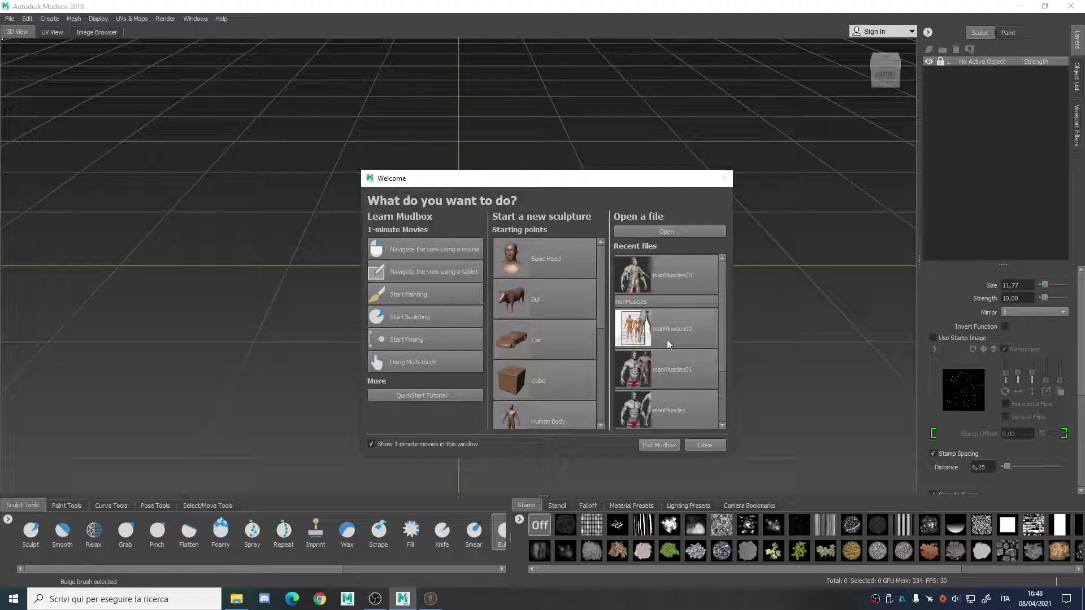
Step: Open the body.jpg reference image from the refs folder inside Corso di sculpting base
left_click(235, 604)
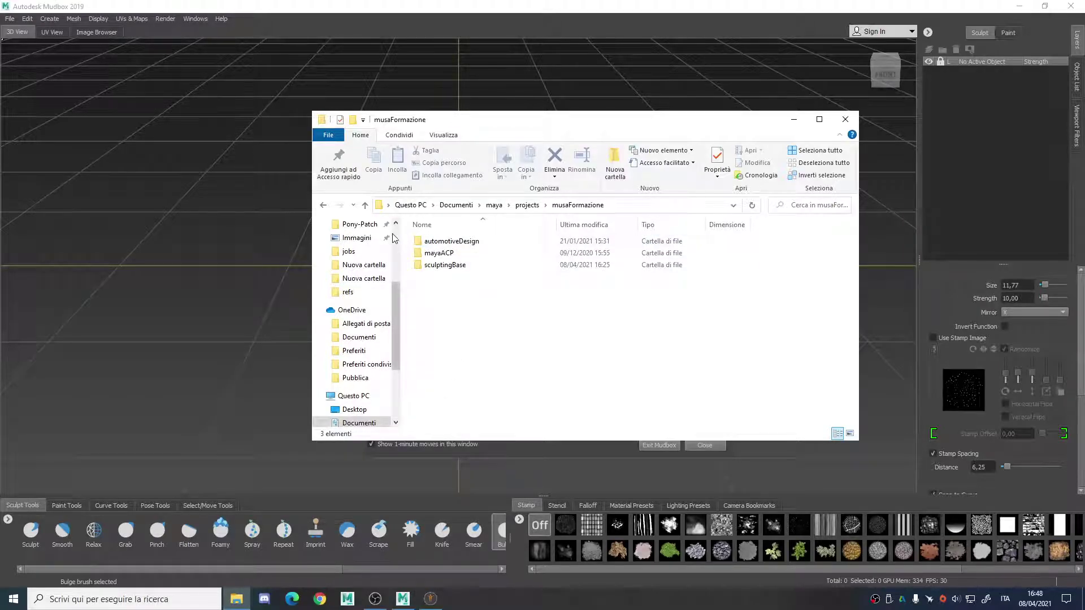
scroll(398, 228, "up", 4)
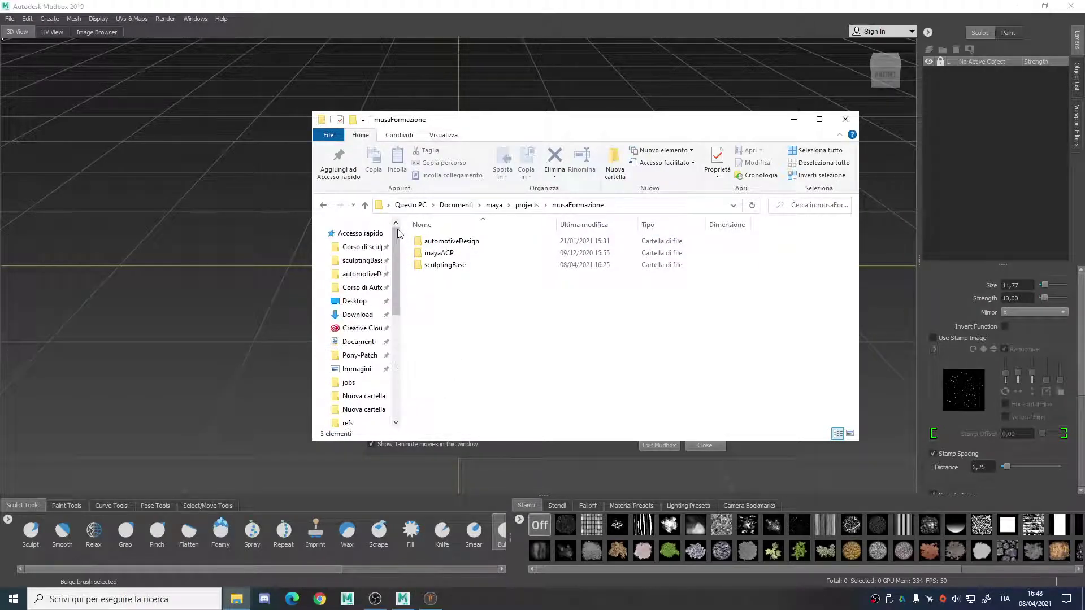
left_click(365, 247)
double_click(429, 253)
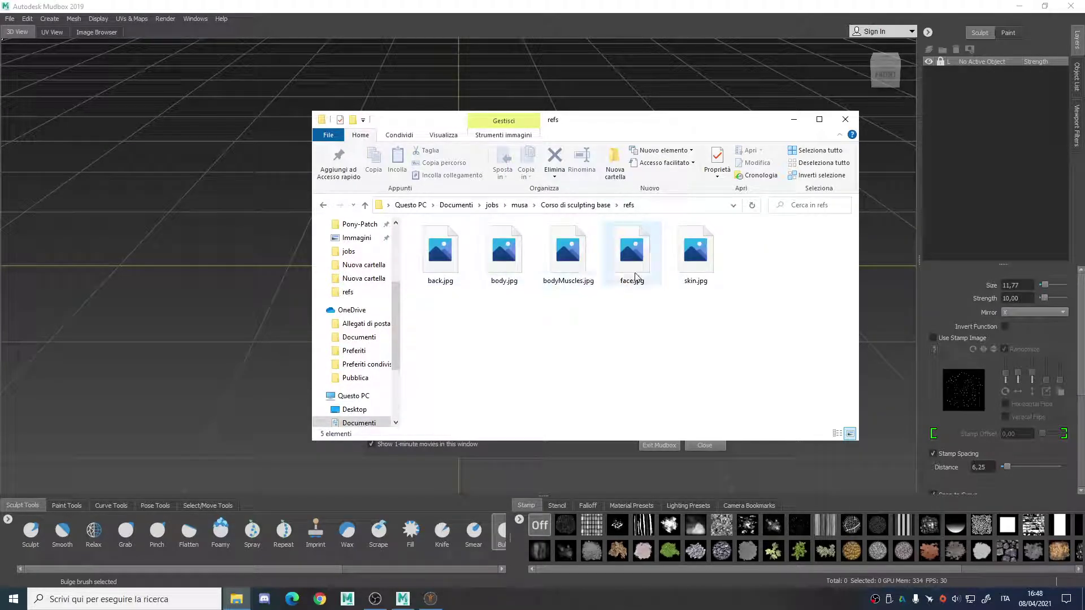
double_click(505, 255)
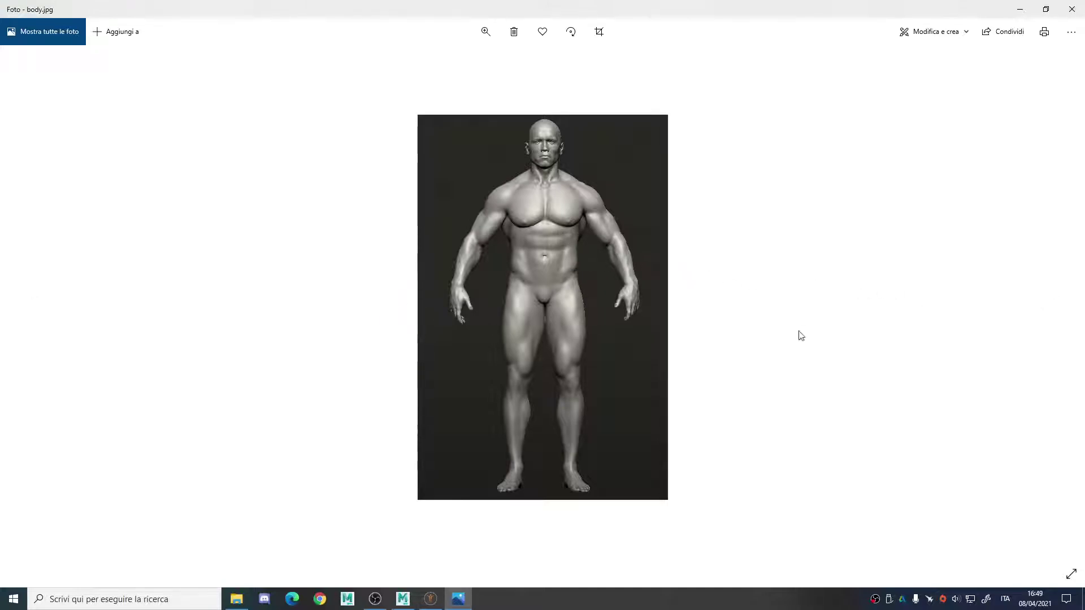
Step: Review the bodyMuscles, face, skin and back reference images, and close the image viewer
left_click(1058, 308)
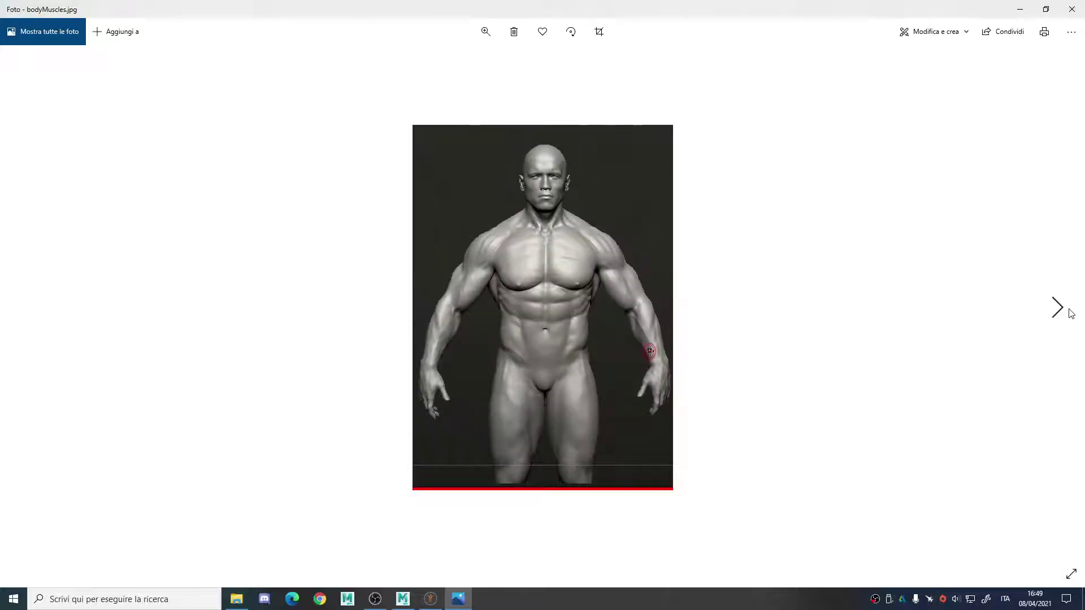
left_click(1071, 313)
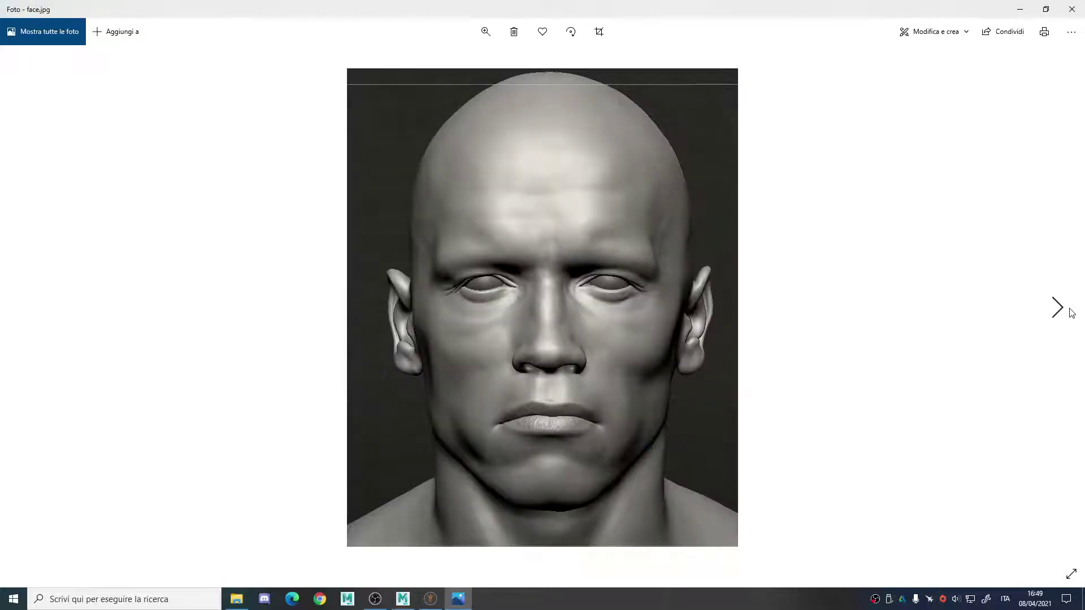
left_click(1071, 313)
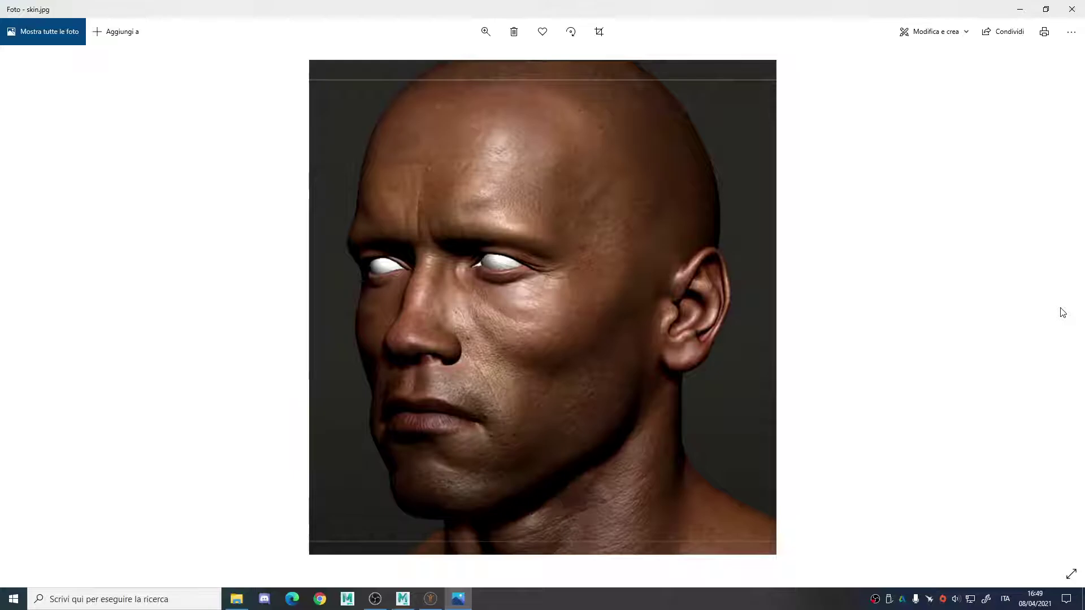
left_click(14, 293)
left_click(21, 308)
left_click(25, 307)
left_click(26, 307)
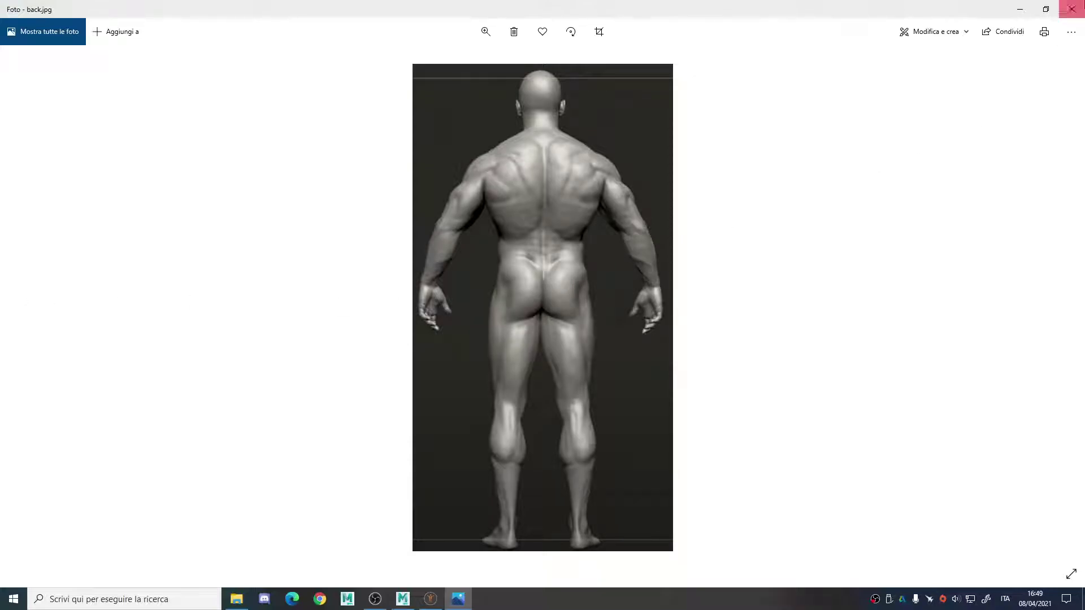
left_click(1072, 9)
Step: Switch past Mudbox to the MakeHuman Community window showing the default human
left_click(403, 600)
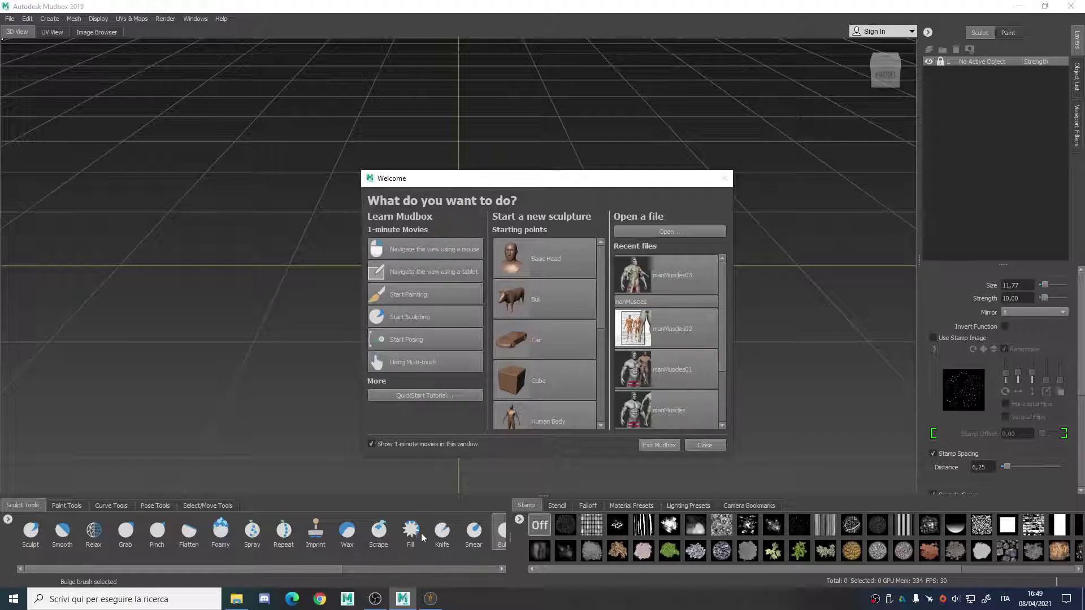
mouse_move(436, 599)
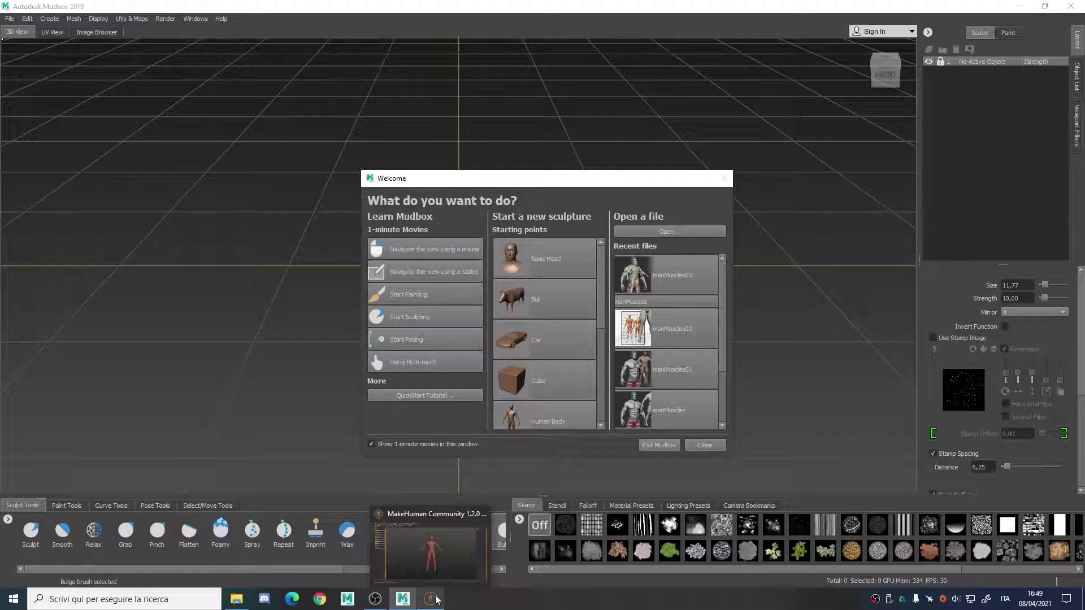
left_click(410, 517)
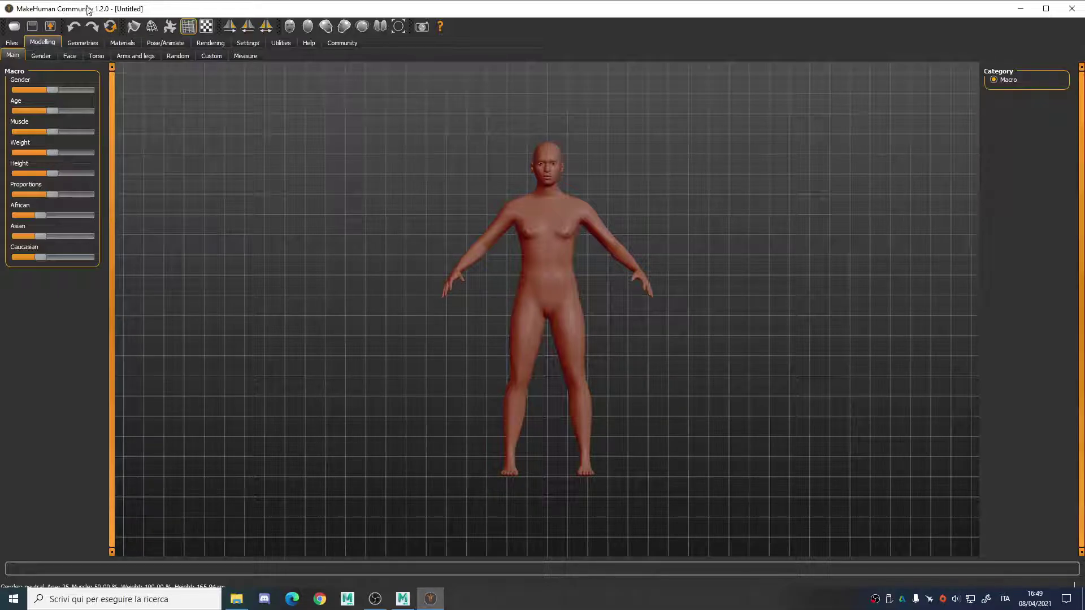
Step: Switch to Chrome, search Google for makehuman, accept the cookie notice and open the MakeHuman community website
left_click(320, 599)
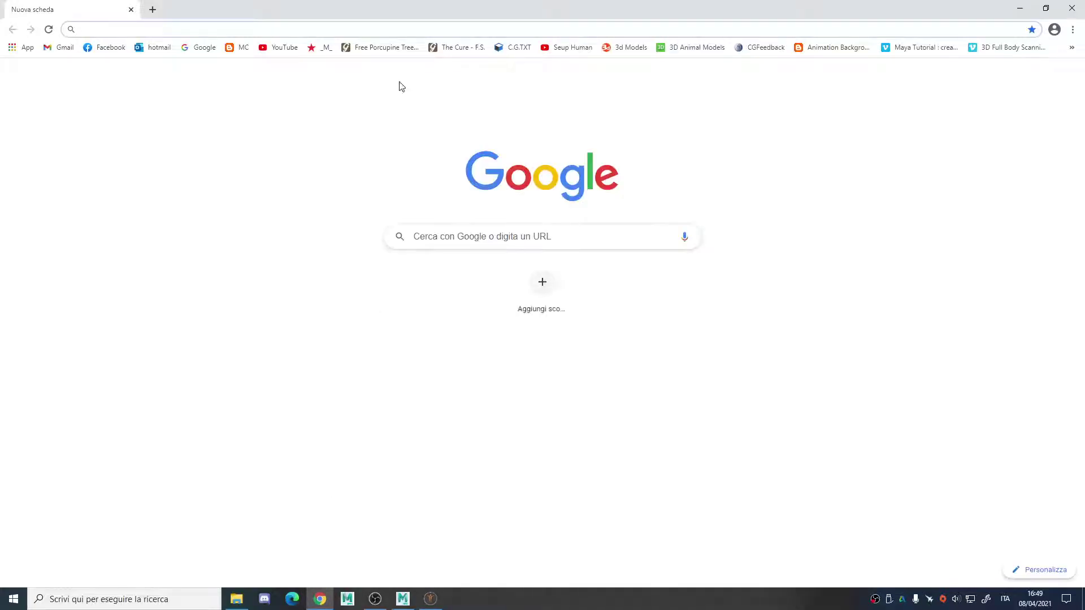
type("makehuman")
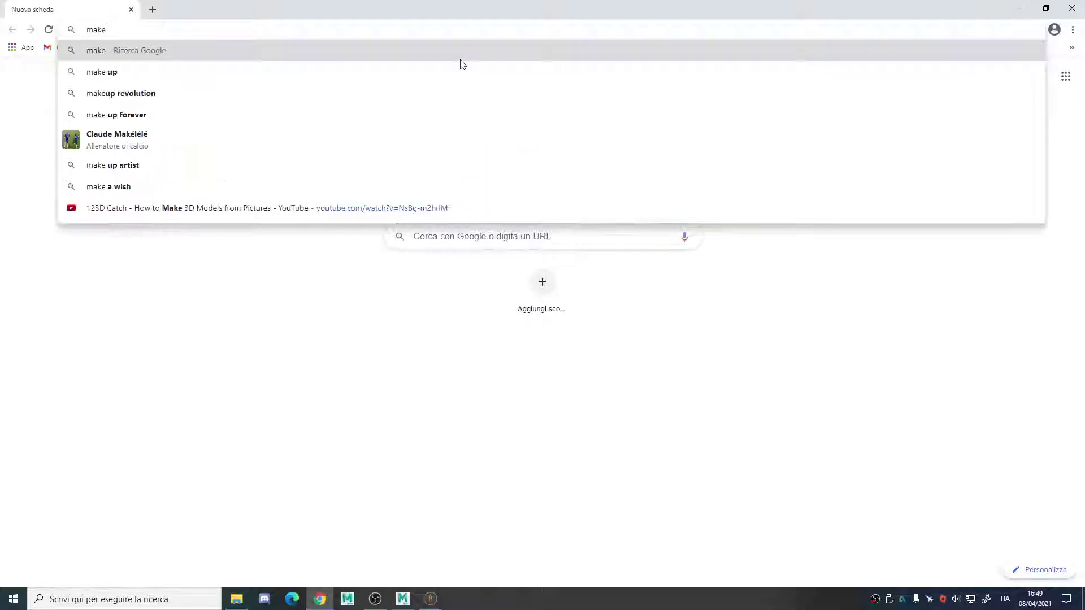
key("Return")
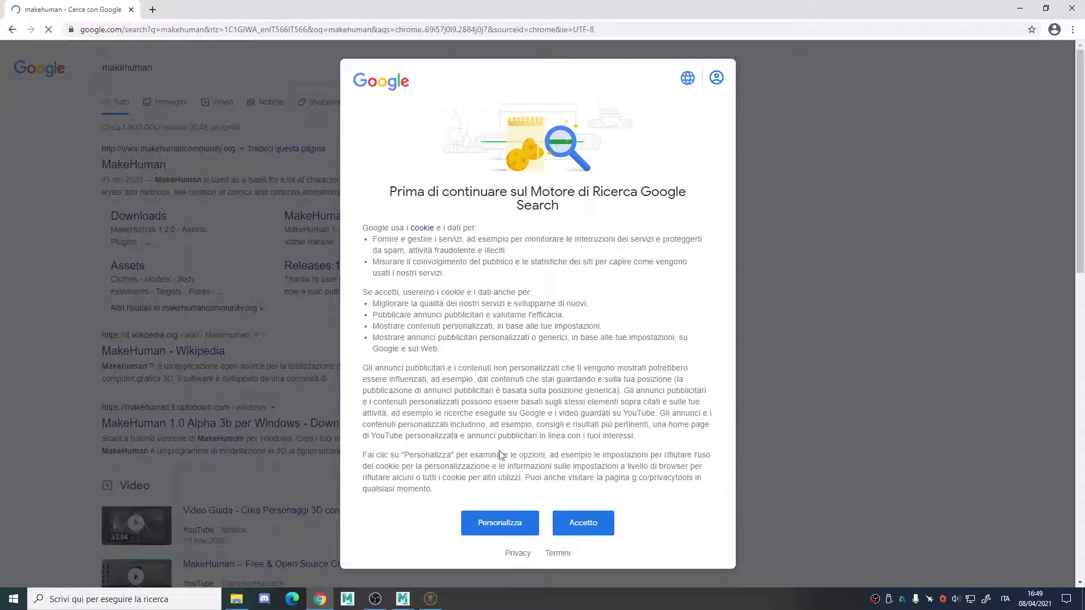
left_click(583, 522)
left_click(149, 169)
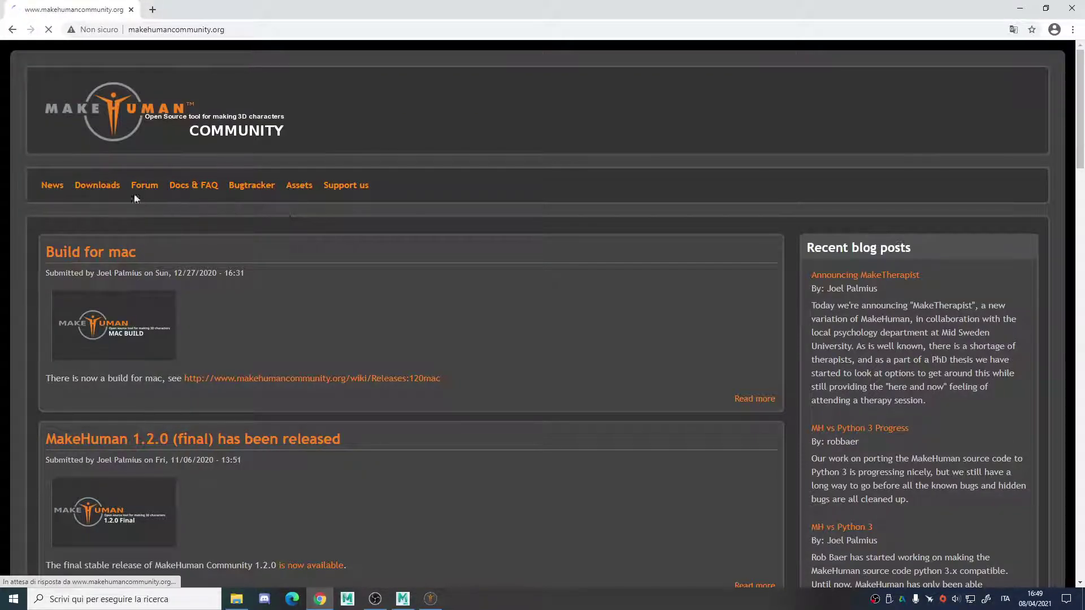
Step: Look through the MakeHuman site's Downloads page for the available 1.2.x release
left_click(99, 186)
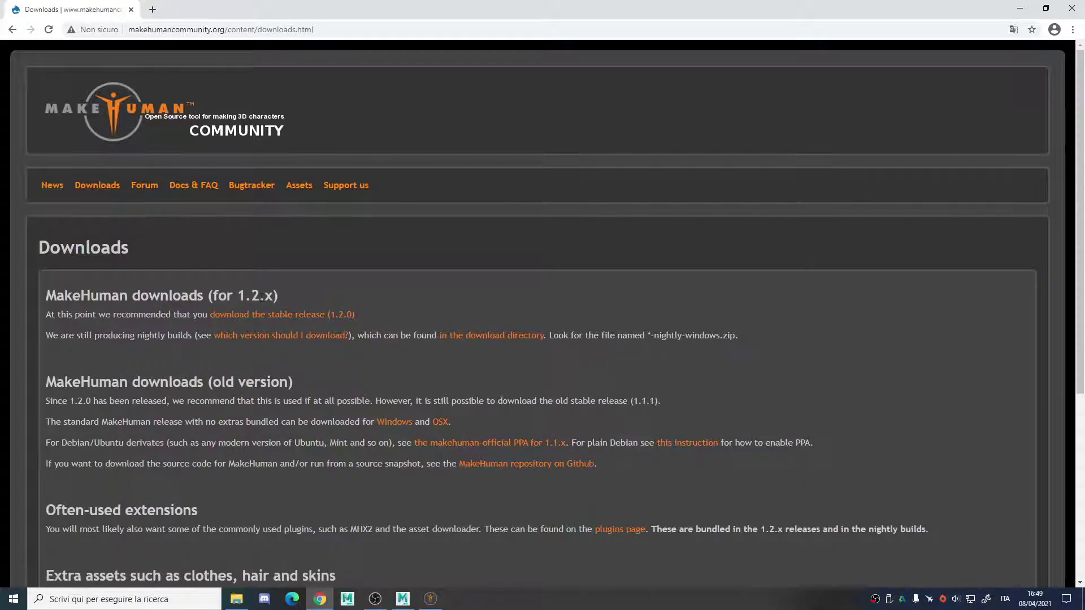
scroll(182, 242, "down", 2)
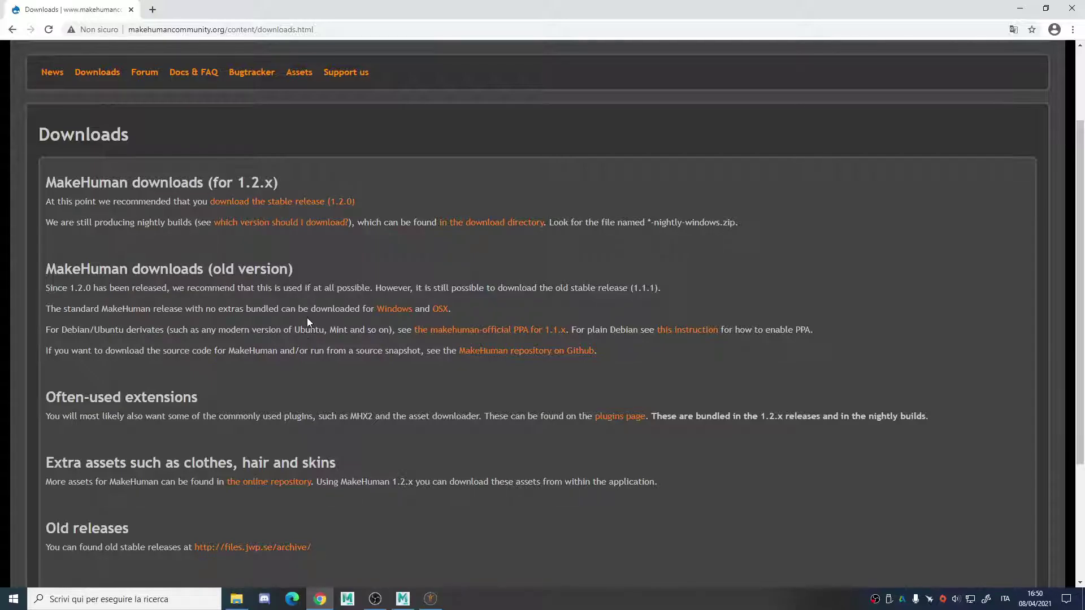
scroll(334, 300, "up", 2)
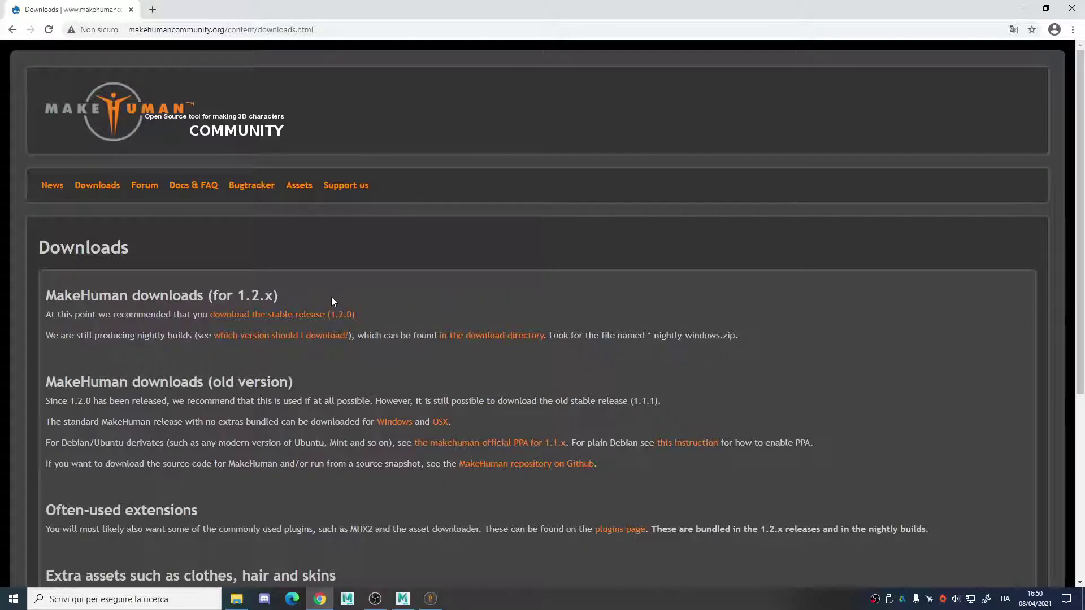
Step: Switch to MakeHuman and set the model to 97.60% male, age about 35, muscle 94.40% and weight 126.20%
left_click(431, 599)
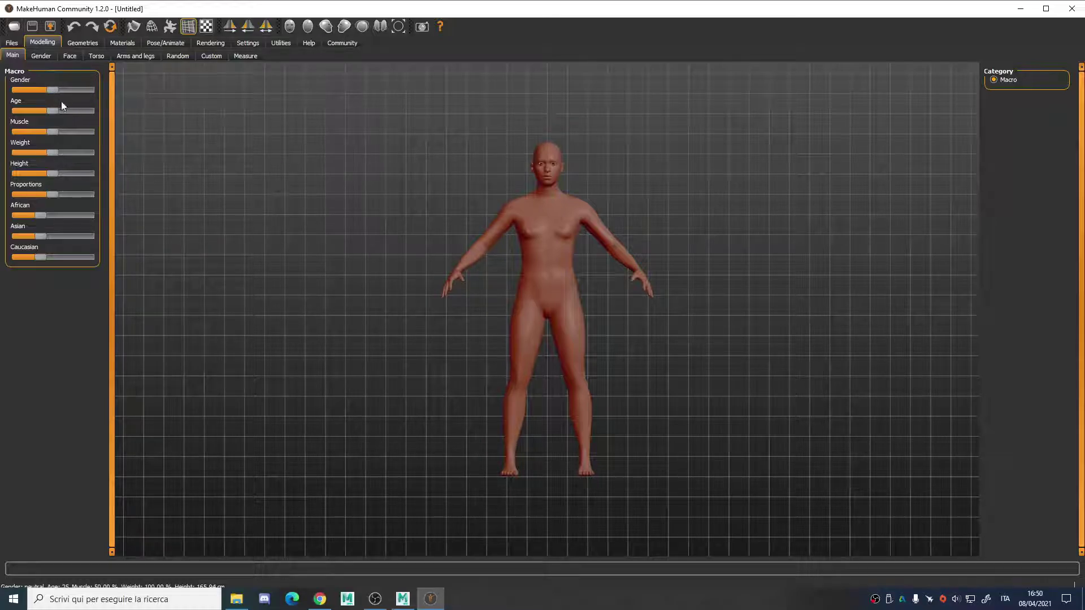
mouse_move(52, 90)
left_mouse_down()
mouse_move(89, 90)
mouse_move(25, 94)
mouse_move(86, 90)
mouse_move(37, 113)
mouse_move(57, 109)
left_mouse_up()
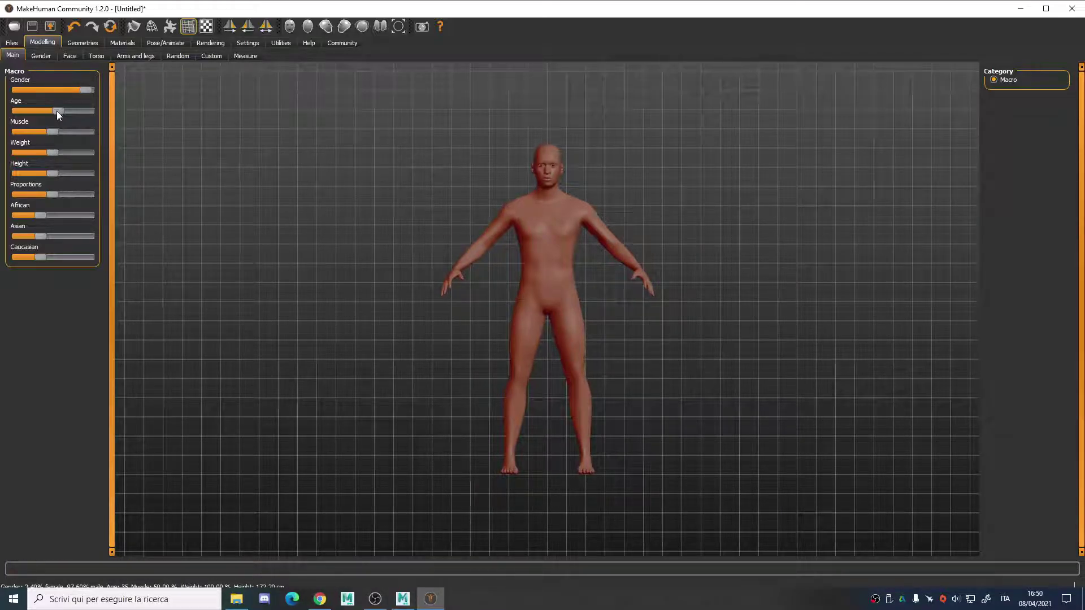
left_click_drag(52, 130, 81, 133)
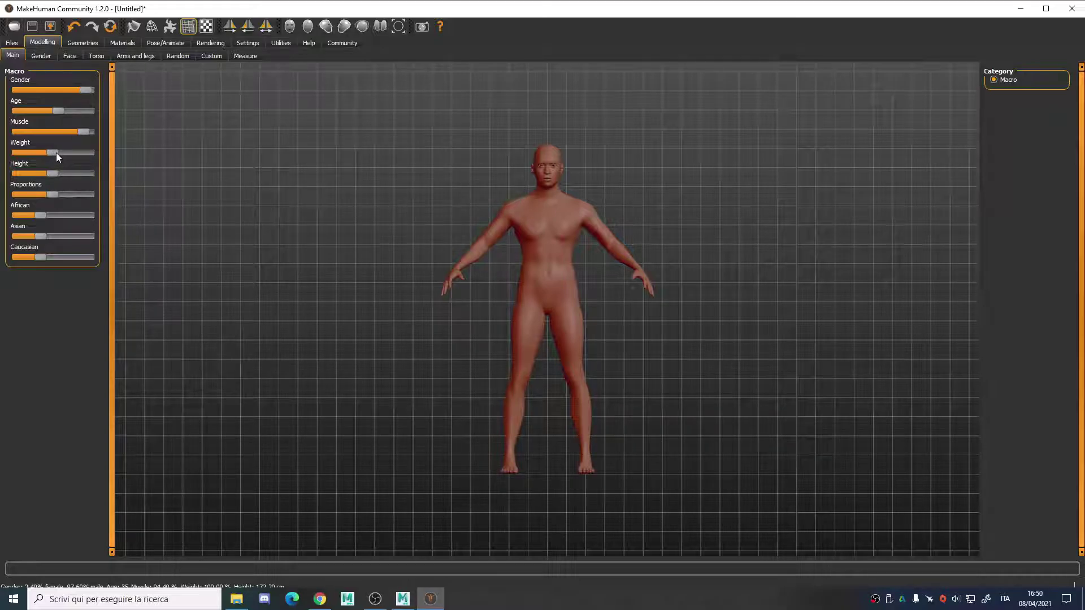
left_click_drag(57, 153, 70, 150)
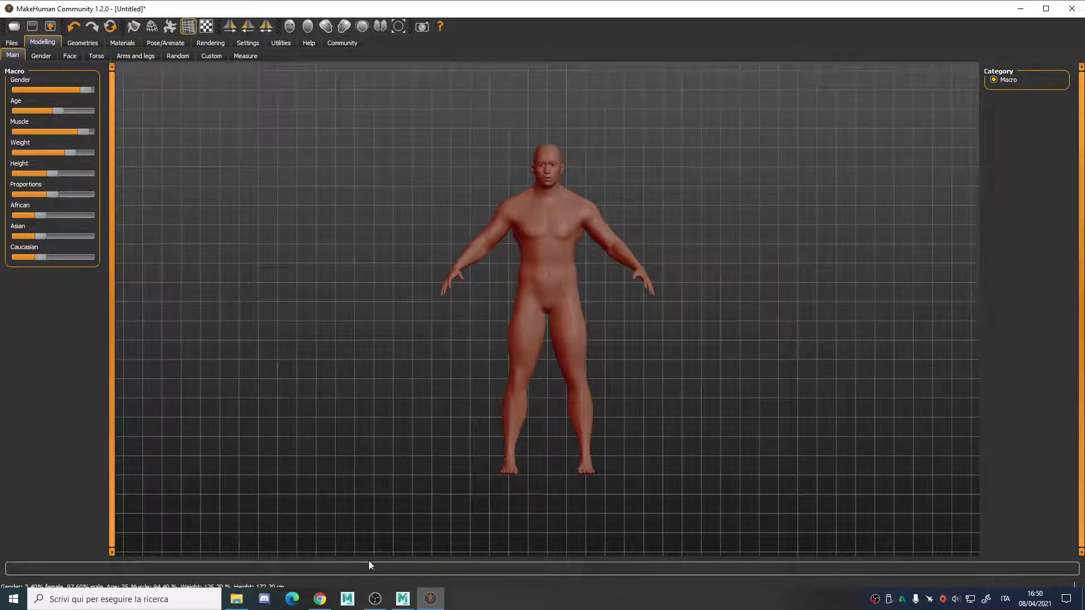
Step: Check the bodyMuscles.jpg reference image from the refs folder, and return to MakeHuman
left_click(236, 599)
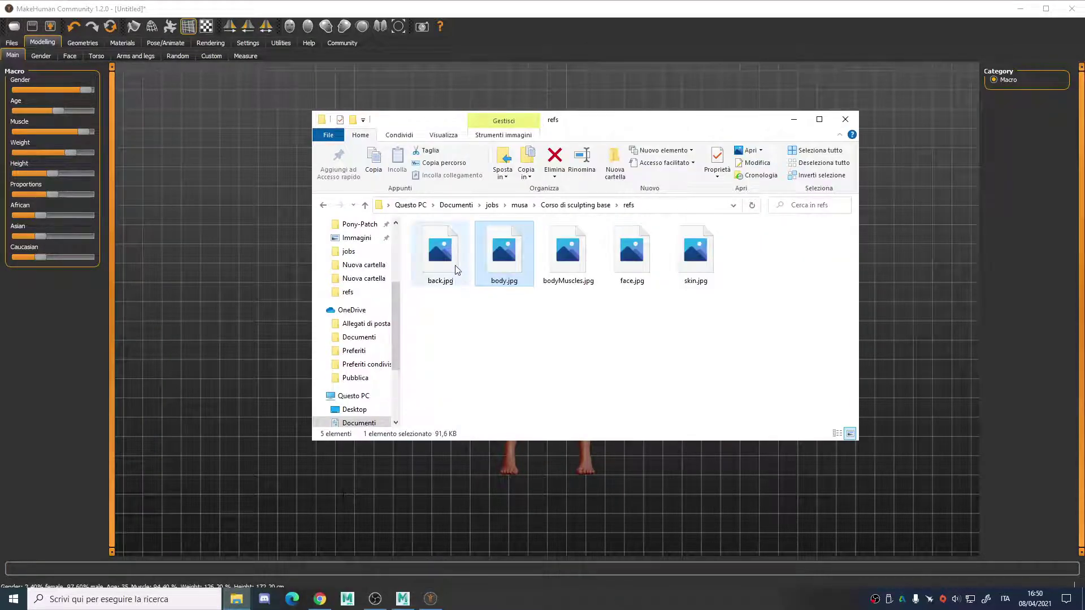
double_click(567, 266)
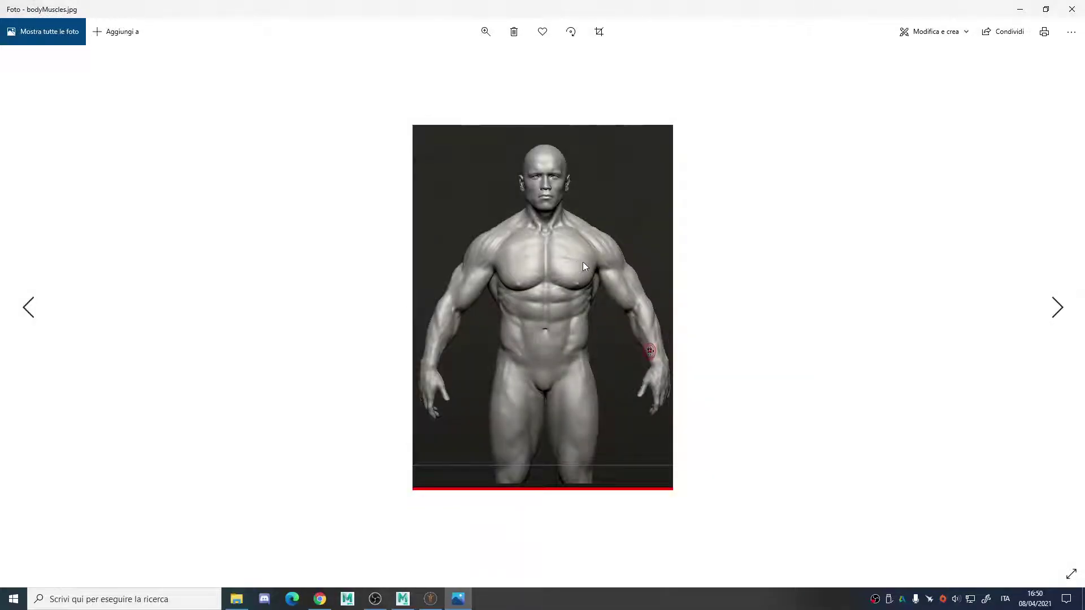
mouse_move(434, 602)
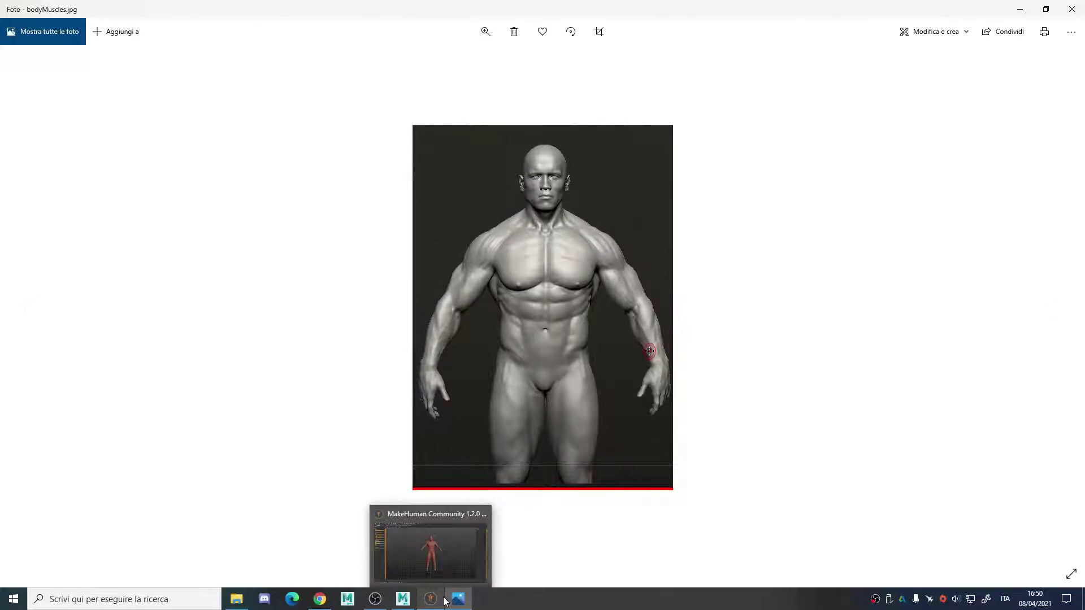
left_click(441, 603)
left_click(553, 49)
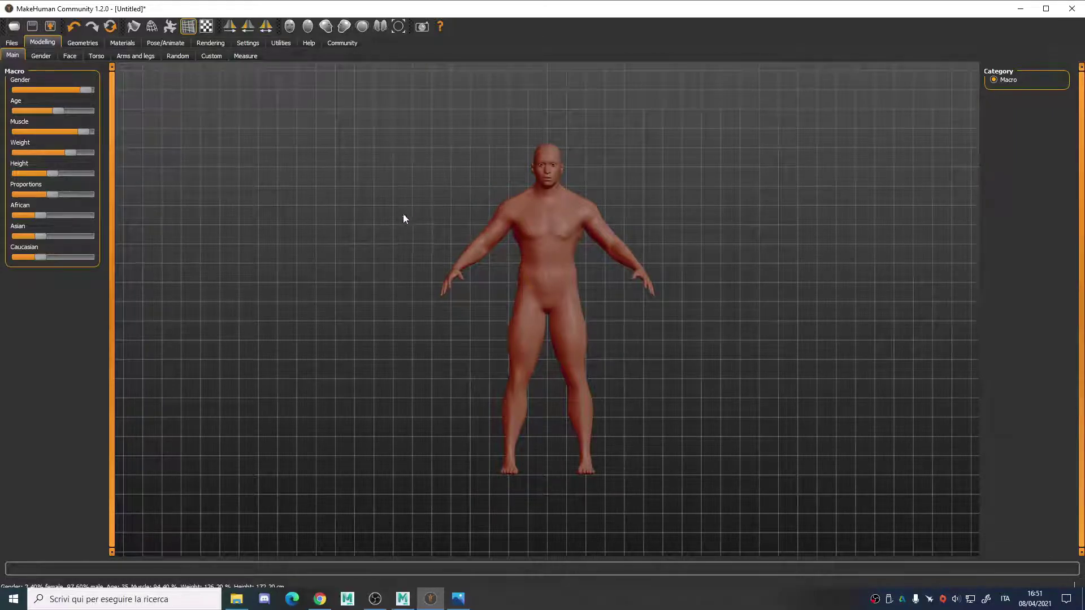
Step: Slightly lower the model's height, raise its proportions, and rebalance its ethnicity to mostly Caucasian with little African
left_click_drag(54, 197, 49, 175)
left_click_drag(45, 216, 24, 235)
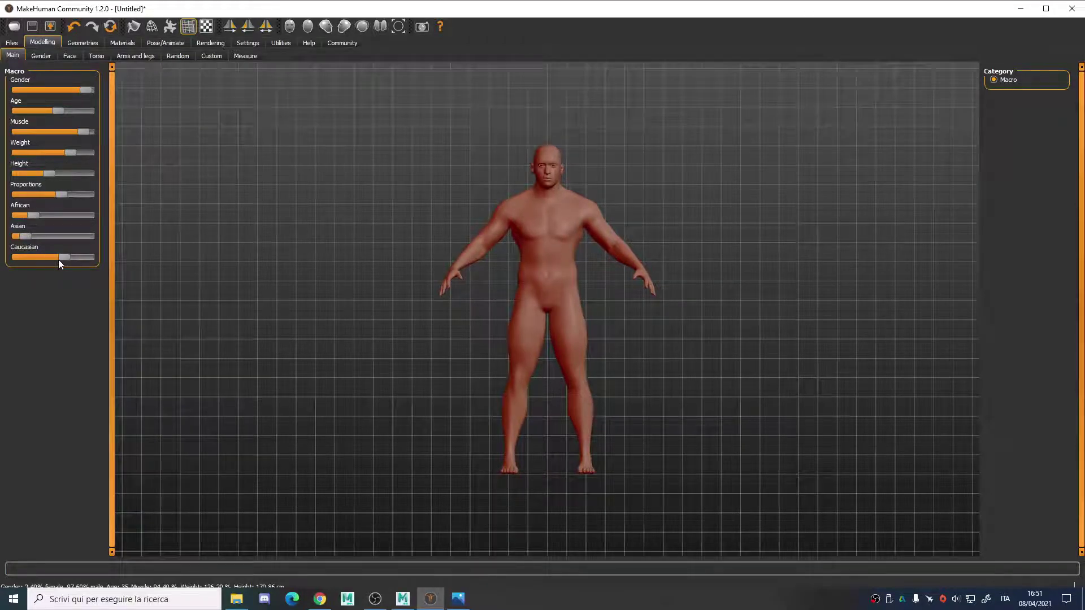
mouse_move(26, 236)
left_mouse_down()
mouse_move(46, 236)
mouse_move(26, 215)
left_mouse_up()
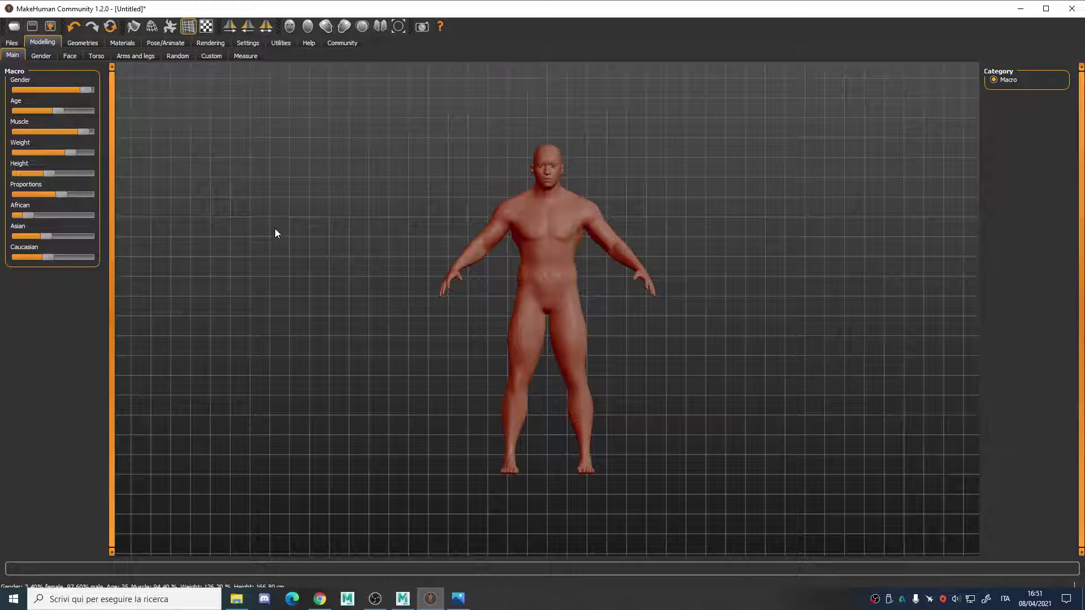
left_click_drag(48, 257, 54, 257)
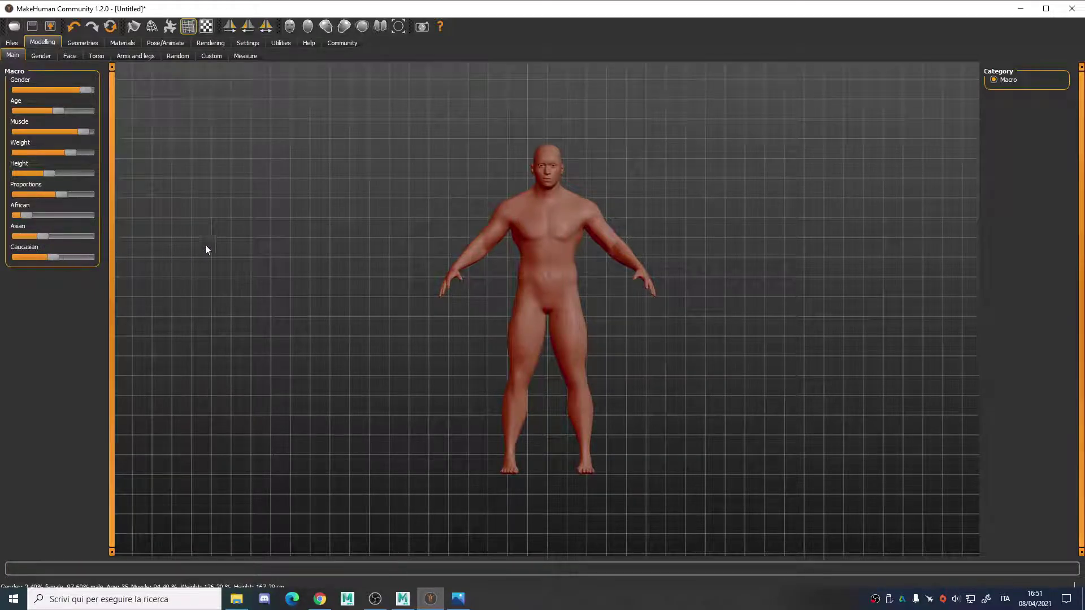
Step: Increase the model's macro weight to 134.10% and muscle to 100%
left_click(44, 57)
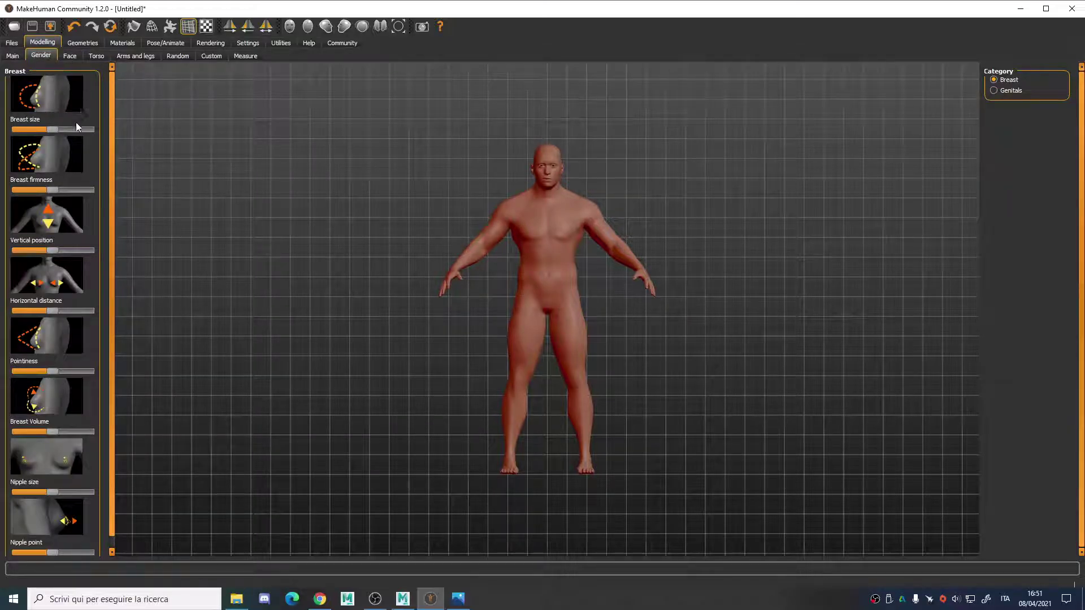
left_click(12, 56)
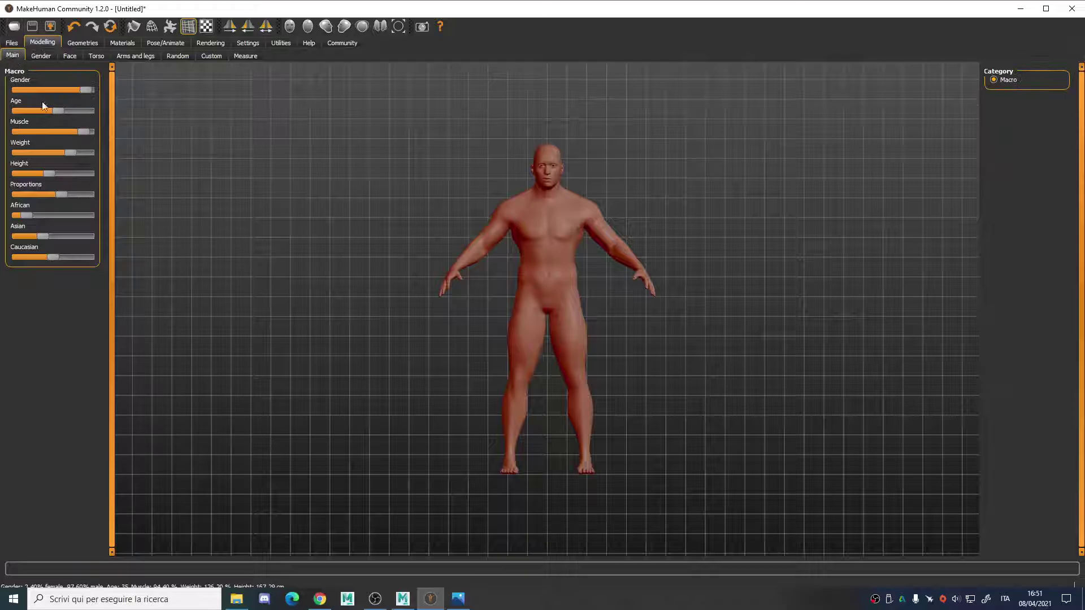
left_click_drag(67, 154, 77, 150)
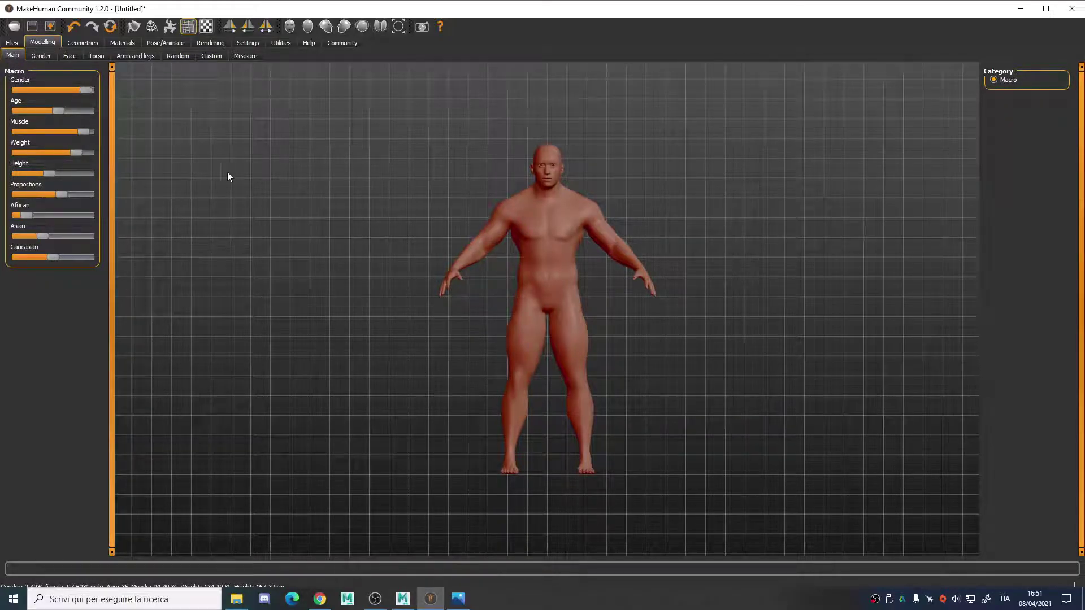
left_click_drag(90, 135, 93, 134)
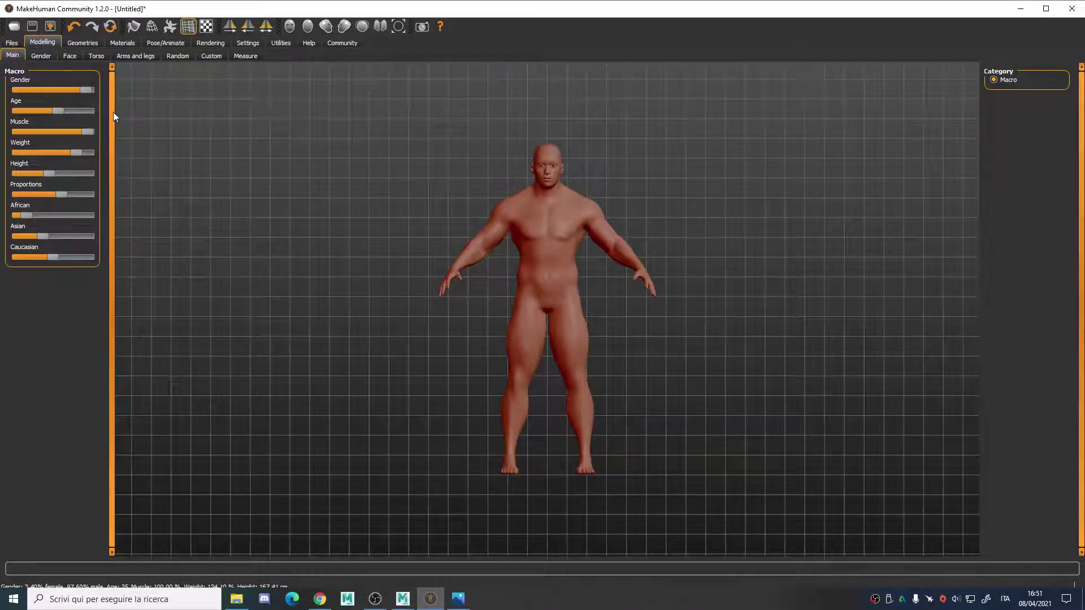
Step: Slightly increase the model's breast size in the gender settings, and check the chest against the bodyMuscles.jpg reference
left_click(41, 56)
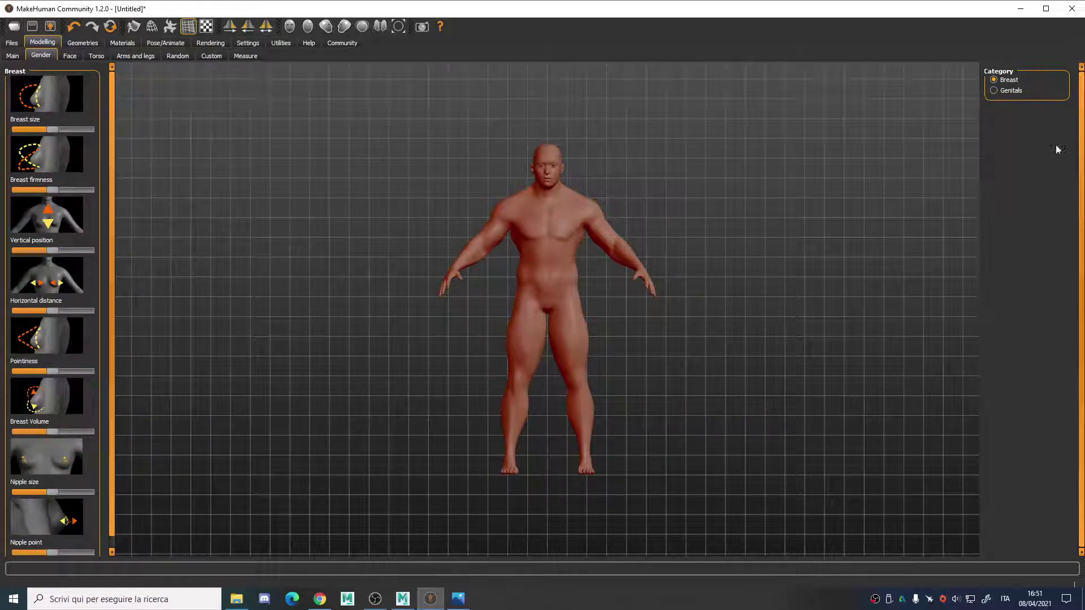
left_click(995, 91)
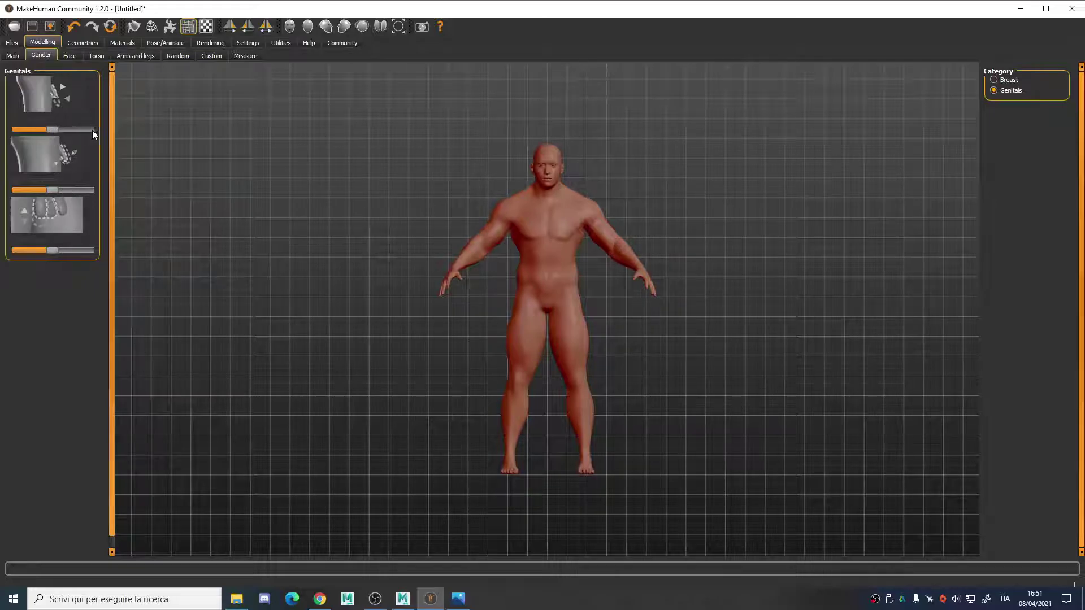
left_click(1011, 81)
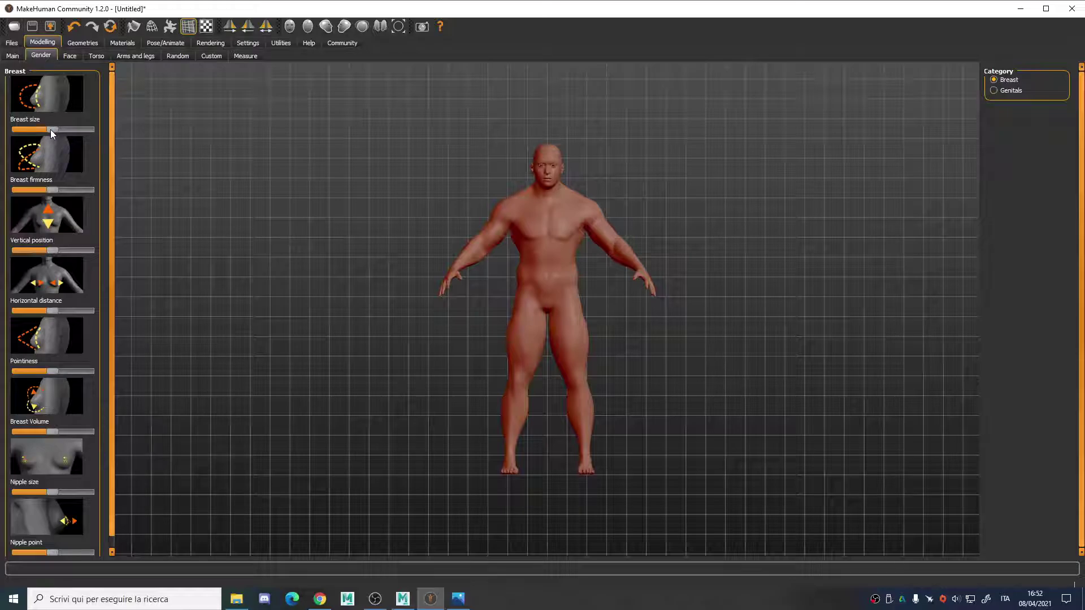
left_click_drag(34, 133, 51, 137)
left_click(458, 599)
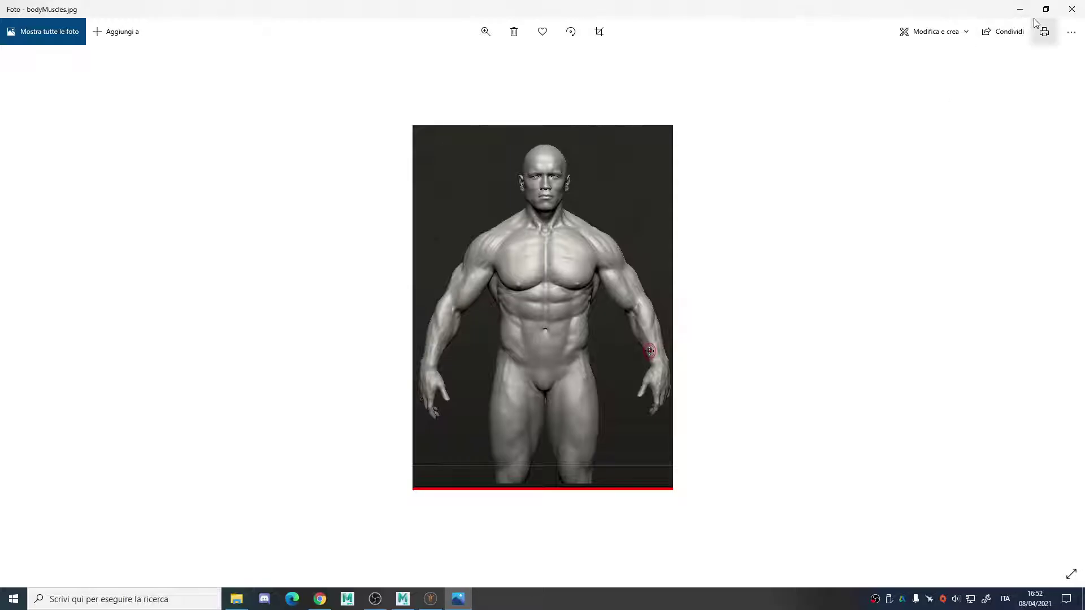
left_click(1020, 8)
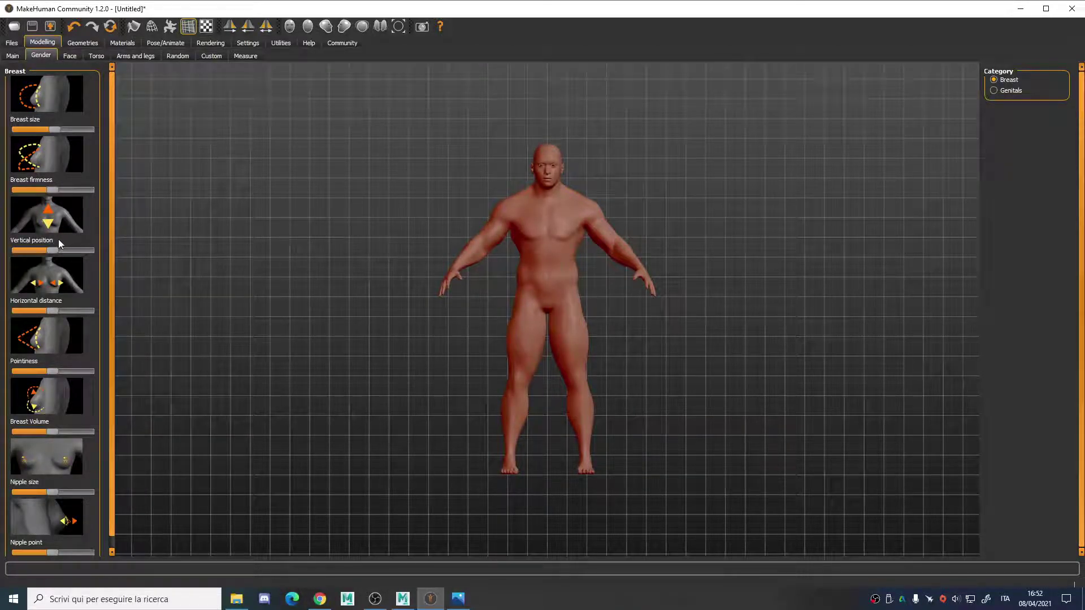
Step: Lower the breasts' vertical position and slightly increase their horizontal distance and pointiness to match the bodyMuscles.jpg reference
left_click(465, 605)
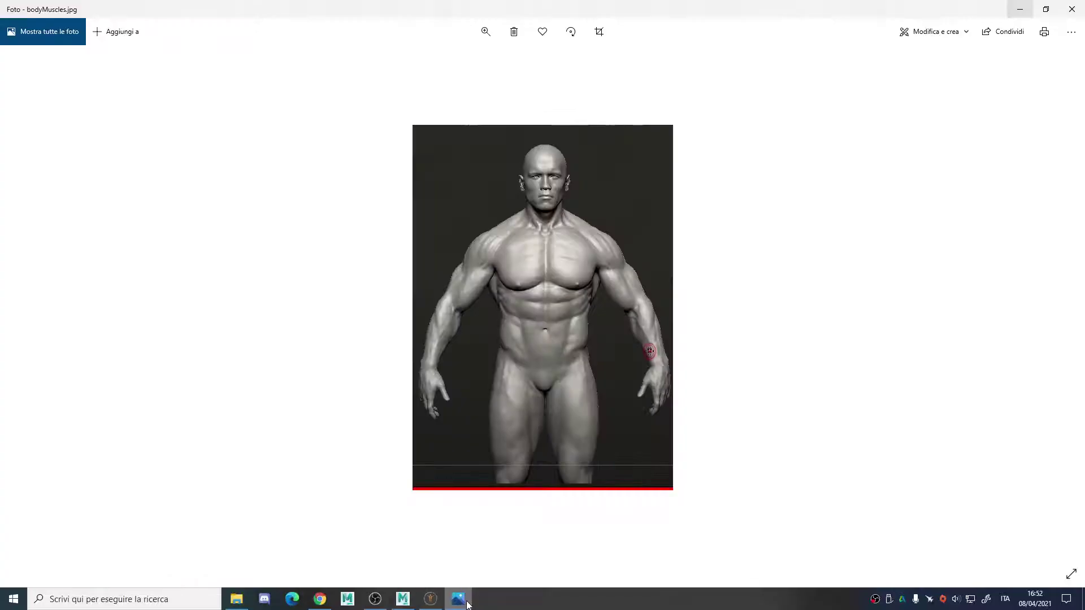
left_click(1023, 9)
left_click_drag(47, 250, 42, 251)
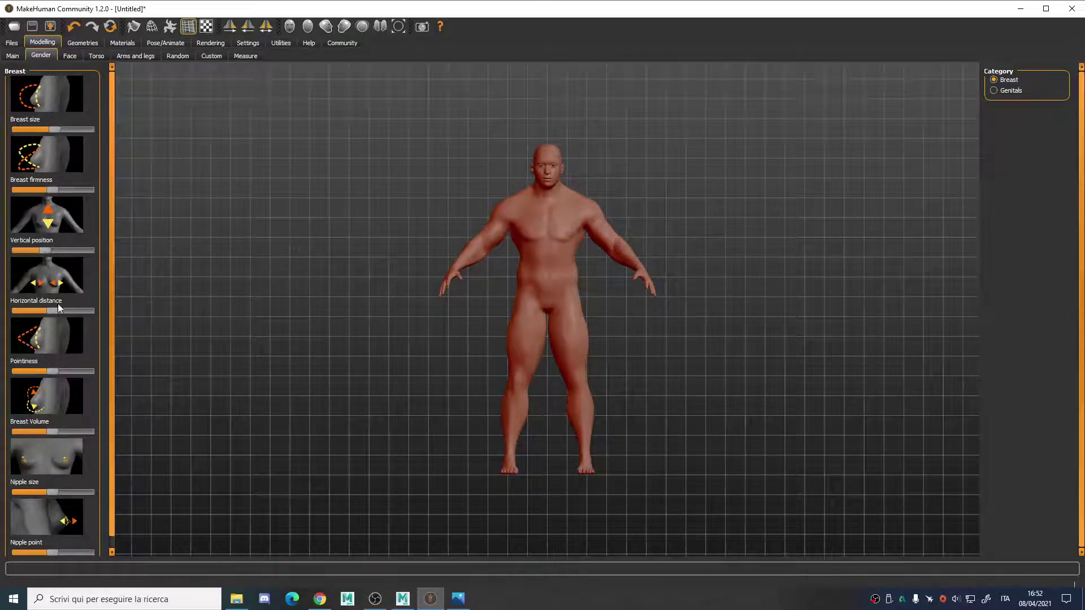
left_click_drag(69, 311, 59, 310)
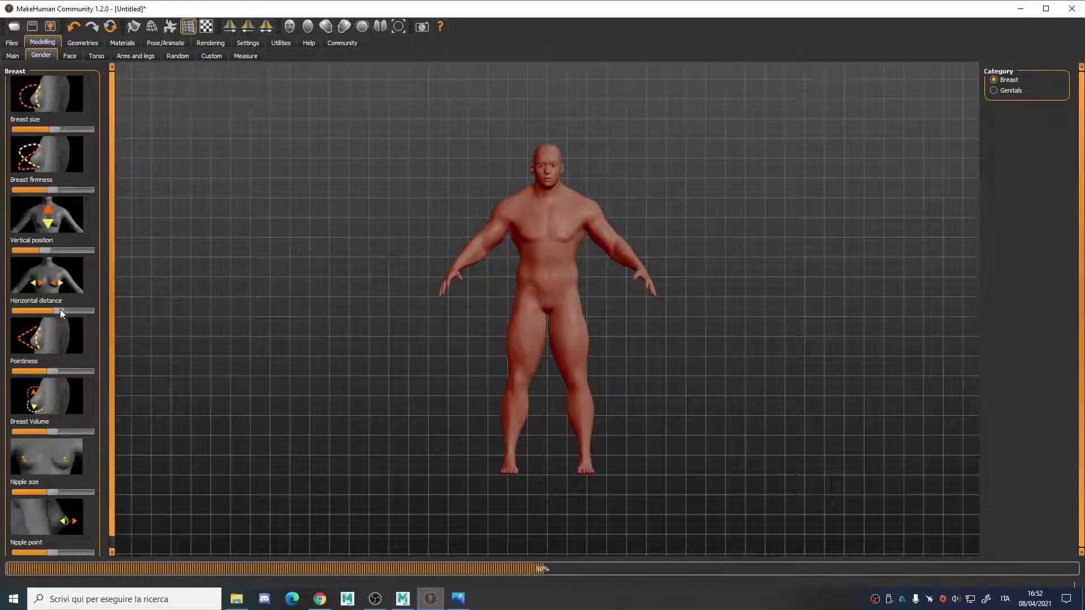
left_click_drag(55, 371, 62, 371)
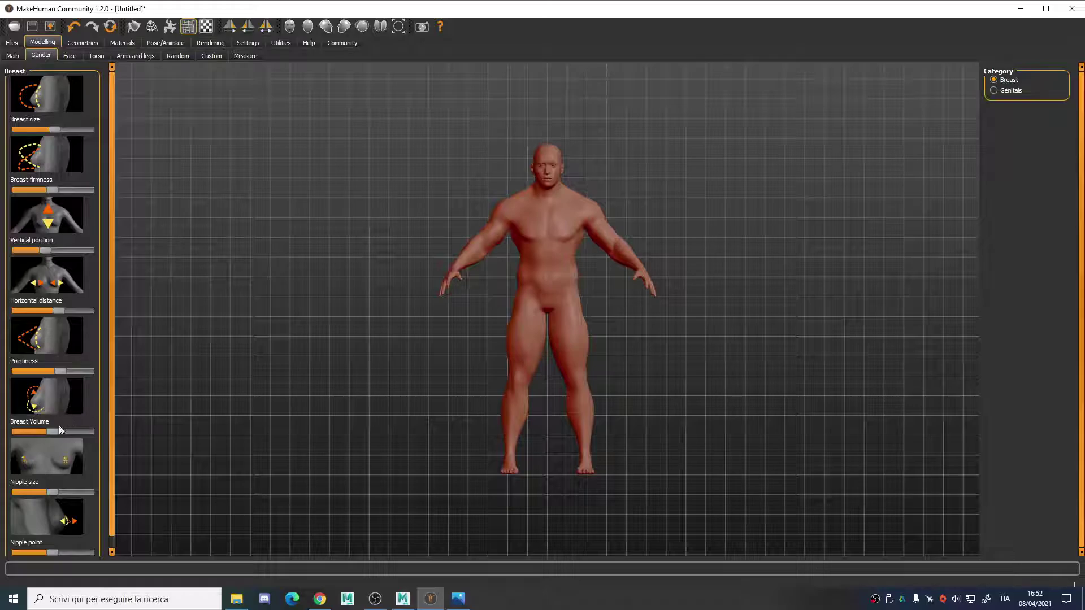
Step: Raise the breast volume moderately, judging the chest shape from a three-quarter view
left_click_drag(55, 433, 75, 433)
left_click_drag(482, 294, 435, 304)
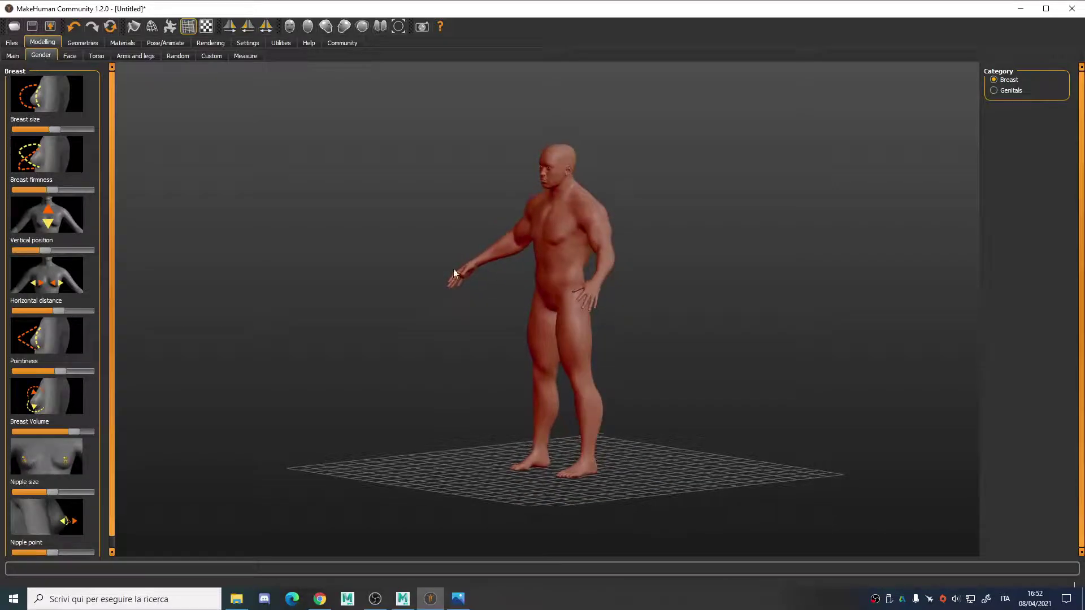
scroll(585, 184, "down", 3)
scroll(599, 136, "up", 6)
left_click_drag(920, 230, 749, 162)
scroll(760, 150, "down", 4)
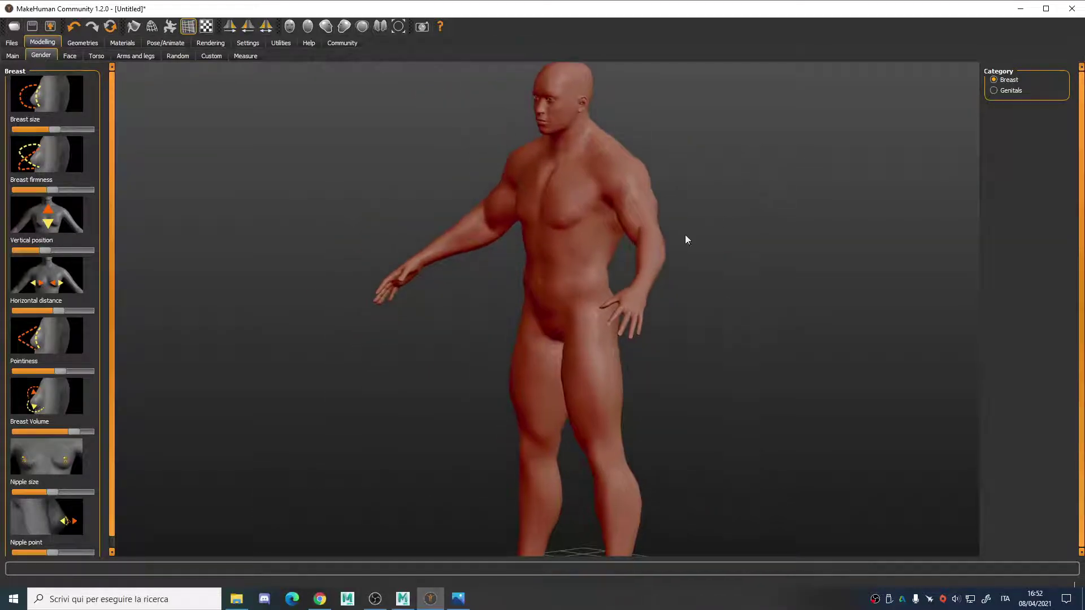
left_click_drag(73, 432, 64, 432)
Step: Increase the nipple size slightly and reduce the nipple point a little
left_click_drag(407, 398, 458, 395)
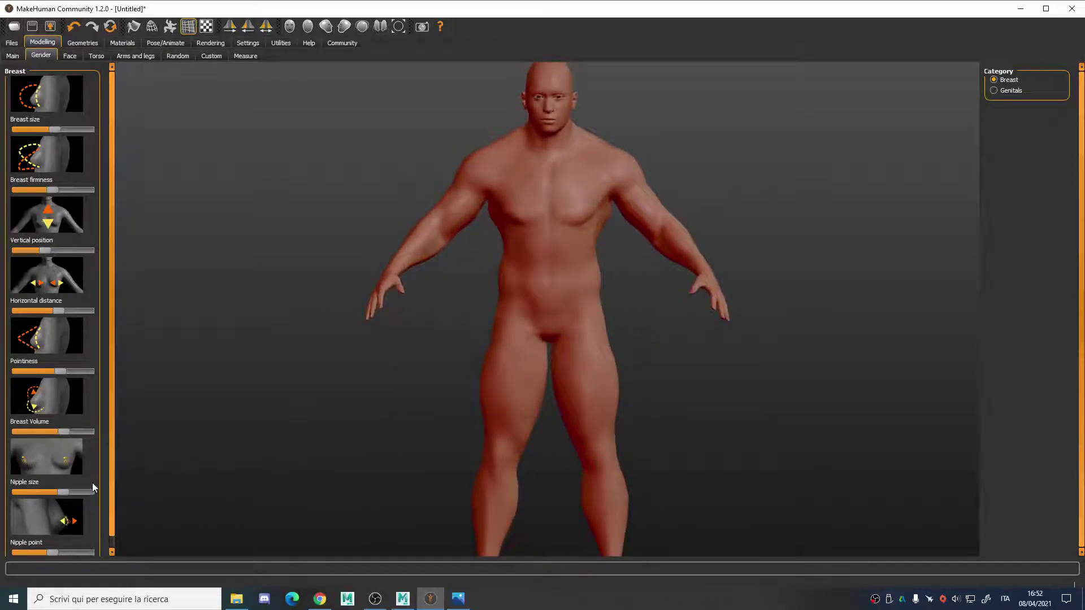
left_click_drag(111, 487, 115, 527)
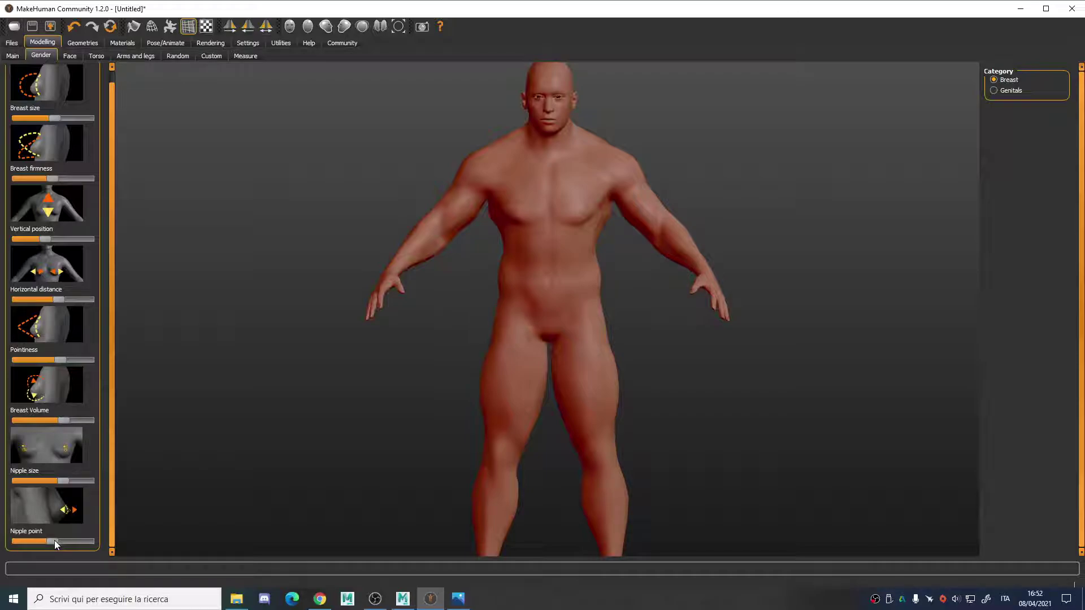
left_click_drag(53, 541, 52, 540)
scroll(445, 361, "down", 3)
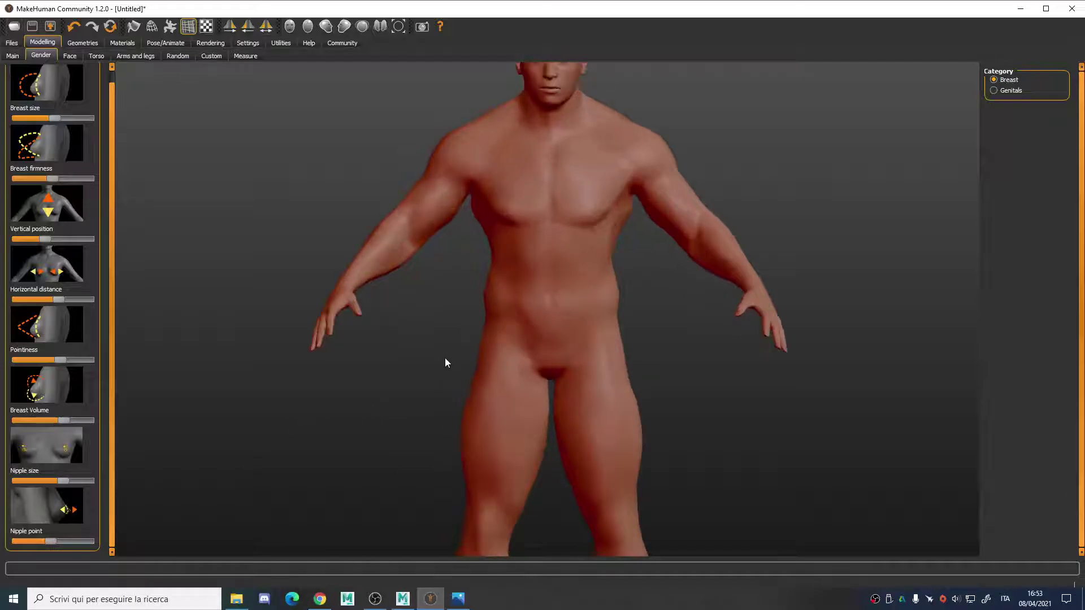
Step: Compare the model's proportions with the body.jpg reference, and lower its macro height to 164.86 cm
left_click(458, 599)
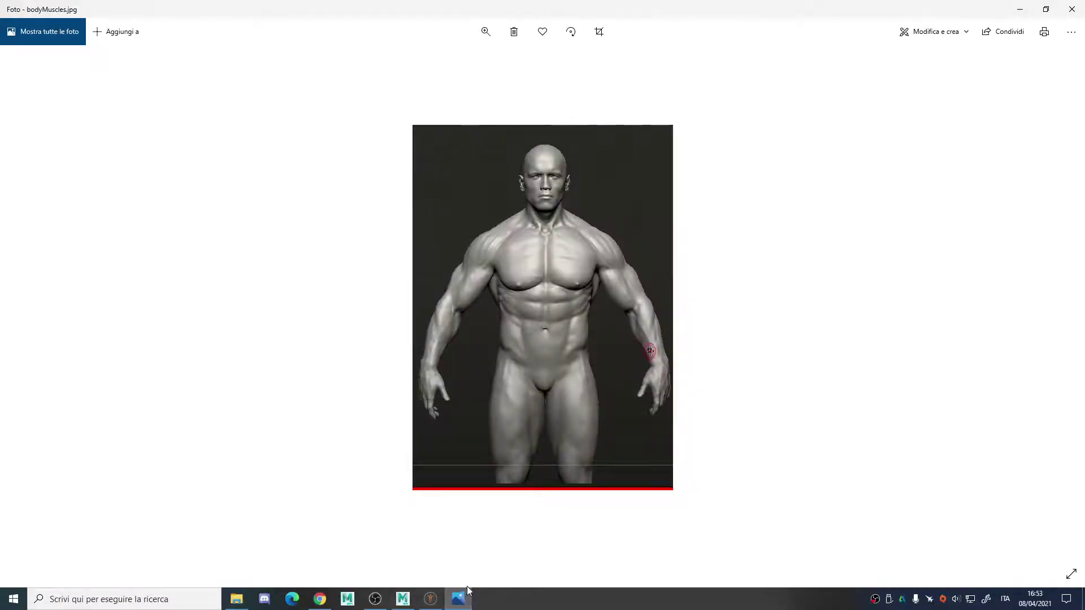
left_click(45, 289)
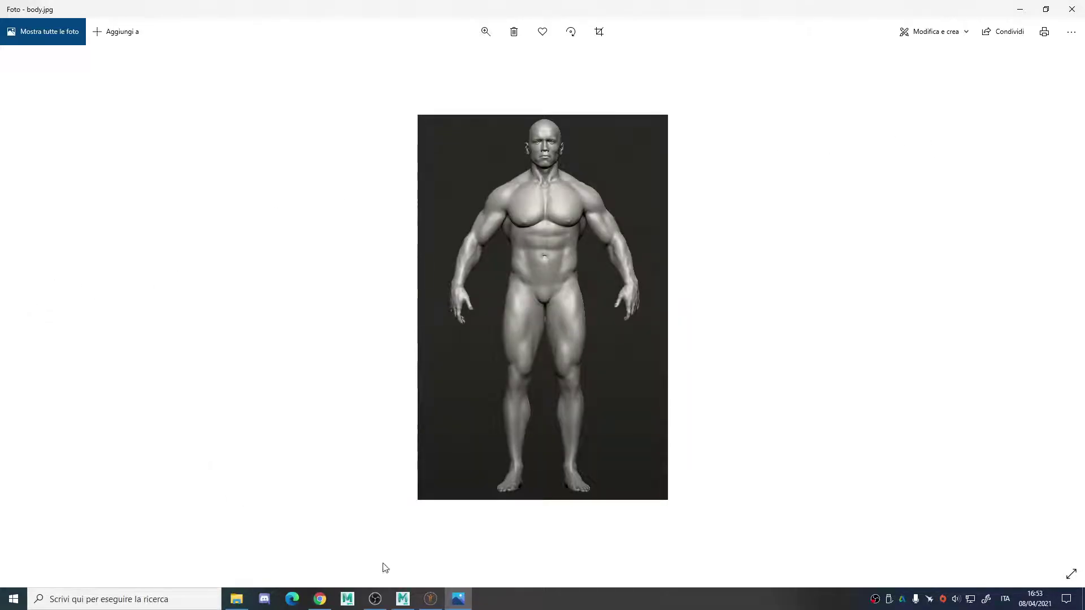
left_click(430, 599)
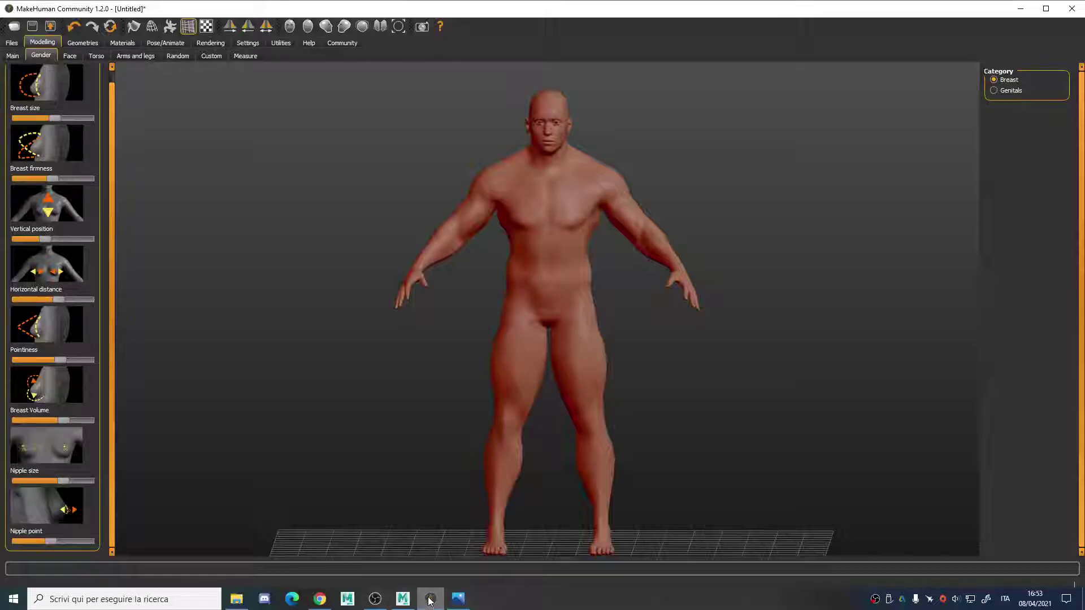
left_click(464, 602)
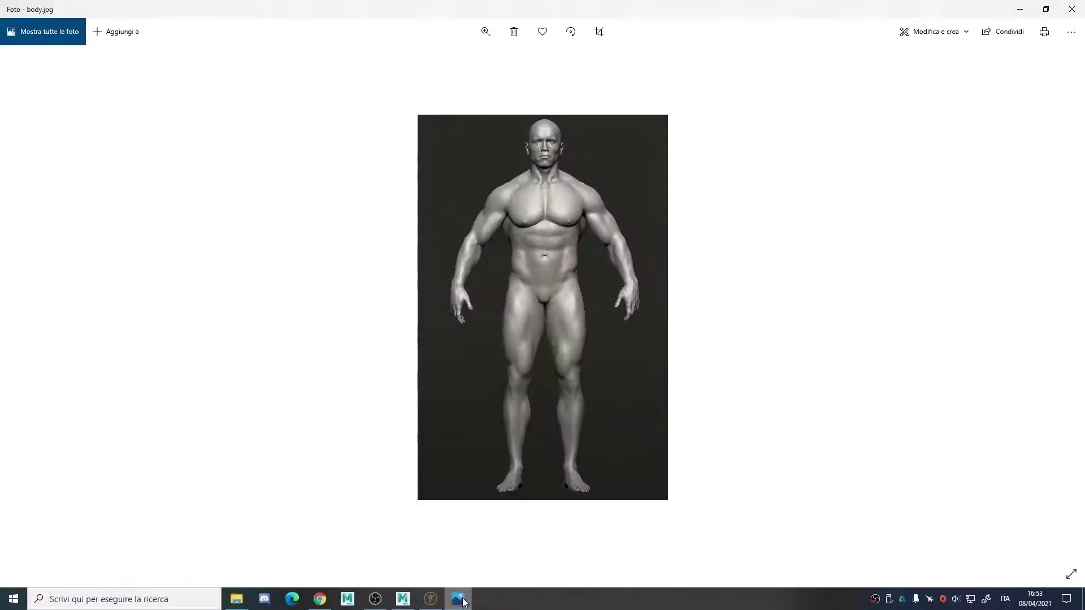
left_click(433, 601)
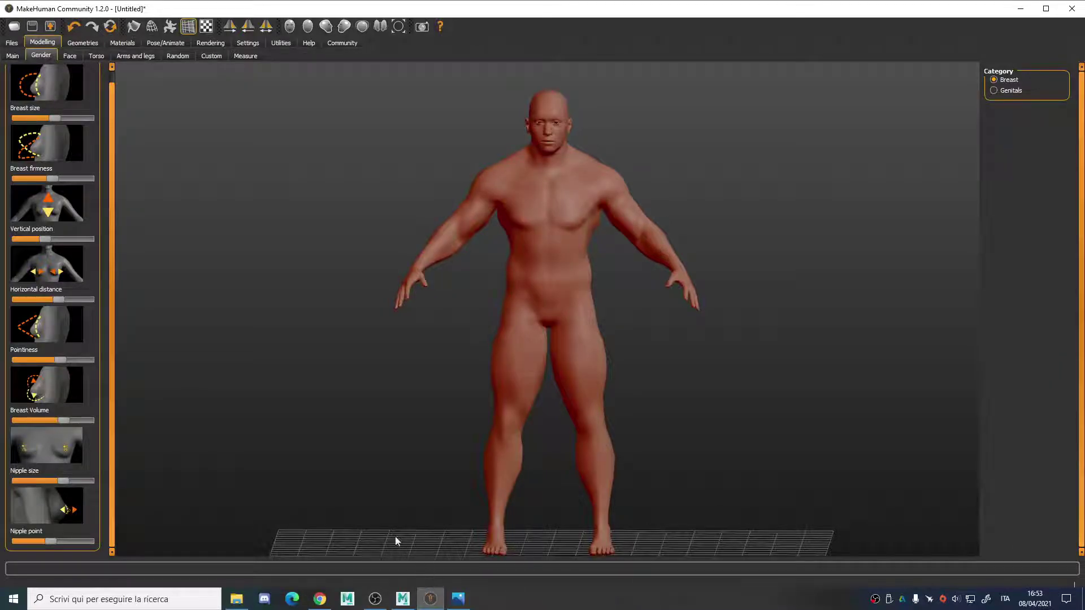
left_click(13, 56)
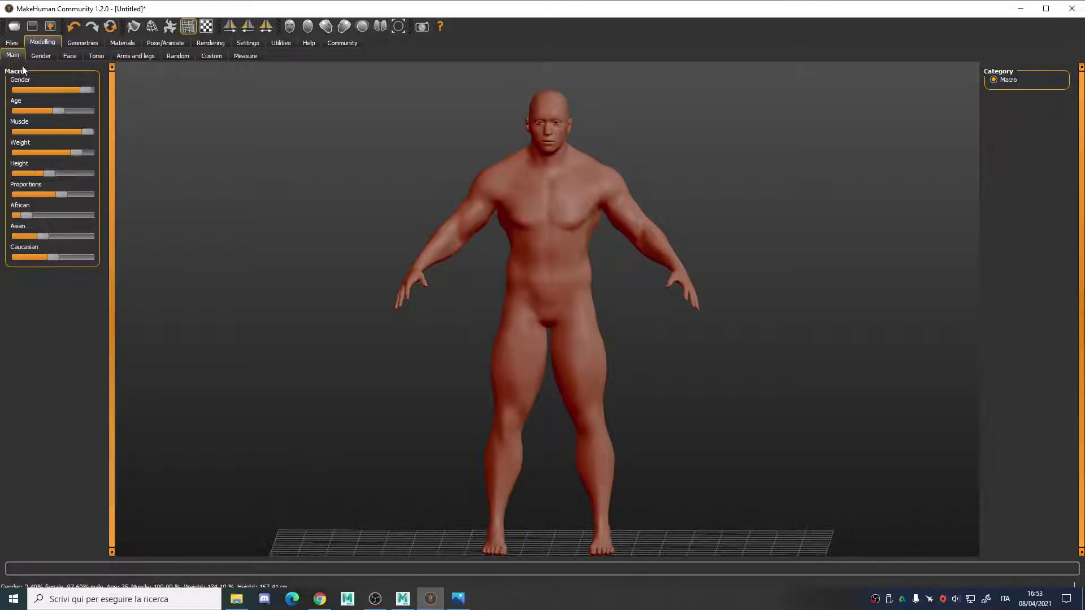
left_click_drag(51, 177, 48, 179)
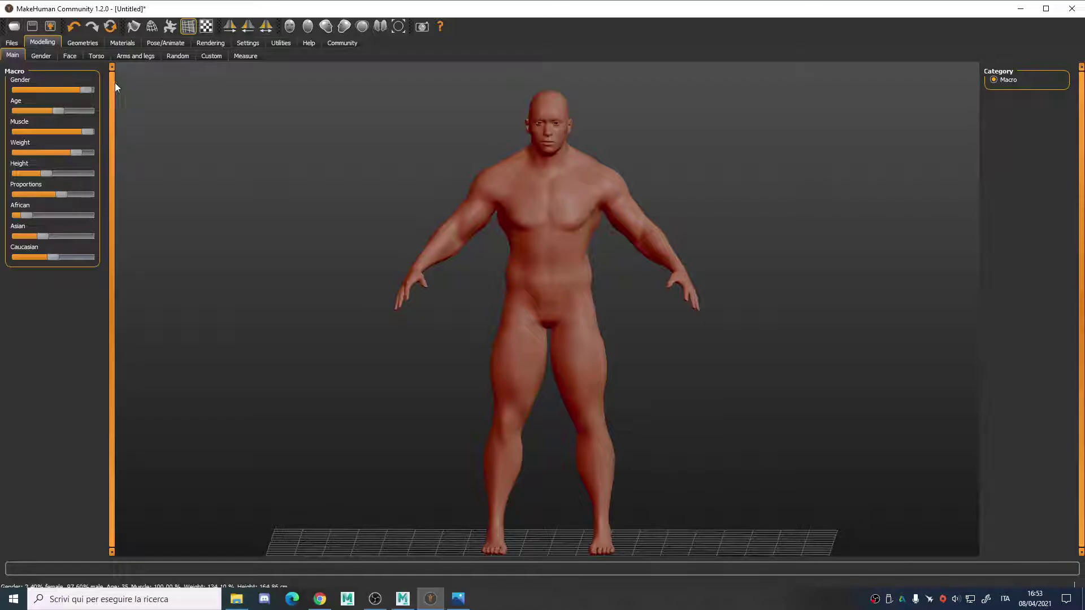
Step: Slightly increase the age of the head shape in the face settings, and inspect the head up close
left_click(74, 56)
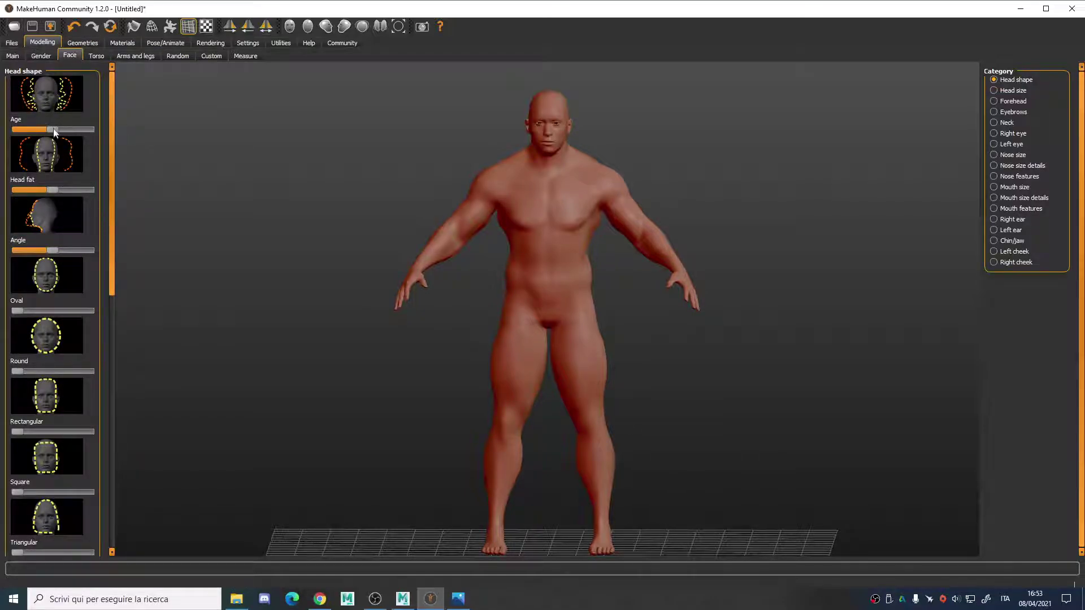
left_click_drag(58, 131, 60, 131)
left_click_drag(356, 177, 433, 123)
scroll(511, 129, "up", 5)
scroll(697, 120, "down", 2)
left_click_drag(697, 120, 643, 104)
scroll(632, 113, "up", 3)
scroll(632, 113, "down", 2)
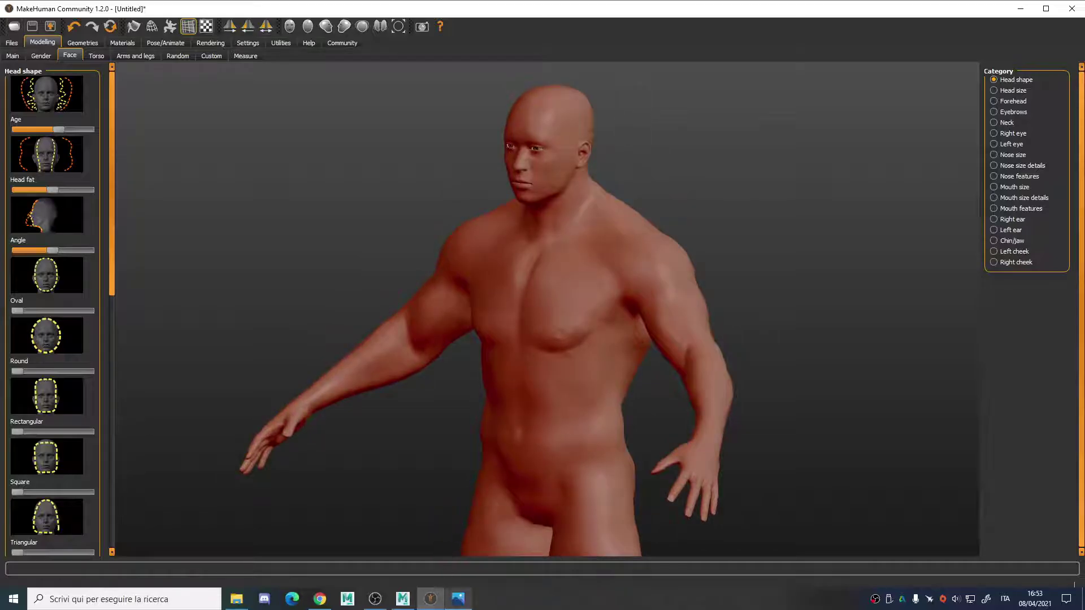
Step: Check the face.jpg reference image, and slightly increase the model's head fat to match it
left_click(458, 598)
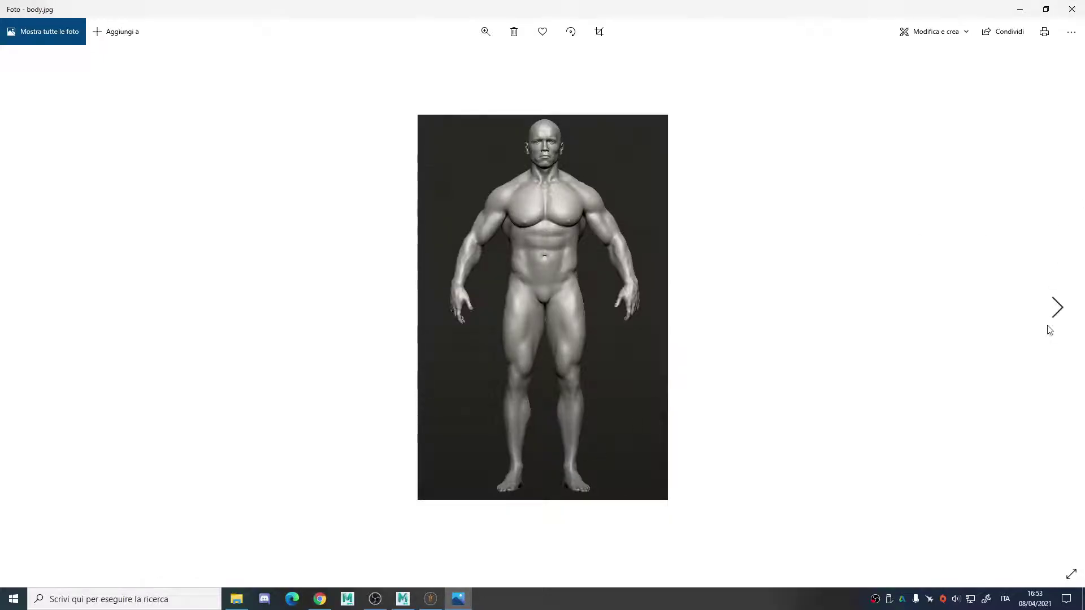
left_click(1055, 310)
left_click(1052, 311)
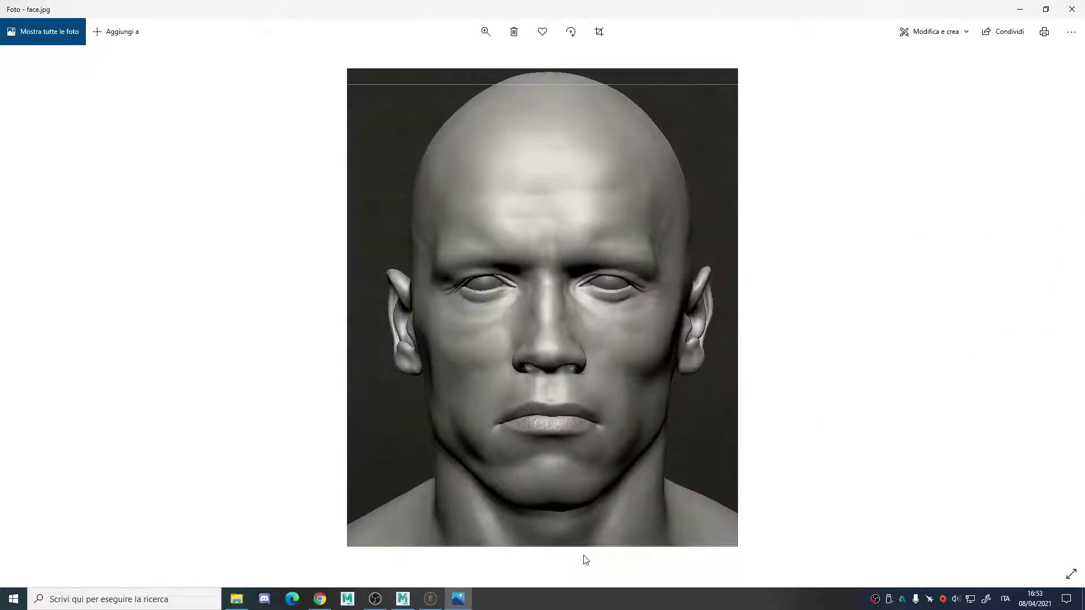
left_click(435, 600)
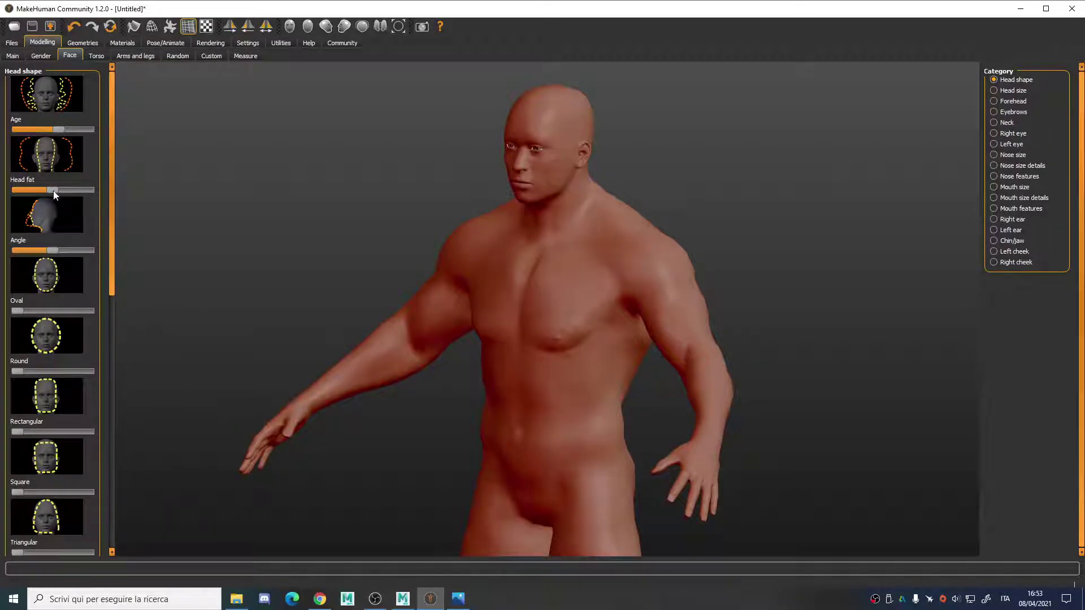
left_click(458, 599)
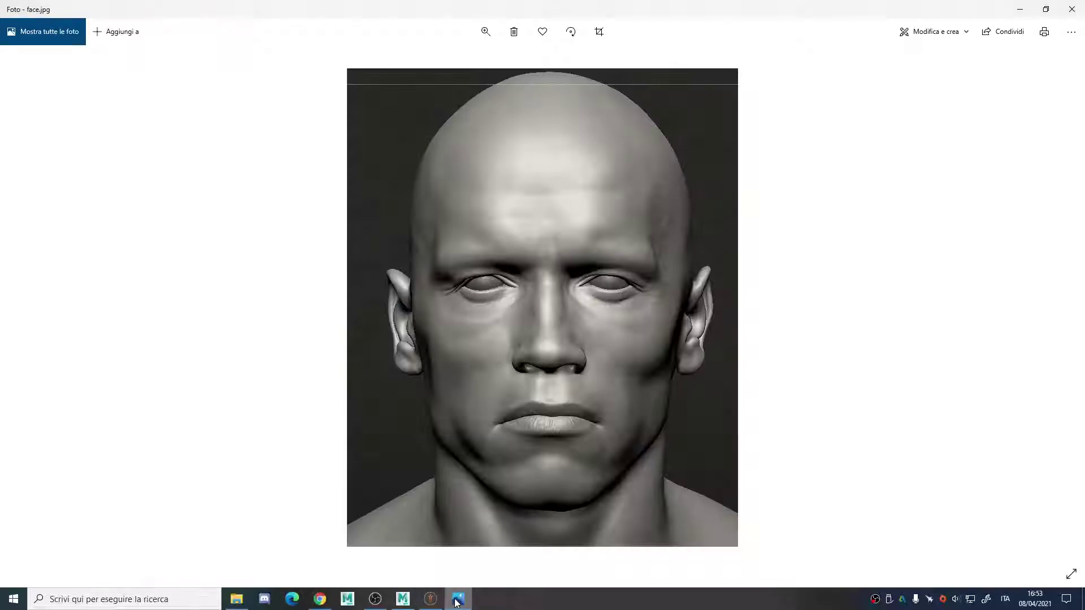
left_click(431, 599)
left_click_drag(389, 285, 214, 250)
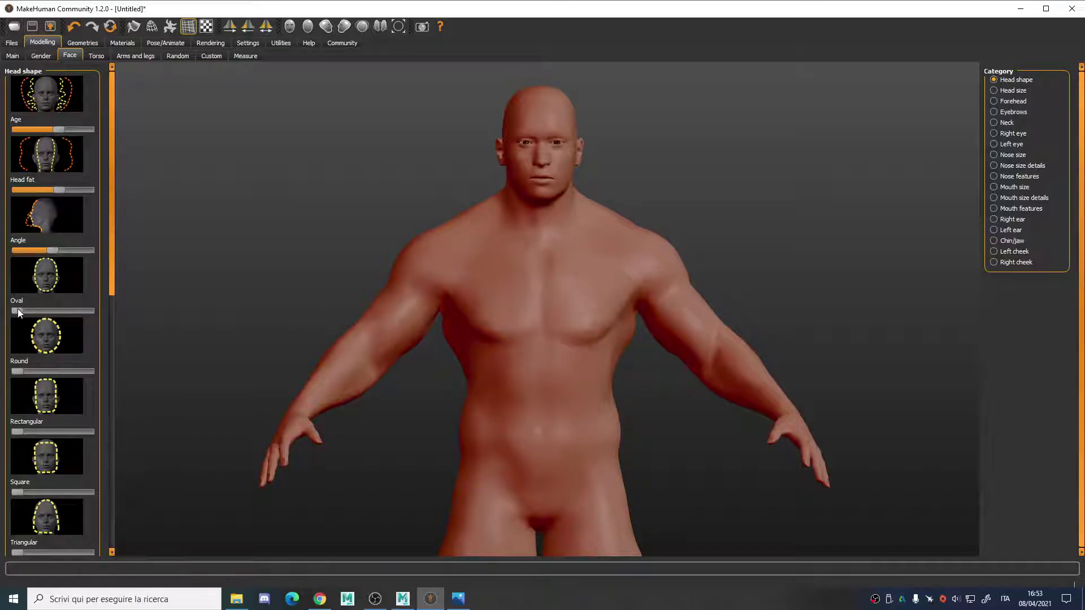
Step: Give the head a slightly rectangular shape, leaving the oval, round and square shapes at zero
mouse_move(17, 372)
left_mouse_down()
mouse_move(30, 371)
mouse_move(16, 371)
left_mouse_up()
left_click_drag(17, 432, 32, 432)
left_click_drag(112, 281, 126, 98)
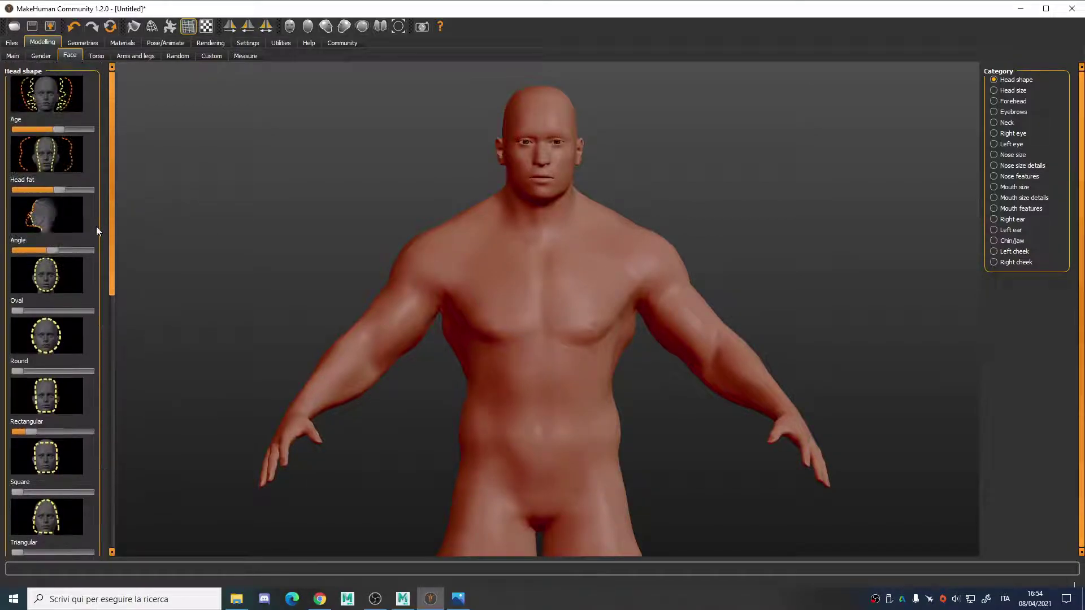
Step: Open the head size settings and compare the head's proportions with the face.jpg and skin.jpg references
left_click(1011, 90)
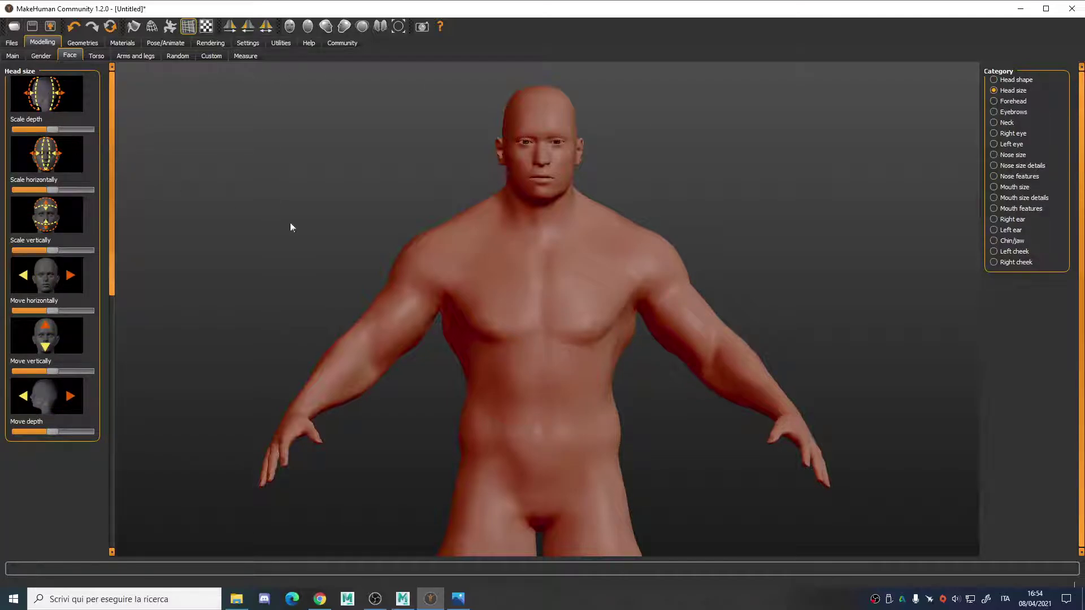
key("ctrl+3")
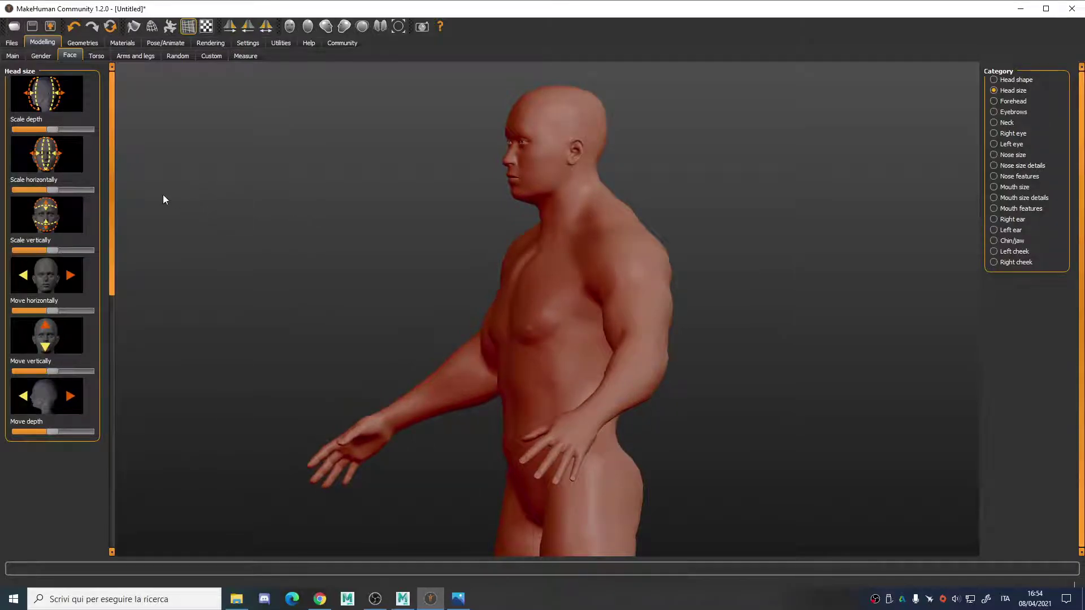
left_click(457, 598)
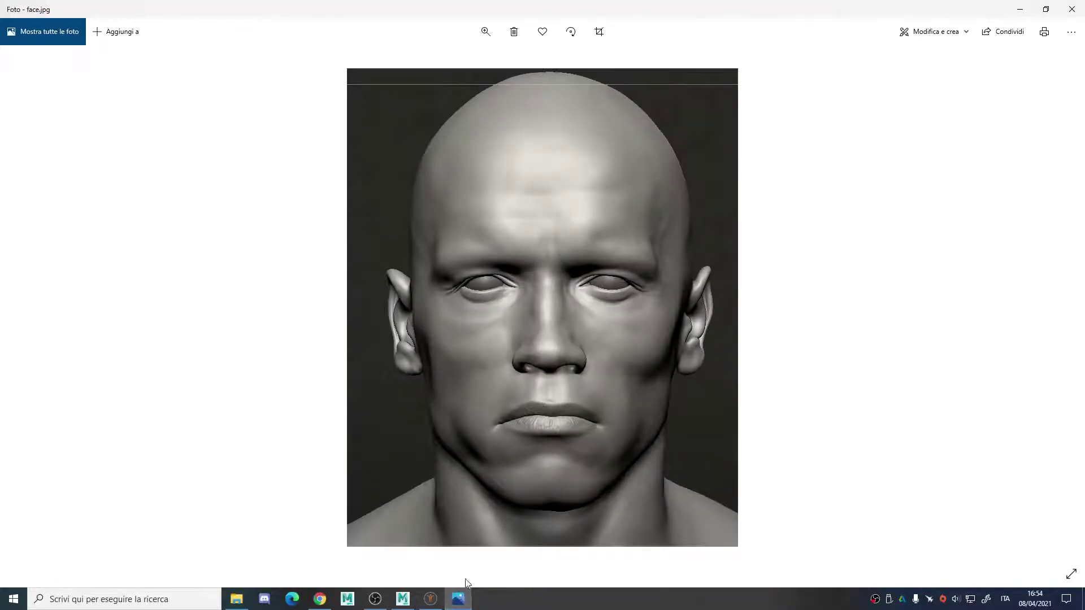
left_click(1060, 314)
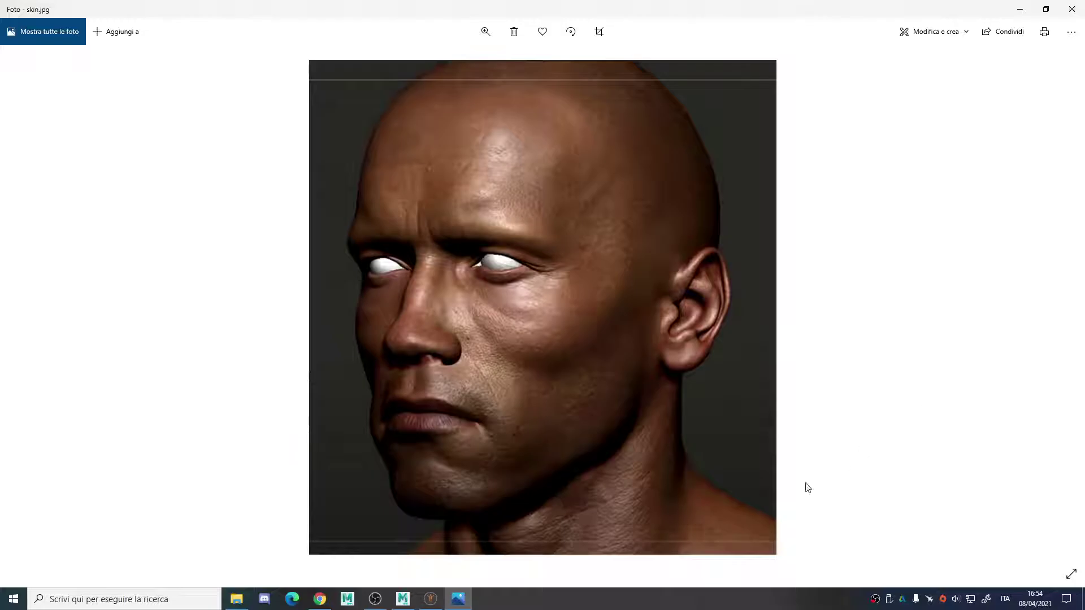
left_click(432, 598)
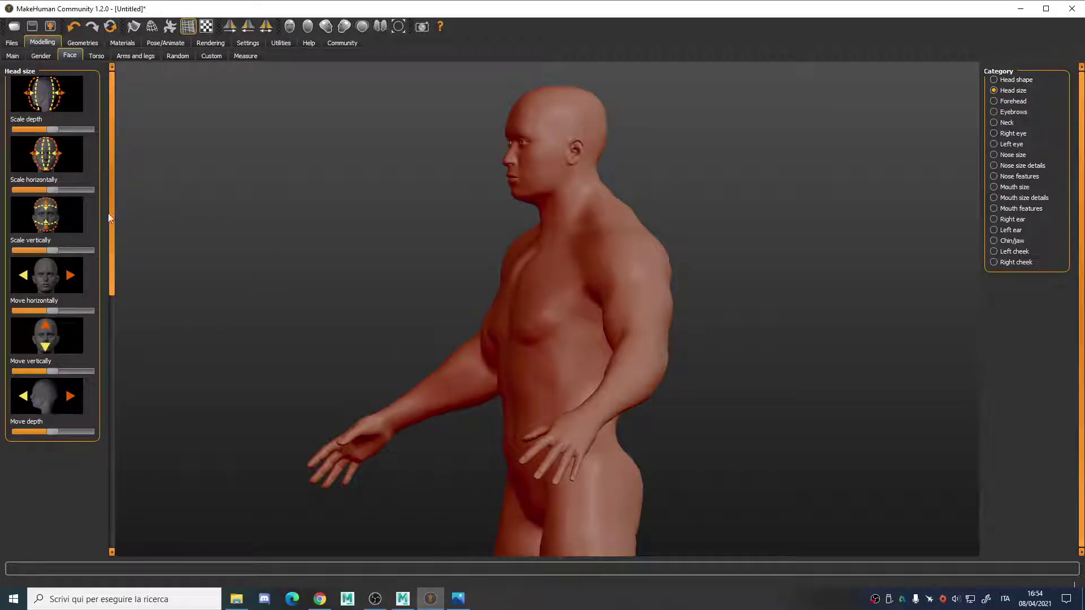
left_click_drag(147, 218, 388, 242)
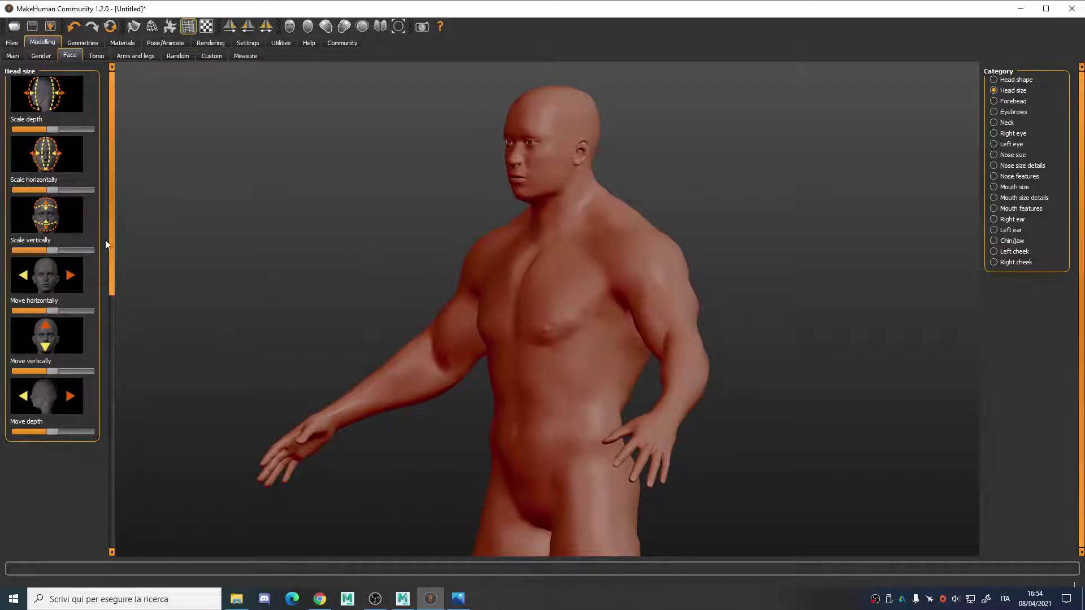
Step: Check the forehead against skin.jpg, and slightly increase its bulge and vertical scale
left_click(1011, 102)
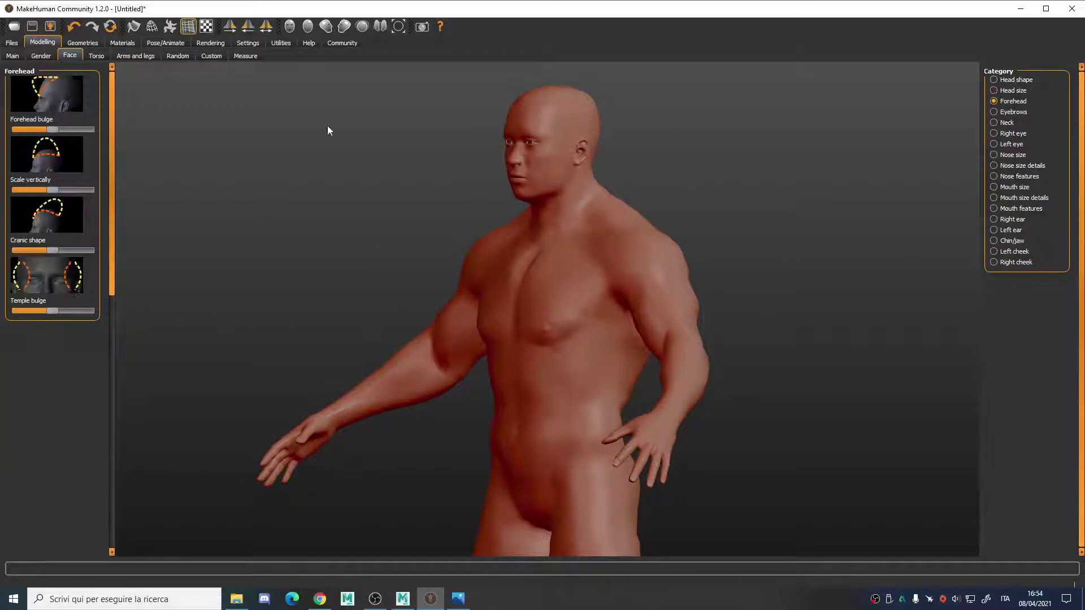
left_click(456, 602)
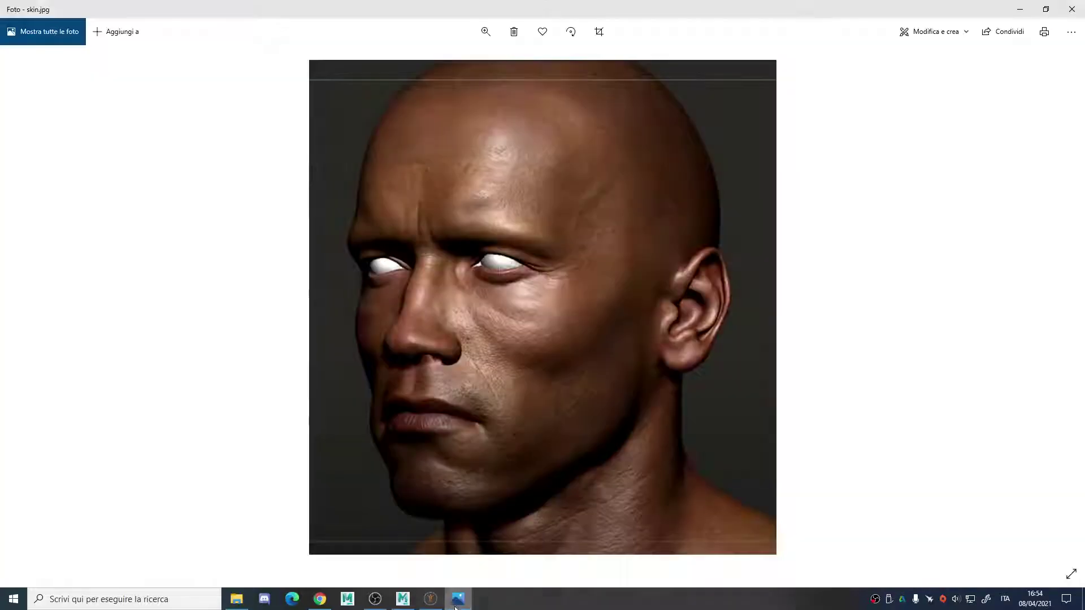
left_click(1020, 9)
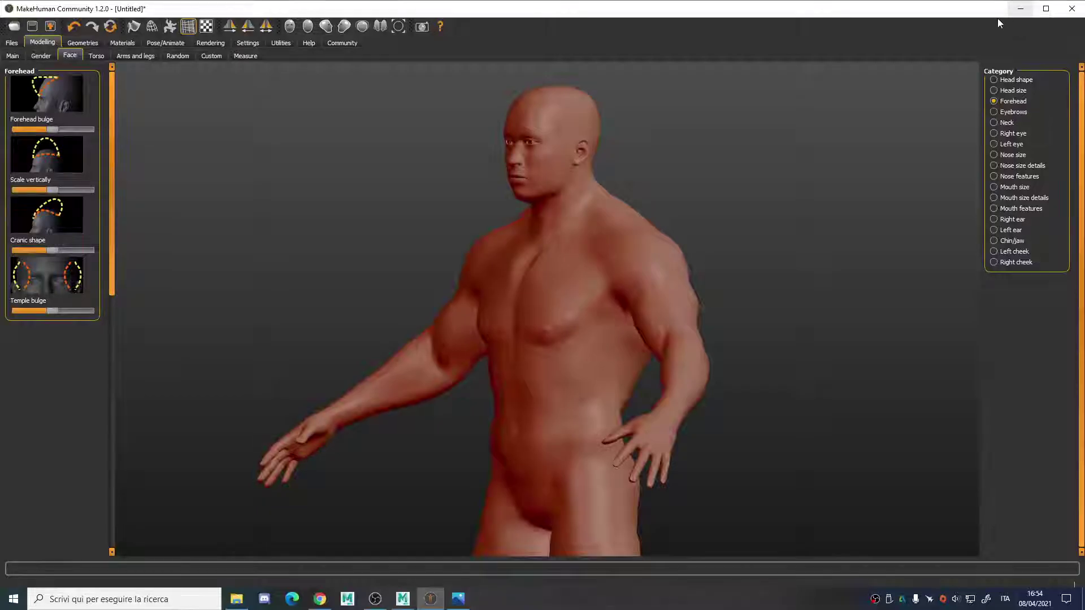
left_click_drag(48, 128, 61, 132)
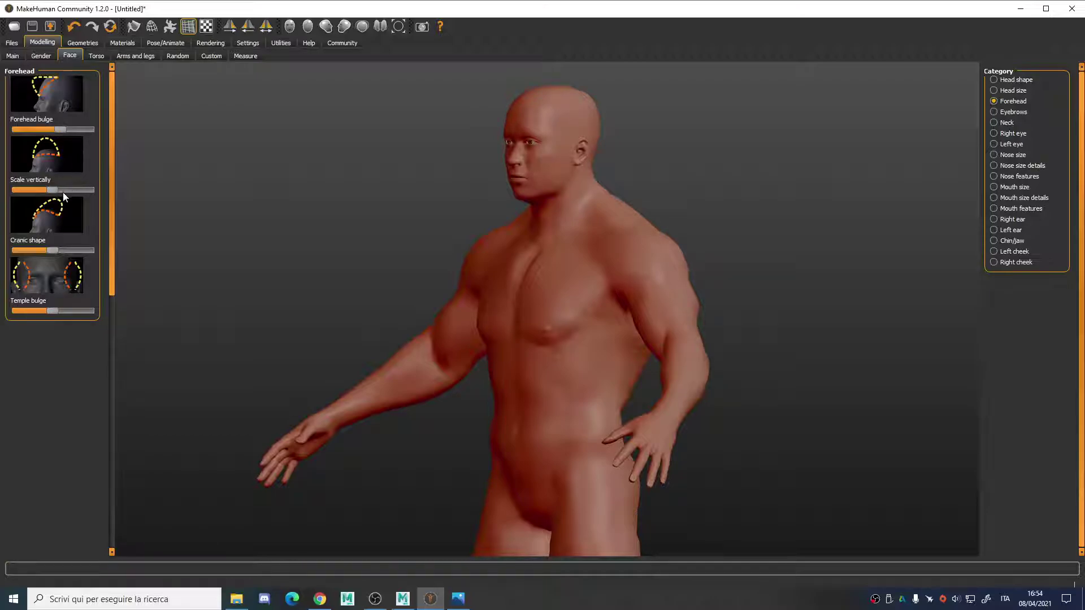
left_click_drag(53, 190, 57, 195)
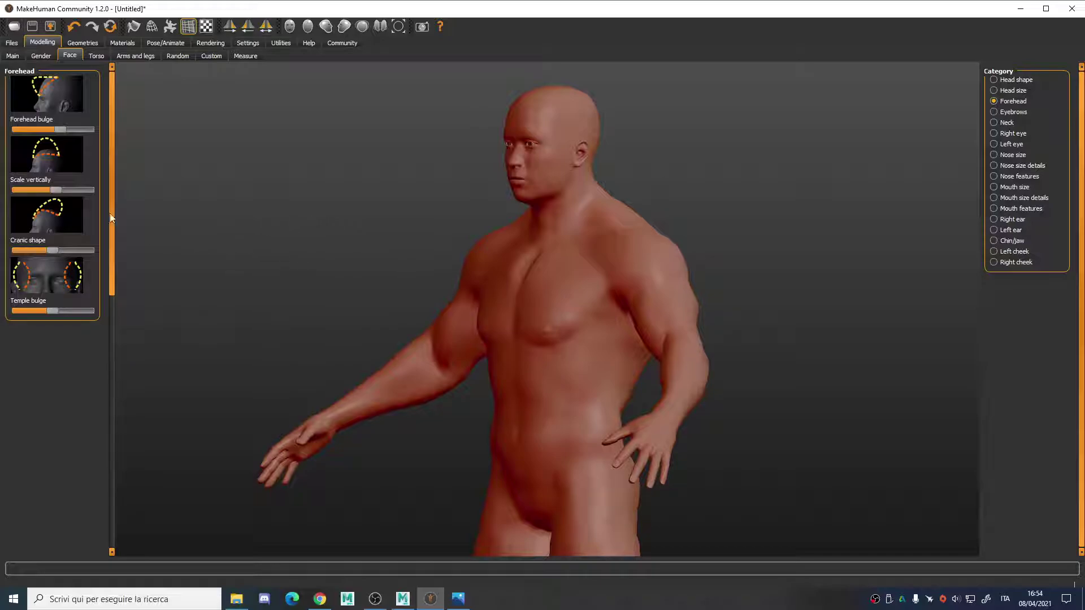
Step: Slightly increase the eyebrow bulge and move the eyebrows down to match the skin.jpg reference
left_click(1023, 114)
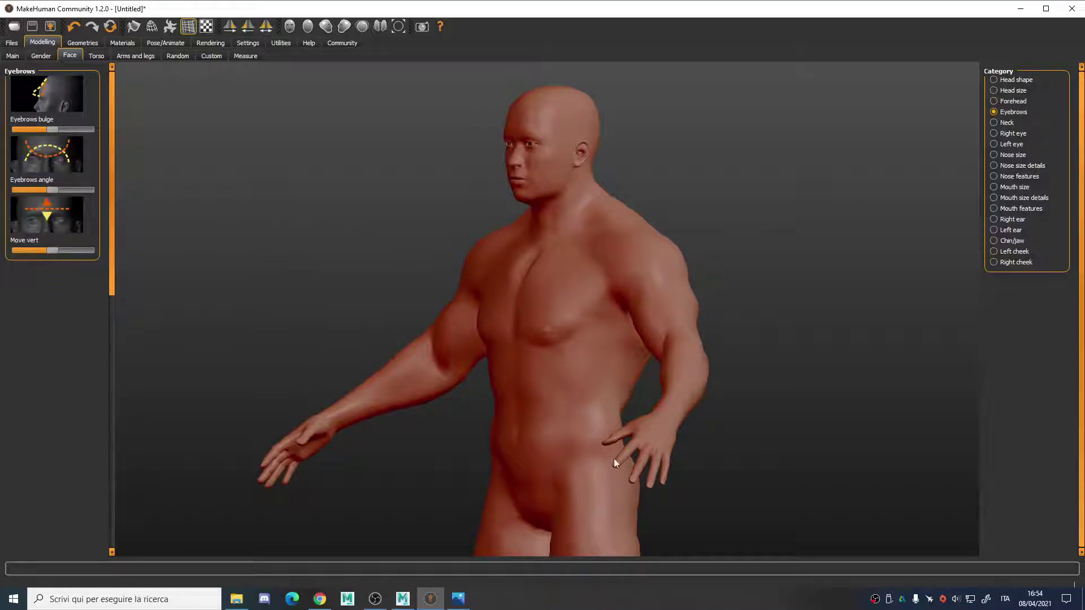
left_click(458, 598)
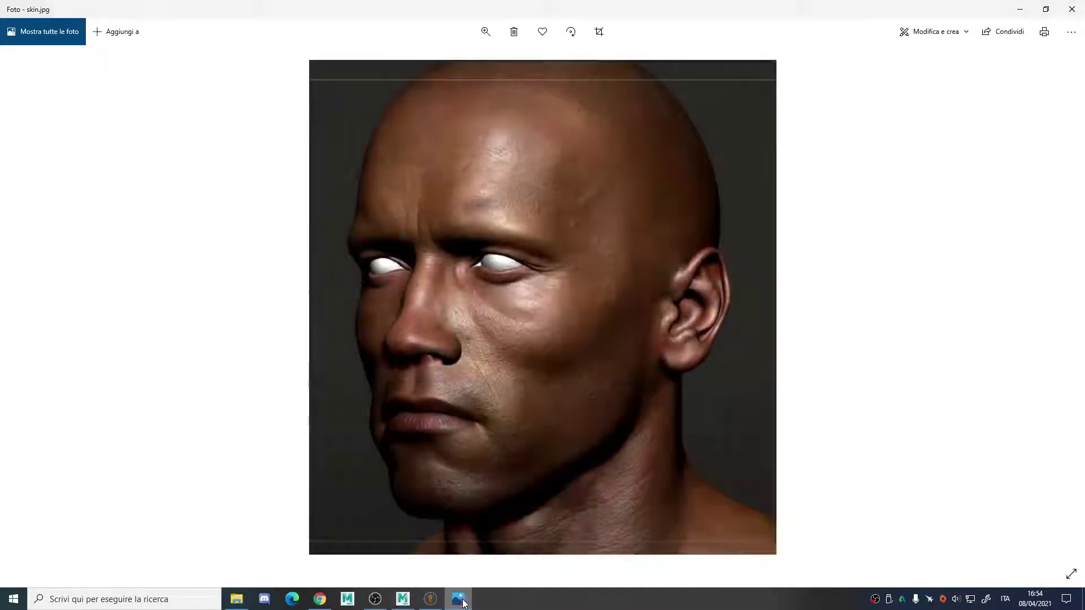
left_click(1020, 9)
left_click_drag(431, 201, 472, 198)
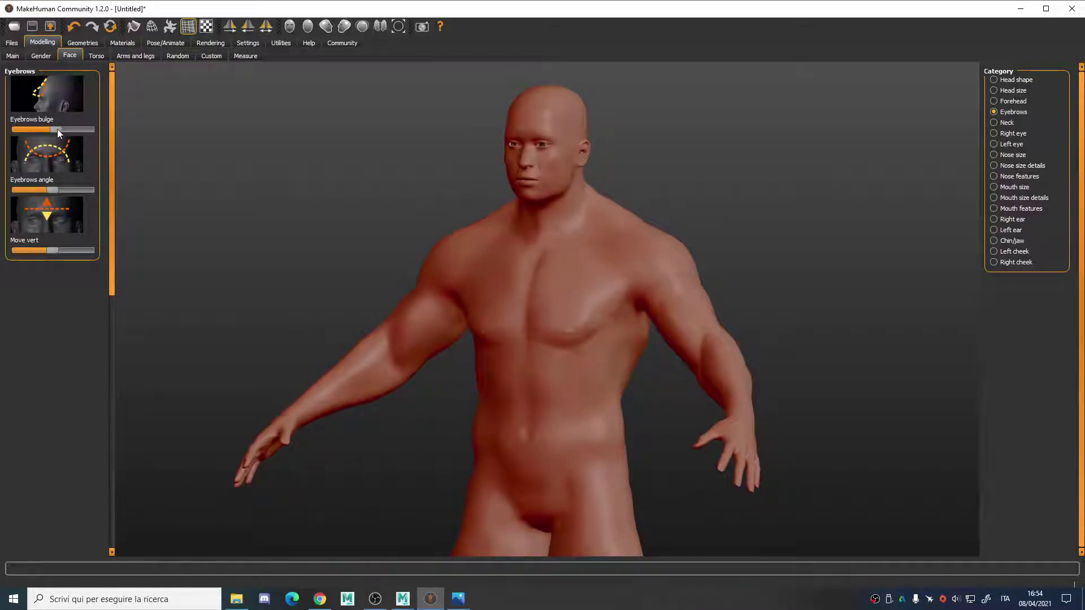
mouse_move(329, 176)
left_mouse_down()
mouse_move(364, 185)
mouse_move(343, 190)
left_mouse_up()
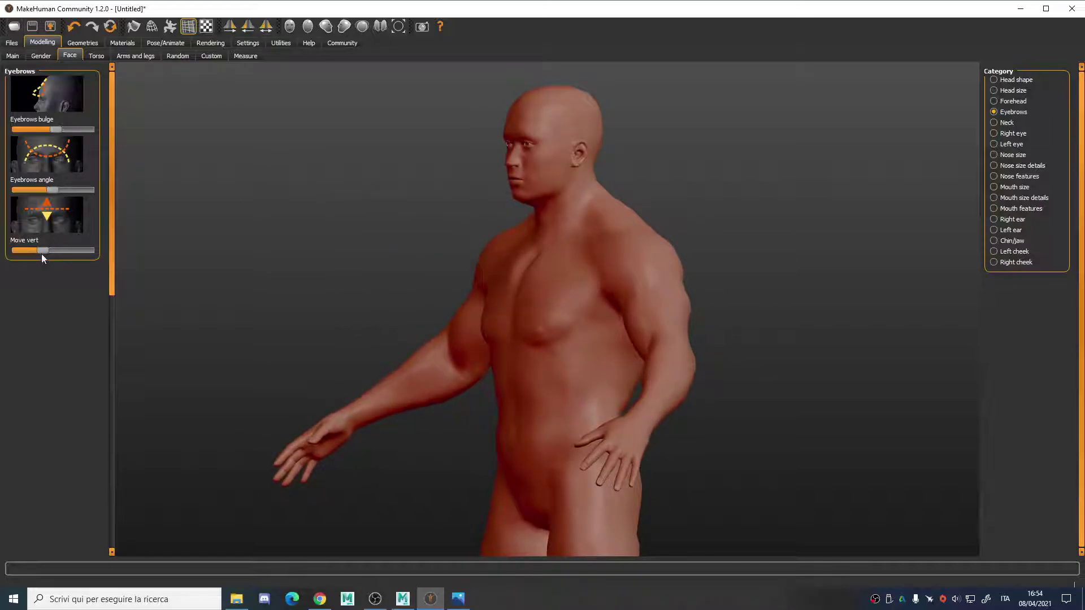
Step: Recheck the brows in skin.jpg, and set the eyebrow angle slightly below neutral
left_click_drag(51, 191, 61, 192)
left_click(461, 599)
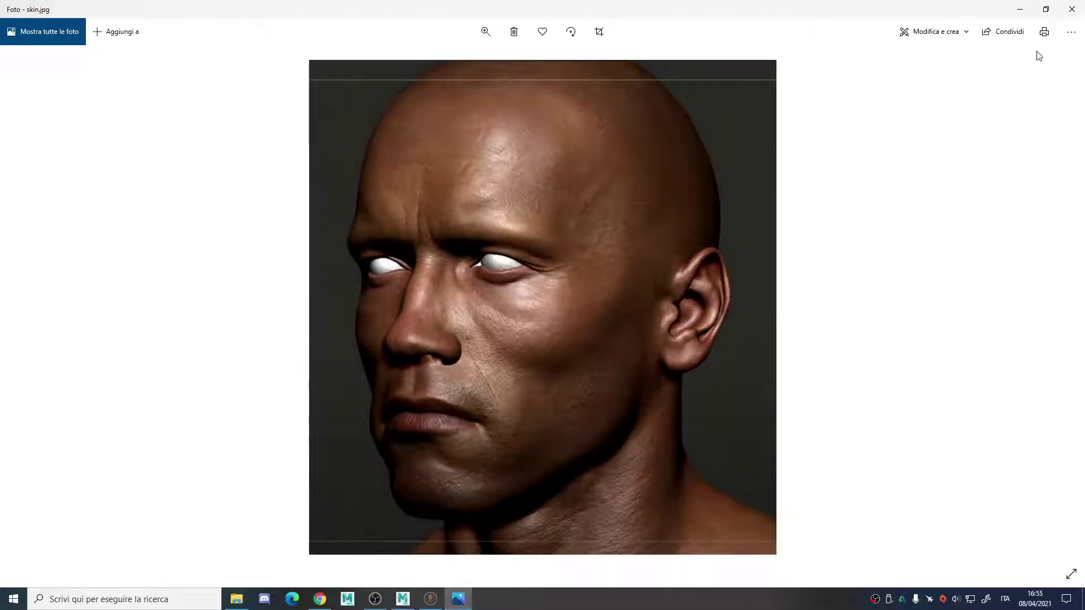
left_click(1020, 9)
left_click_drag(42, 191, 51, 188)
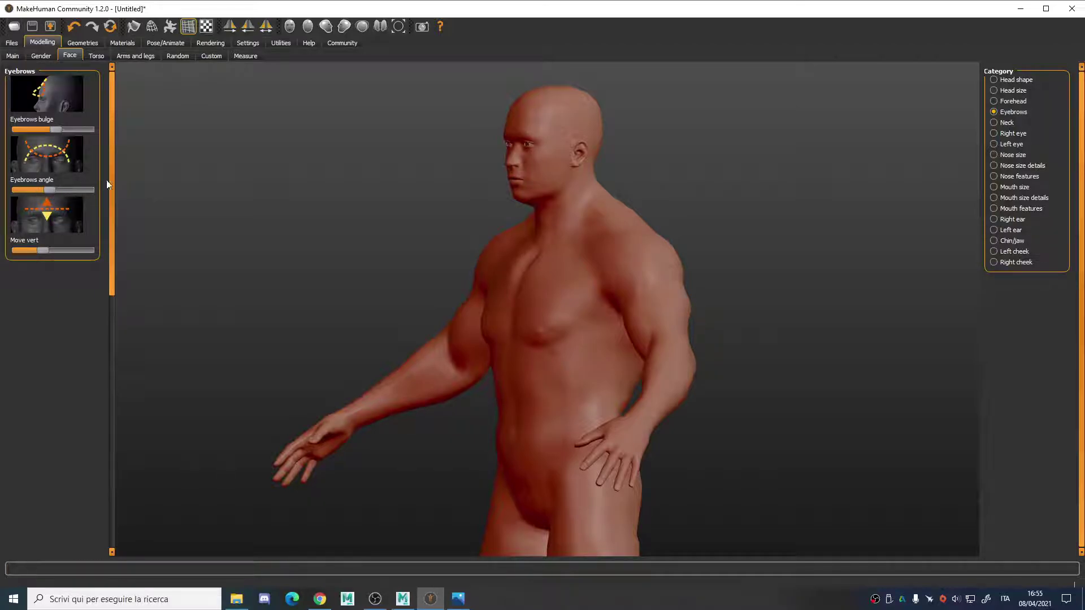
Step: Reduce the double neck amount to match skin.jpg, and inspect the neck from the side and front
left_click(1006, 122)
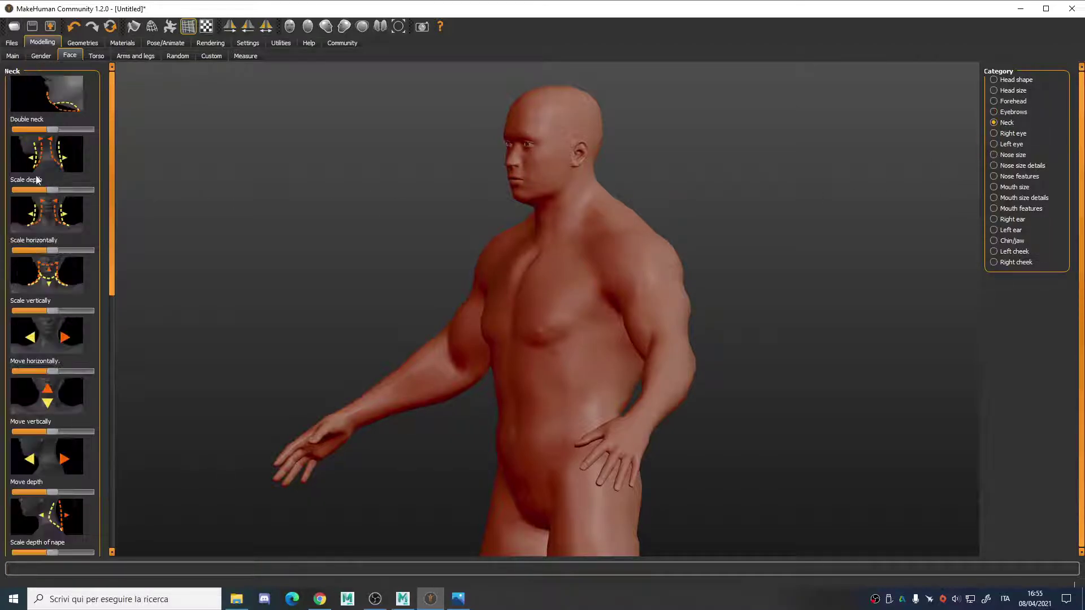
left_click(458, 598)
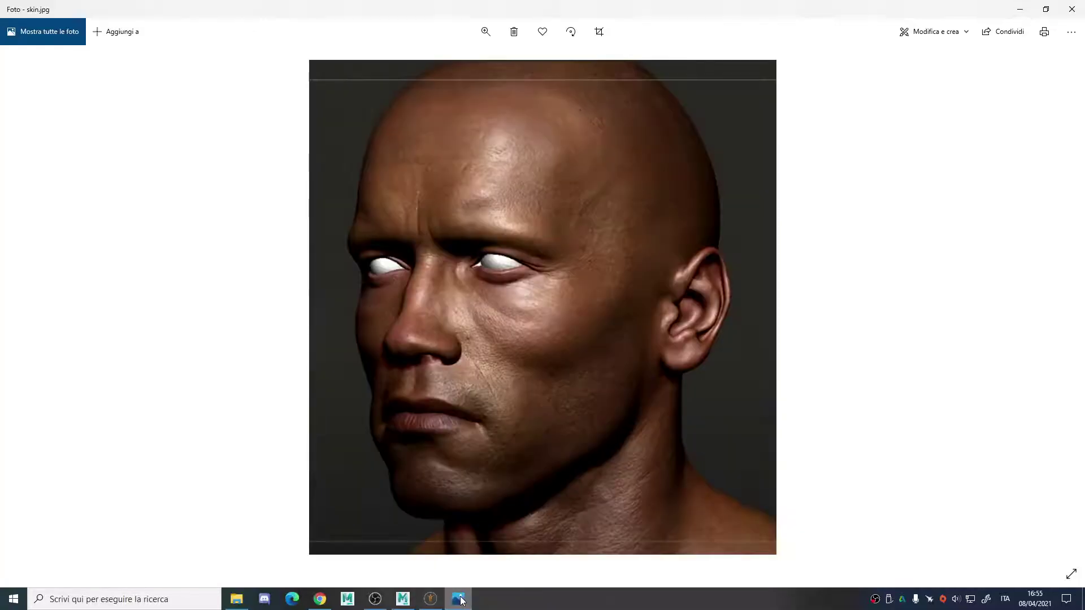
left_click(1020, 9)
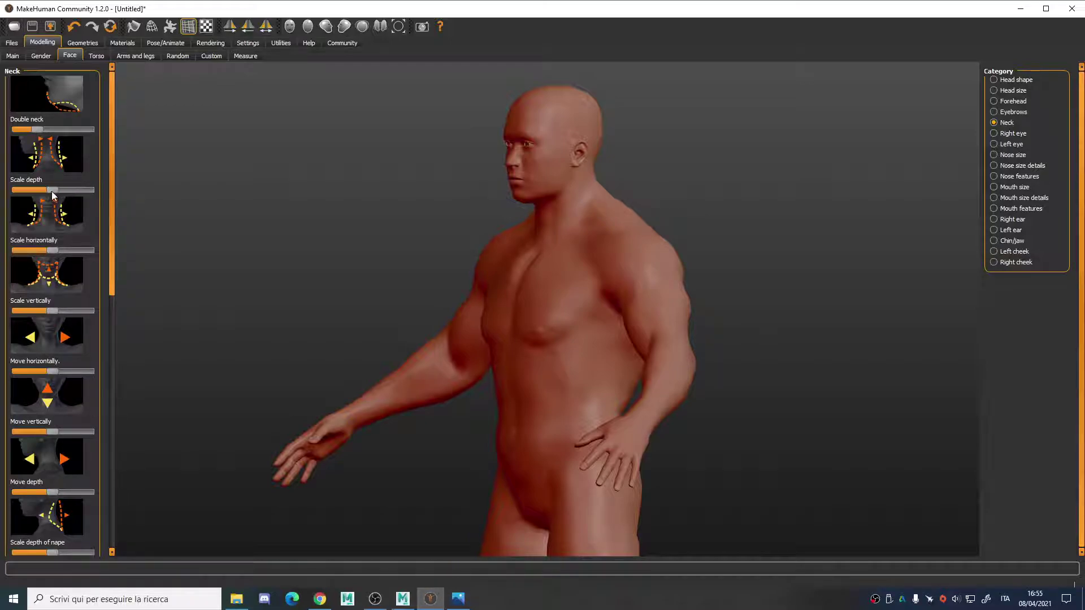
mouse_move(560, 249)
left_mouse_down()
mouse_move(504, 249)
mouse_move(538, 249)
left_mouse_up()
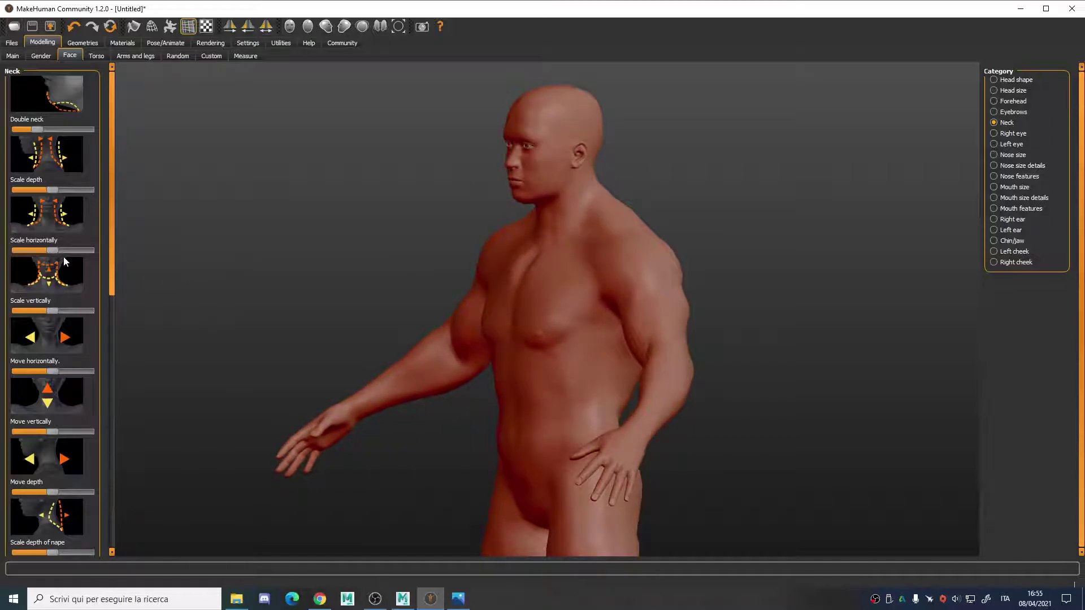
left_click_drag(420, 261, 466, 276)
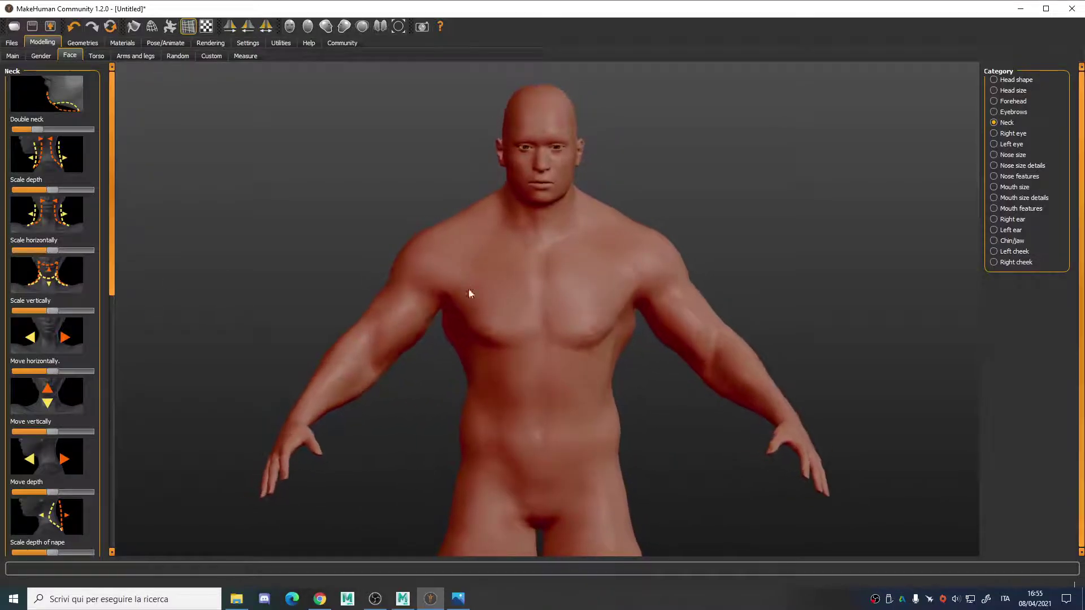
Step: Compare the neck with face.jpg, reduce its horizontal scale and very slightly increase its vertical scale
left_click(458, 601)
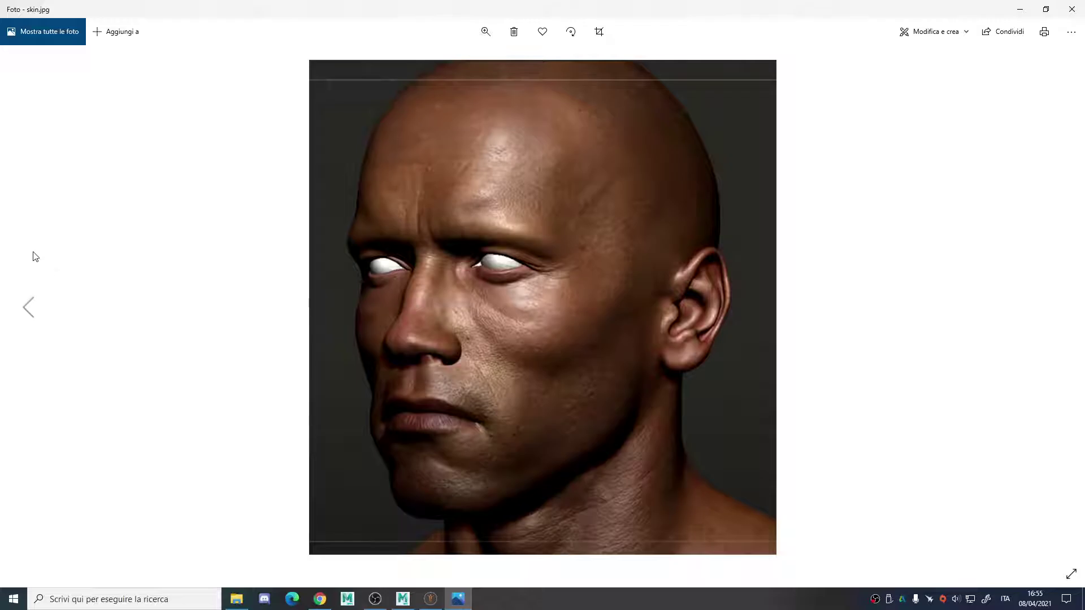
left_click(32, 307)
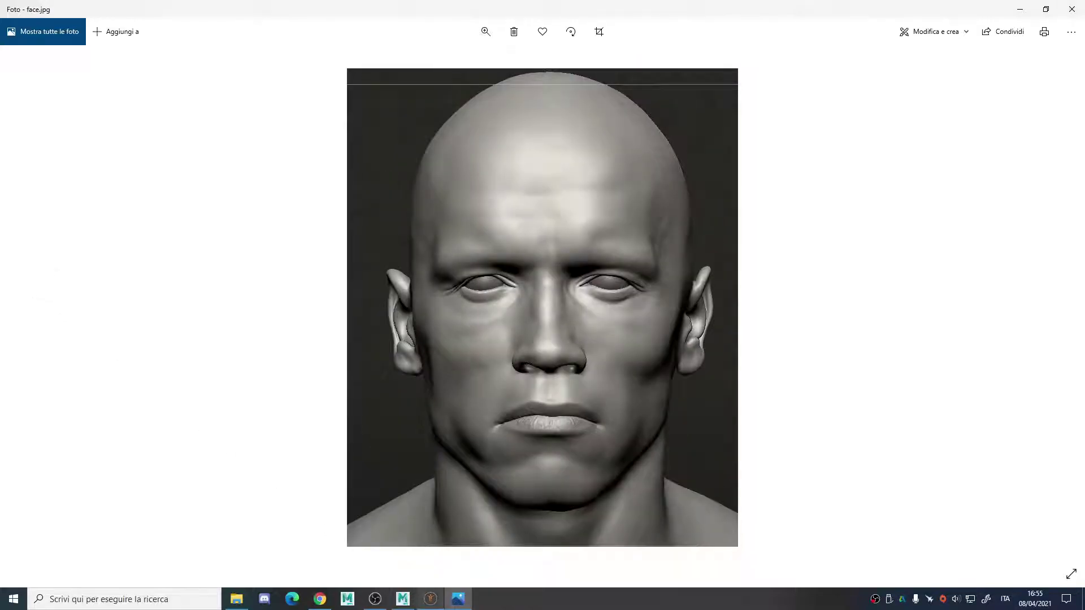
left_click(431, 598)
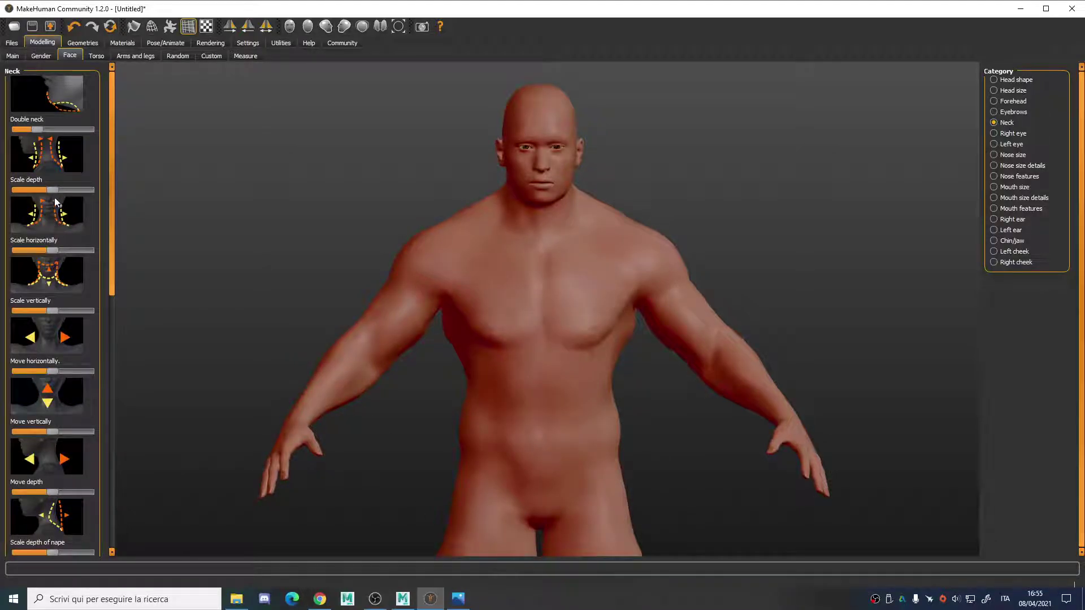
left_click_drag(53, 249, 41, 250)
left_click_drag(52, 310, 58, 314)
mouse_move(347, 254)
left_mouse_down()
mouse_move(294, 251)
mouse_move(353, 252)
left_mouse_up()
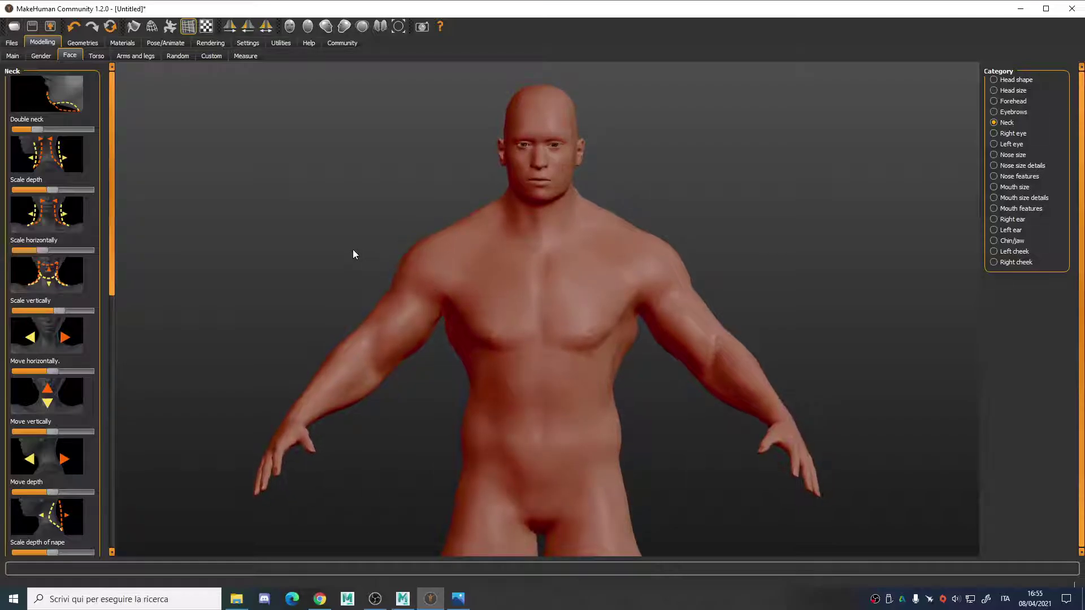
left_click_drag(60, 311, 55, 310)
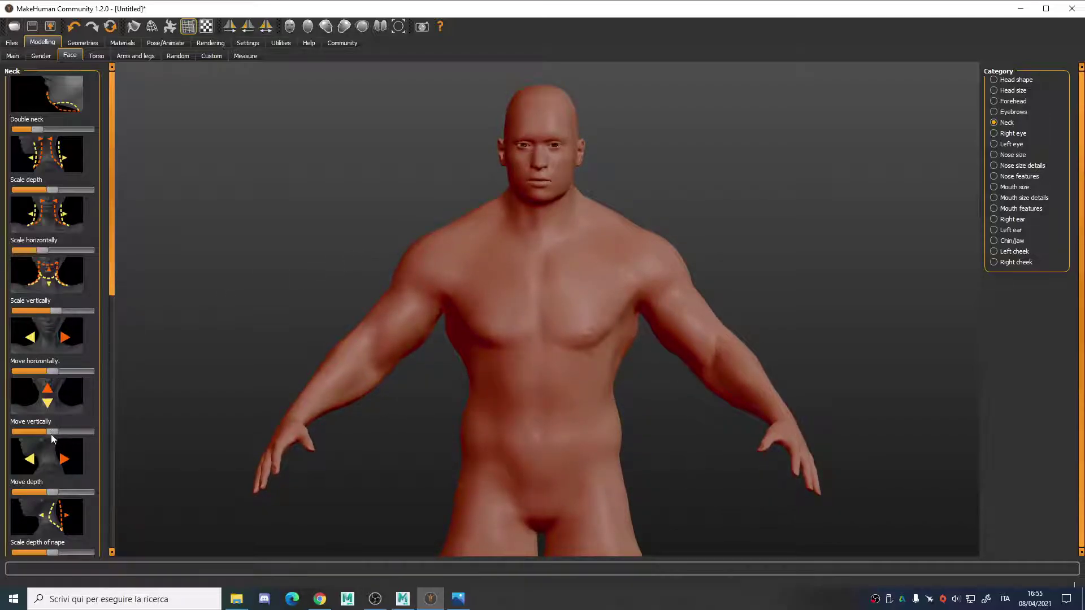
Step: Move the neck down almost to the minimum vertical position, and check it from several angles
left_click_drag(45, 432, 28, 433)
key("Left")
key("Left")
key("Left")
key("Left")
key("Left")
key("Left")
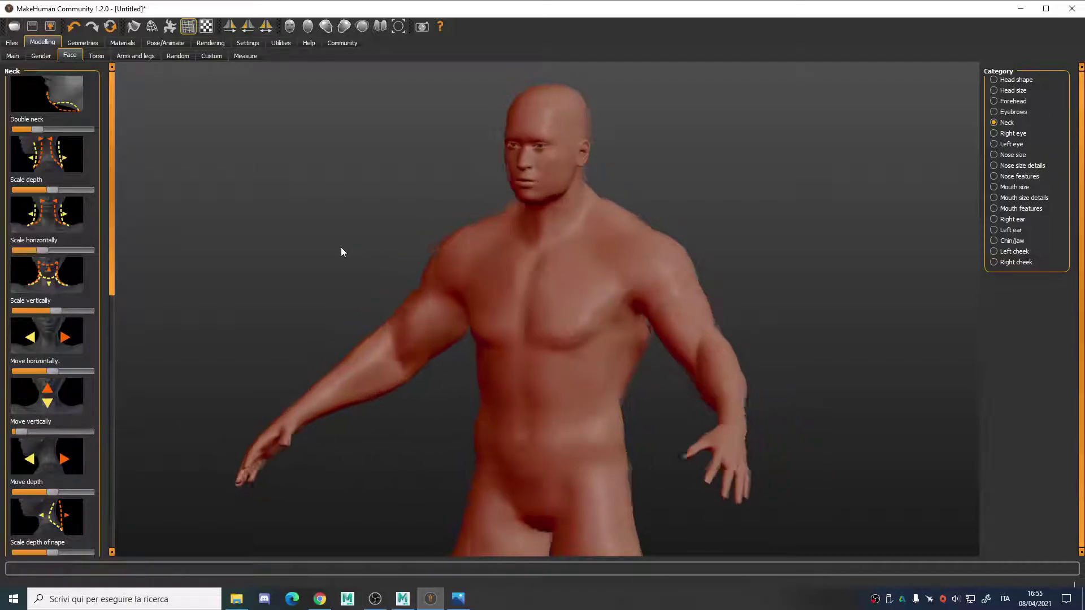
left_click_drag(320, 246, 375, 245)
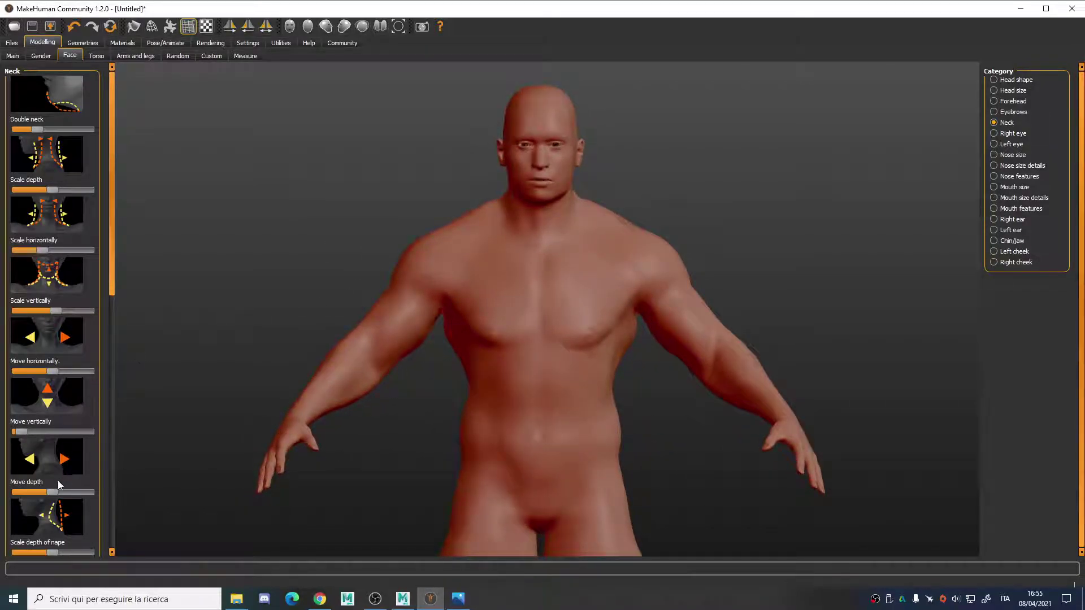
left_click_drag(111, 257, 266, 222)
Step: Compare the head with face.jpg, and set the right eye's bag volume slightly above neutral
left_click(458, 599)
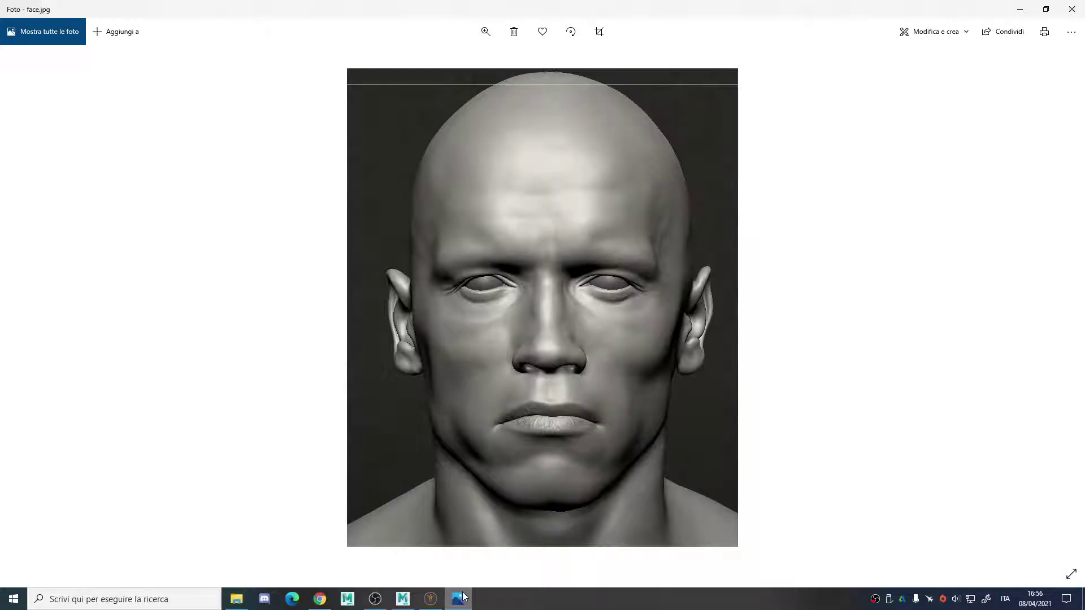
mouse_move(433, 601)
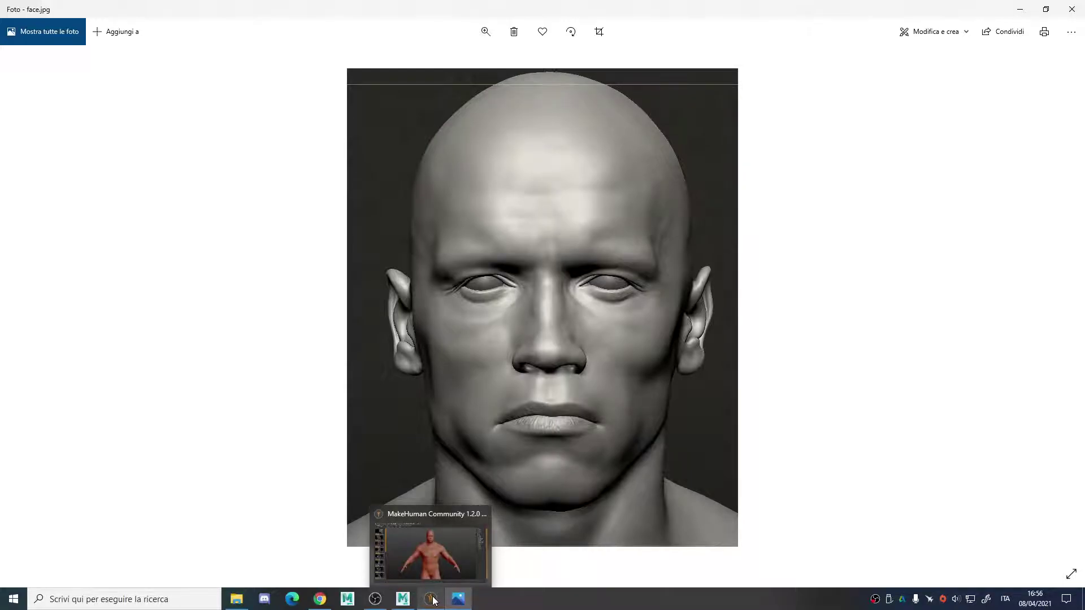
left_click(432, 599)
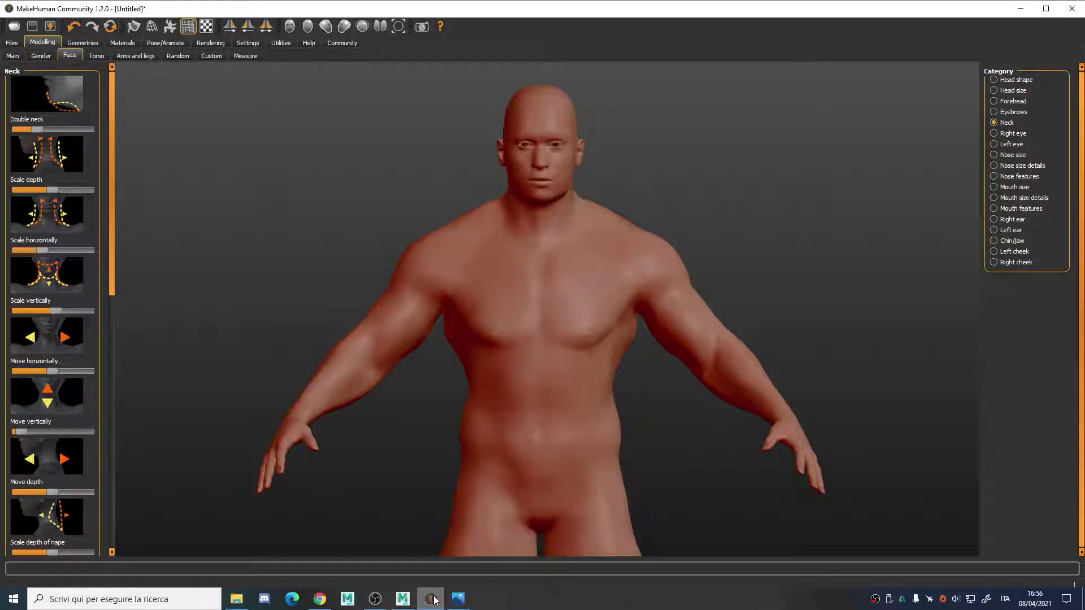
left_click(1014, 132)
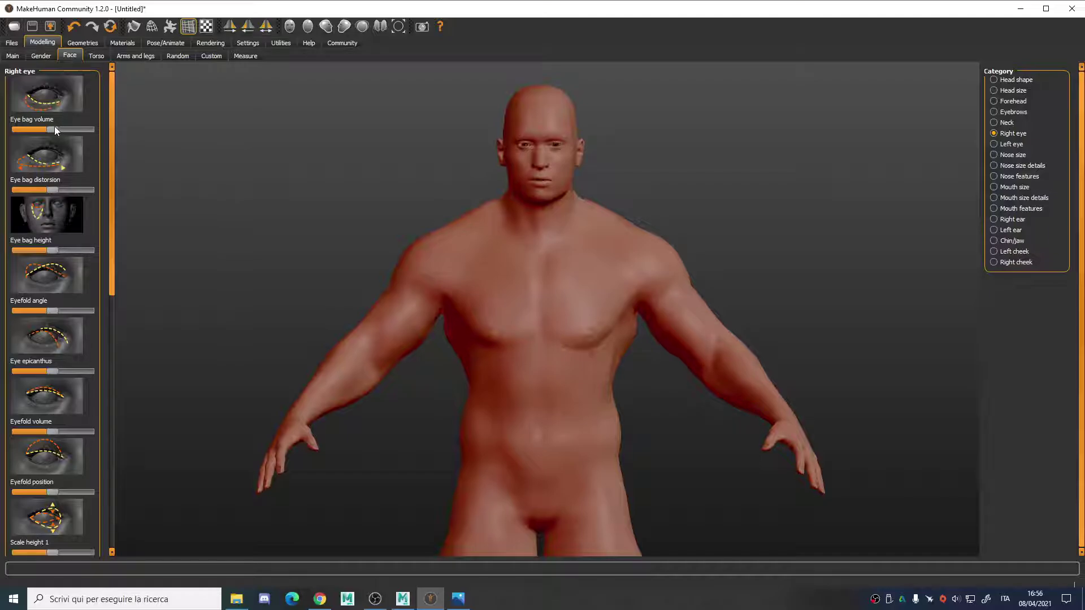
scroll(554, 165, "up", 3)
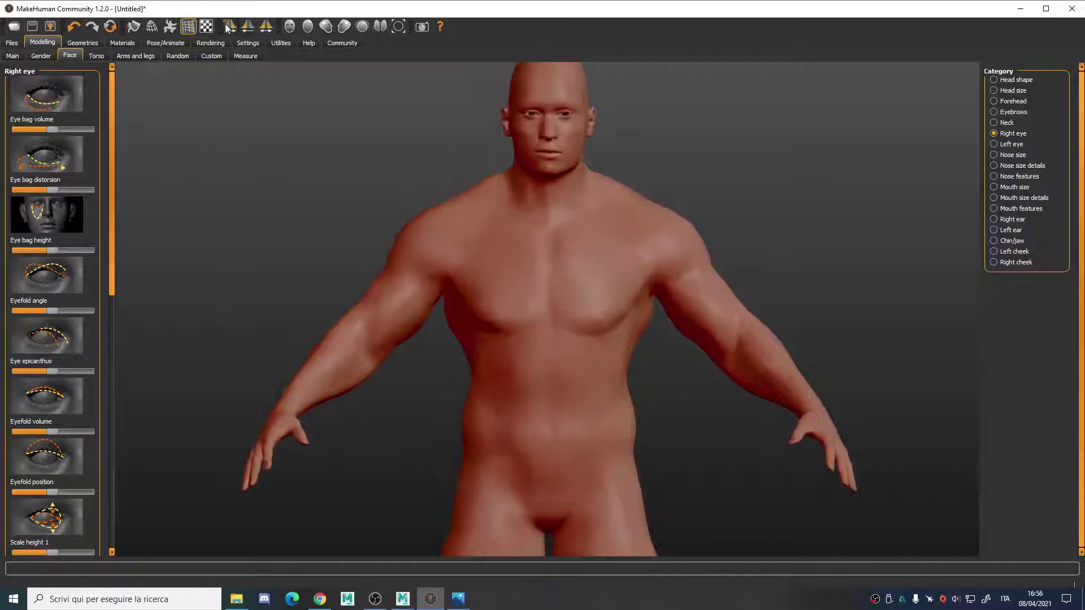
scroll(610, 100, "up", 5)
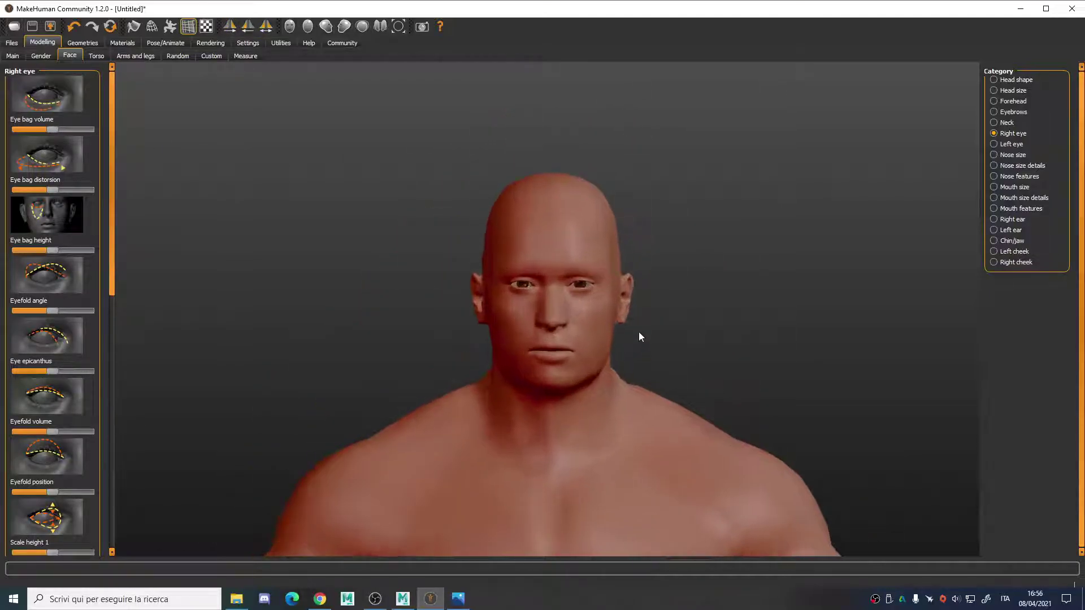
scroll(656, 263, "up", 2)
left_click_drag(56, 127, 42, 124)
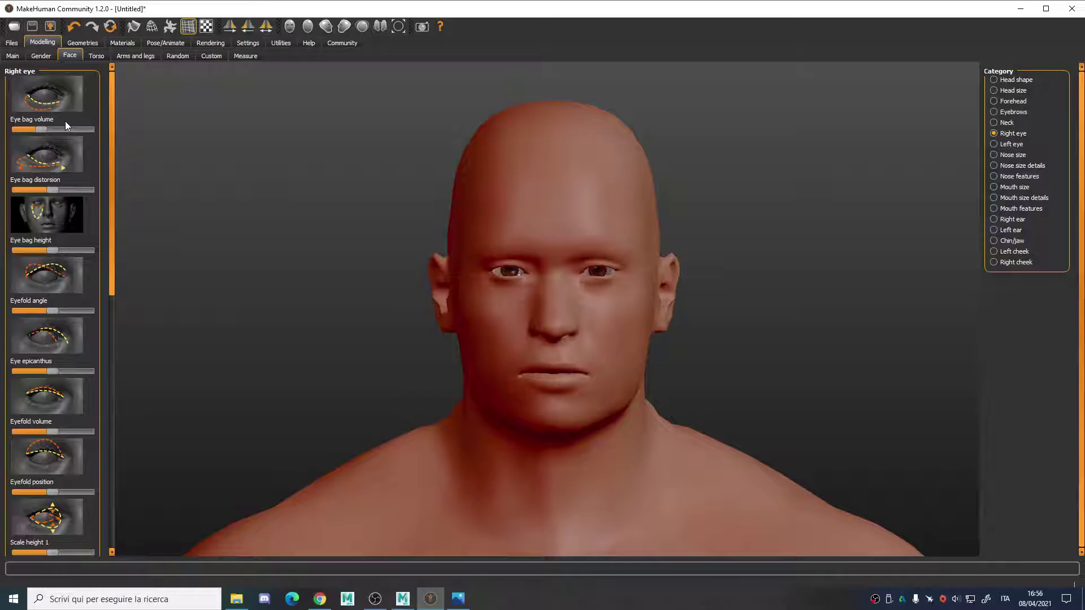
left_click_drag(80, 130, 79, 130)
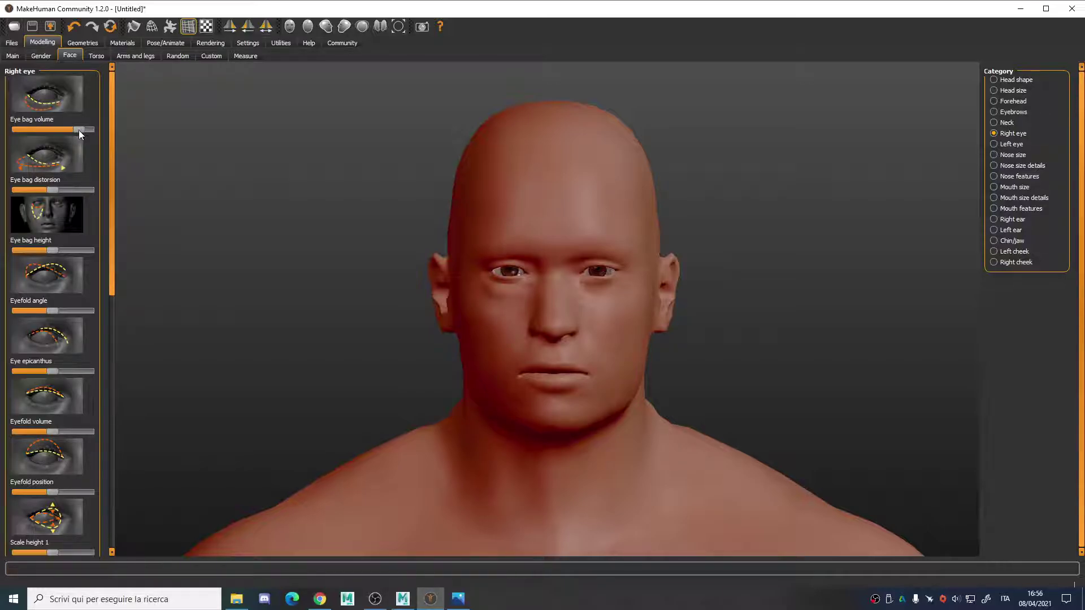
left_click(458, 599)
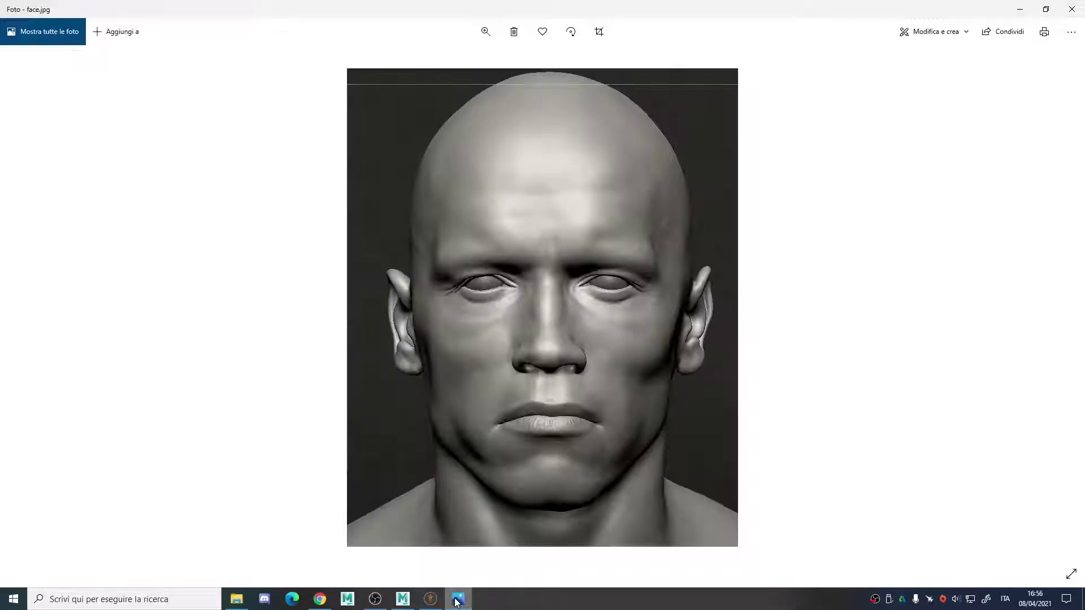
left_click(1021, 9)
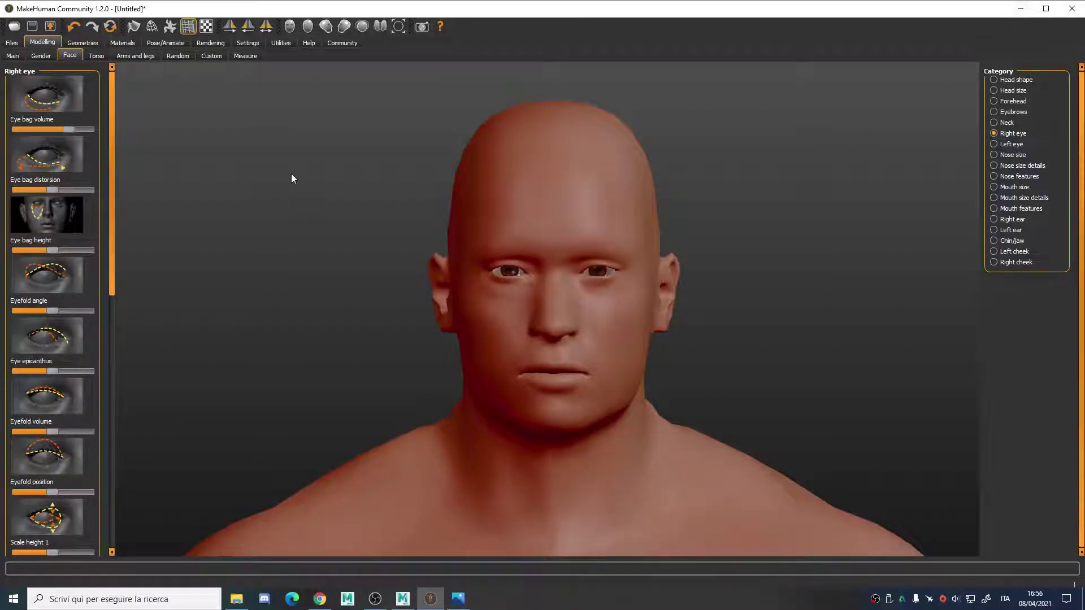
left_click_drag(69, 129, 62, 130)
Step: Set the right eye's bag distortion slightly above neutral, and mirror the eye bag changes onto the left eye
left_click_drag(52, 191, 61, 191)
left_click(230, 27)
left_click(230, 30)
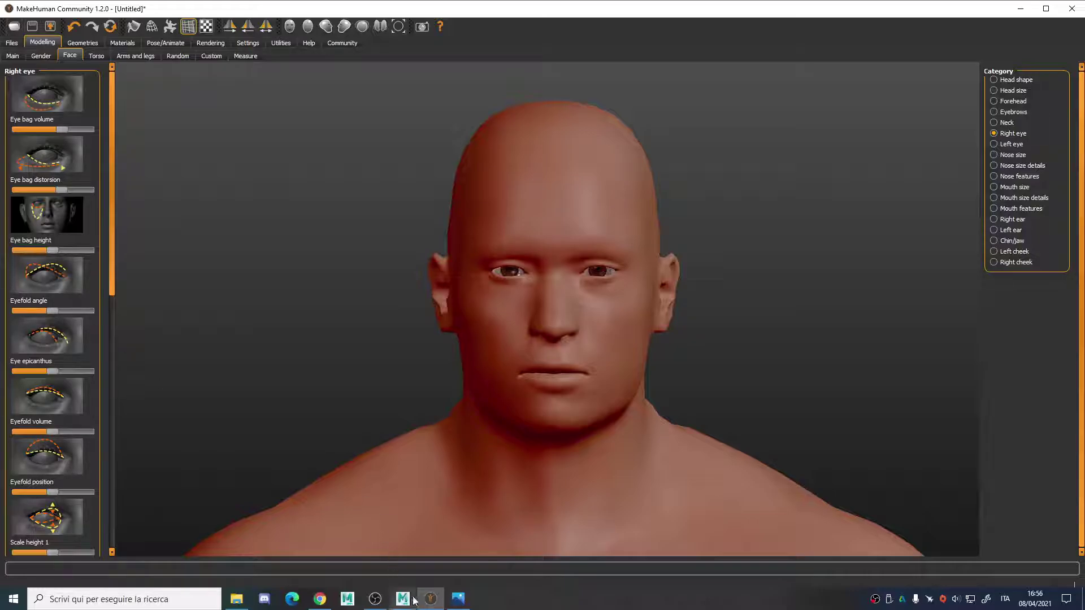
Step: Check the eyes in face.jpg, raise the right eyefold angle well above neutral, and set the epicanthus just below neutral
left_click(452, 599)
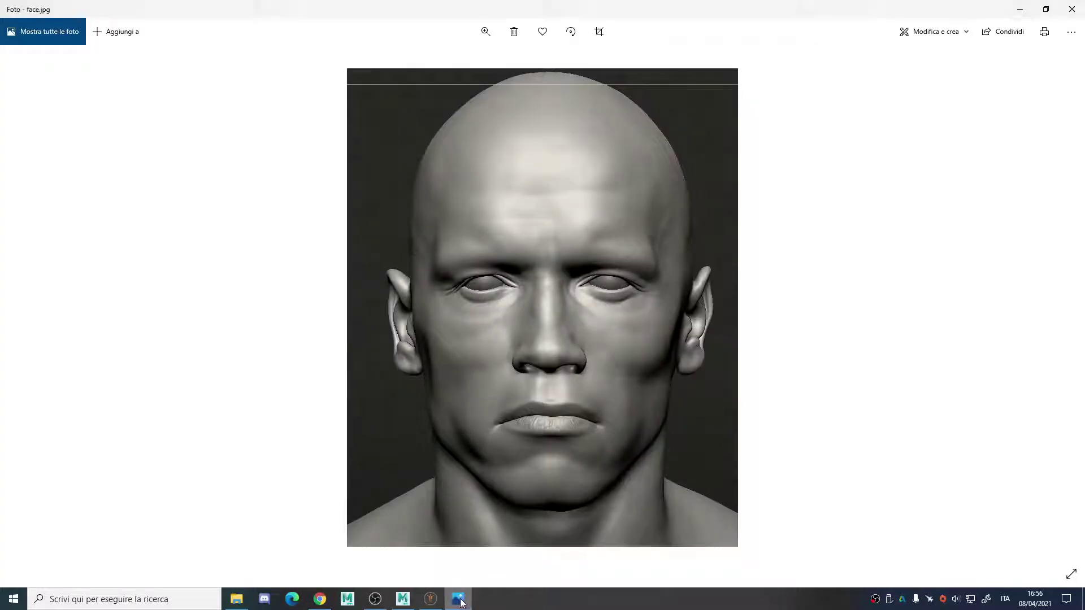
left_click(429, 601)
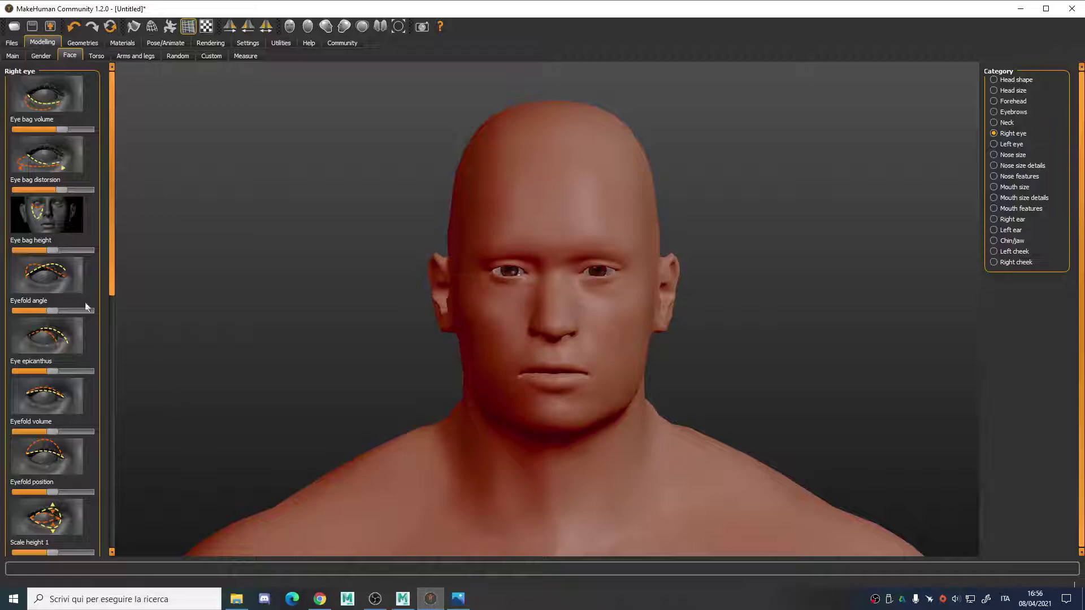
left_click_drag(52, 311, 65, 312)
left_click_drag(54, 372, 66, 372)
Step: Recheck face.jpg, set the right eyefold volume high and its position slightly above neutral, and mirror the changes to the left eye
left_click(464, 604)
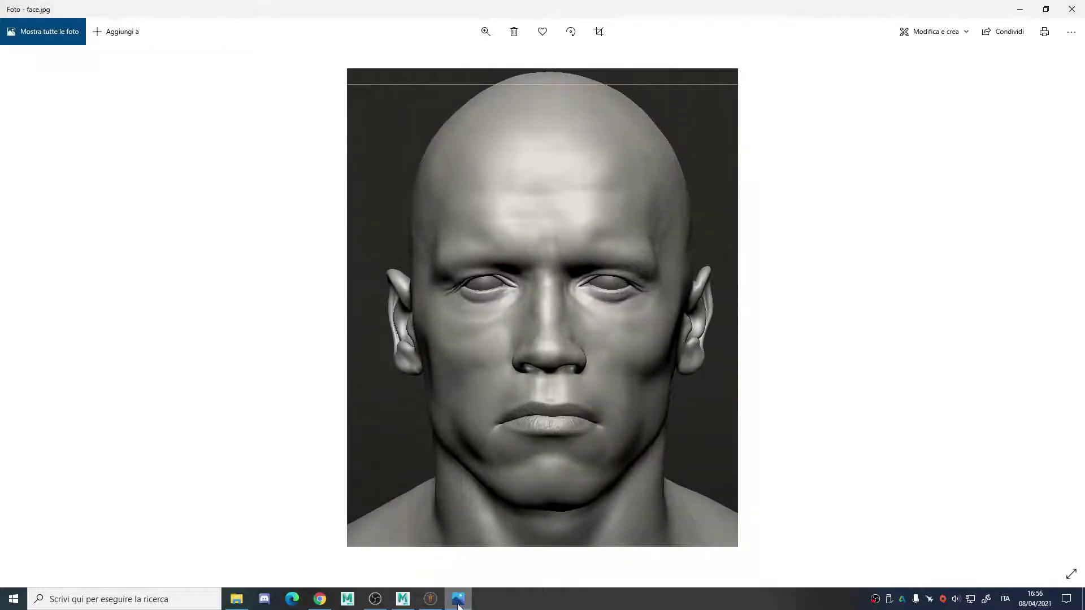
left_click(431, 600)
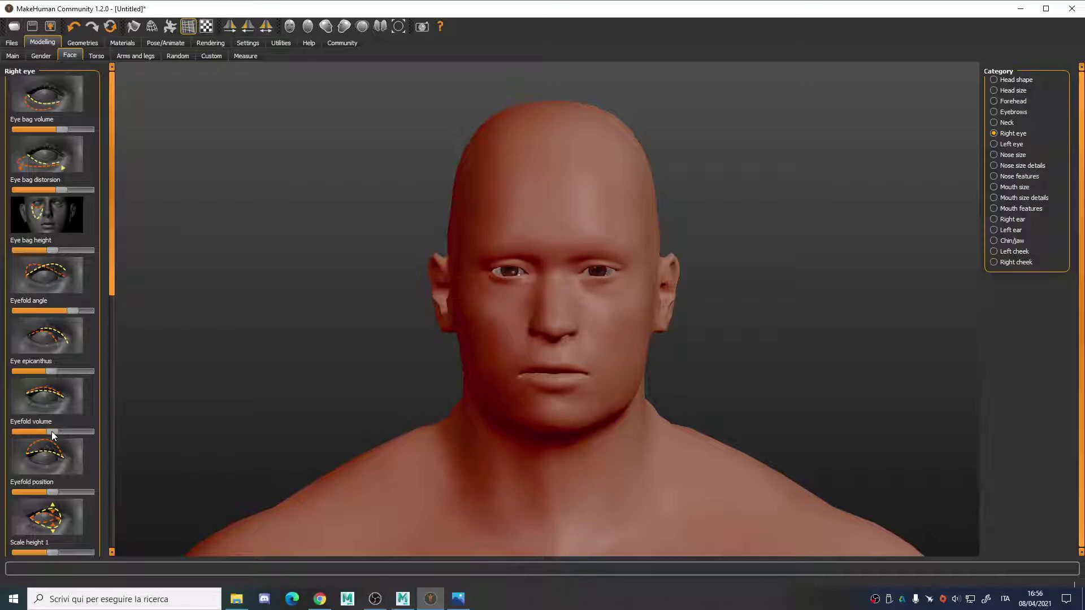
left_click_drag(32, 429, 83, 439)
mouse_move(364, 280)
left_mouse_down()
mouse_move(291, 279)
mouse_move(368, 279)
mouse_move(364, 292)
left_mouse_up()
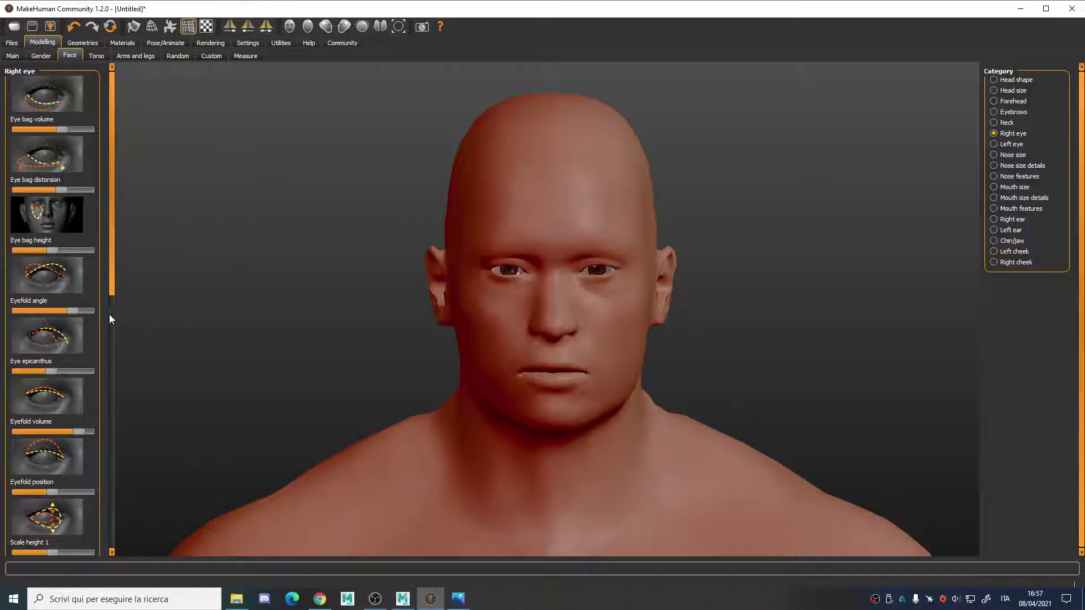
left_click_drag(110, 290, 109, 342)
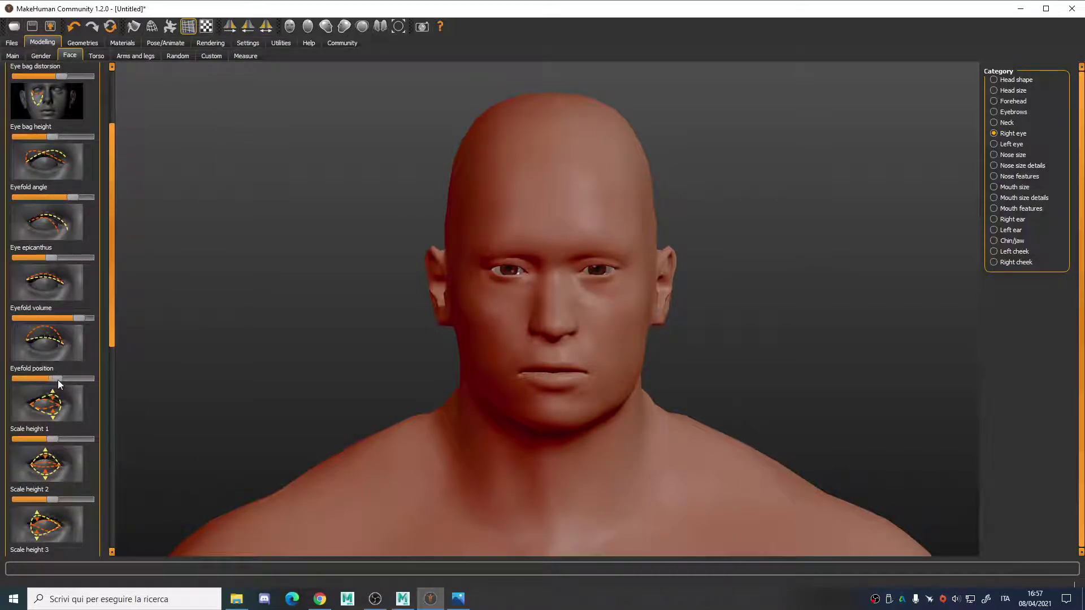
mouse_move(56, 380)
left_mouse_down()
mouse_move(42, 376)
mouse_move(62, 380)
left_mouse_up()
left_click(229, 26)
Step: Using face.jpg as reference, set the right eye's scale heights 1 and 3 slightly below neutral and scale height 2 above neutral
left_click_drag(50, 439, 66, 443)
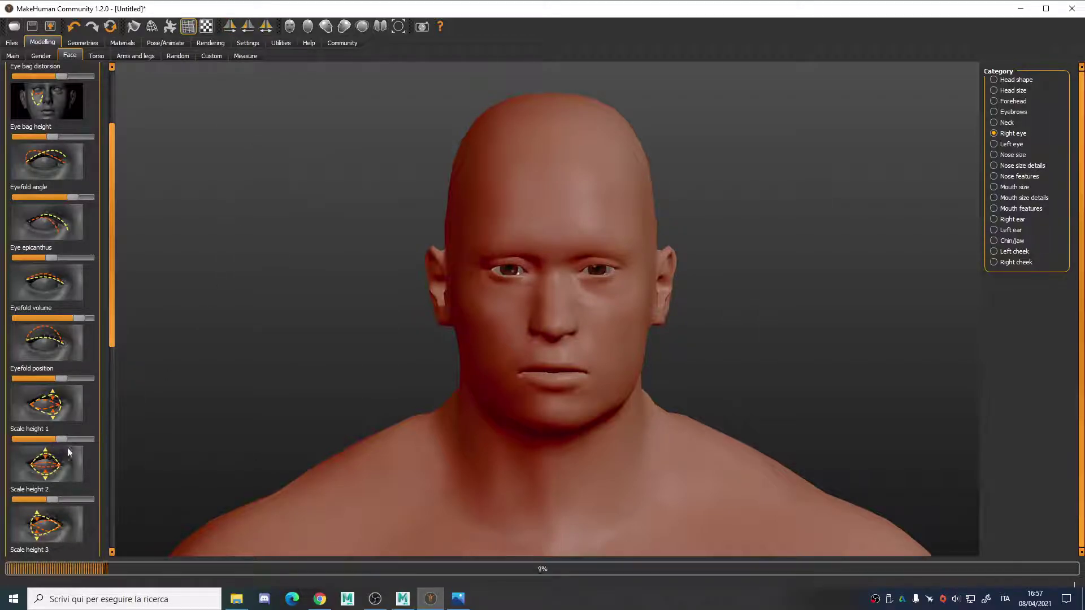
left_click(458, 601)
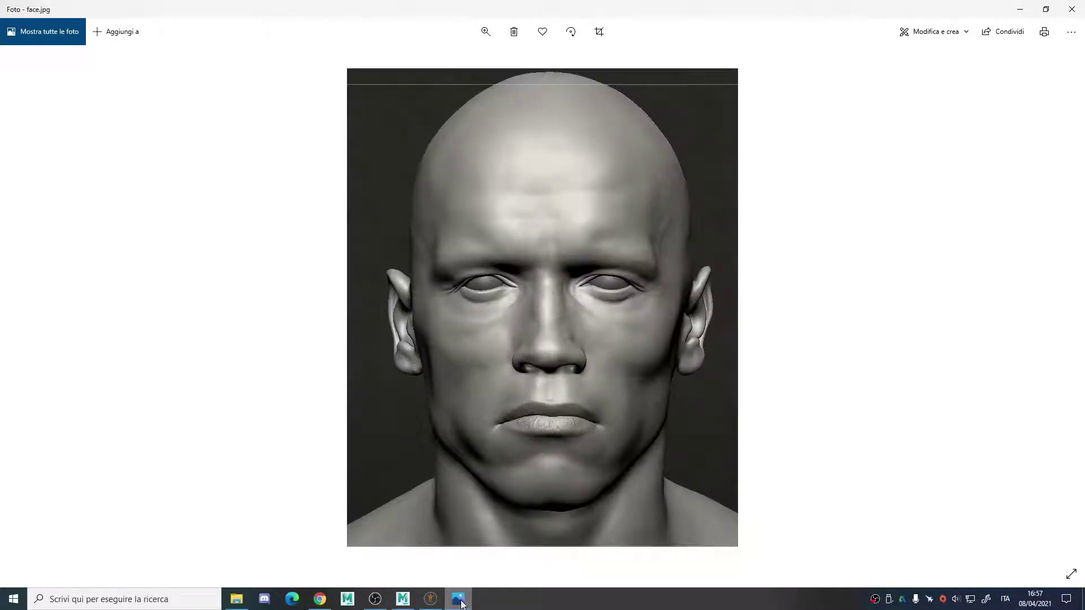
left_click(431, 599)
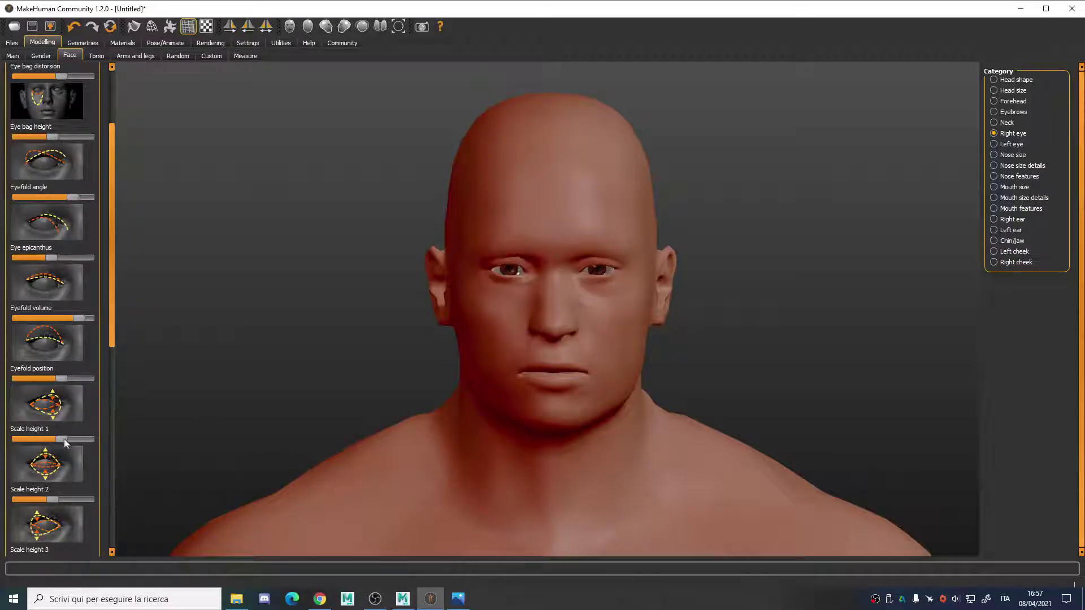
left_click_drag(59, 439, 39, 440)
left_click_drag(56, 502, 67, 500)
scroll(73, 456, "down", 3)
left_click_drag(55, 467, 44, 467)
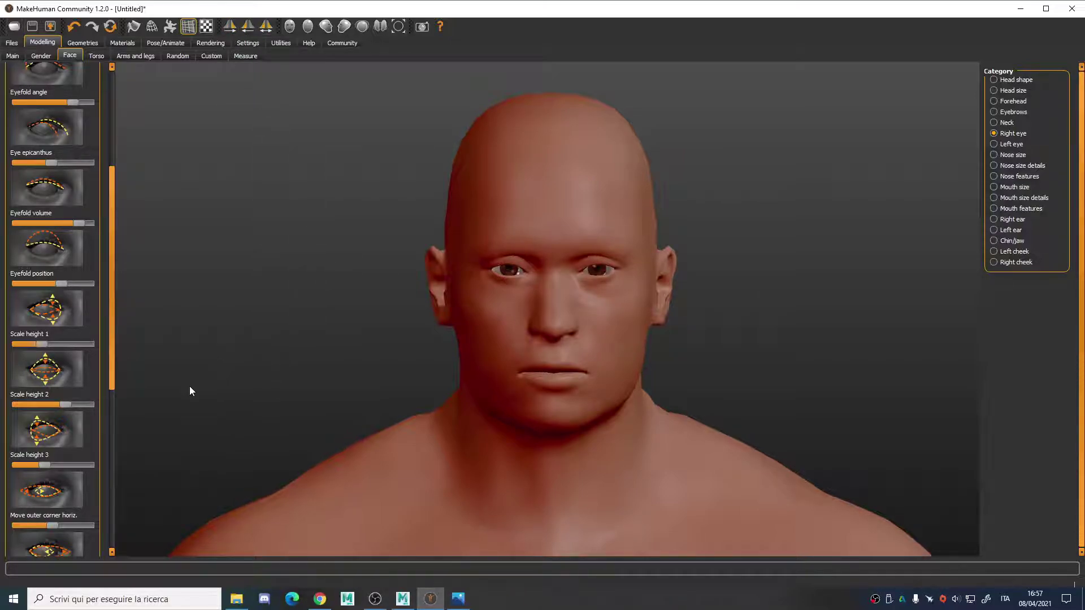
Step: Set the right eye's outer corner horizontal position slightly above neutral, and compare the eye corners with face.jpg
left_click_drag(113, 378, 117, 420)
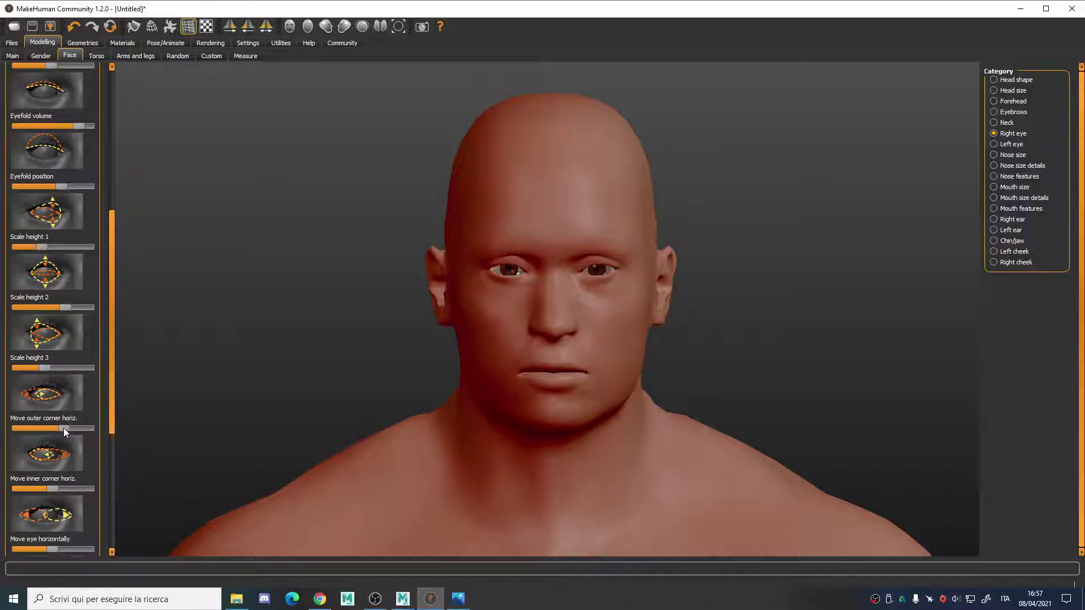
left_click(458, 599)
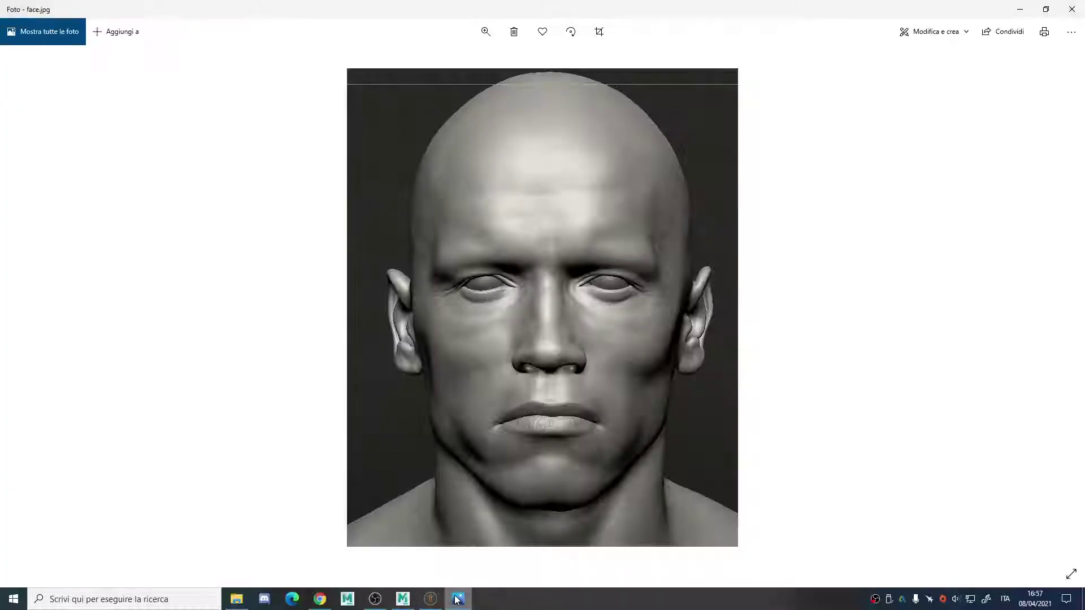
left_click(430, 599)
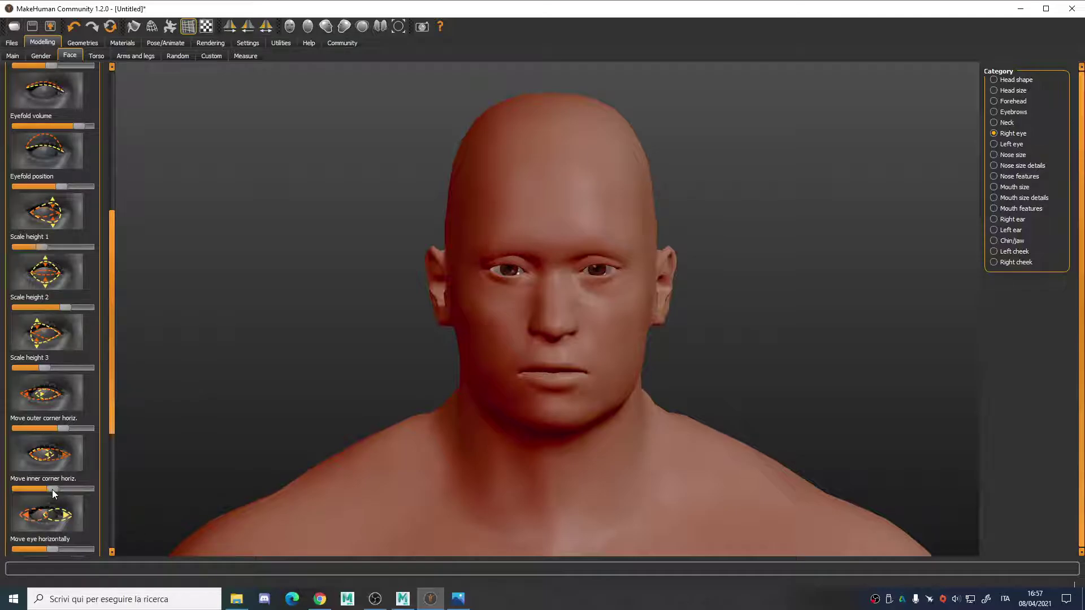
left_click(460, 600)
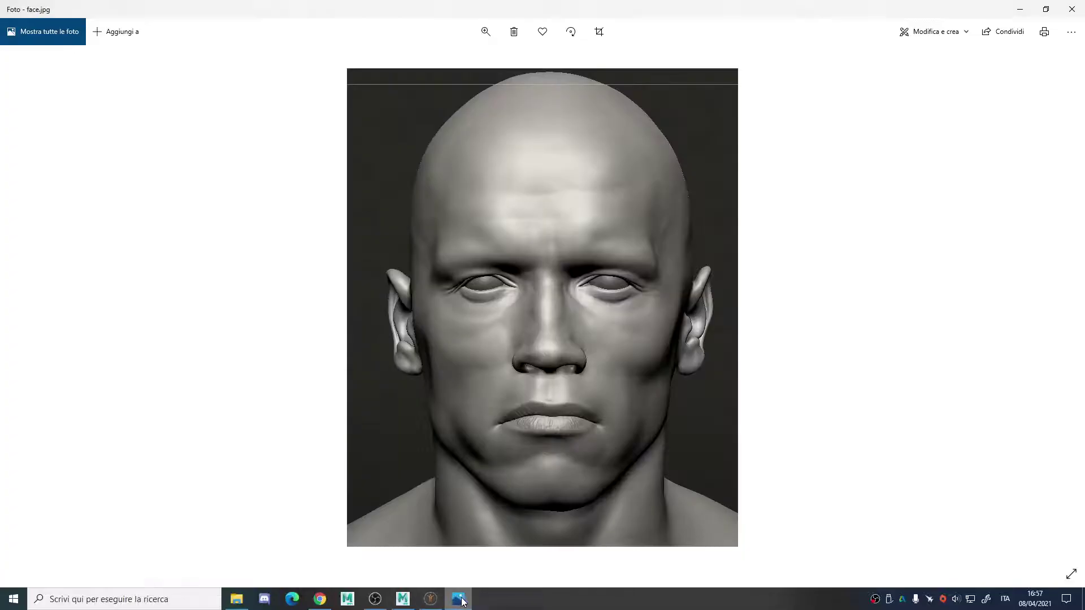
left_click(432, 601)
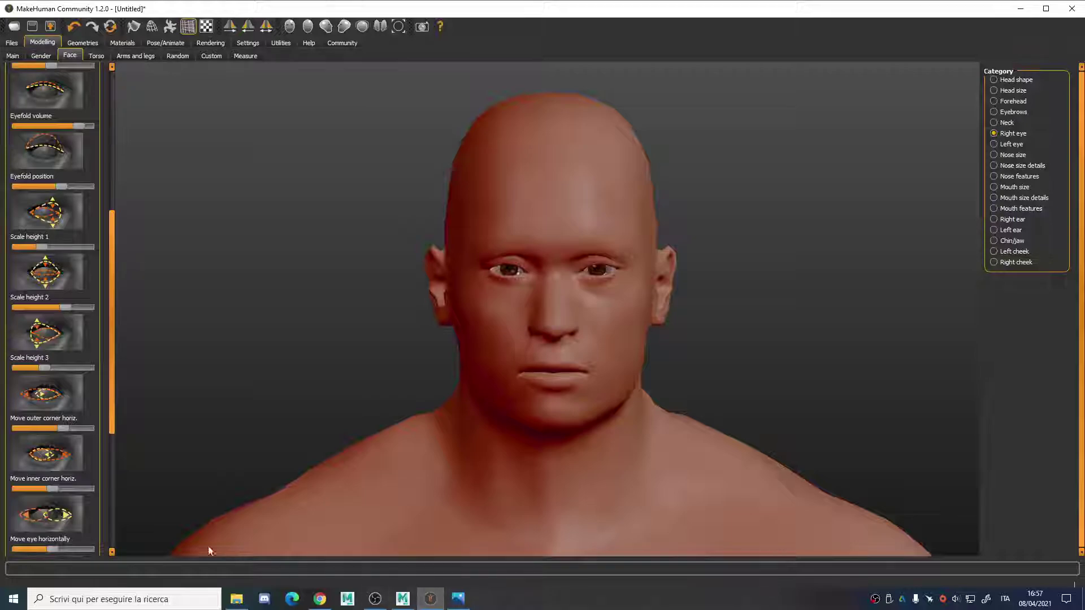
Step: Set the right eye's vertical position slightly below neutral, mirror it to the left eye, and compare the eyes with face.jpg
scroll(111, 412, "down", 3)
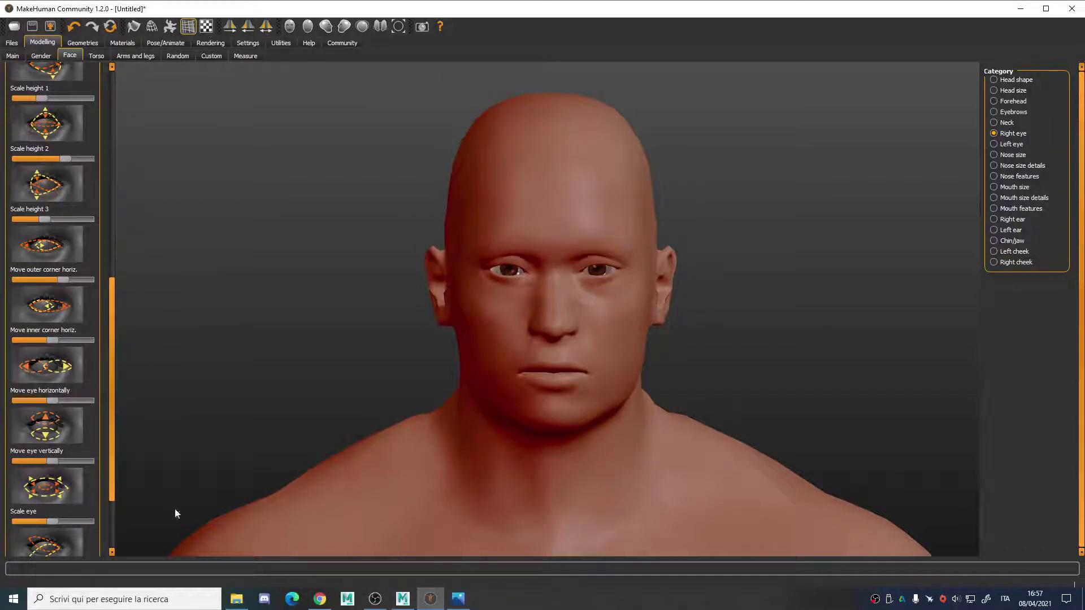
left_click(458, 598)
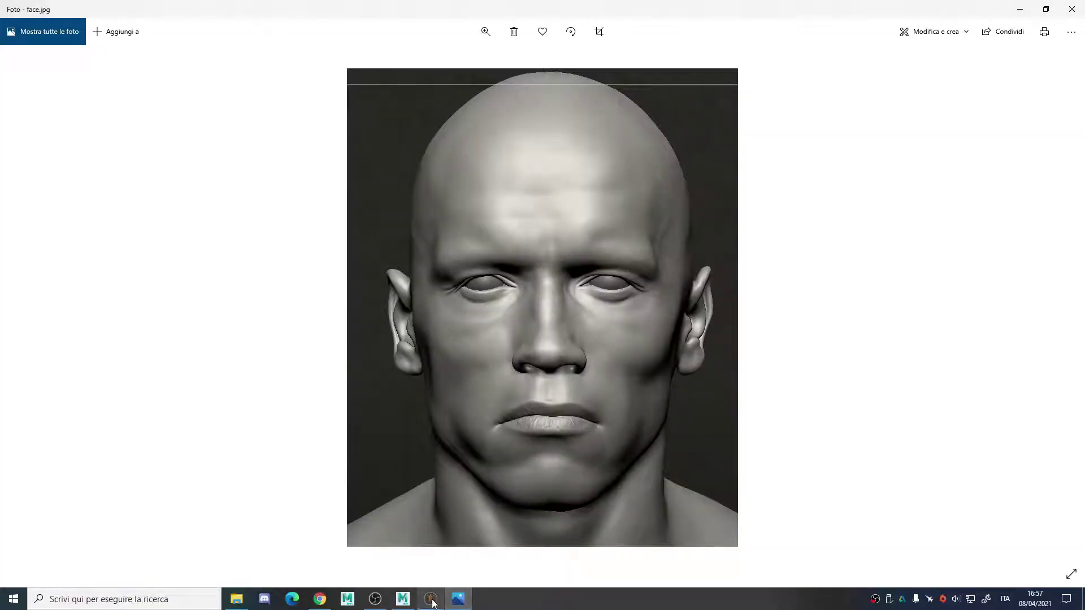
left_click(431, 598)
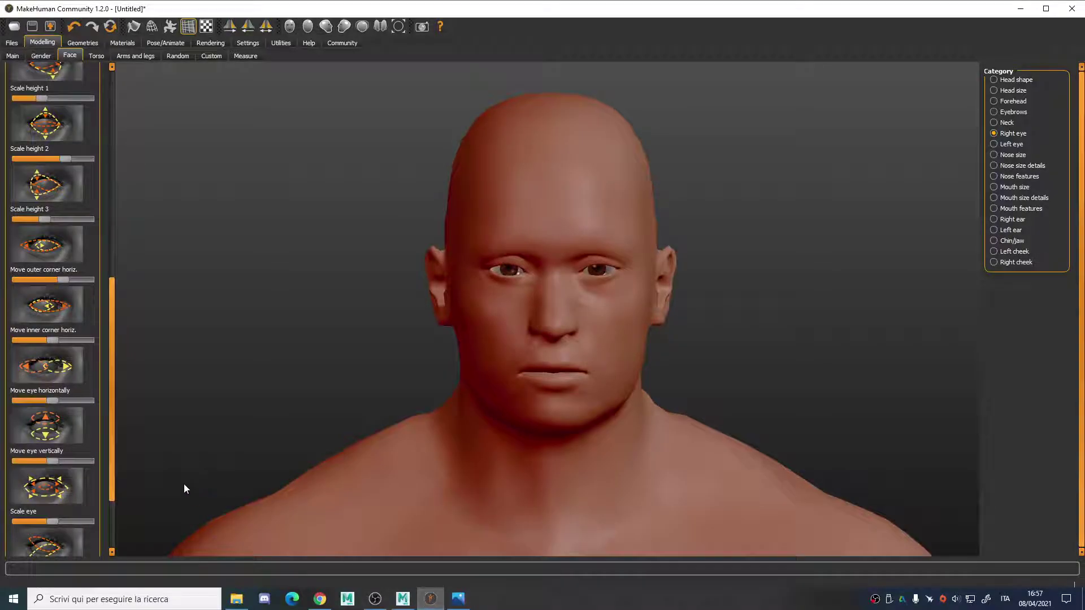
left_click_drag(53, 462, 48, 462)
left_click(229, 26)
left_click_drag(109, 473, 114, 527)
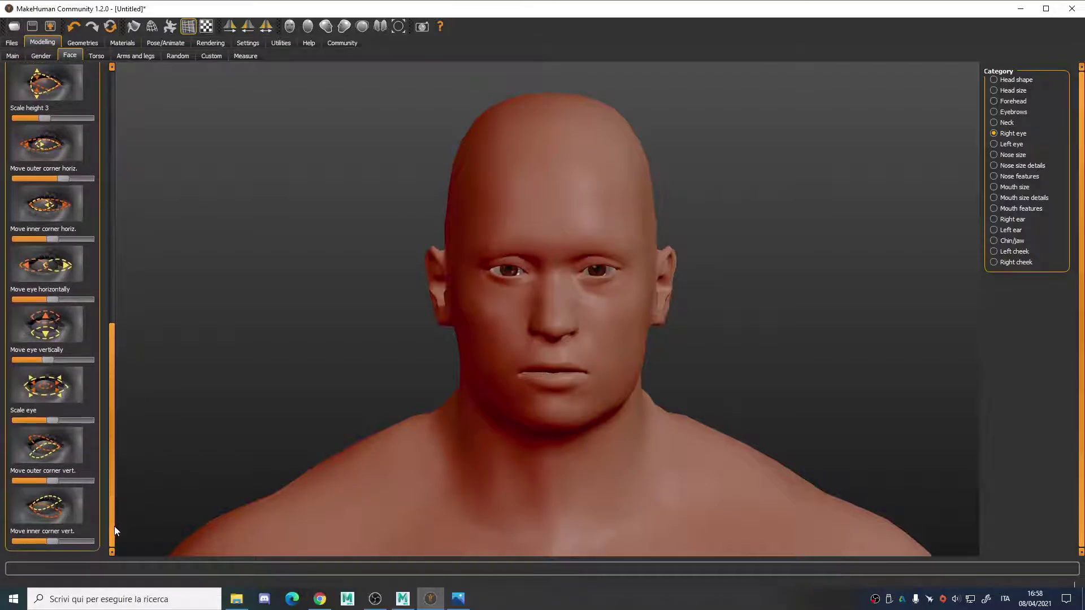
left_click(458, 598)
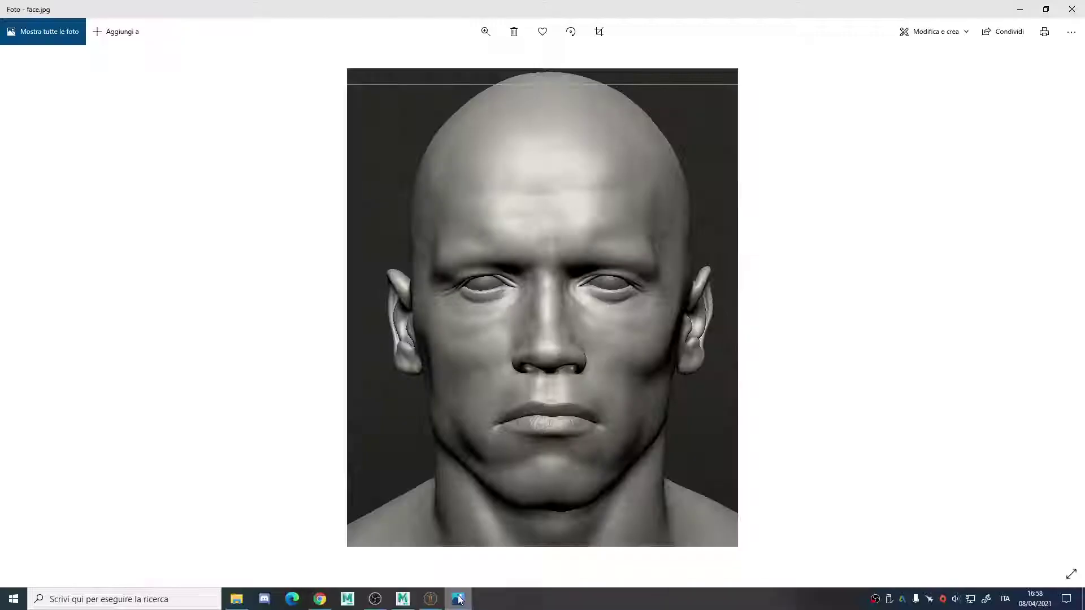
left_click(430, 600)
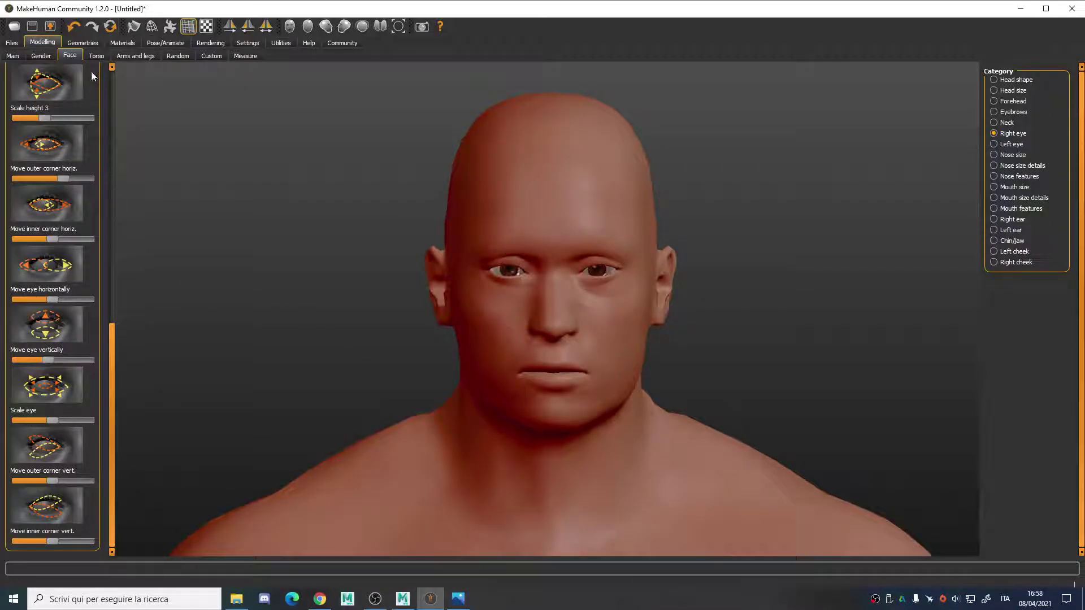
left_click(1021, 82)
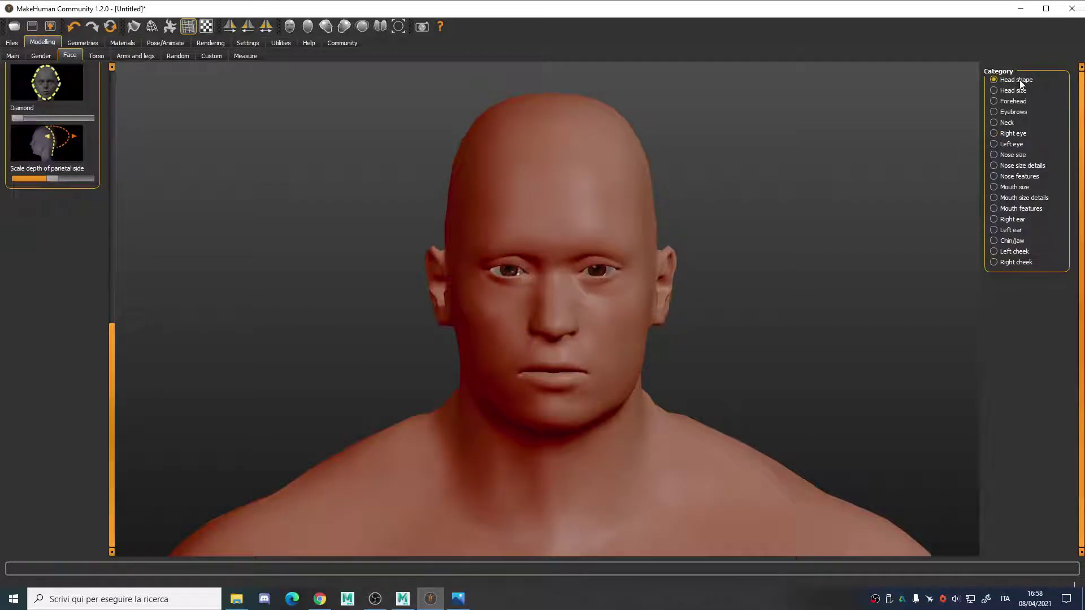
mouse_move(18, 117)
left_mouse_down()
mouse_move(33, 118)
mouse_move(11, 127)
left_mouse_up()
left_click(1009, 92)
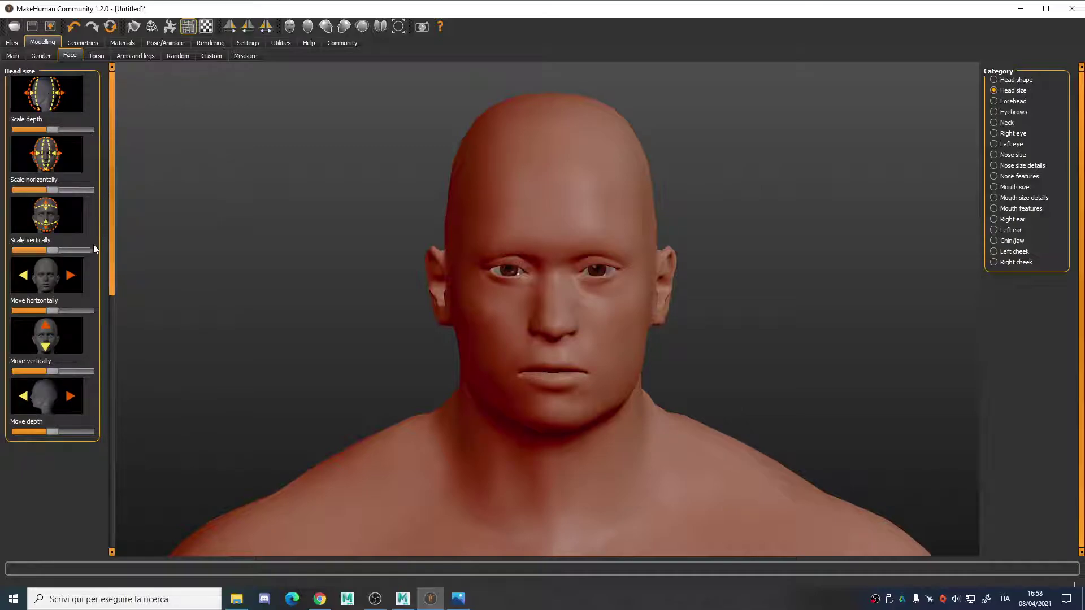
left_click(1013, 101)
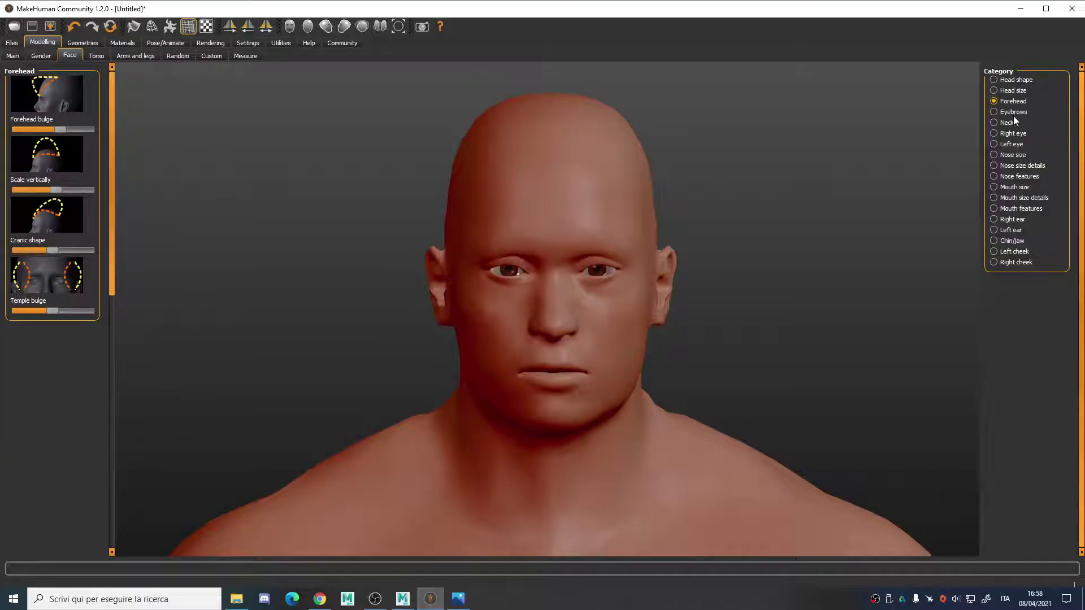
left_click(50, 56)
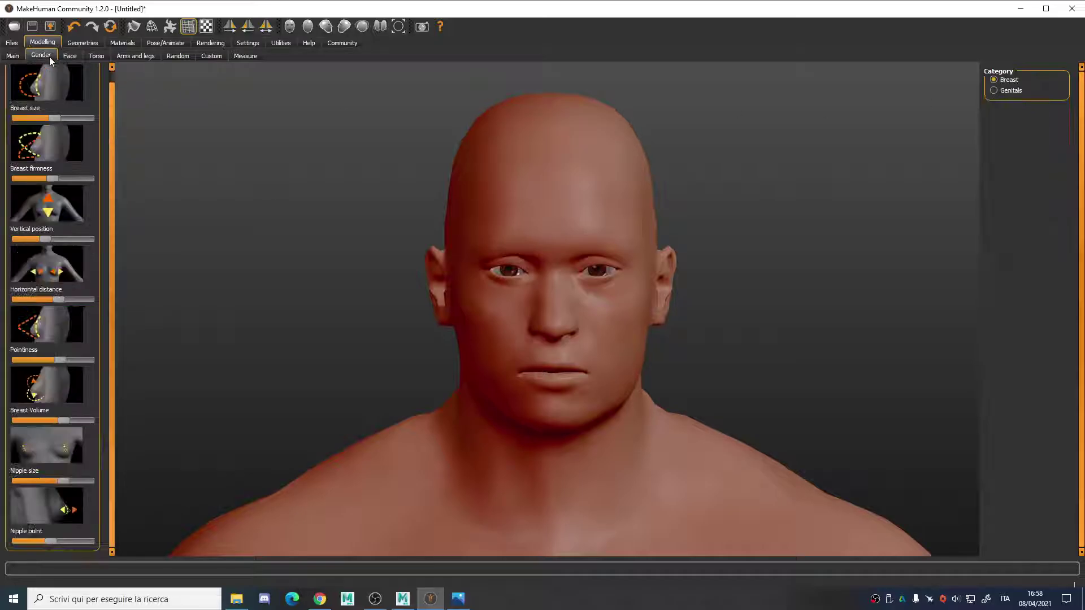
left_click(69, 56)
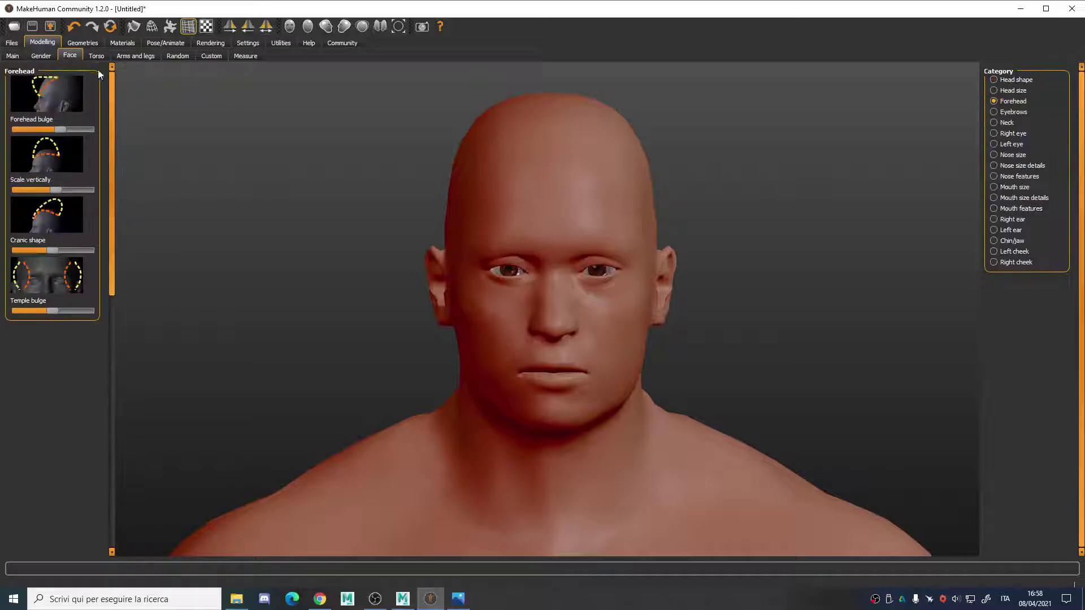
Step: Set the head shape's Round amount slightly above zero using the face reference image, and reset Rectangular to zero
left_click(1024, 80)
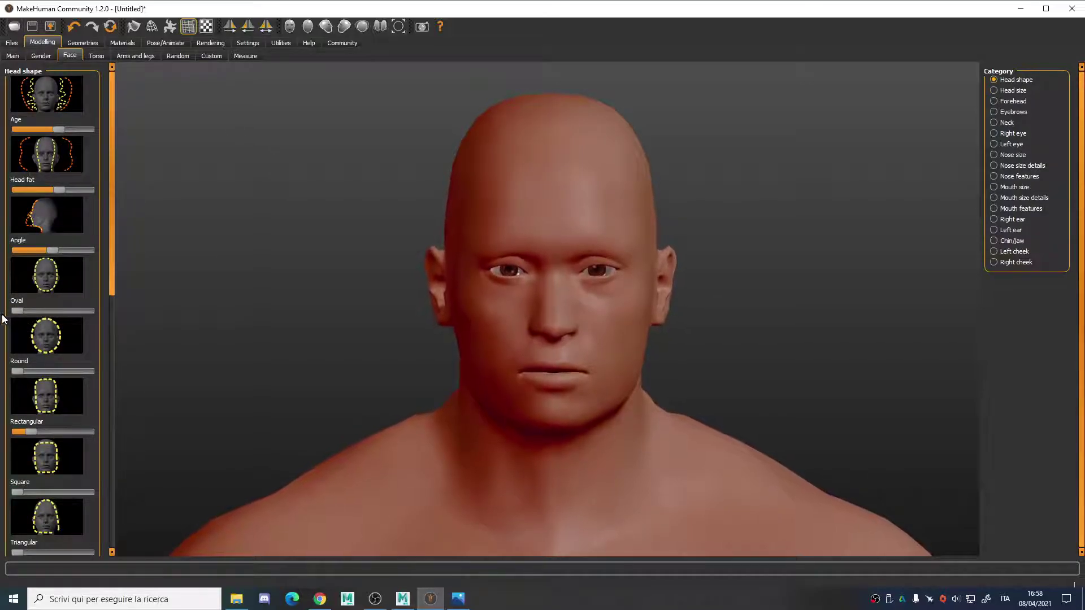
left_click_drag(21, 371, 38, 372)
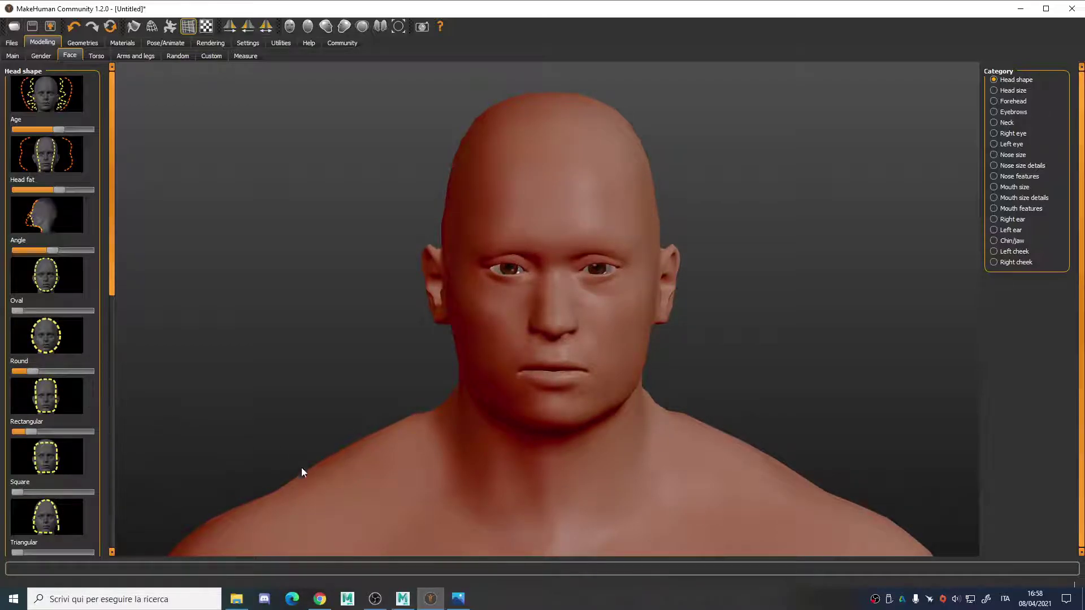
left_click(458, 599)
mouse_move(713, 254)
left_mouse_down()
mouse_move(620, 252)
mouse_move(718, 244)
mouse_move(711, 258)
left_mouse_up()
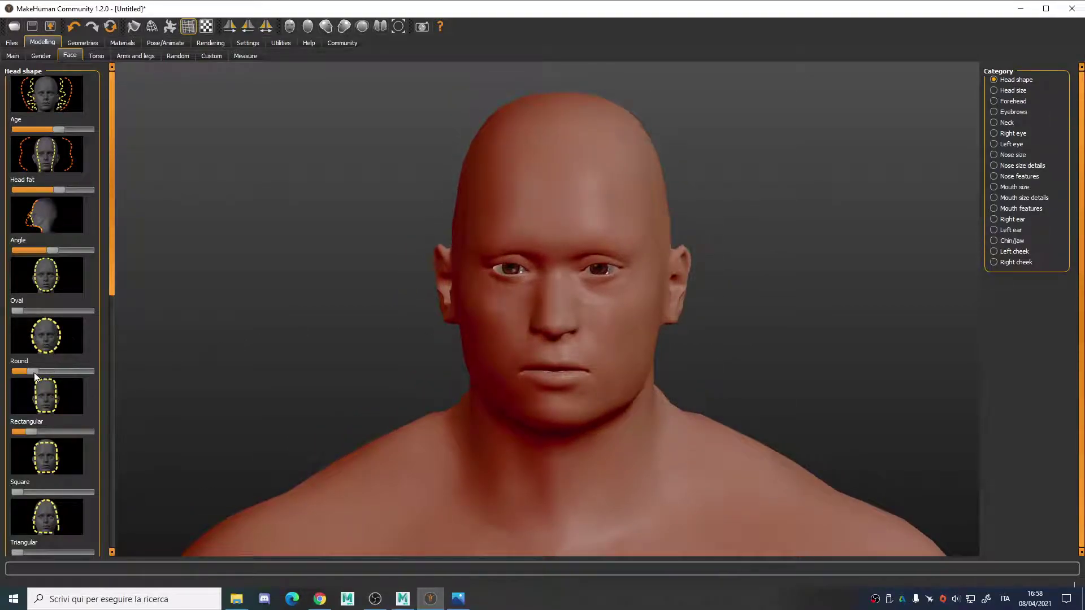
left_click_drag(32, 373, 28, 372)
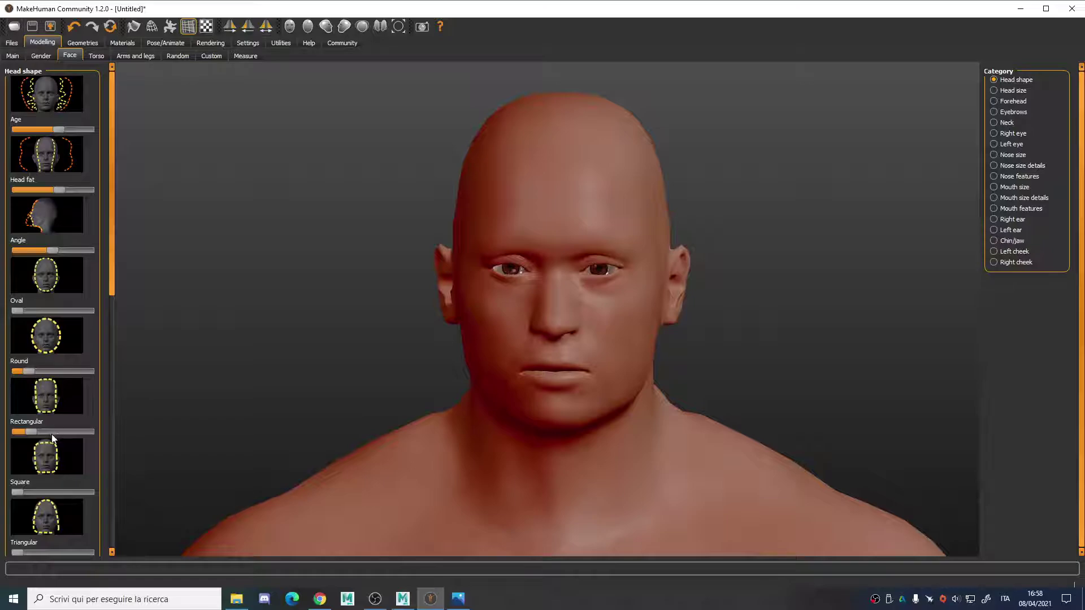
left_click_drag(32, 432, 10, 434)
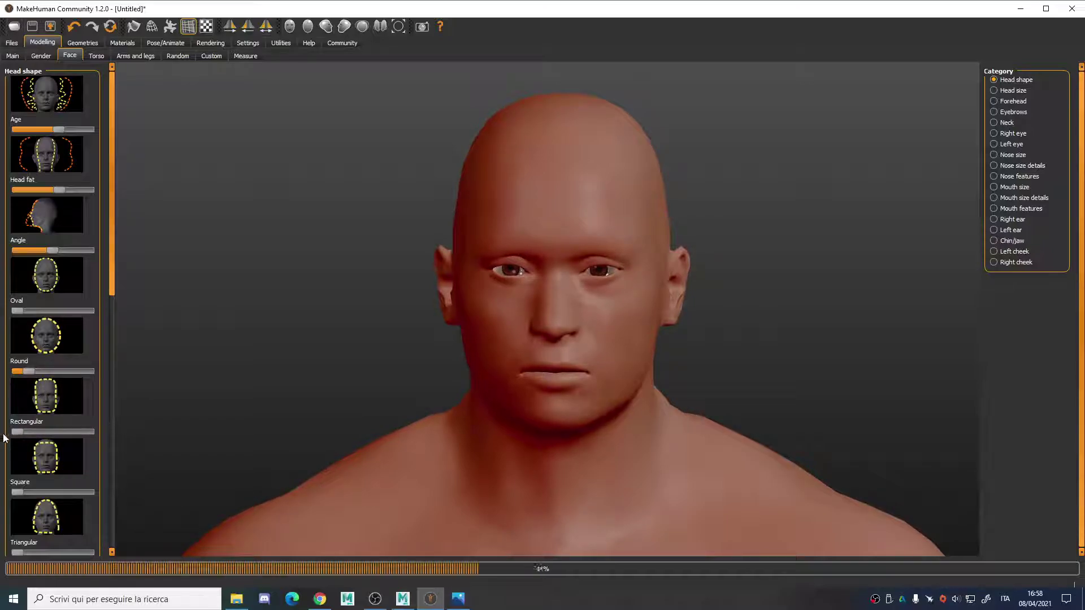
Step: Keep the head's Triangular and Diamond amounts at zero, and set Invertedtriangular to about a third
scroll(75, 381, "down", 4)
left_click_drag(22, 416, 9, 414)
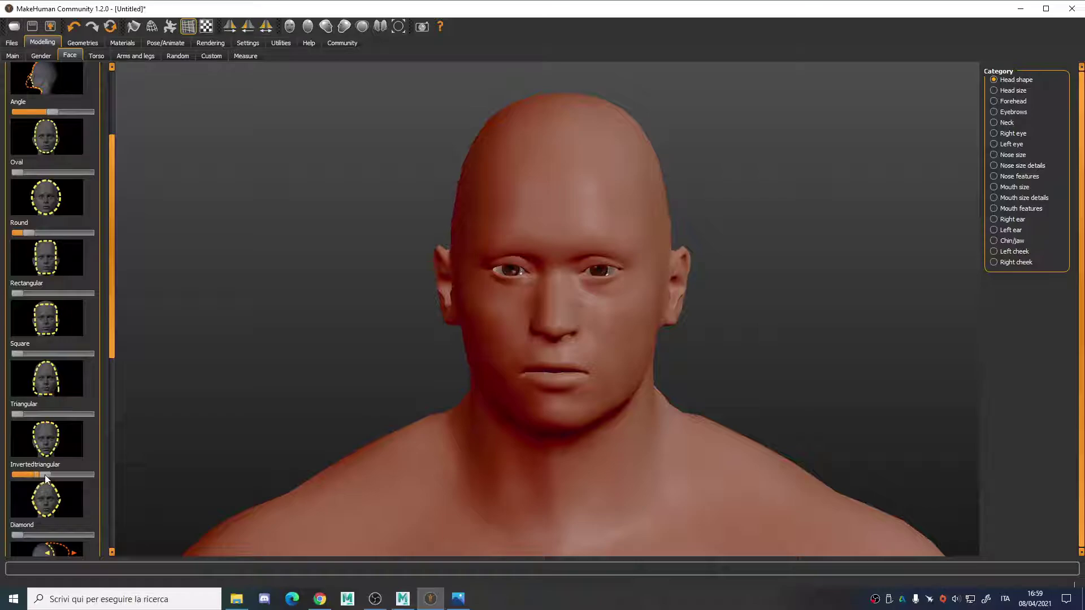
left_click_drag(39, 476, 36, 476)
left_click_drag(112, 357, 12, 422)
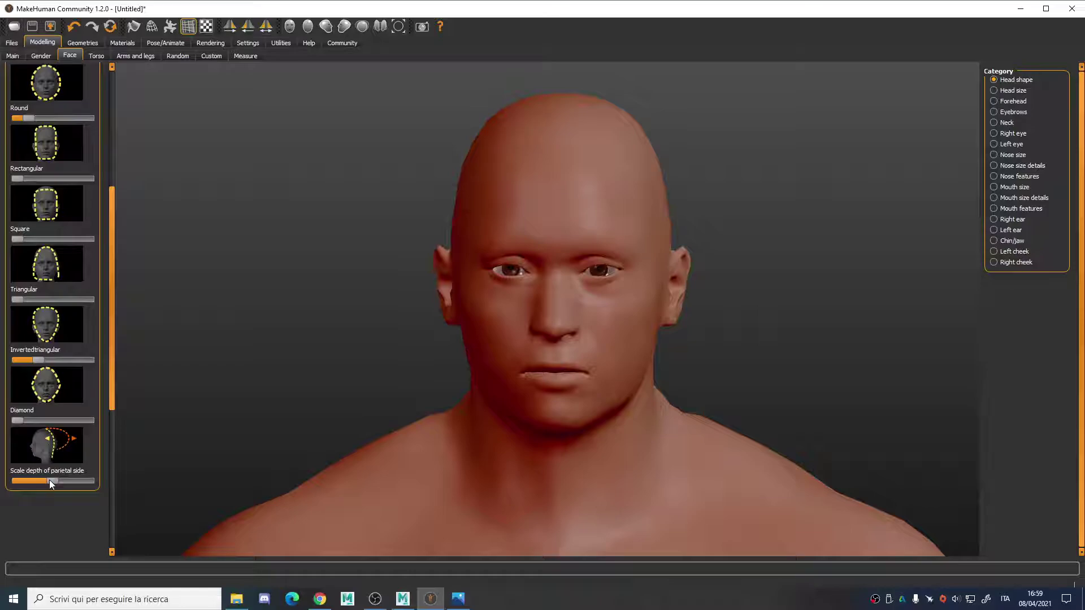
Step: Set the scale depth of the head's parietal side slightly above neutral while checking the profile
left_click_drag(418, 325, 338, 327)
left_click_drag(55, 479, 60, 482)
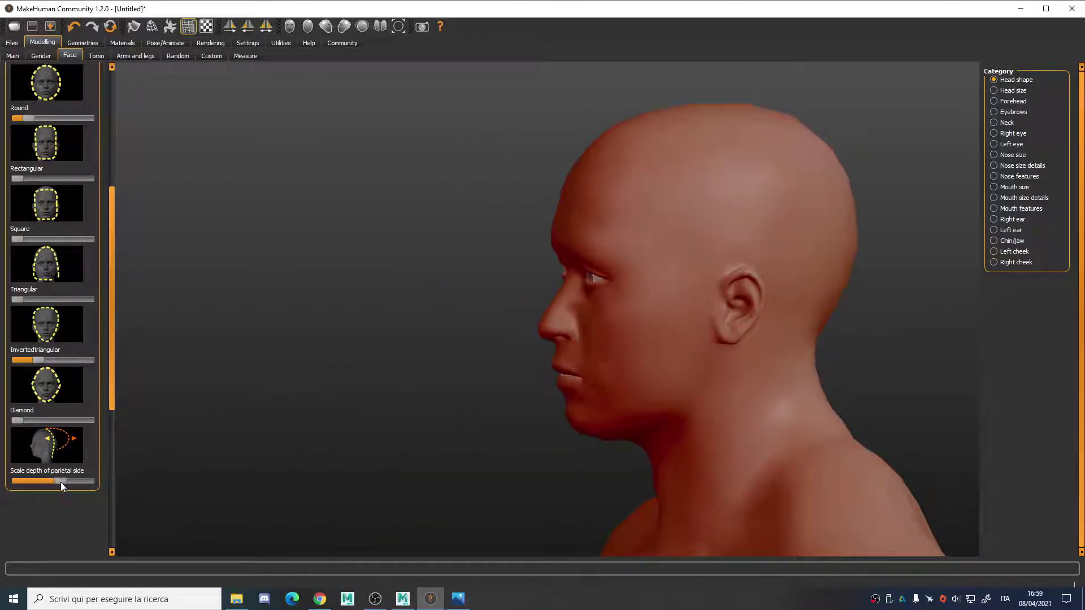
left_click_drag(319, 415, 487, 358)
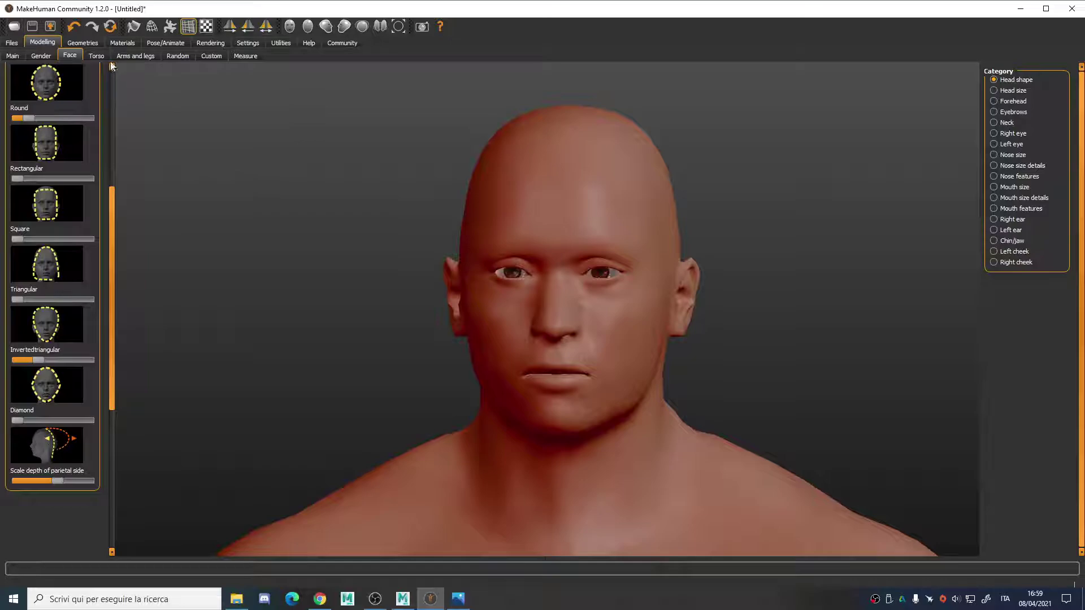
Step: Using face.jpg as reference, set the nose's vertical position slightly below neutral and its depth position above neutral
left_click(1014, 157)
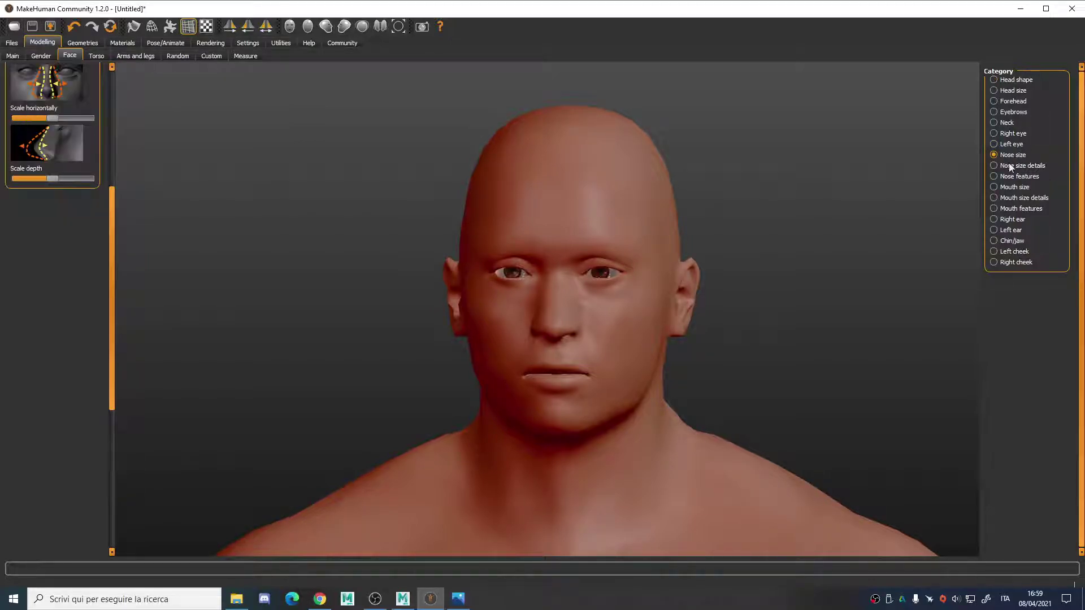
left_click(109, 76)
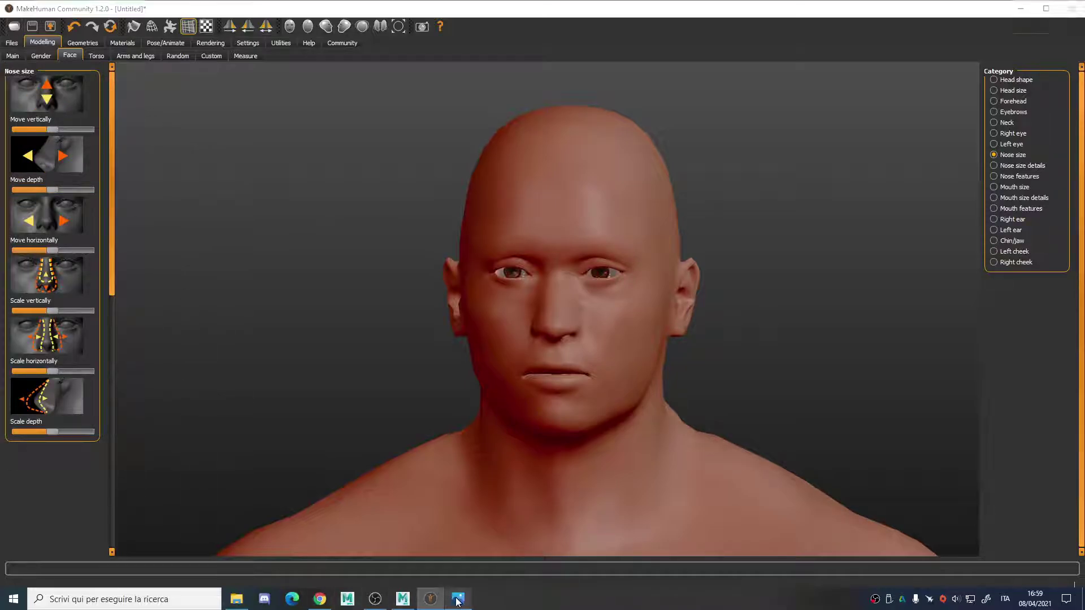
left_click(458, 599)
left_click(431, 600)
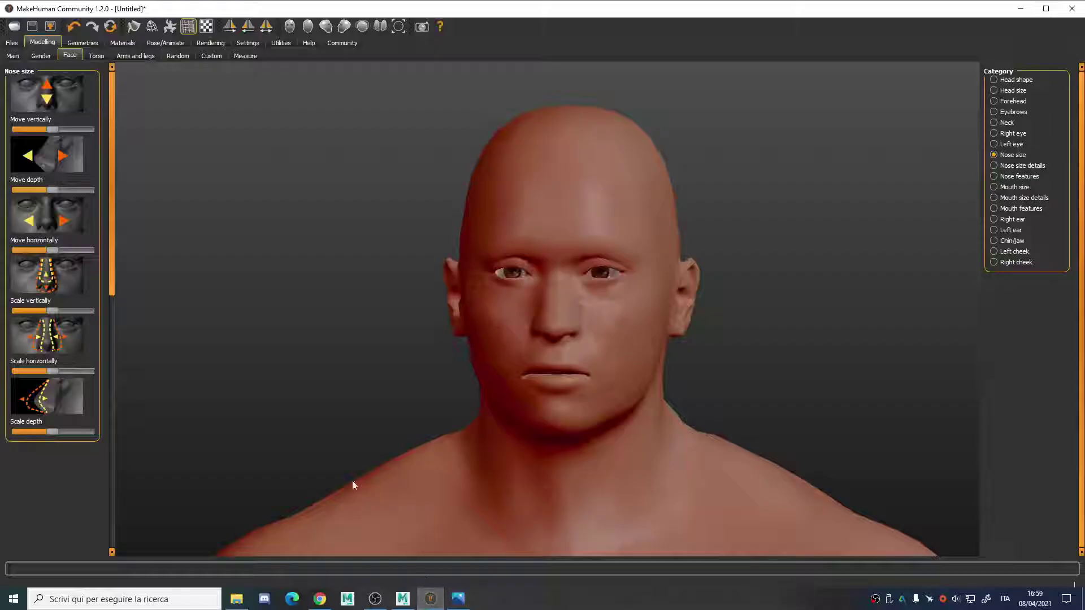
left_click_drag(51, 130, 44, 133)
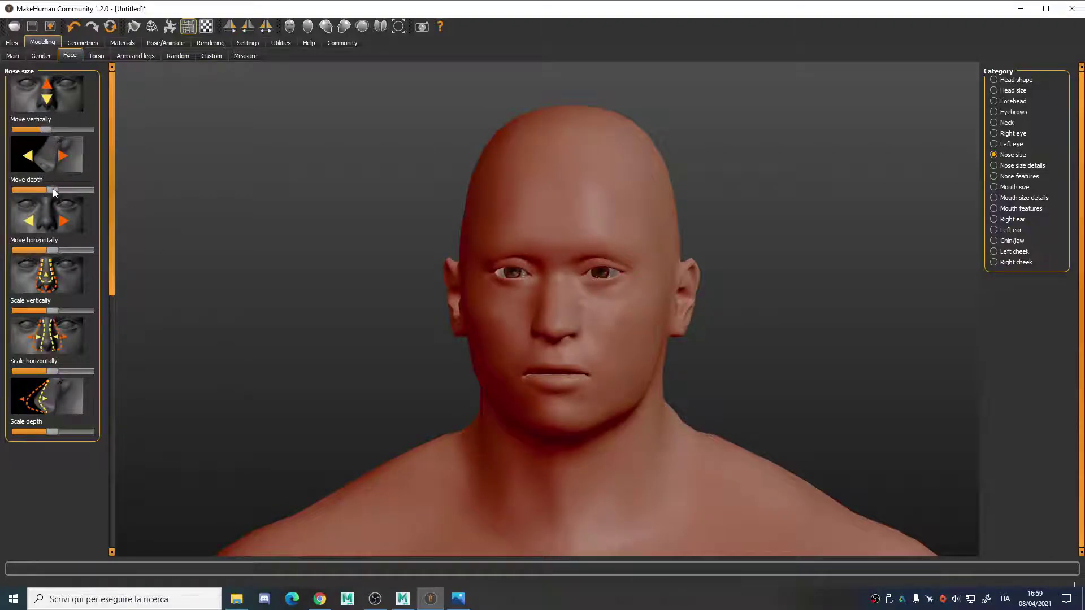
left_click_drag(350, 333, 284, 305)
left_click_drag(52, 190, 66, 194)
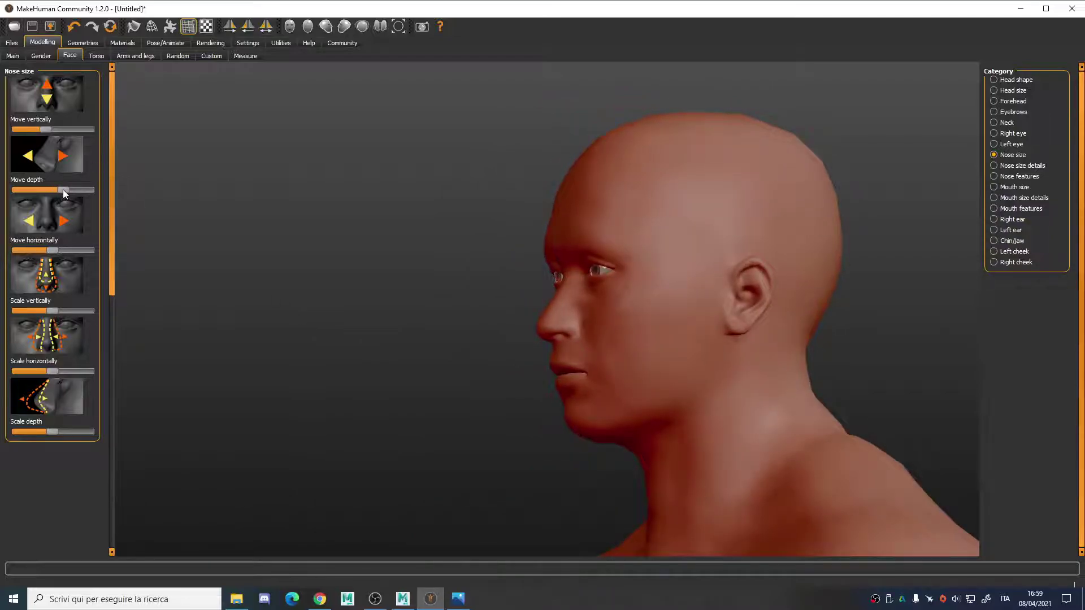
mouse_move(306, 317)
left_mouse_down()
mouse_move(348, 324)
mouse_move(307, 327)
left_mouse_up()
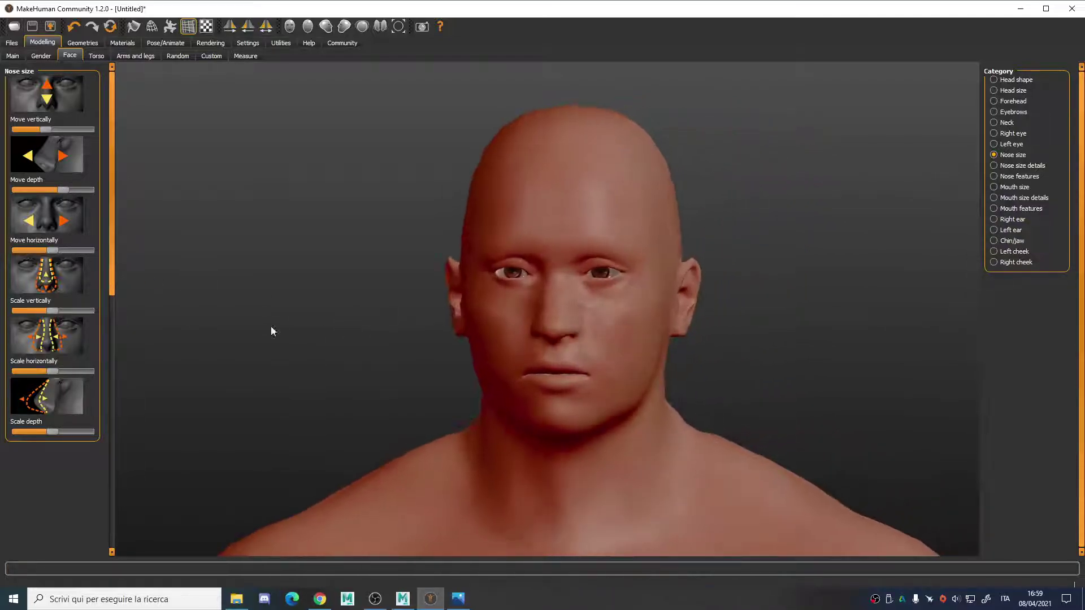
Step: Set the nose's vertical scale slightly above neutral, and return its scale depth to neutral after trying a lower amount
left_click_drag(52, 311, 60, 320)
left_click_drag(306, 390, 239, 382)
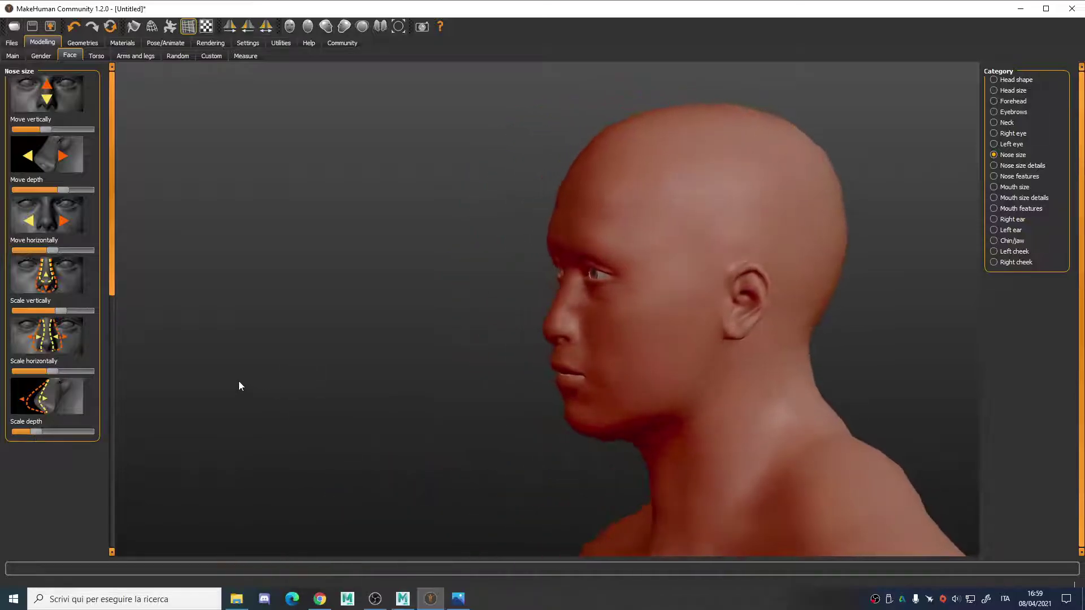
left_click_drag(36, 432, 49, 432)
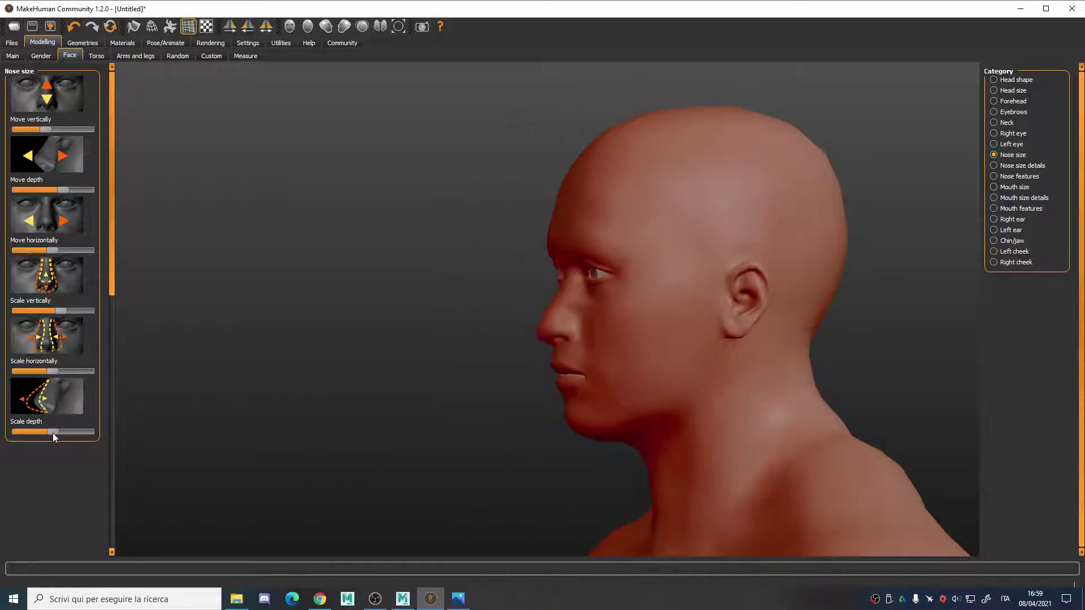
left_click_drag(263, 383, 414, 370)
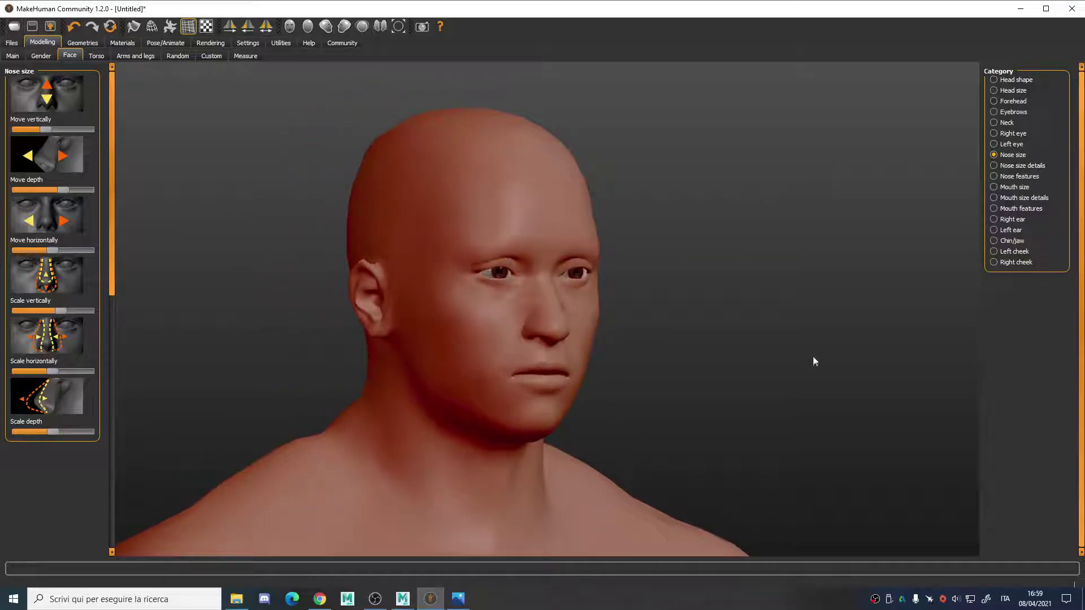
Step: Widen the nostrils and nose tip well above neutral, comparing the nose with face.jpg
left_click(1029, 166)
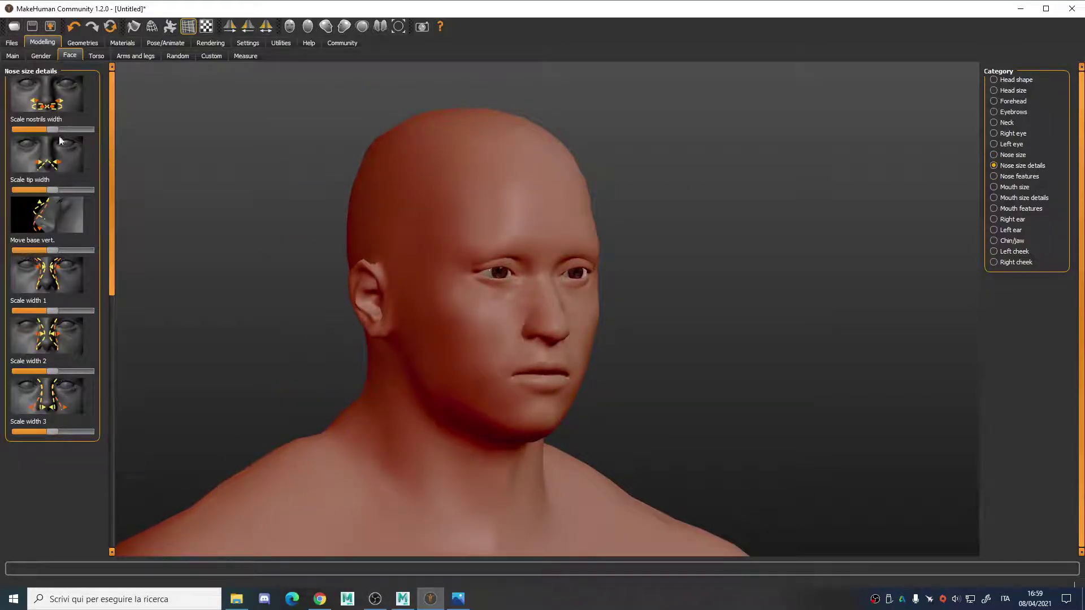
left_click_drag(55, 130, 66, 133)
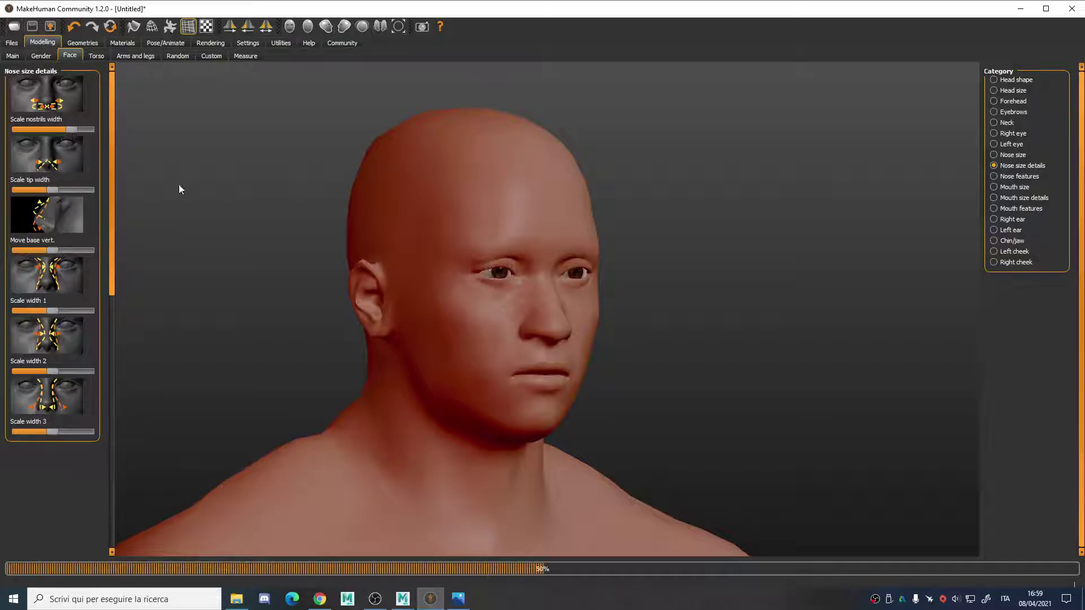
key("1")
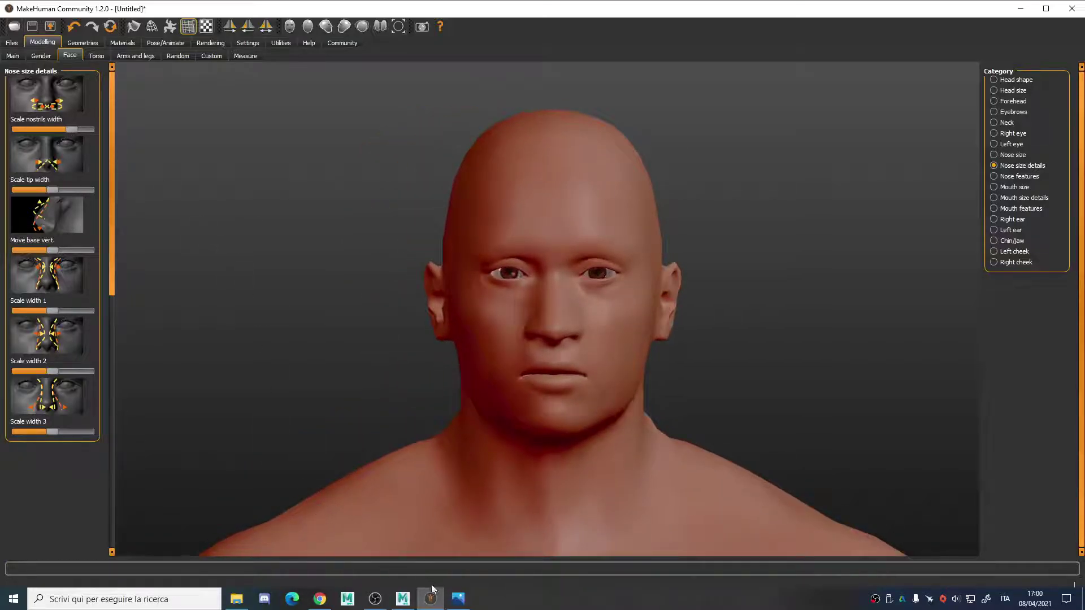
left_click(458, 599)
left_click(430, 602)
left_click_drag(71, 188, 78, 188)
left_click(459, 600)
left_click(434, 602)
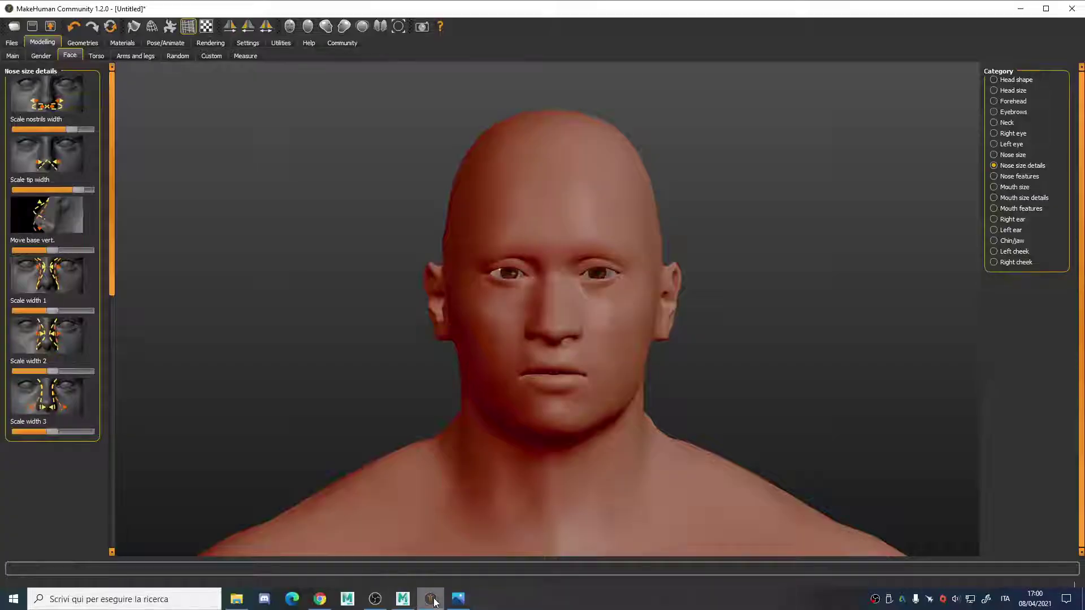
Step: Set the nose base's vertical position slightly above neutral
left_click_drag(439, 390, 394, 370)
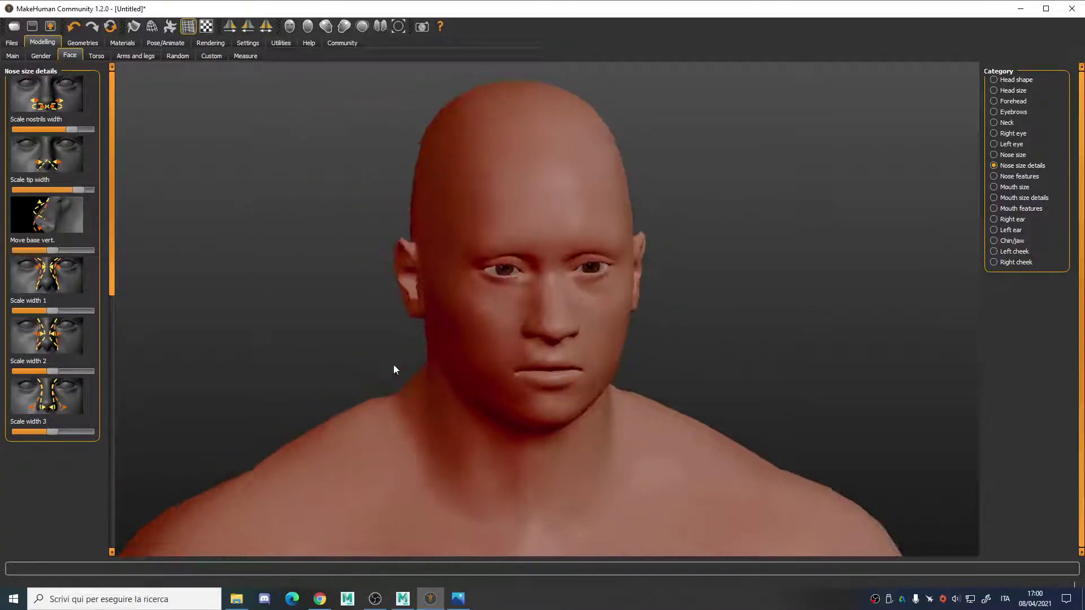
mouse_move(52, 251)
left_mouse_down()
mouse_move(72, 253)
mouse_move(57, 256)
left_mouse_up()
left_click_drag(179, 303, 281, 305)
Step: Using face.jpg as reference, set nose scale width 1 below neutral, width 2 above neutral and width 3 far below neutral
left_click_drag(52, 311, 75, 314)
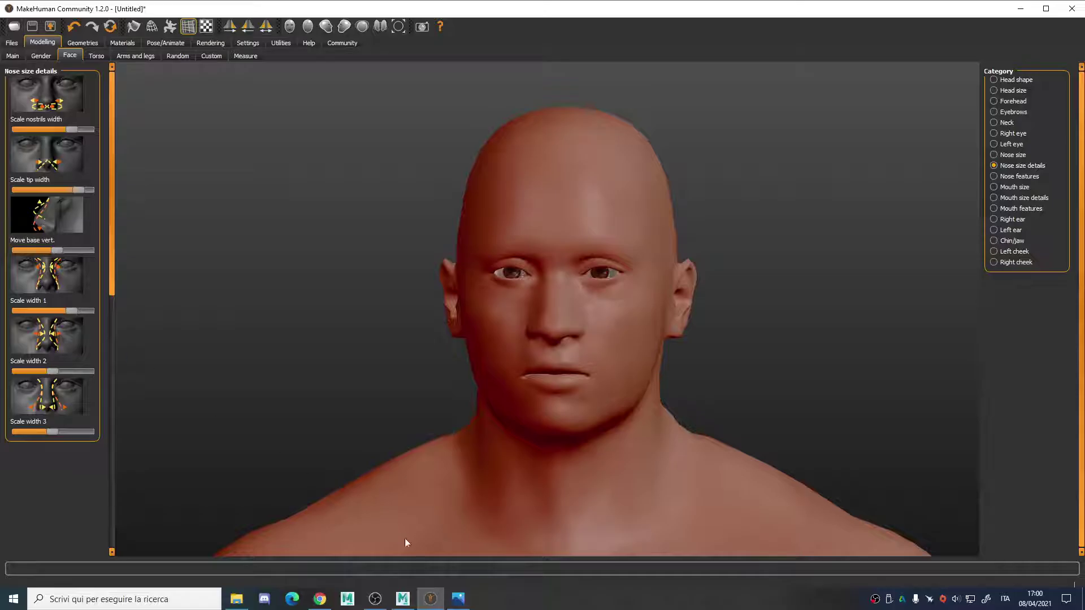
left_click(458, 600)
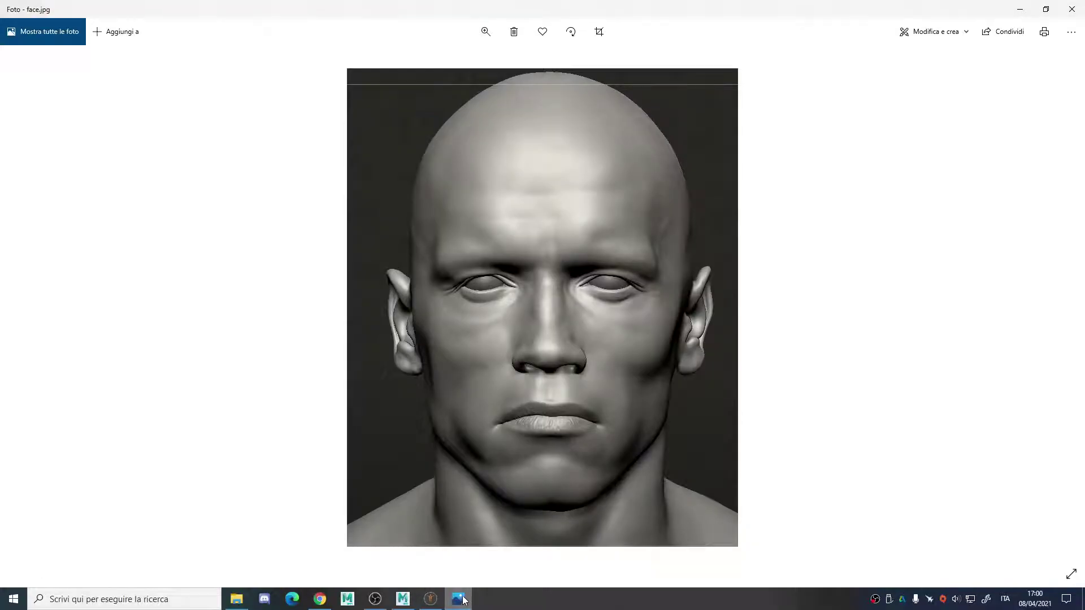
left_click(433, 601)
left_click_drag(68, 311, 39, 312)
left_click_drag(52, 372, 68, 372)
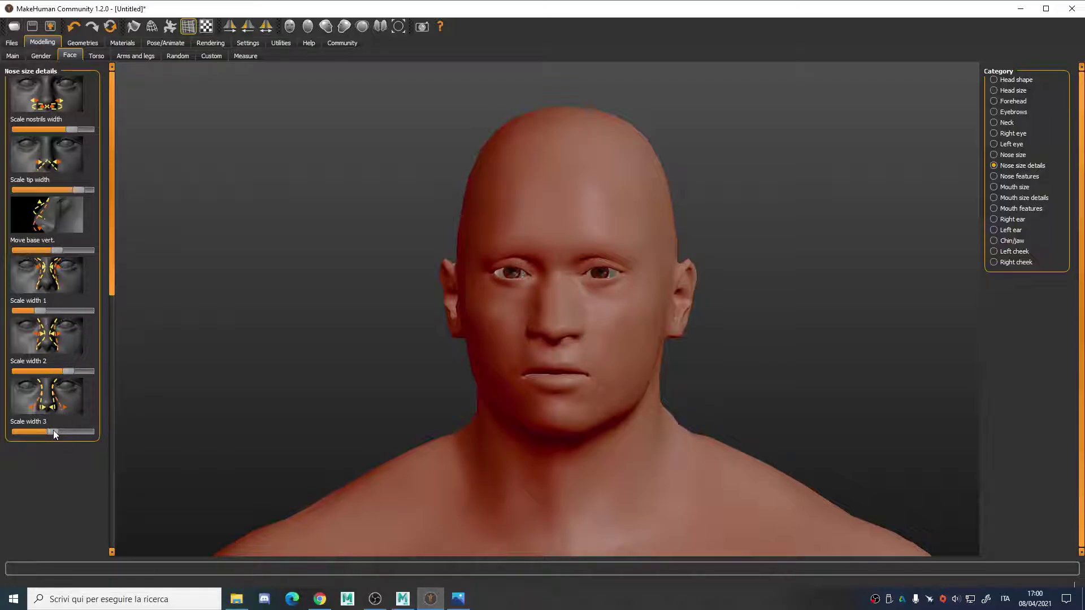
left_click(25, 430)
mouse_move(378, 398)
left_mouse_down()
mouse_move(435, 398)
mouse_move(393, 398)
left_mouse_up()
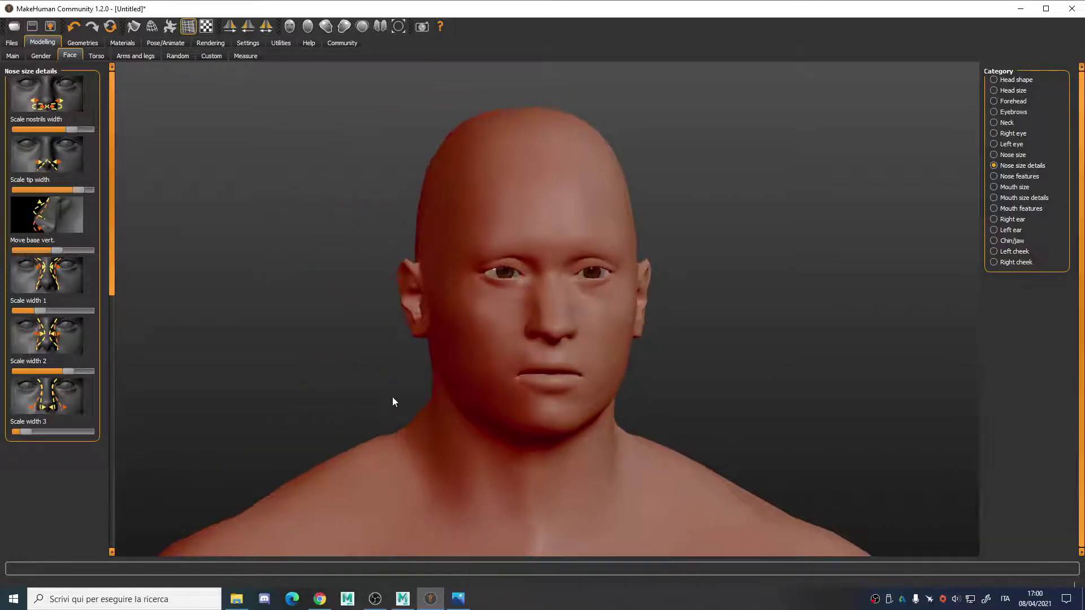
Step: In the nose features, set compression and curve slightly below neutral, using skin.jpg as reference
left_click(1016, 178)
left_click_drag(229, 235, 364, 255)
key("alt+Tab")
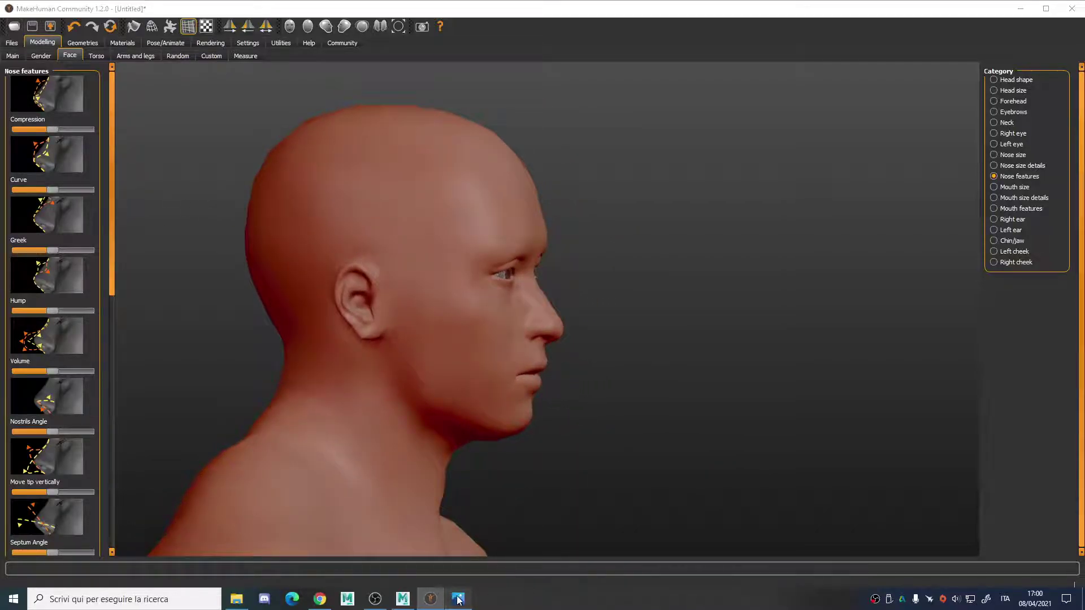
left_click(1056, 310)
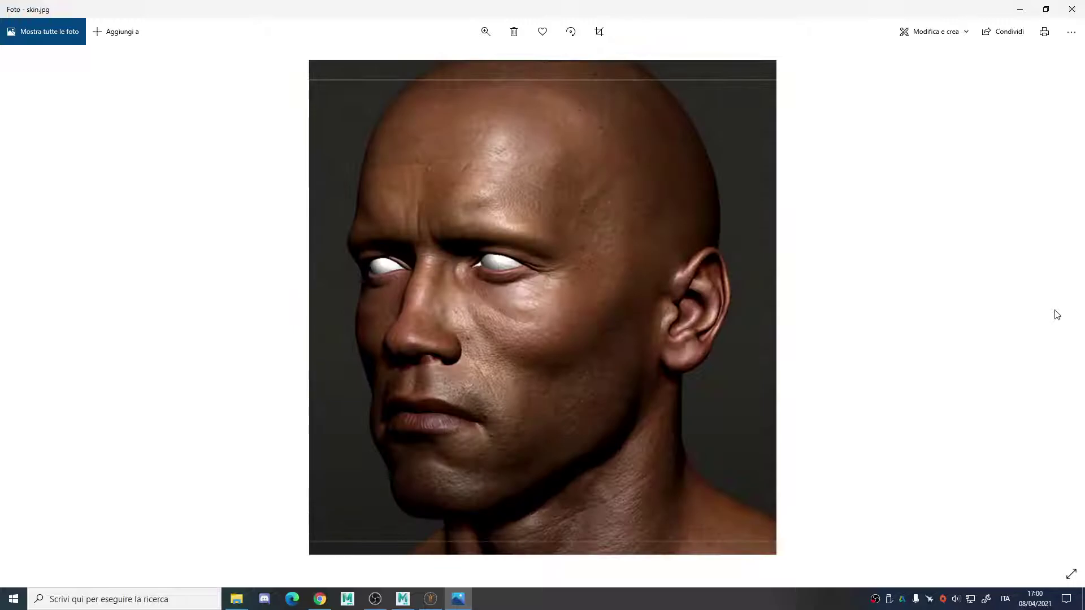
left_click(431, 599)
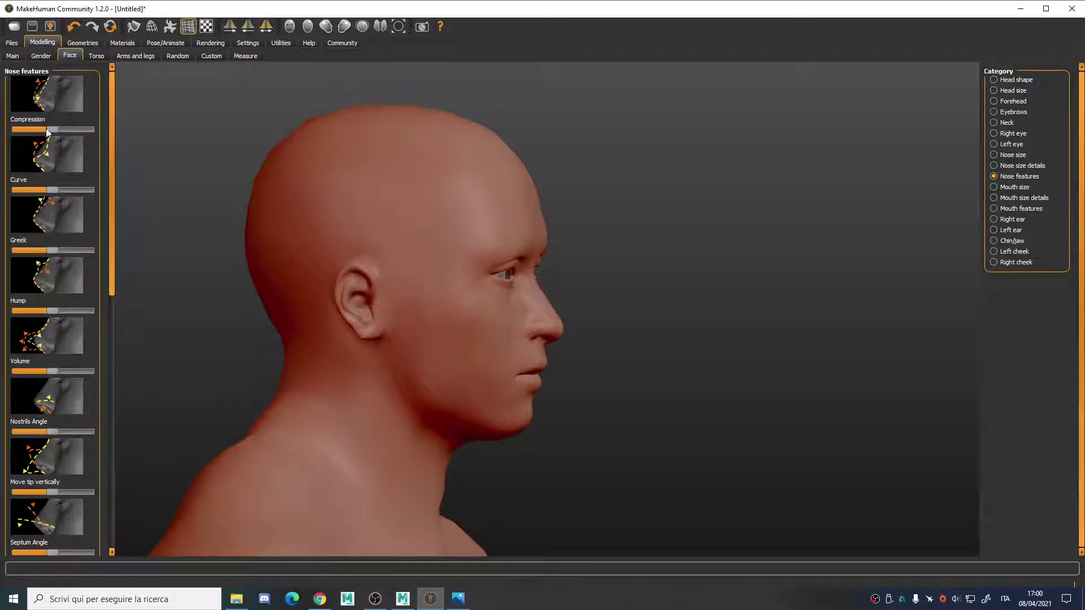
left_click_drag(63, 130, 44, 135)
mouse_move(55, 187)
left_mouse_down()
mouse_move(66, 188)
mouse_move(48, 189)
left_mouse_up()
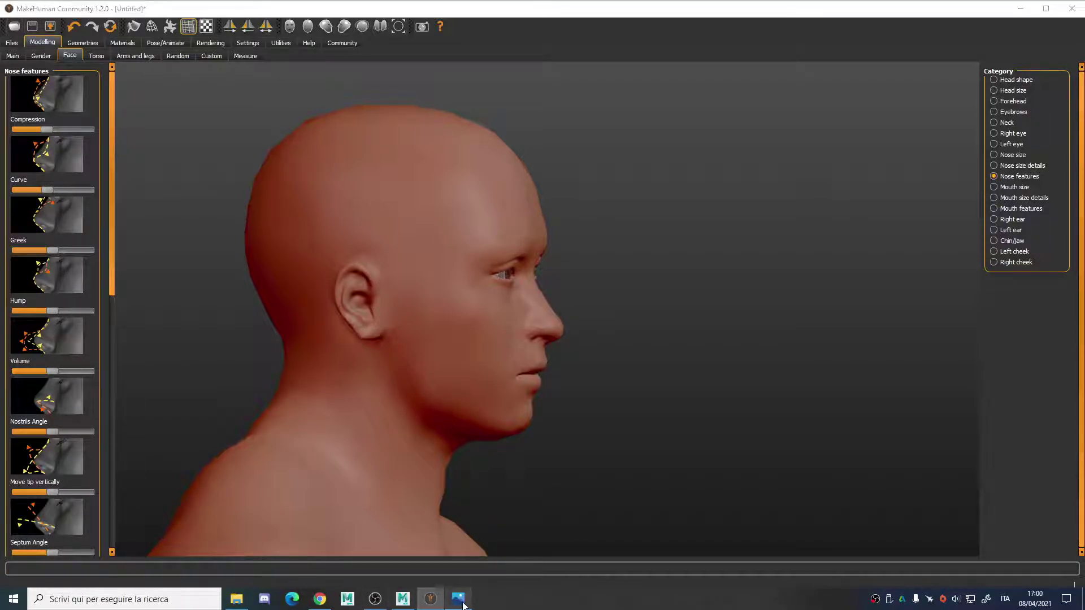
Step: Reduce the nose curve further below neutral and set the nose hump above neutral, comparing with skin.jpg
left_click(459, 598)
left_click(431, 599)
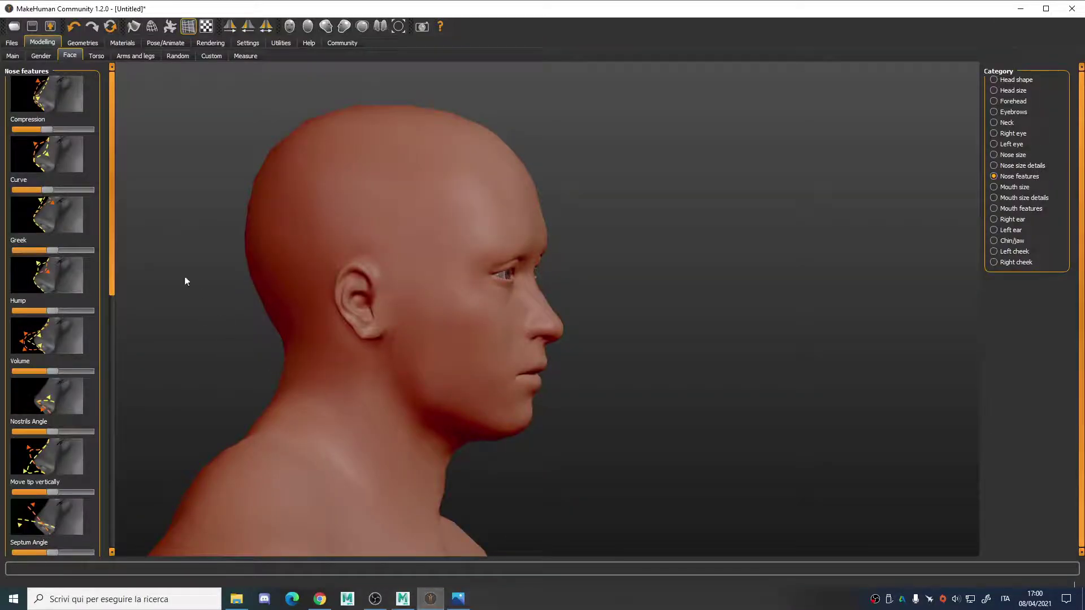
left_click_drag(49, 190, 41, 197)
left_click_drag(52, 310, 68, 311)
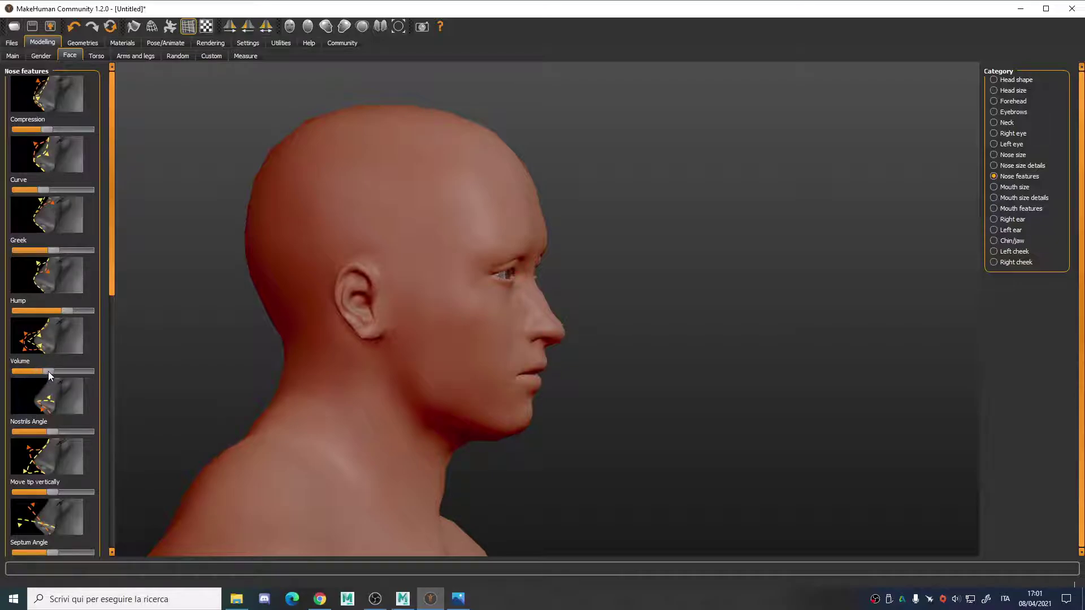
Step: Set the nostrils angle slightly below neutral after trying a higher amount, checking the nose from several sides
left_click_drag(238, 366, 138, 375)
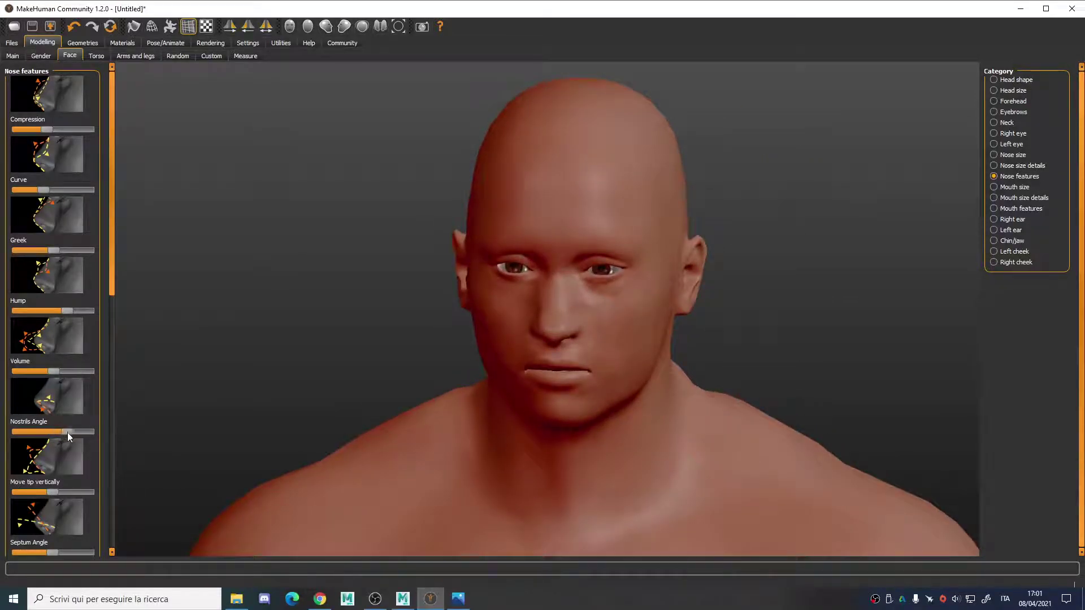
left_click(457, 598)
left_click(430, 598)
left_click_drag(343, 350, 303, 351)
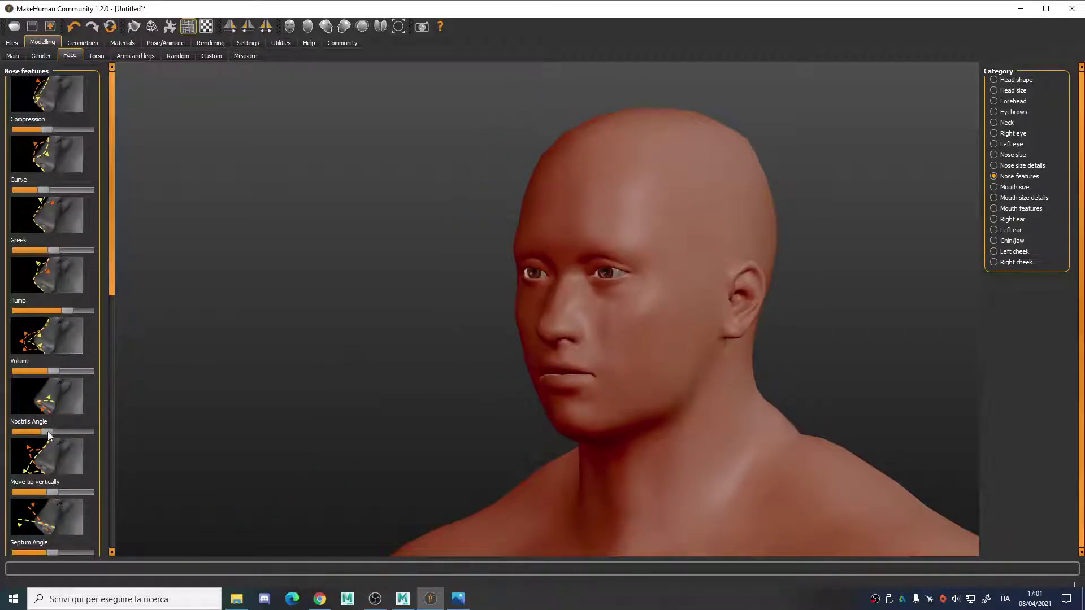
left_click_drag(472, 394, 491, 389)
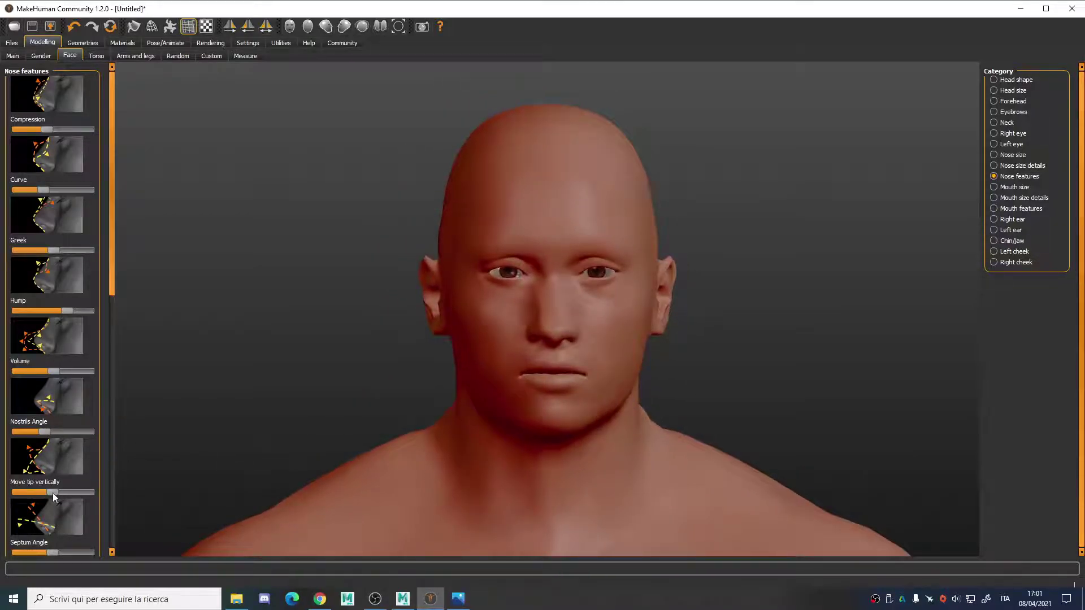
Step: Set the nose tip's vertical position well above neutral, the septum angle slightly above neutral and the nostril flaring above neutral
left_click_drag(69, 492, 76, 491)
left_click_drag(274, 439, 283, 376)
left_click(58, 550)
left_click_drag(110, 268, 107, 351)
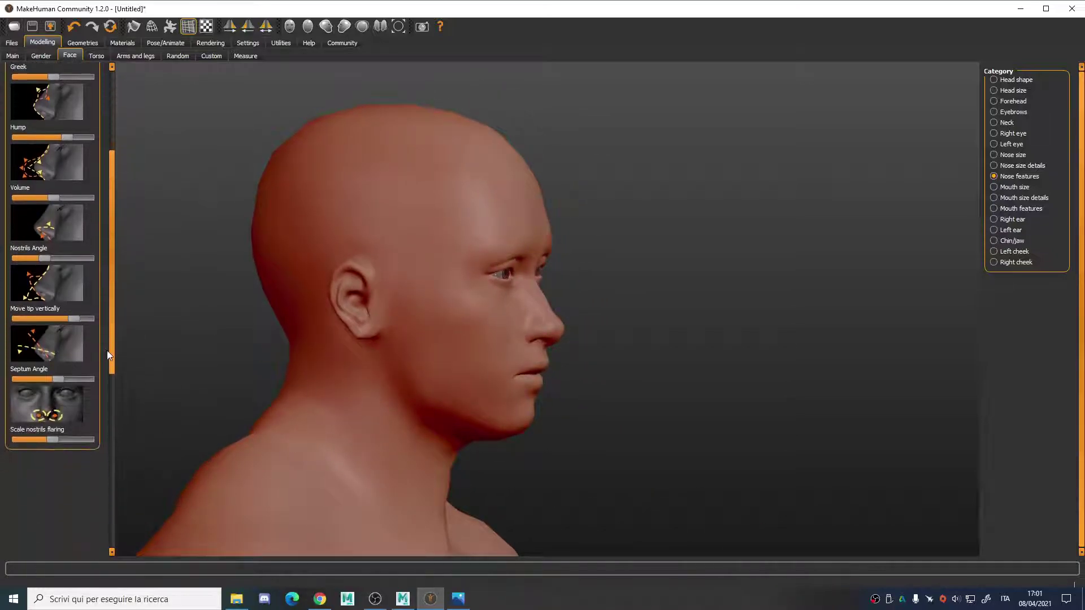
left_click_drag(61, 439, 67, 439)
left_click_drag(169, 402, 247, 358)
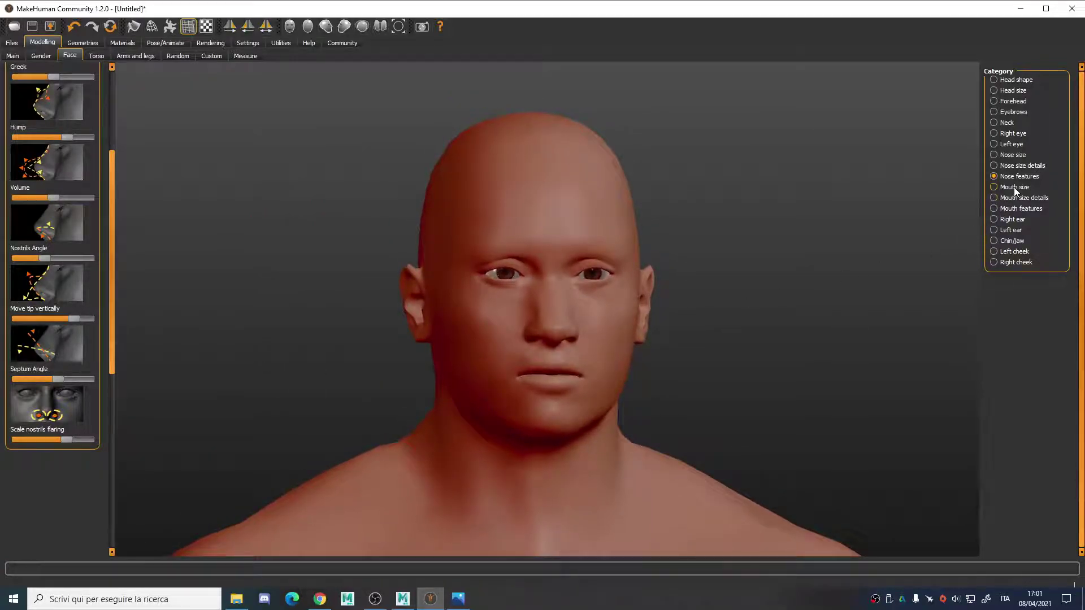
Step: Using skin.jpg as reference, set the mouth's horizontal scale and scale depth well above neutral and its vertical scale slightly above neutral
left_click(464, 598)
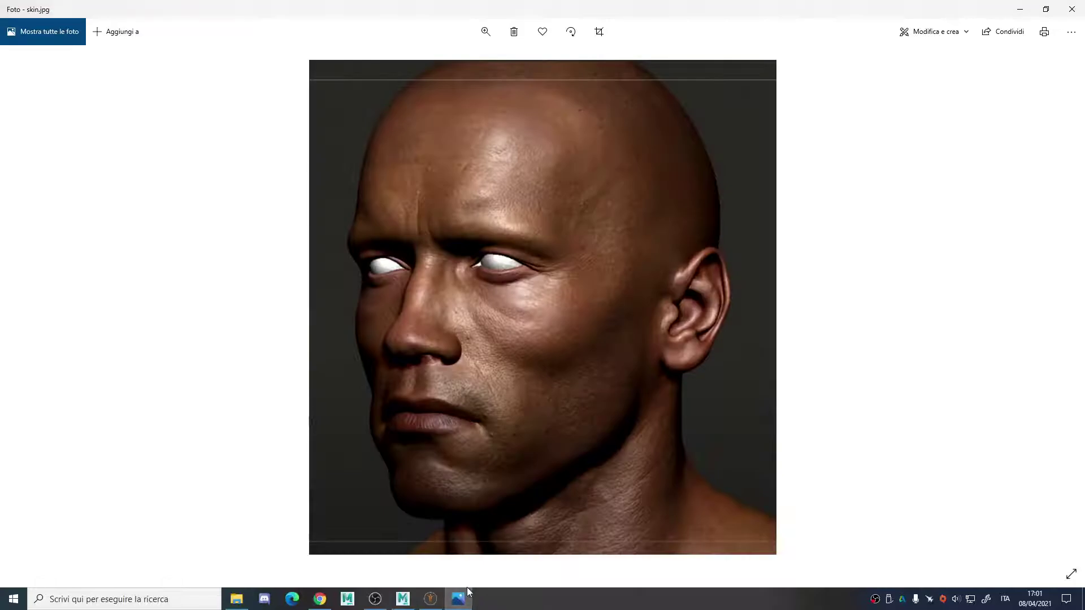
left_click(434, 599)
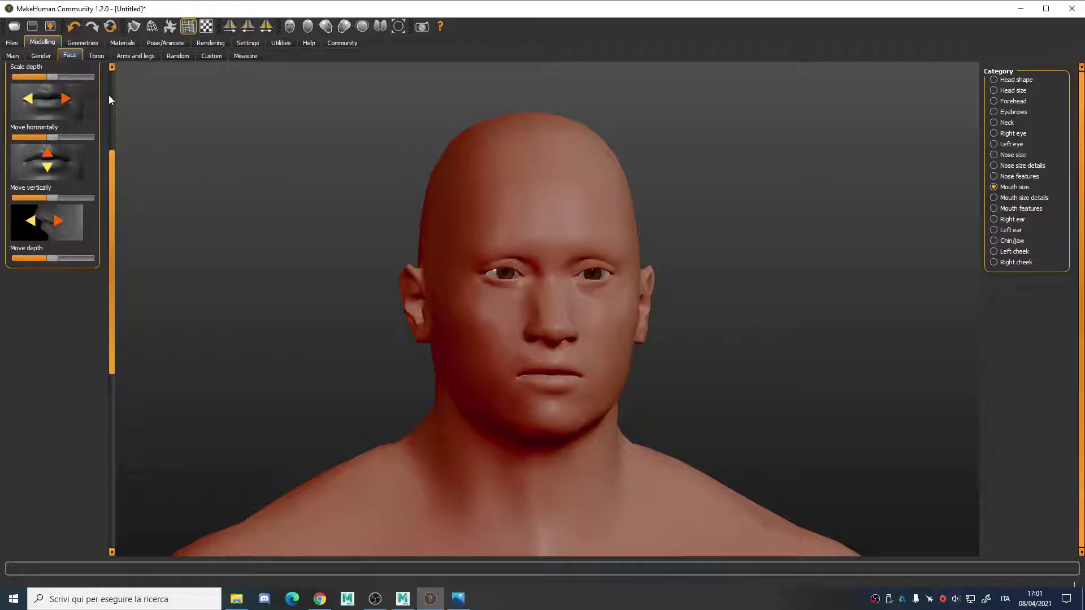
scroll(110, 101, "up", 3)
left_click_drag(52, 128, 69, 132)
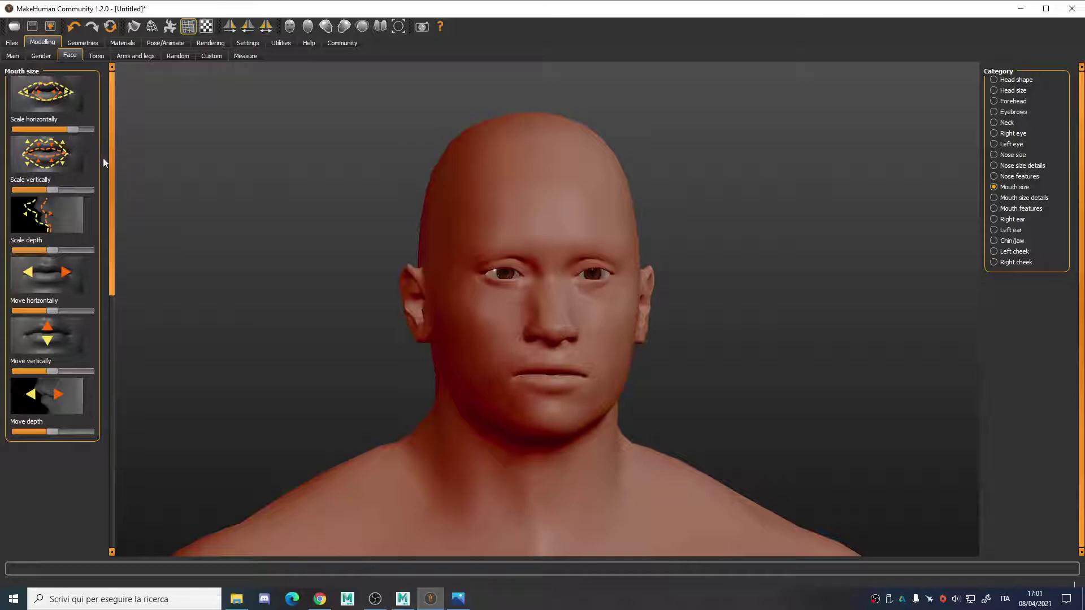
left_click_drag(52, 189, 61, 189)
left_click_drag(273, 265, 335, 262)
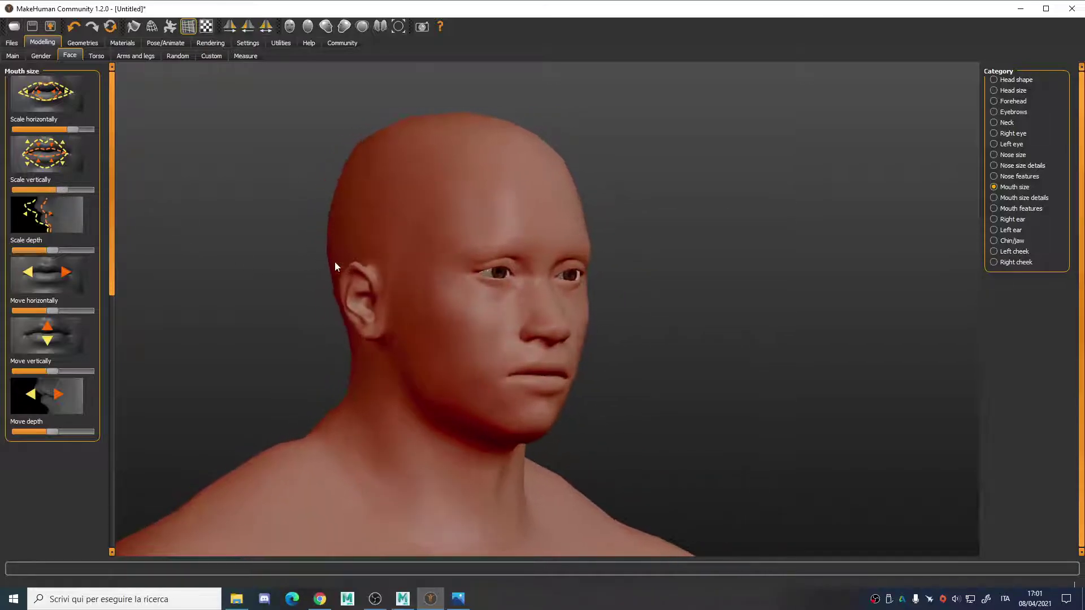
mouse_move(70, 251)
left_mouse_down()
mouse_move(317, 293)
mouse_move(314, 279)
mouse_move(179, 283)
left_mouse_up()
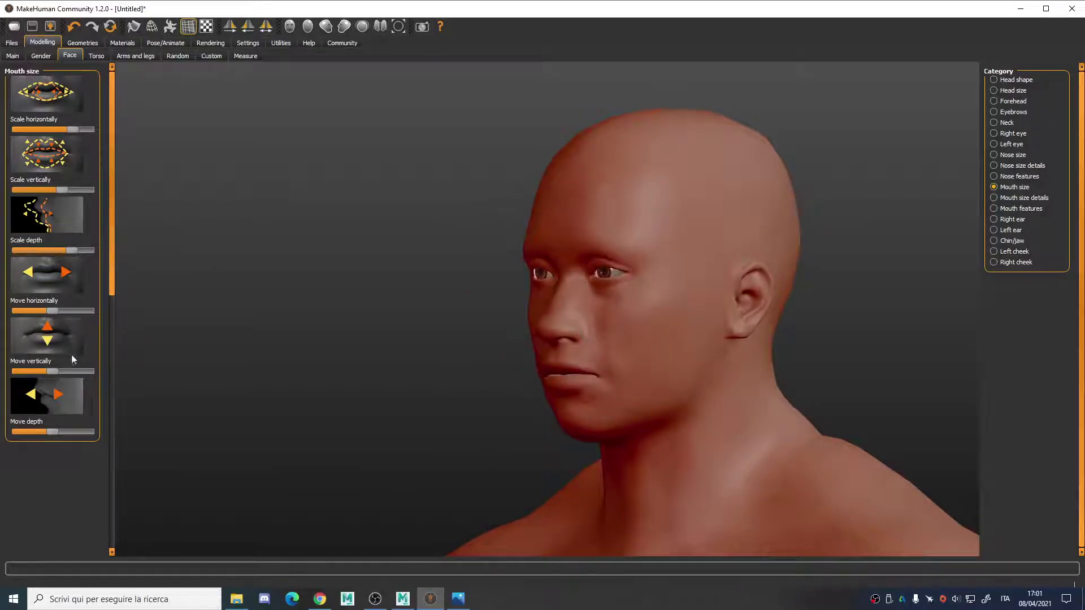
Step: Set the mouth's vertical position slightly below neutral, comparing the profile with skin.jpg
left_click(458, 598)
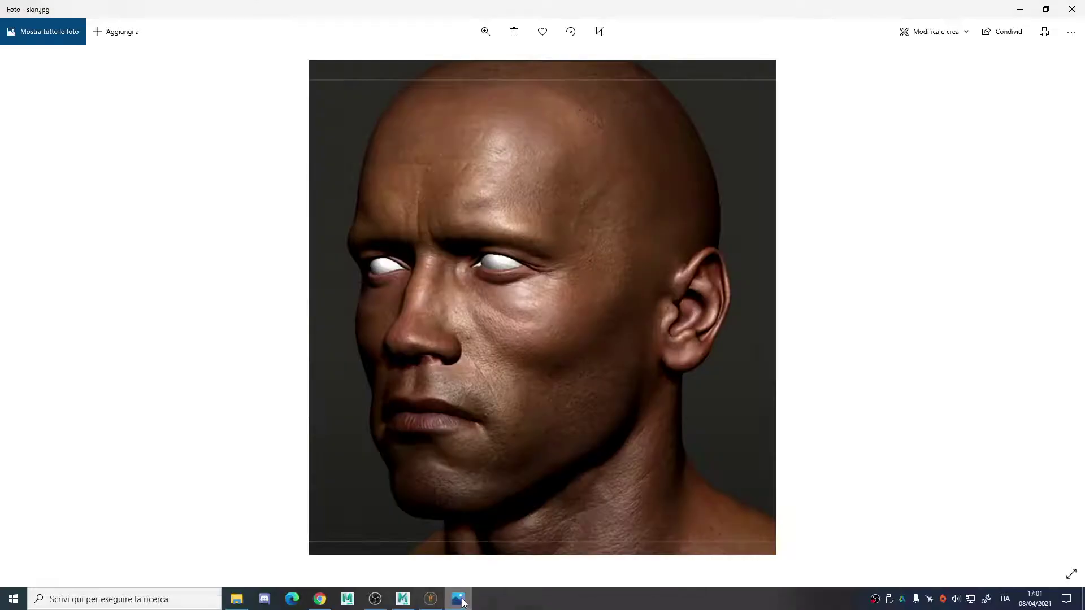
left_click(430, 599)
left_click_drag(50, 375, 46, 375)
left_click_drag(189, 401, 525, 416)
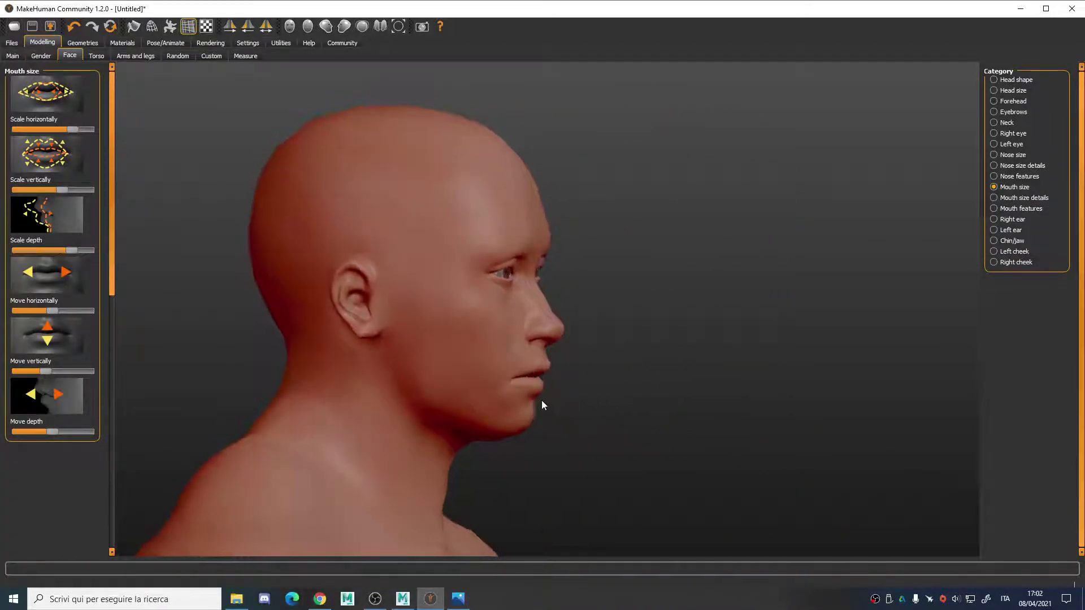
left_click(457, 598)
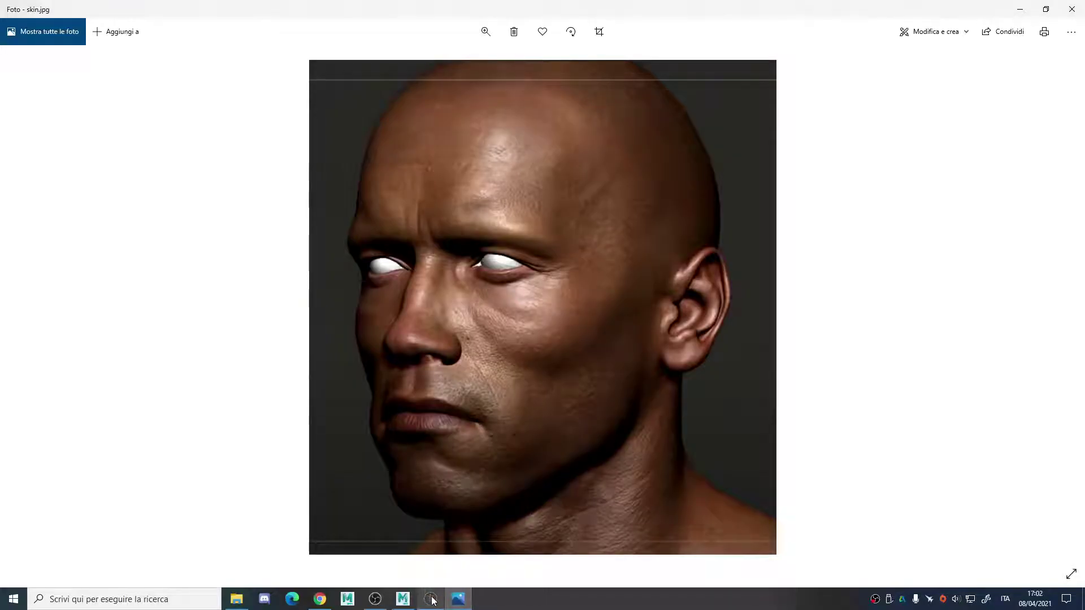
left_click(431, 599)
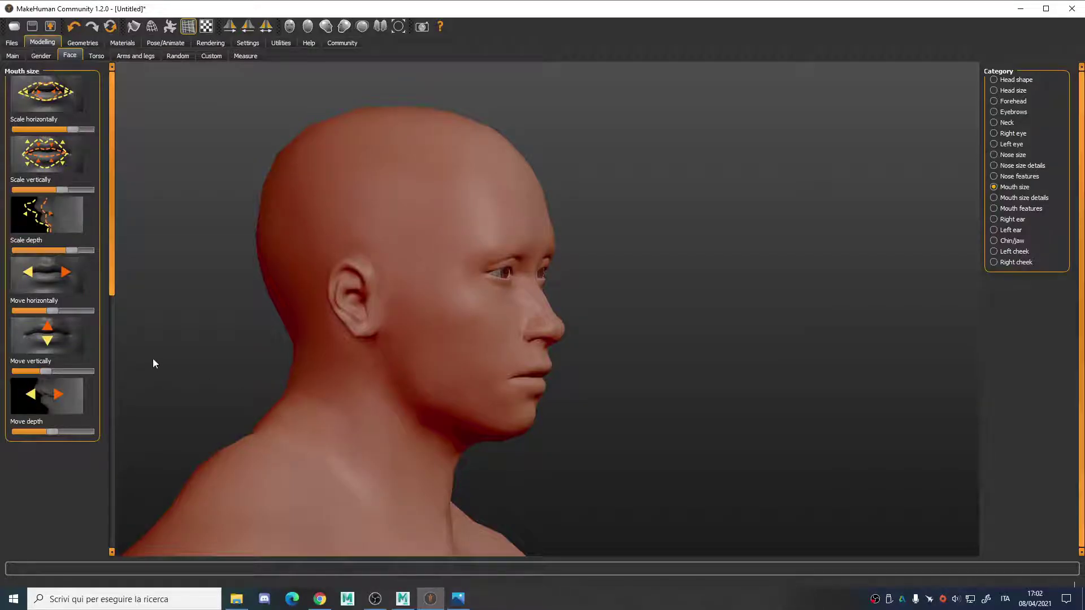
Step: In the mouth size details, set the lower lip's height and width above neutral
left_click(1022, 197)
left_click_drag(54, 129, 66, 132)
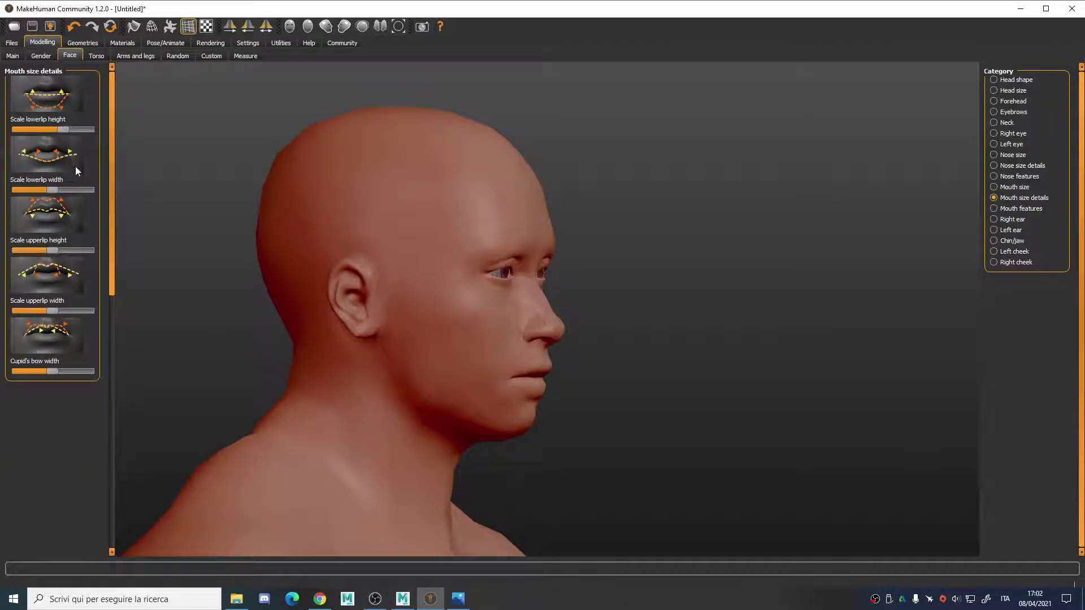
left_click_drag(54, 190, 66, 191)
Step: Set the upper lip's height slightly above neutral, and return its width to about neutral after trying a higher amount
left_click_drag(324, 302, 96, 303)
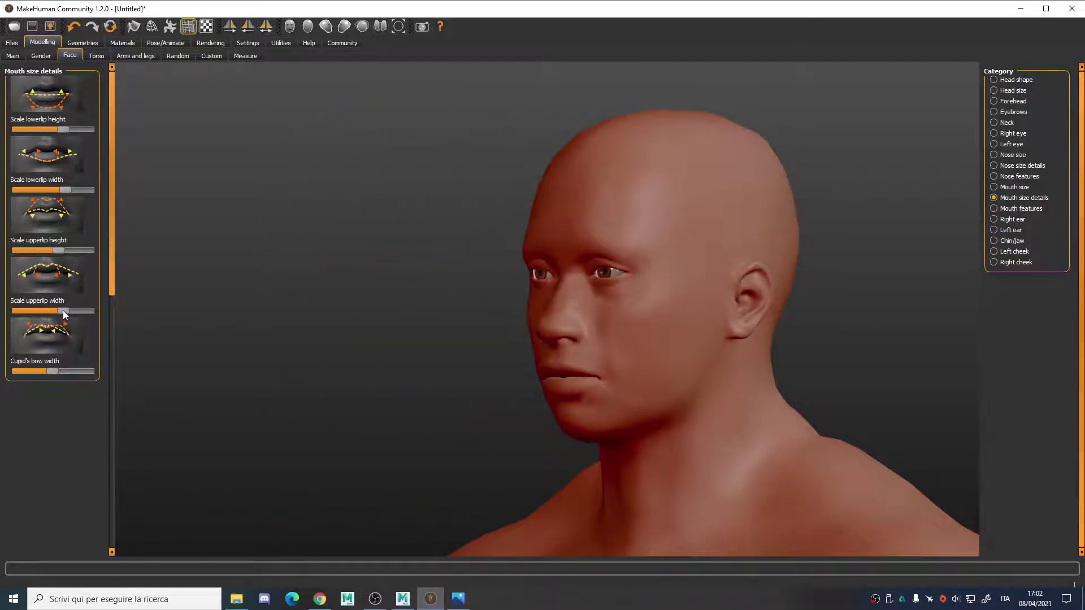
key("ctrl+1")
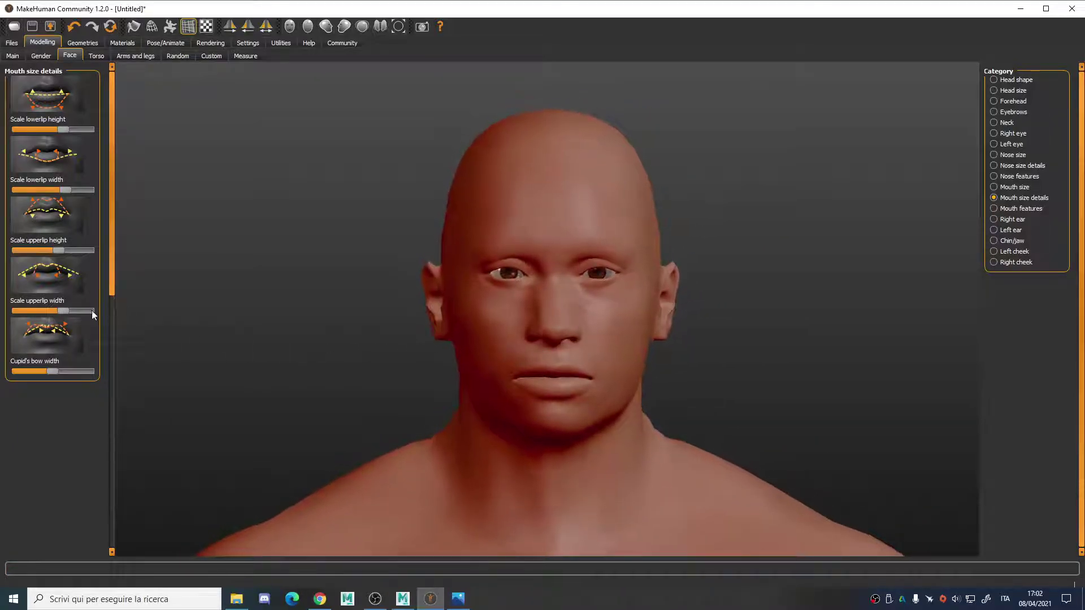
left_click_drag(63, 311, 51, 311)
Step: In the mouth features, set dimples, laugh-lines and lower lip curved shape slightly above neutral
left_click(1025, 208)
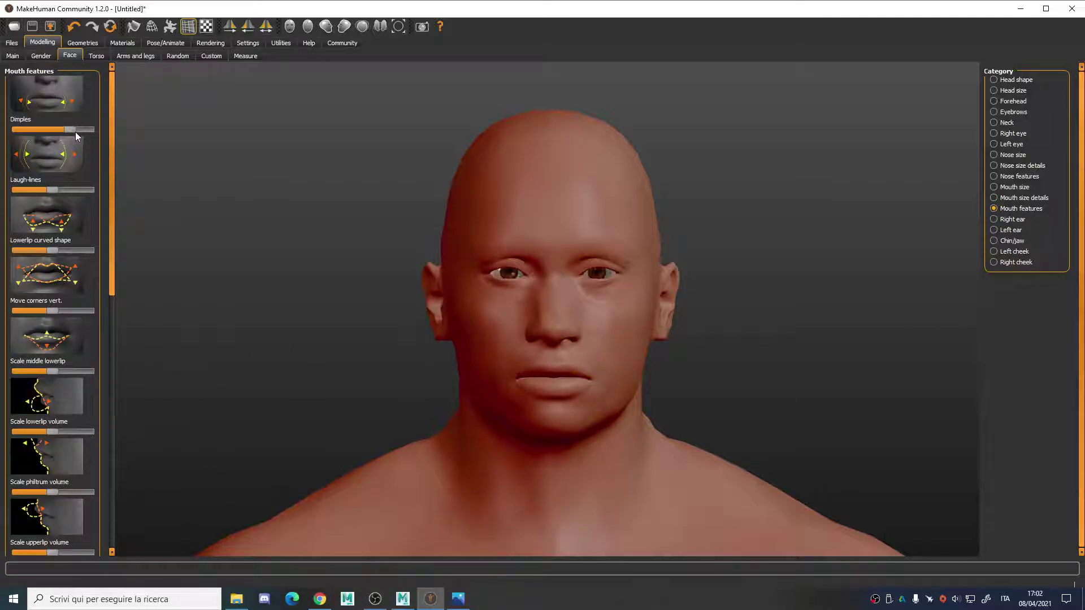
left_click_drag(64, 134, 61, 135)
mouse_move(58, 191)
left_mouse_down()
mouse_move(70, 189)
mouse_move(60, 188)
left_mouse_up()
mouse_move(239, 288)
left_mouse_down()
mouse_move(213, 284)
mouse_move(341, 295)
mouse_move(250, 291)
left_mouse_up()
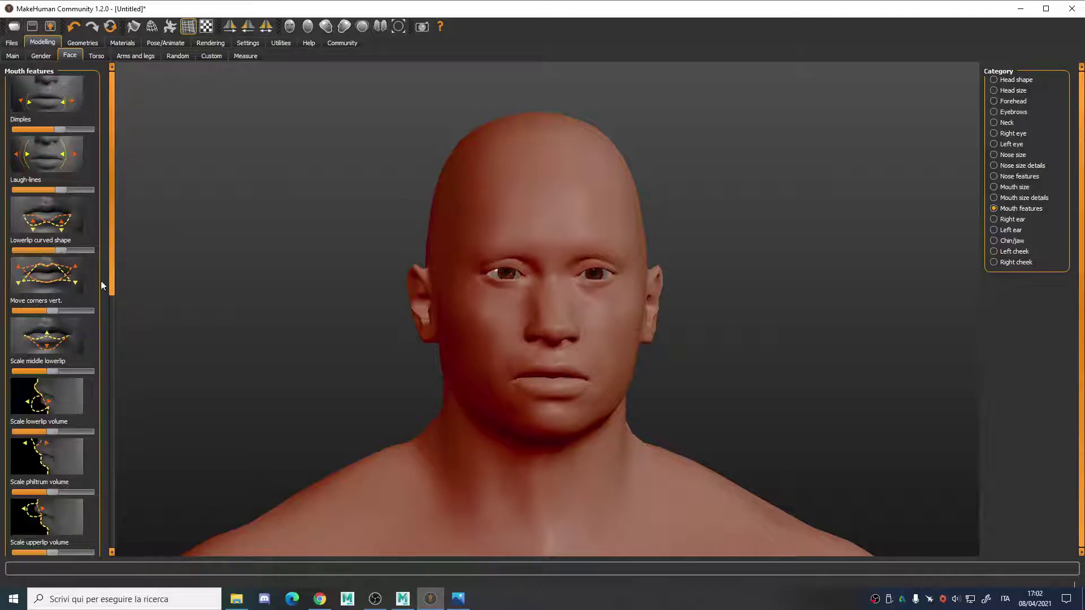
Step: Lower the mouth corners to below neutral, using skin.jpg as reference
left_click(455, 600)
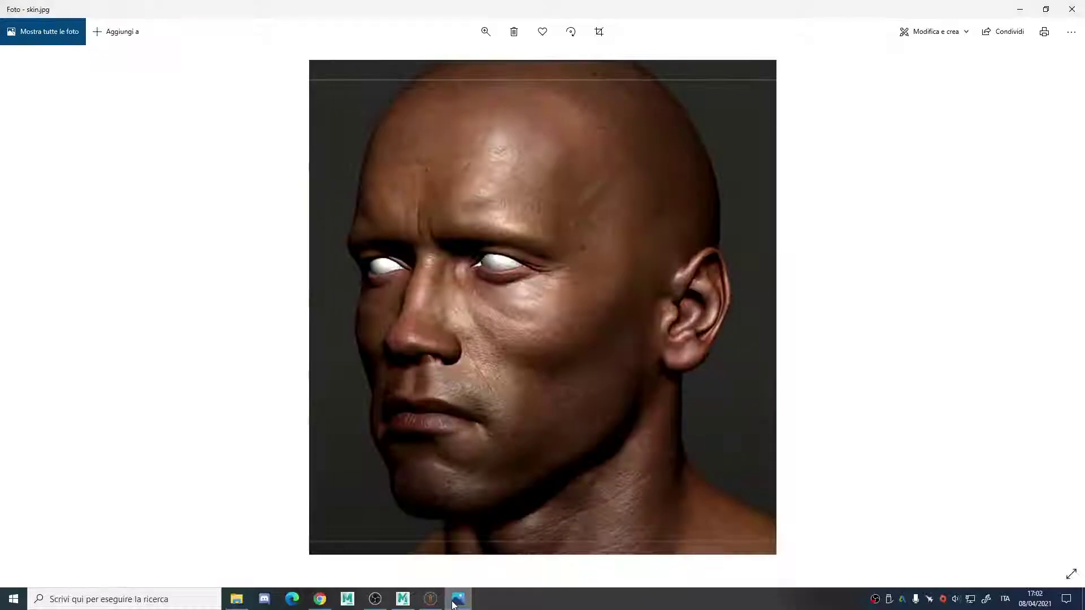
left_click(432, 600)
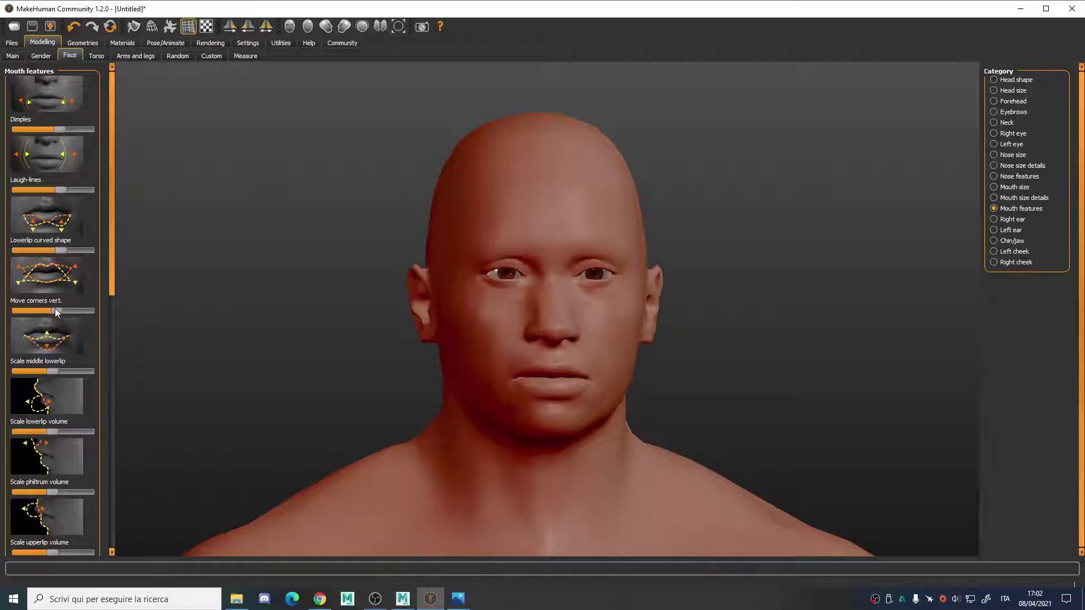
left_click_drag(56, 310, 40, 309)
left_click_drag(189, 335, 334, 350)
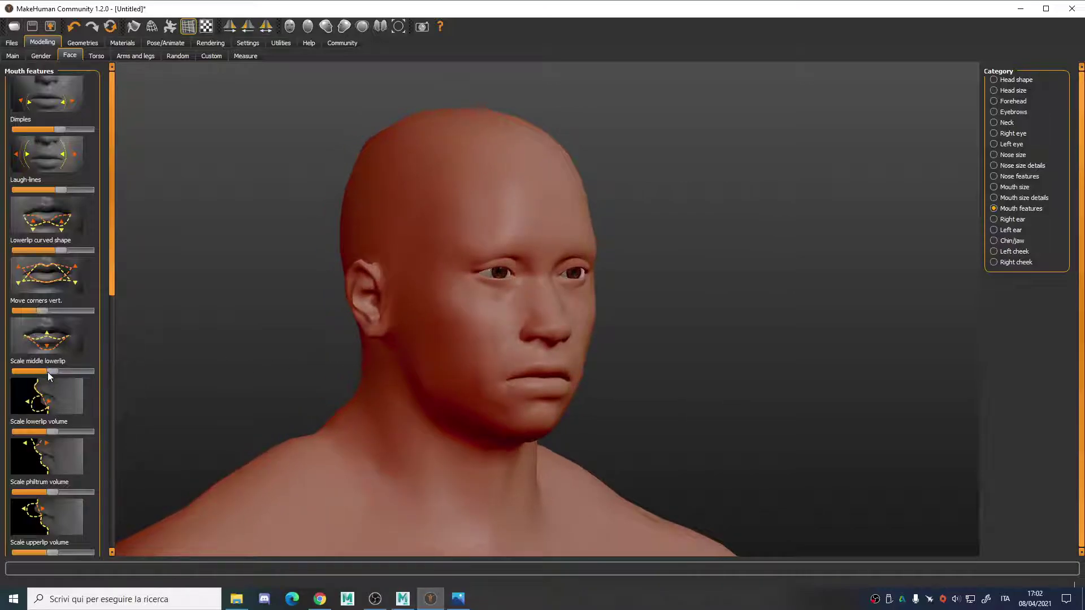
Step: Set the middle lower lip scale and the lower lip volume slightly below neutral, checking the profile
mouse_move(54, 373)
left_mouse_down()
mouse_move(66, 372)
mouse_move(50, 375)
left_mouse_up()
mouse_move(53, 430)
left_mouse_down()
mouse_move(67, 429)
mouse_move(36, 431)
left_mouse_up()
left_click_drag(243, 423, 325, 397)
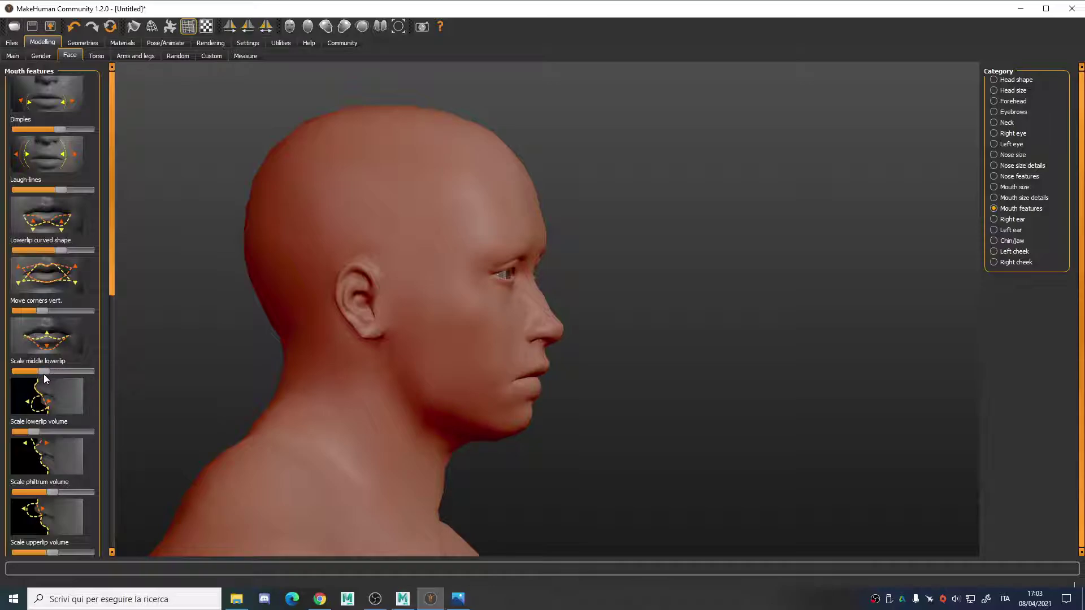
left_click_drag(33, 432, 42, 433)
Step: Set the philtrum volume above neutral and the upper lip volume slightly above neutral, checking the face from several angles
left_click_drag(28, 494, 72, 491)
left_click_drag(575, 450, 469, 444)
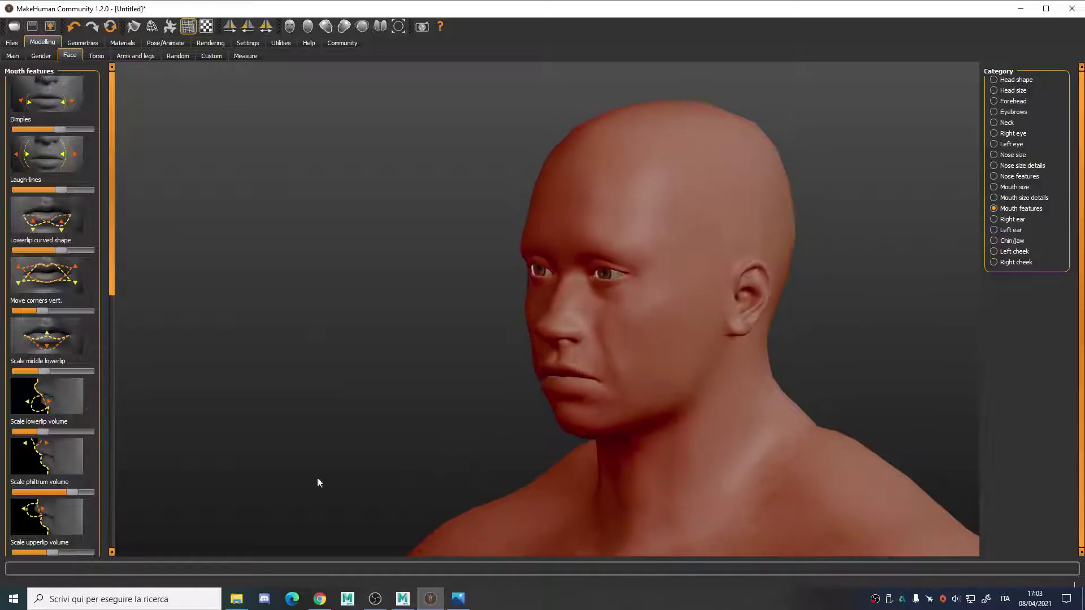
left_click_drag(70, 491, 64, 492)
mouse_move(54, 551)
left_mouse_down()
mouse_move(83, 551)
mouse_move(56, 551)
left_mouse_up()
left_click_drag(360, 377, 483, 359)
left_click_drag(647, 354, 664, 299)
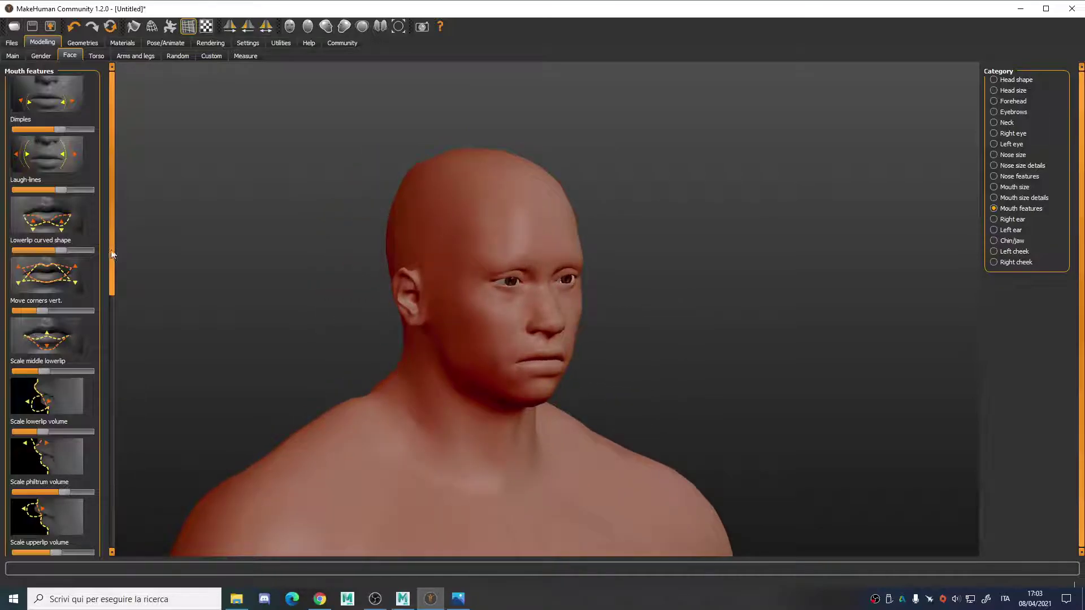
Step: Set the upper lip curved shape above neutral and the Cupid's bow shape slightly above neutral
left_click_drag(110, 249, 107, 325)
left_click_drag(66, 450, 70, 450)
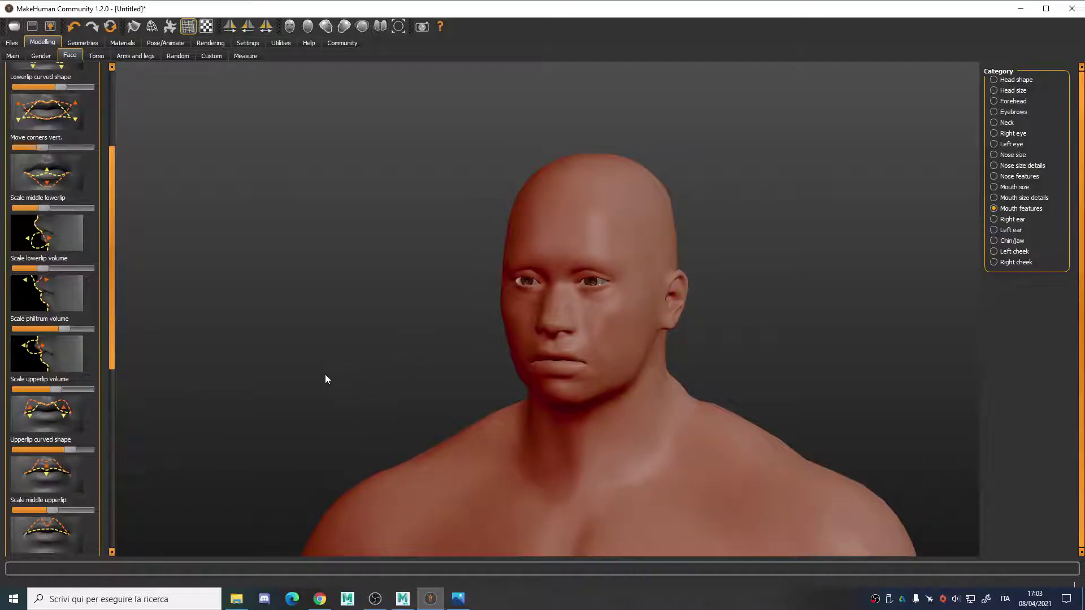
scroll(114, 393, "down", 5)
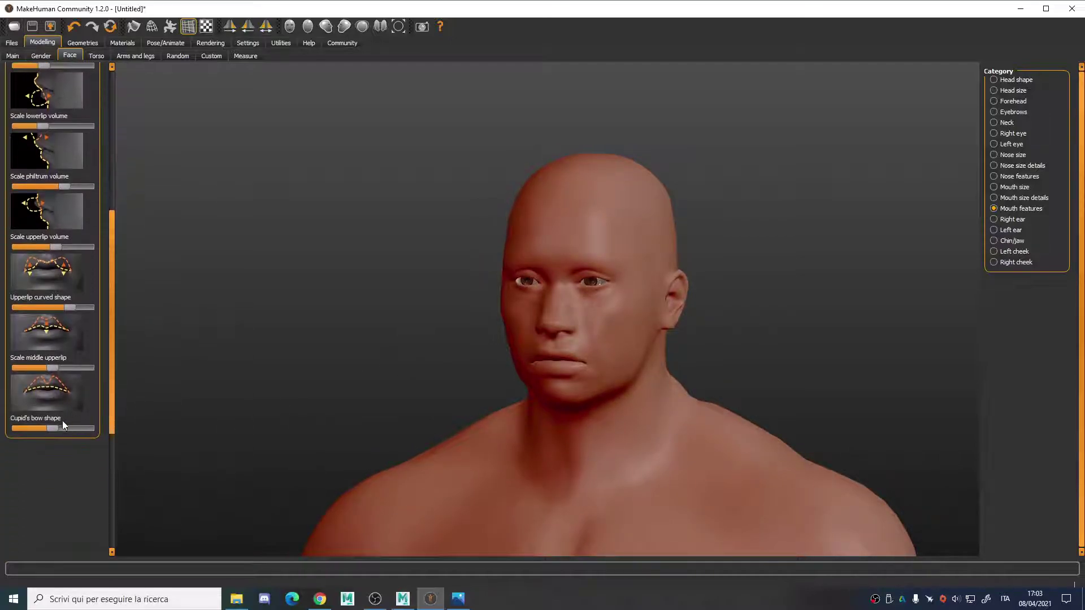
mouse_move(56, 429)
left_mouse_down()
mouse_move(65, 427)
mouse_move(56, 429)
left_mouse_up()
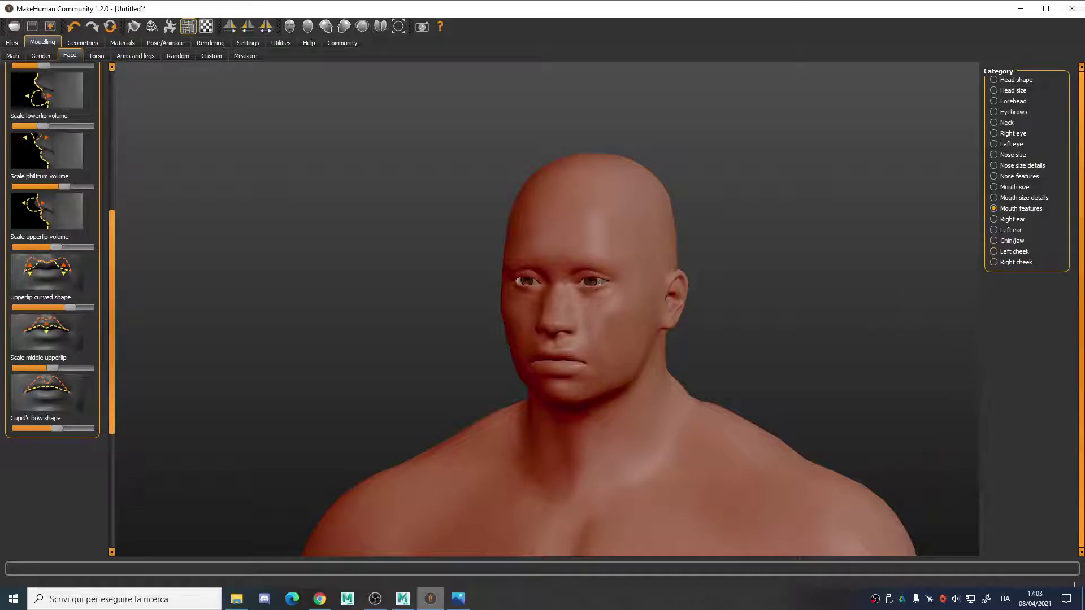
Step: Set the side chin tone above neutral and the cleft chin below neutral, using skin.jpg as reference
left_click(458, 599)
left_click(431, 600)
left_click(1010, 241)
left_click(112, 80)
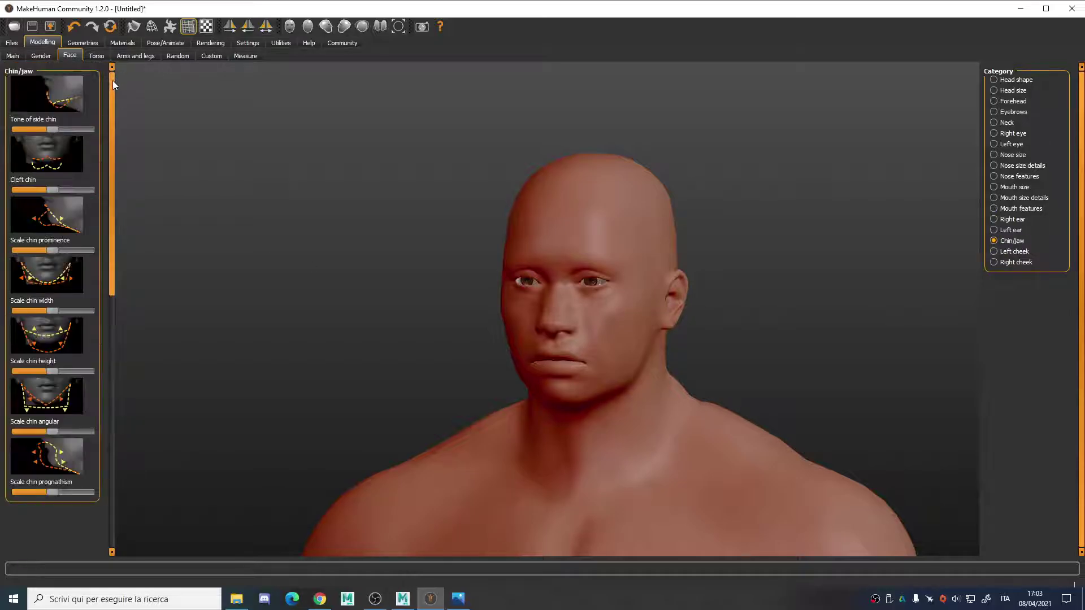
left_click_drag(53, 129, 65, 128)
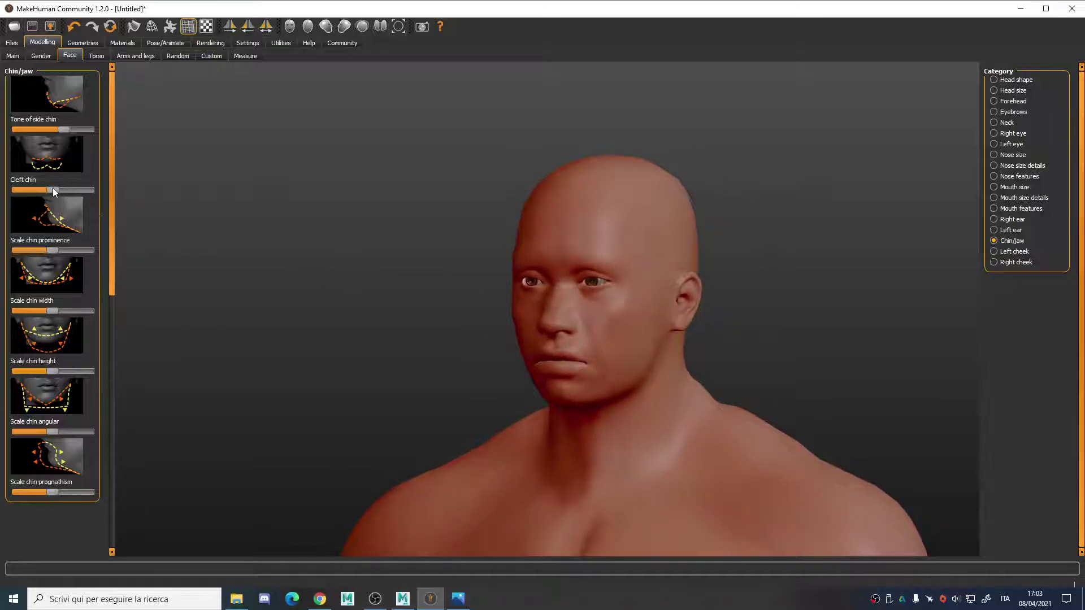
left_click(451, 601)
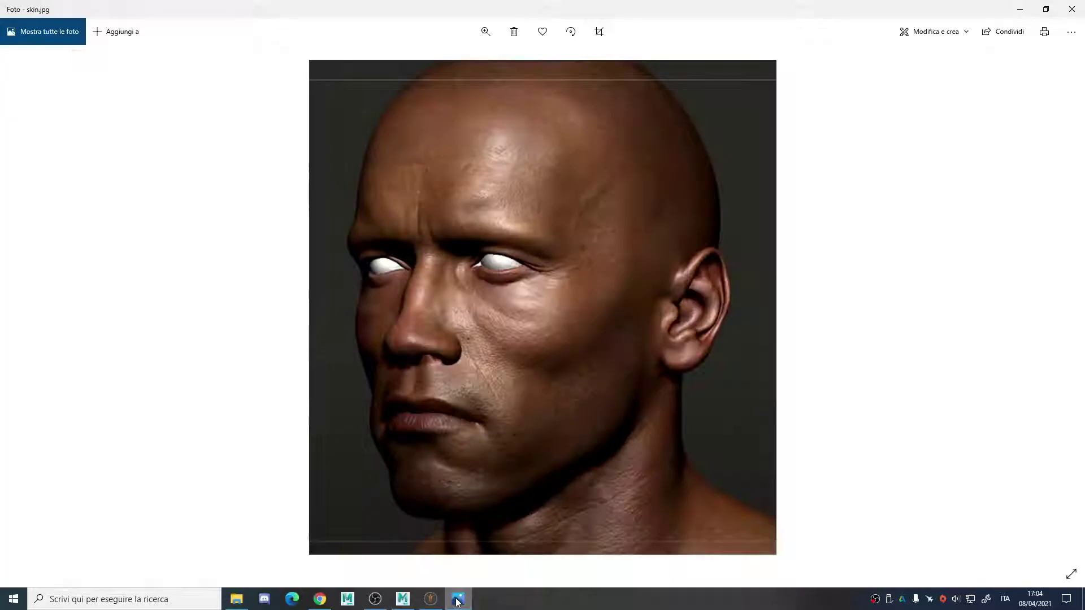
left_click(431, 599)
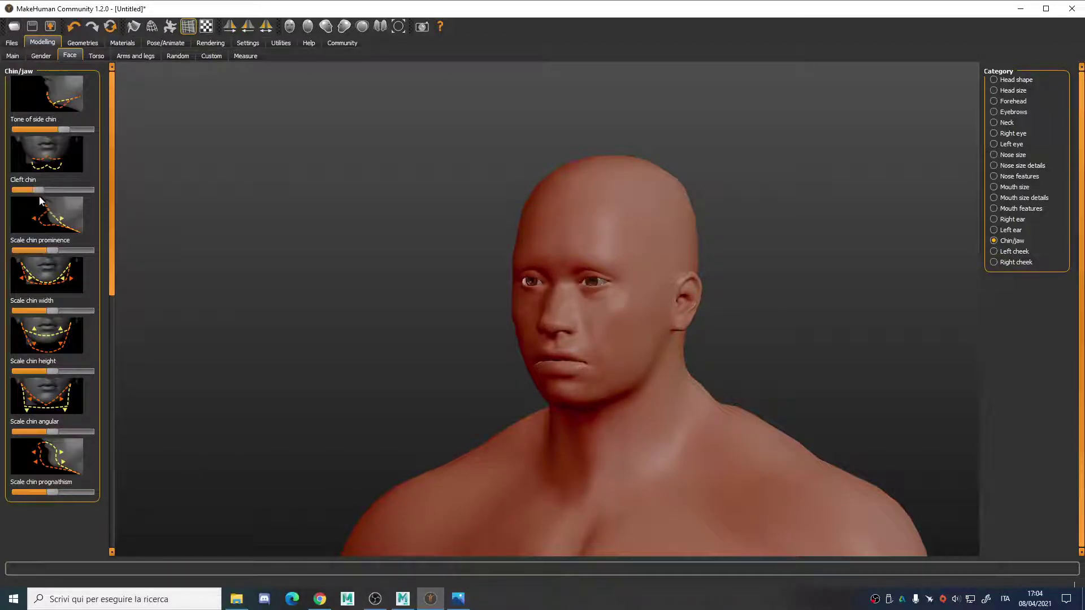
Step: Set the chin prominence and the chin width slightly above neutral, checking the face in profile and from the front
left_click_drag(53, 251, 70, 254)
left_click_drag(310, 327, 268, 327)
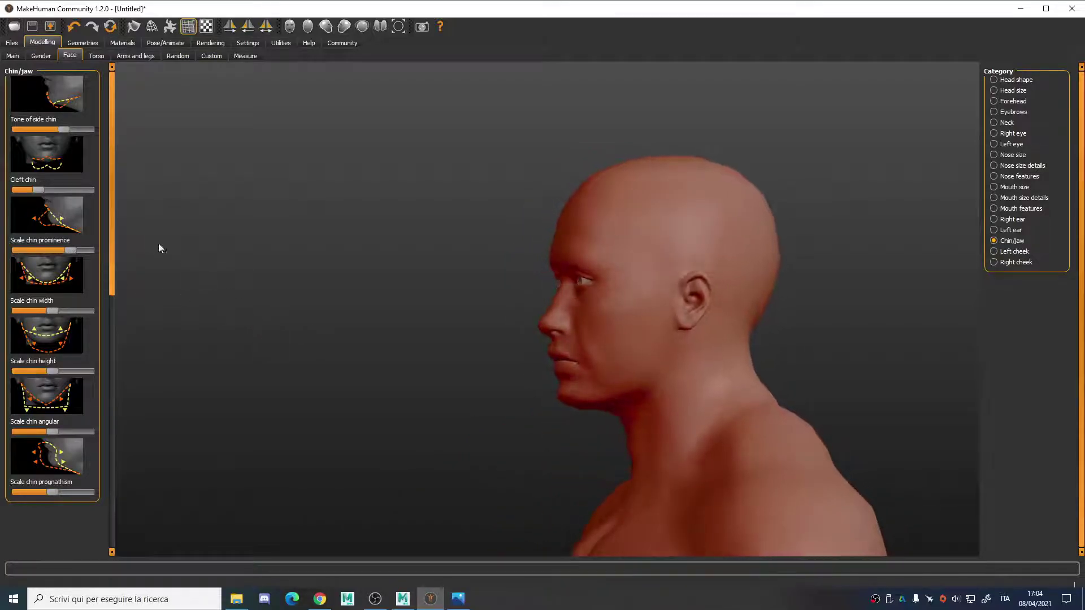
left_click_drag(75, 251, 63, 251)
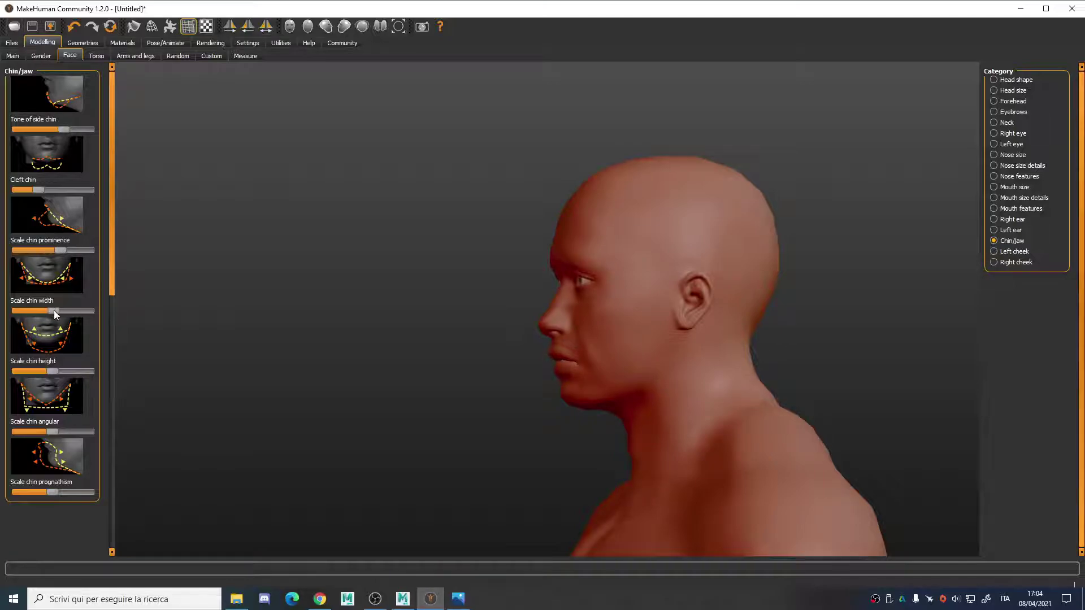
left_click_drag(67, 309, 63, 311)
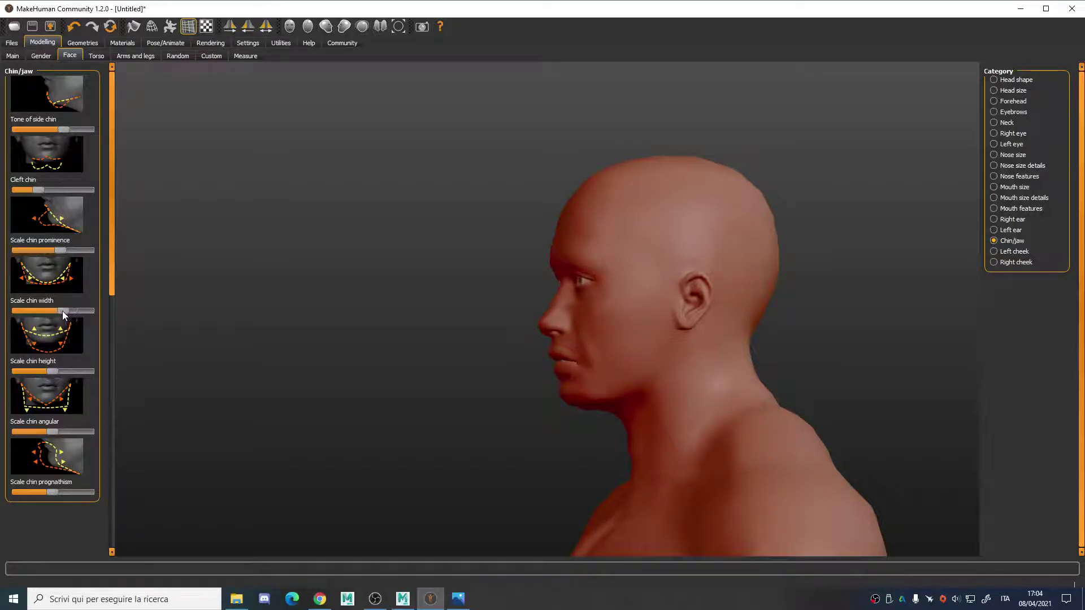
left_click_drag(281, 344, 373, 345)
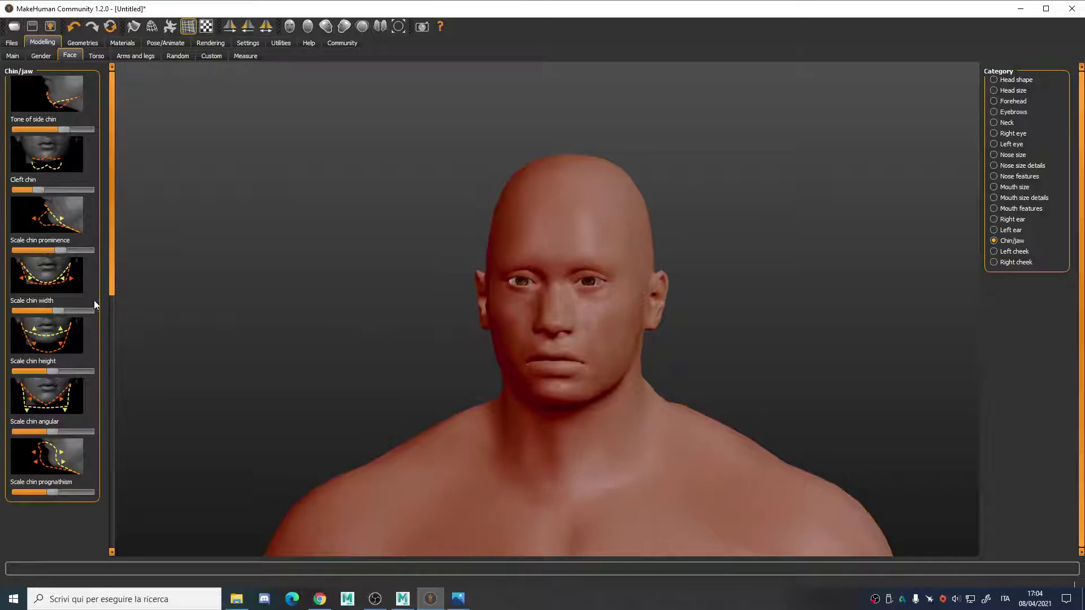
Step: Set the chin height slightly above neutral and the chin angularity slightly below neutral, checking the jaw from several angles
left_click_drag(55, 371, 58, 372)
mouse_move(317, 375)
left_mouse_down()
mouse_move(339, 372)
mouse_move(298, 367)
left_mouse_up()
left_click_drag(52, 432, 18, 432)
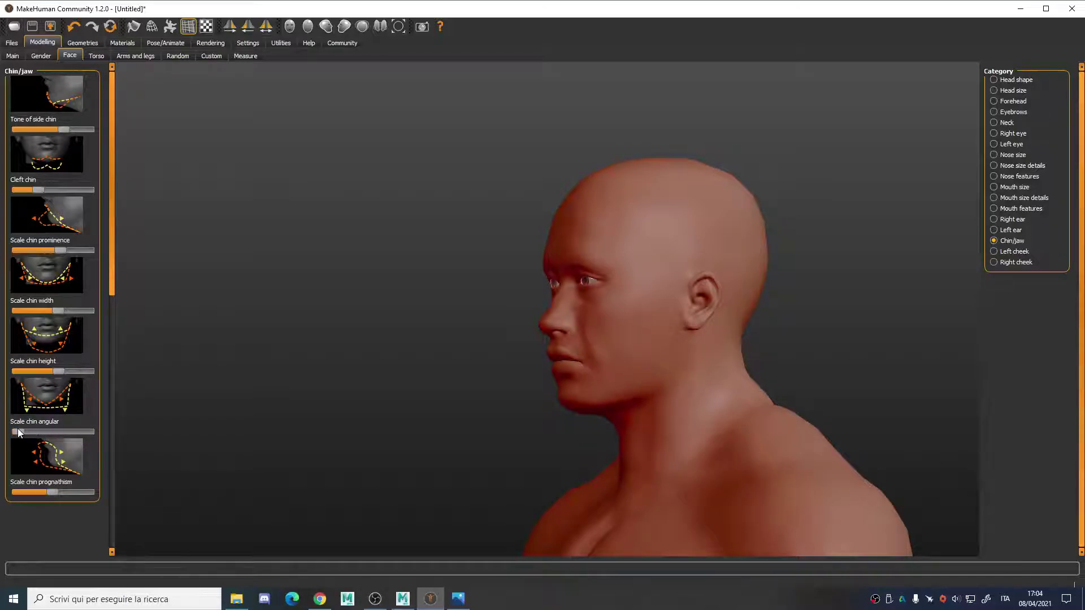
left_click_drag(332, 405, 512, 370)
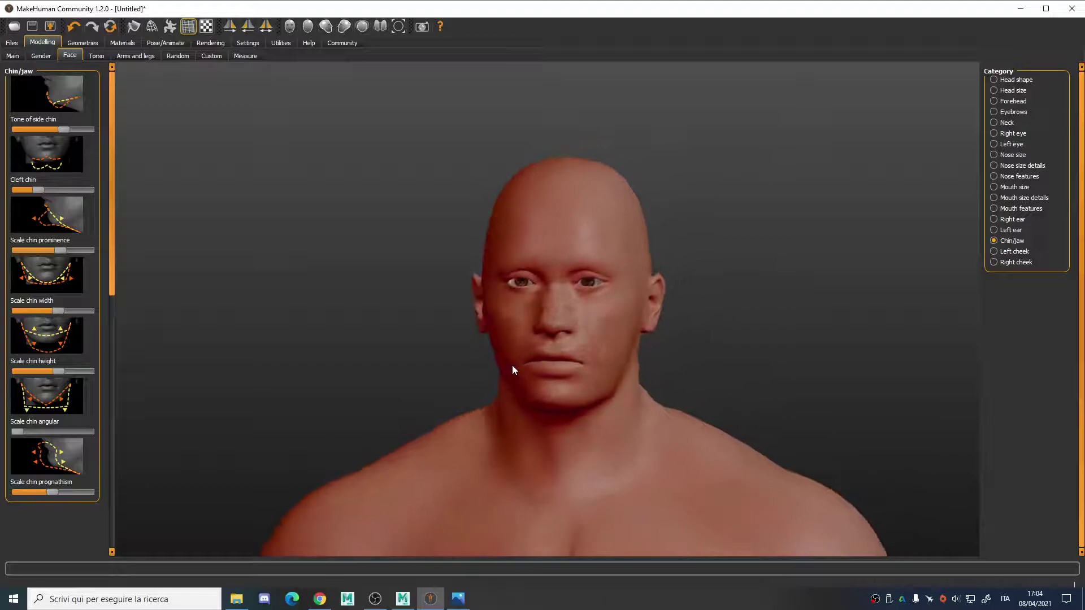
left_click_drag(18, 432, 51, 433)
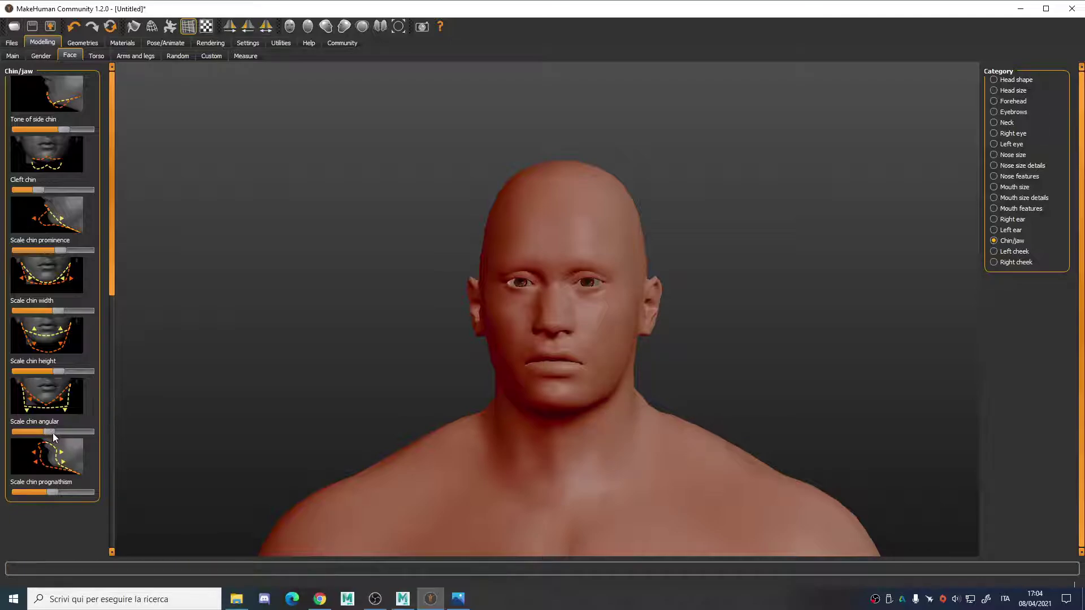
Step: Set the chin prognathism slightly above neutral, checking the profile
left_click_drag(75, 494, 79, 493)
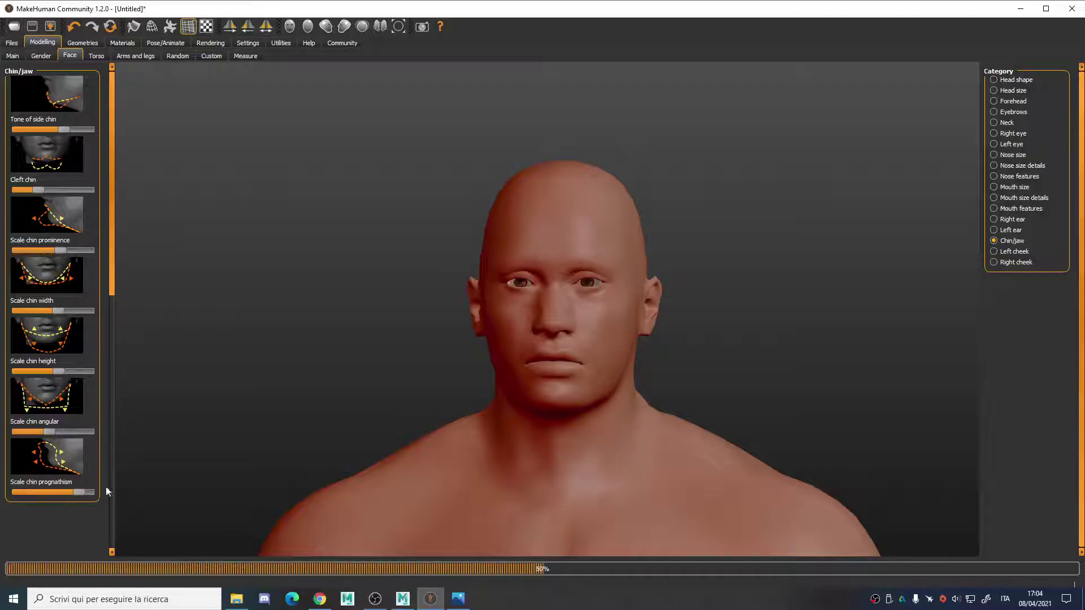
left_click_drag(409, 402, 343, 399)
left_click_drag(79, 494, 61, 492)
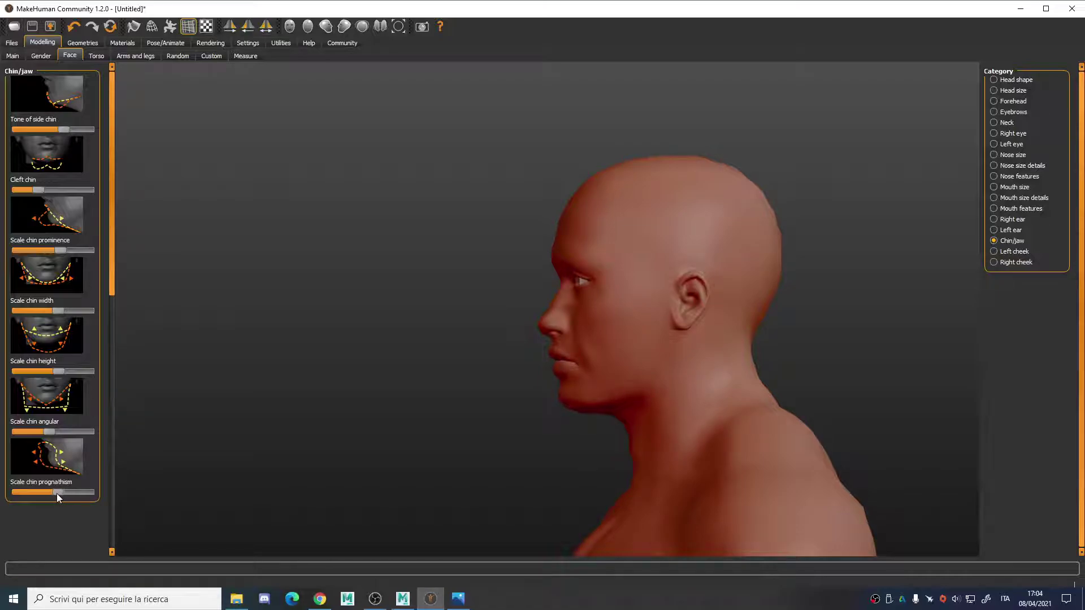
left_click_drag(451, 418, 539, 409)
Step: Set the left cheek's outer volume slightly below neutral and its prominence above neutral, and mirror the cheek to the other side
left_click(1014, 252)
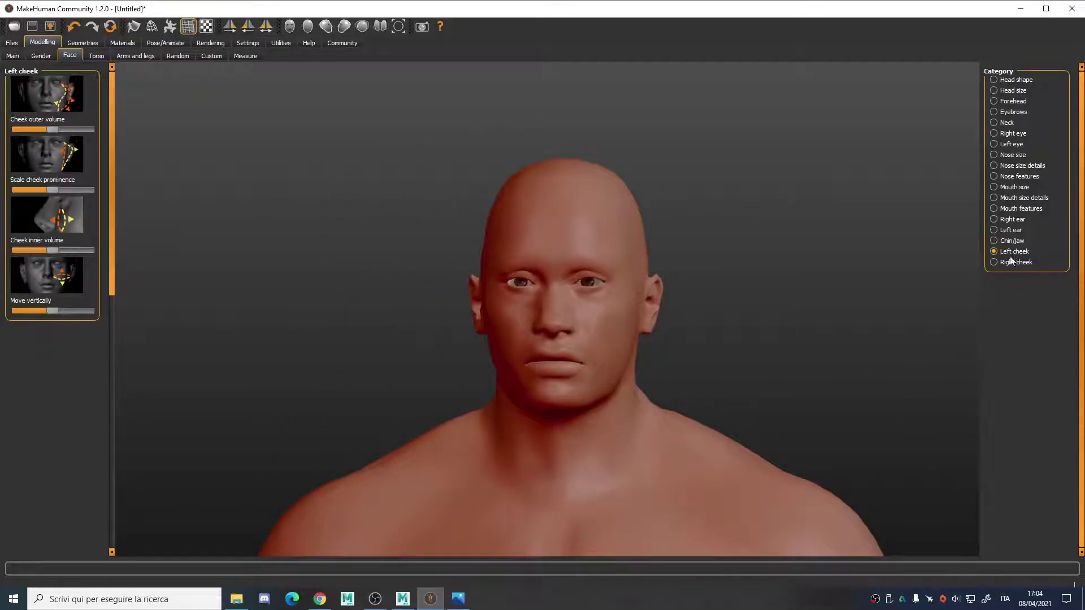
left_click(459, 599)
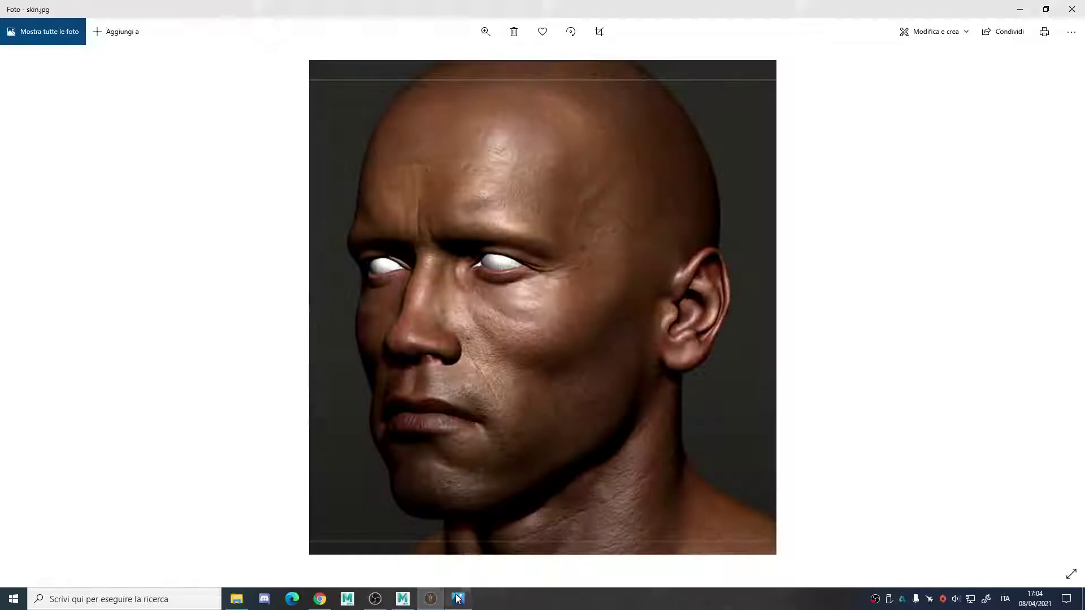
left_click(431, 599)
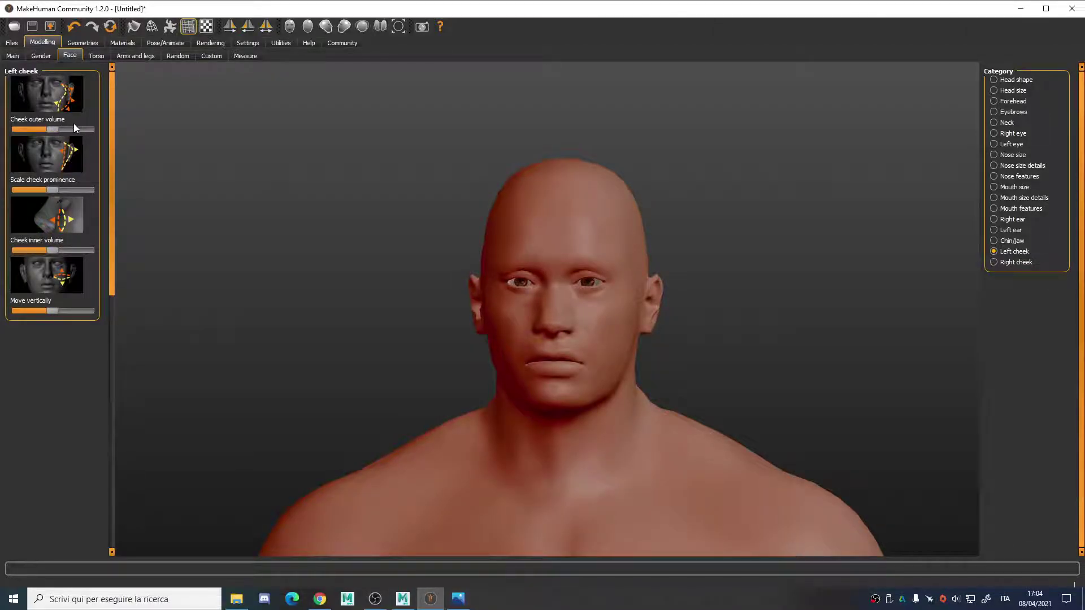
mouse_move(53, 129)
left_mouse_down()
mouse_move(72, 130)
mouse_move(62, 138)
left_mouse_up()
left_click_drag(59, 188, 63, 189)
left_click_drag(61, 129, 48, 132)
left_click_drag(66, 190, 74, 190)
left_click(253, 28)
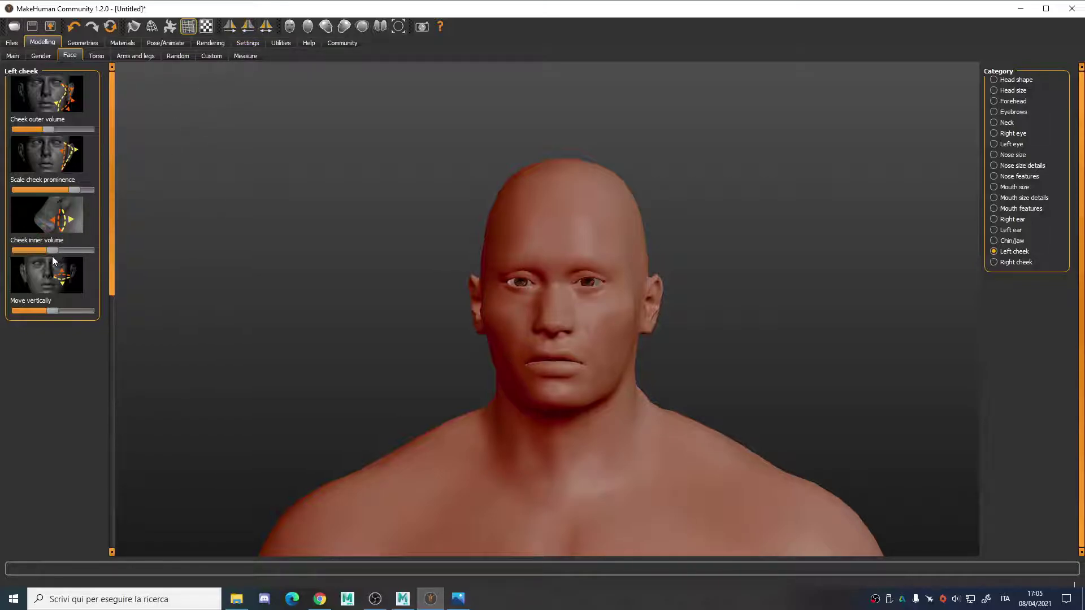
Step: Set the left cheek's inner volume below neutral and reduce its prominence slightly, comparing with skin.jpg
left_click_drag(54, 251, 70, 251)
left_click(451, 601)
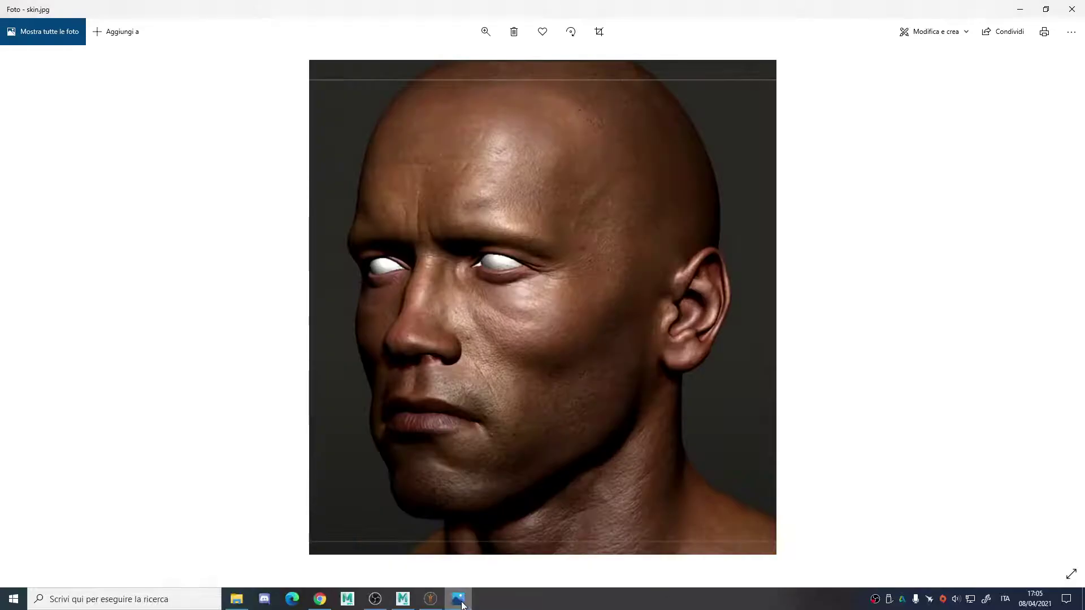
left_click(431, 600)
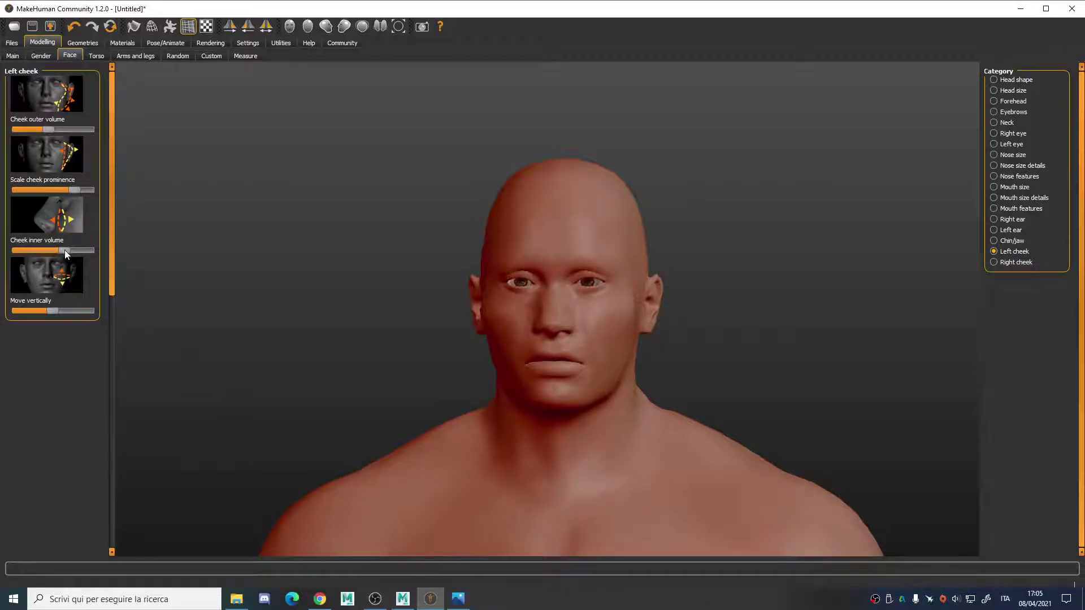
left_click_drag(384, 340, 302, 338)
left_click_drag(362, 266, 432, 285)
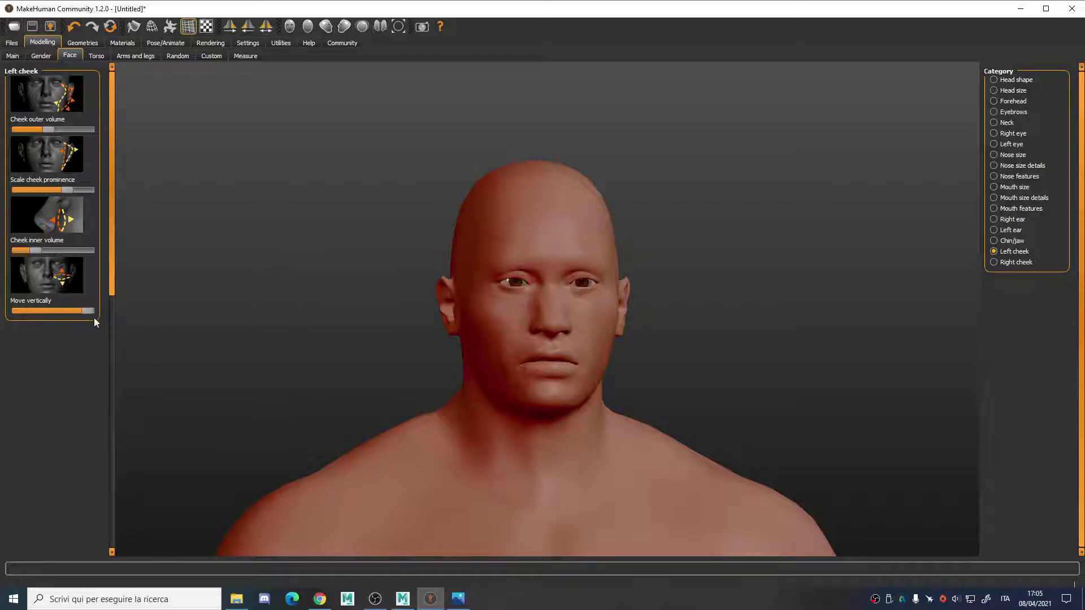
Step: Set the left cheek's vertical position slightly below neutral and mirror the cheek settings to the other side
left_click(455, 600)
left_click(430, 599)
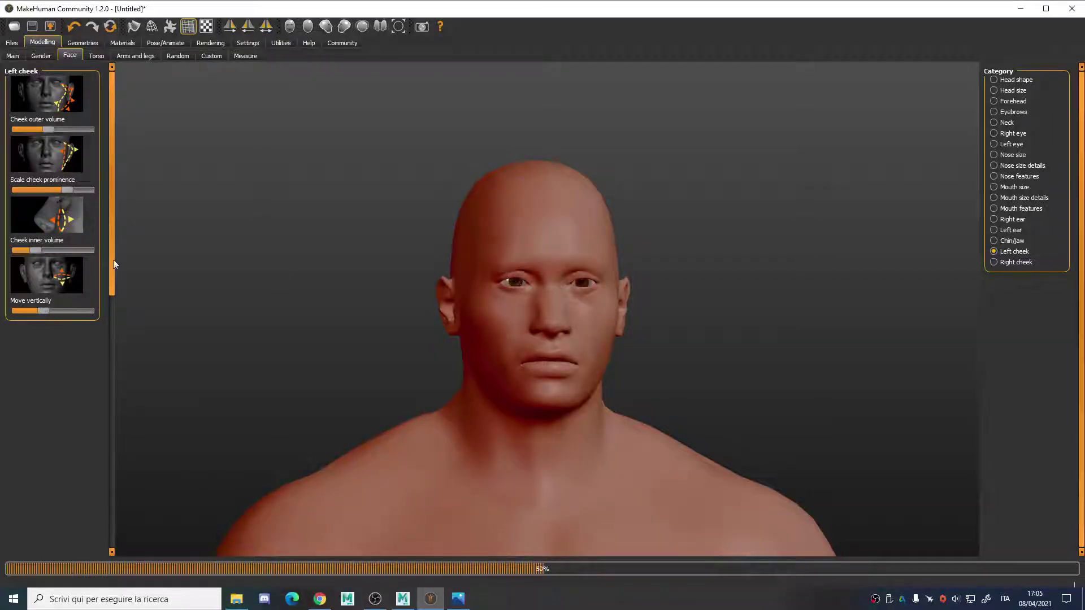
left_click(248, 27)
Step: Examine the head, torso, arms and legs of the full figure from several angles and distances
left_click_drag(341, 205, 554, 195)
scroll(551, 181, "down", 5)
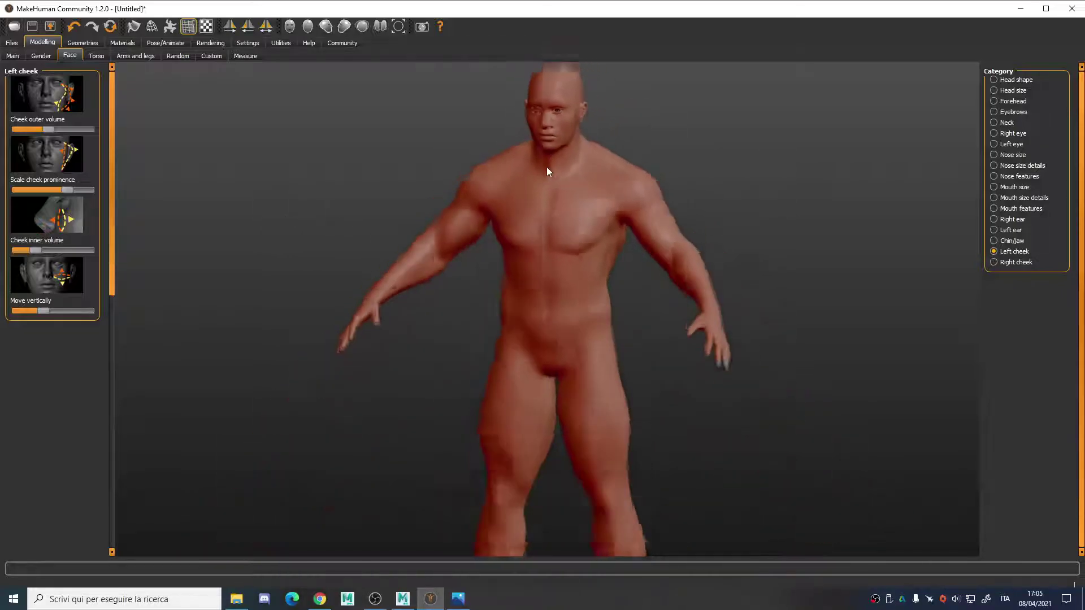
left_click_drag(716, 283, 557, 191)
scroll(556, 191, "up", 8)
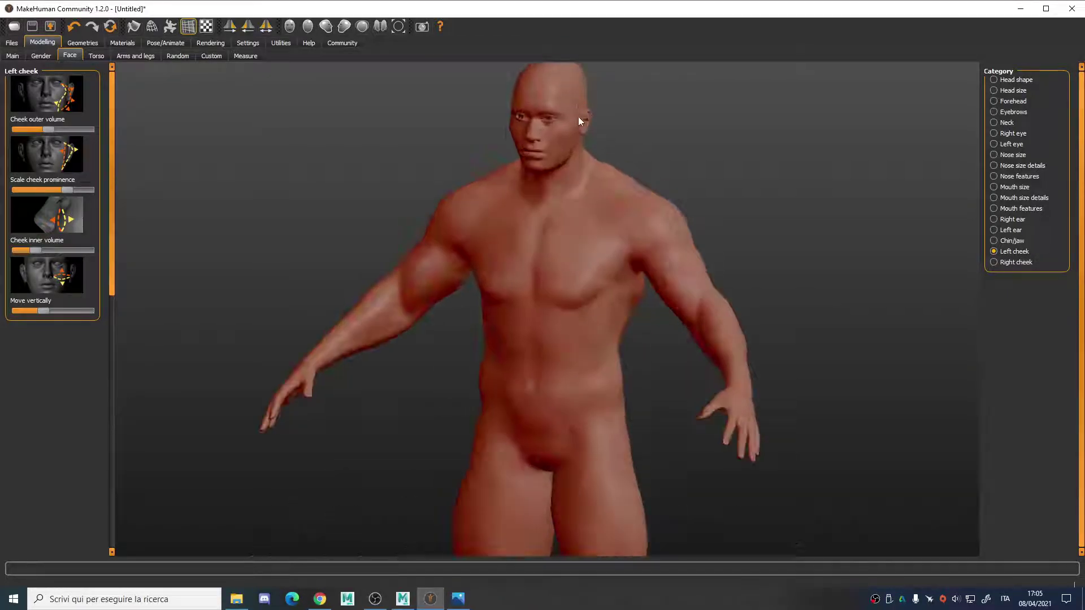
left_click_drag(679, 307, 705, 300)
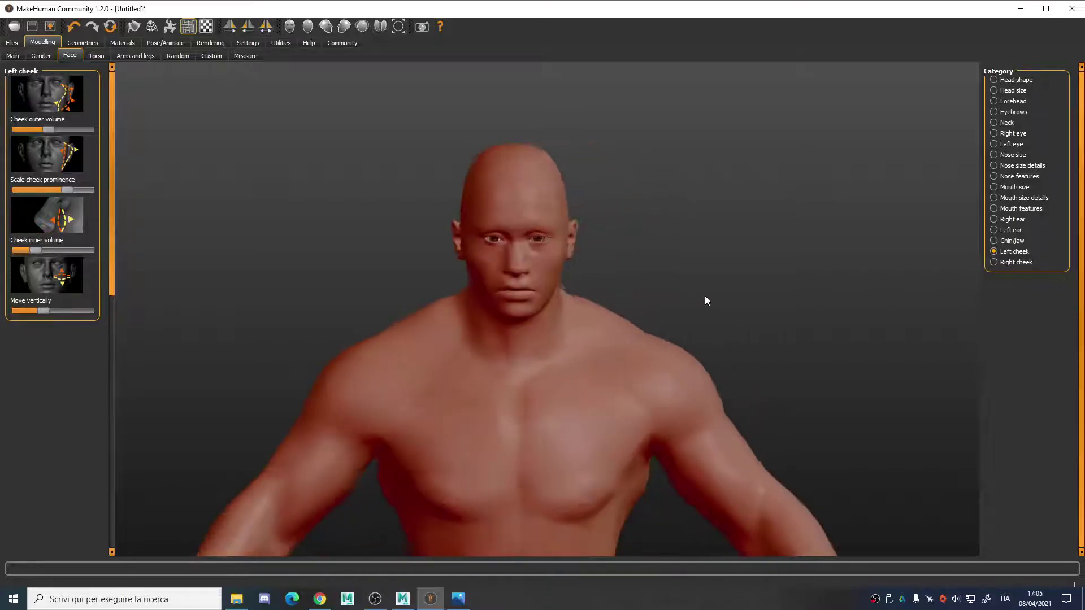
scroll(670, 291, "down", 2)
scroll(673, 283, "up", 4)
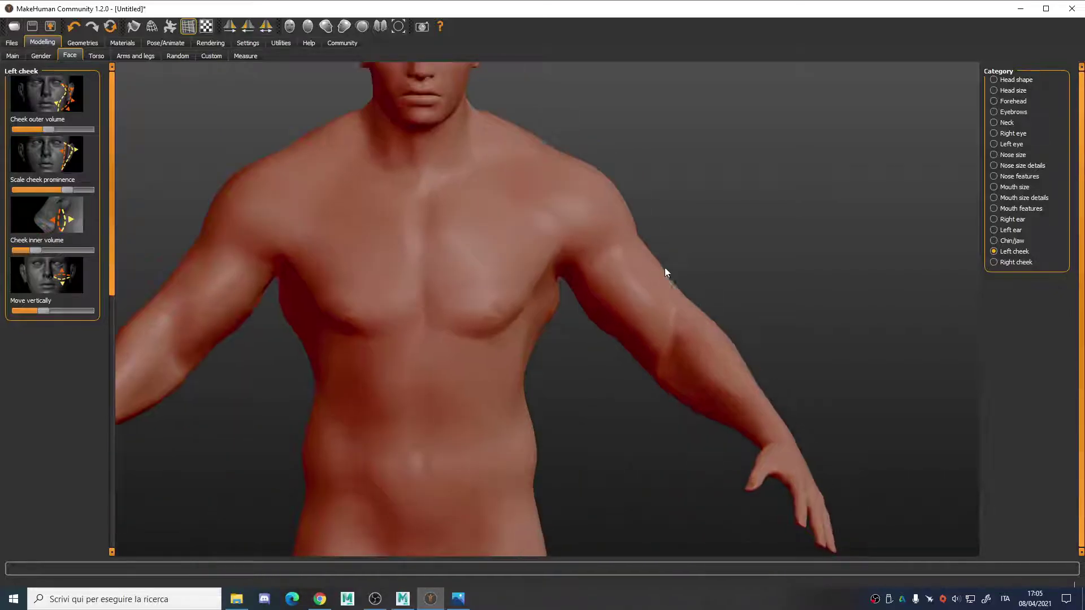
scroll(630, 205, "down", 6)
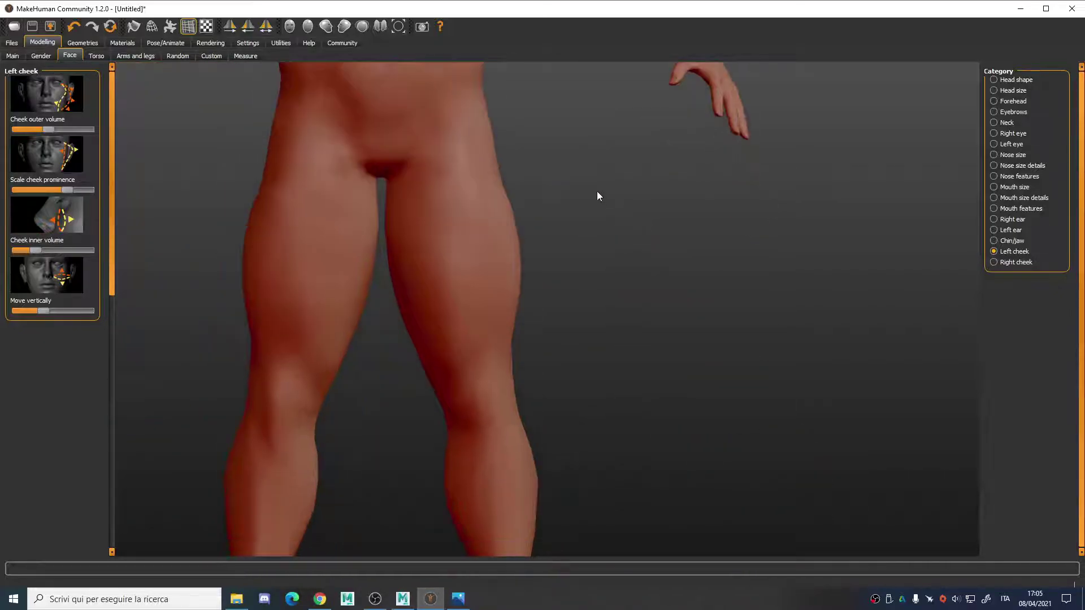
scroll(589, 179, "up", 2)
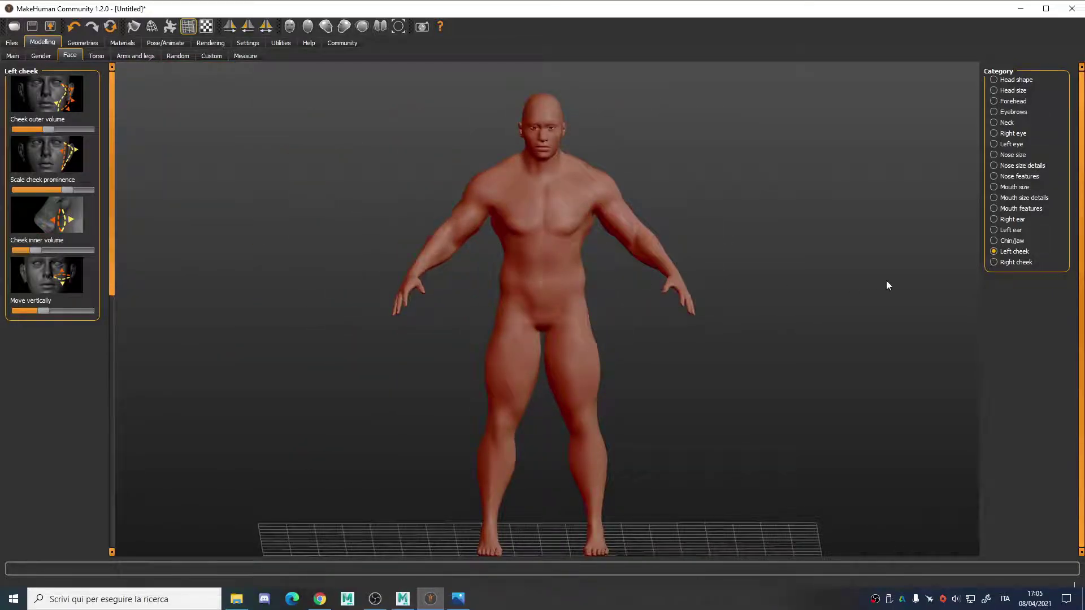
Step: Set the torso's vertical scale below neutral and its vertical position slightly below neutral, using body.jpg as reference
left_click(100, 56)
key("alt+Tab")
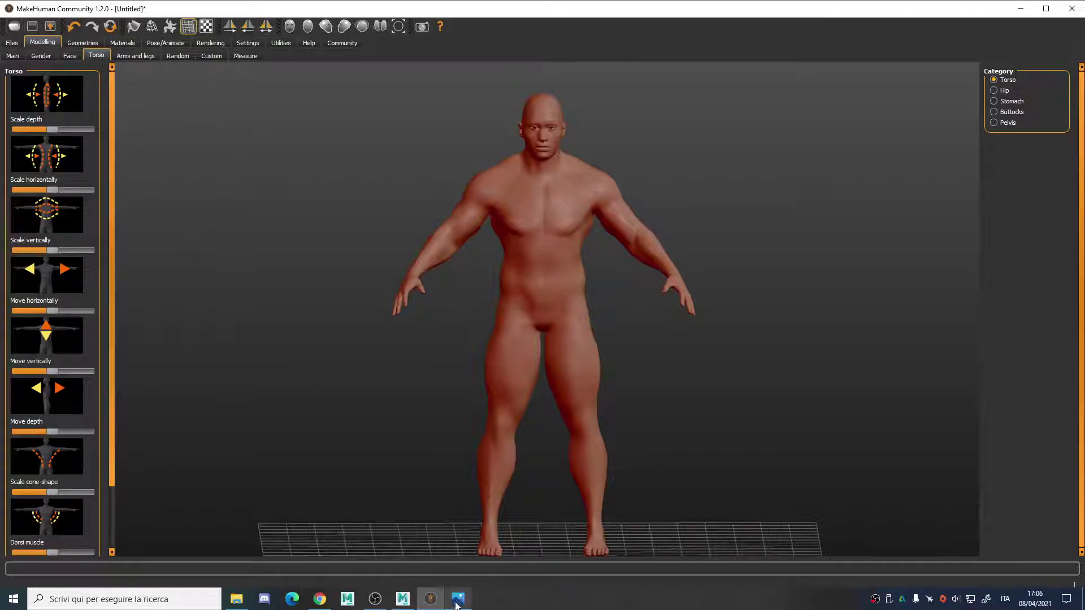
left_click(46, 301)
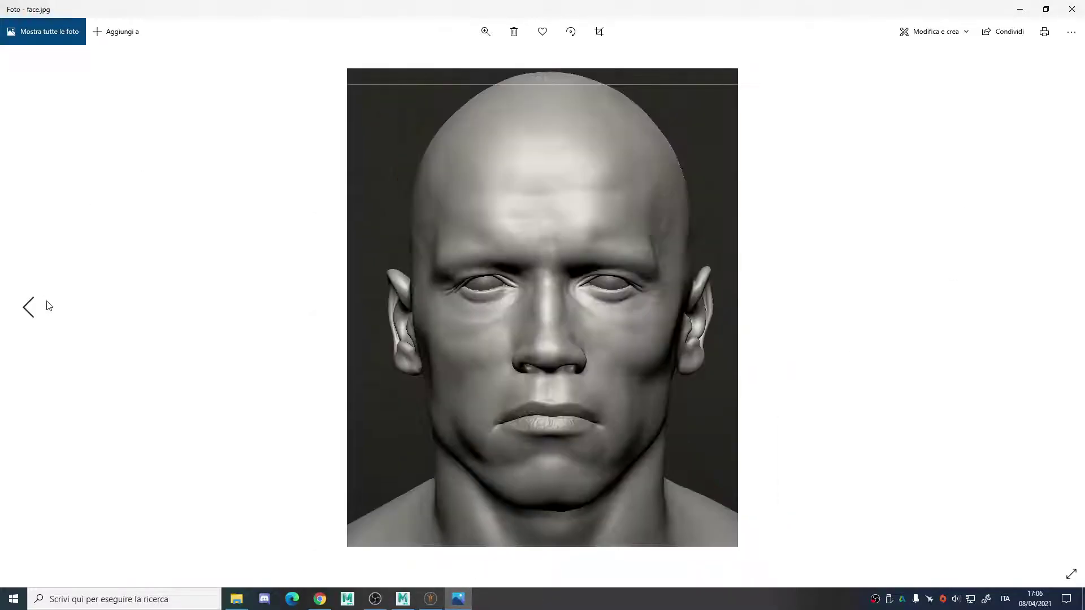
left_click(44, 306)
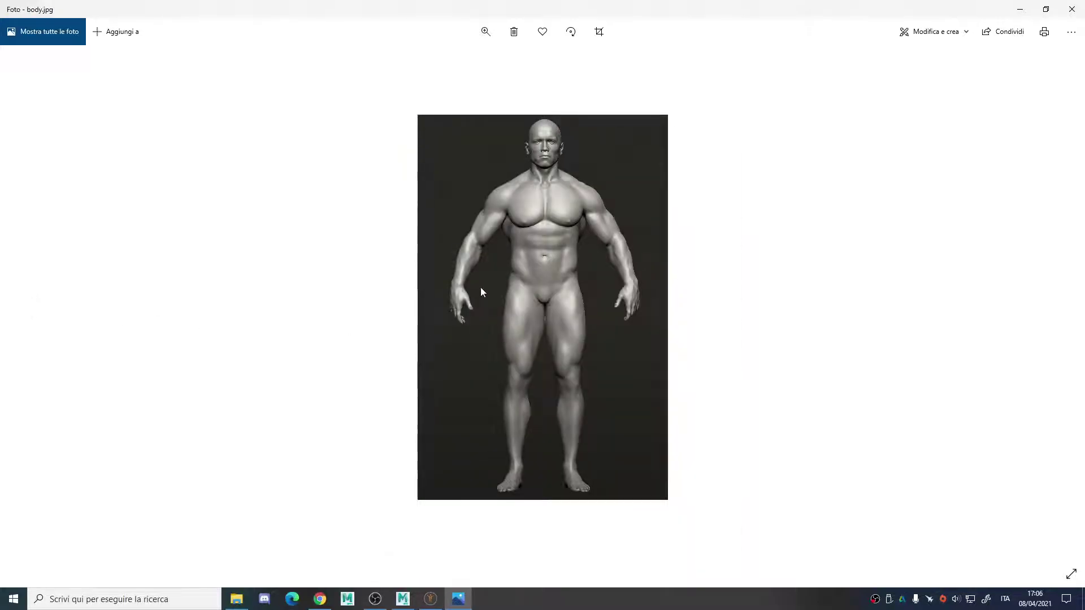
left_click(431, 599)
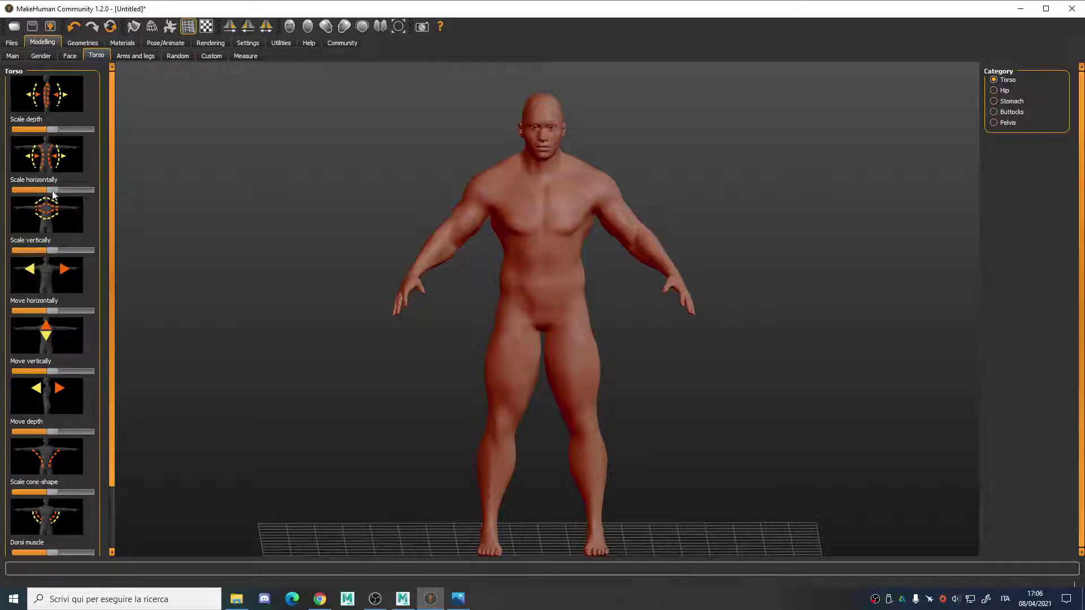
left_click_drag(54, 252, 35, 244)
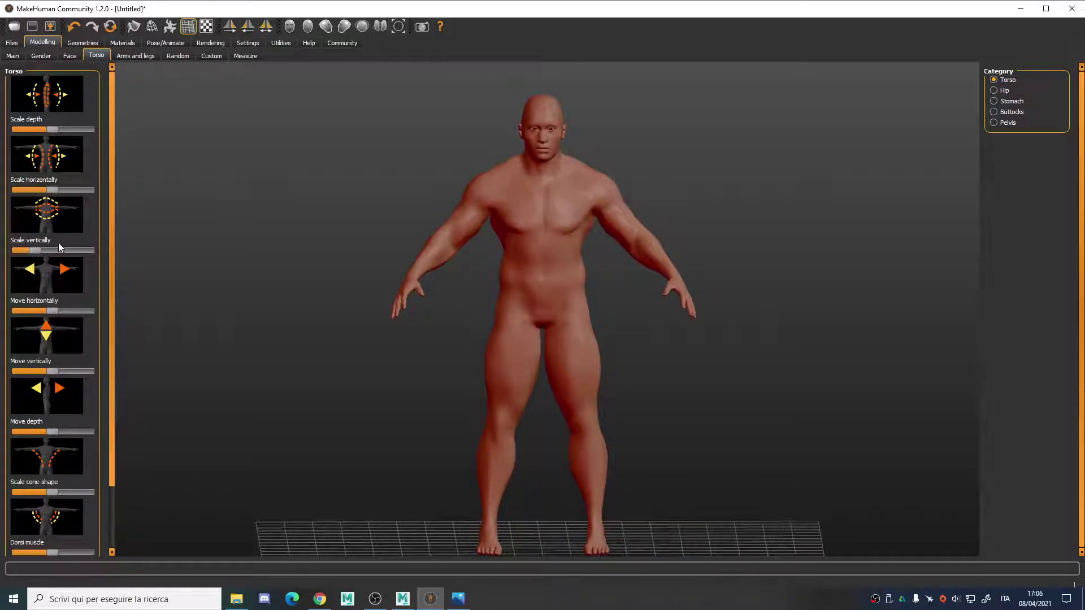
left_click_drag(58, 373, 49, 370)
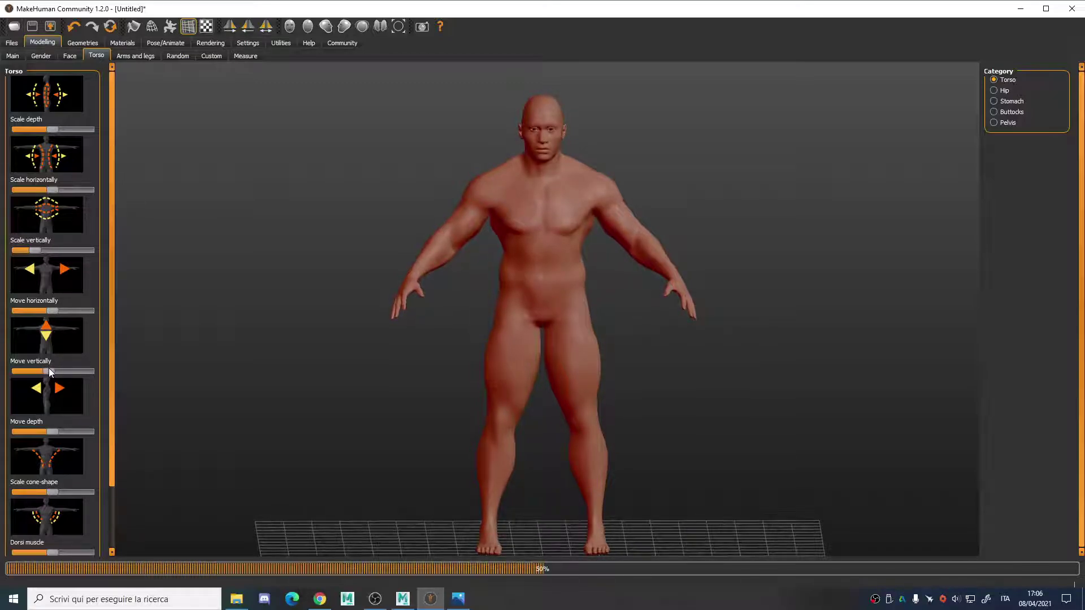
Step: Set the torso's cone-shape scale slightly above neutral
scroll(111, 322, "down", 3)
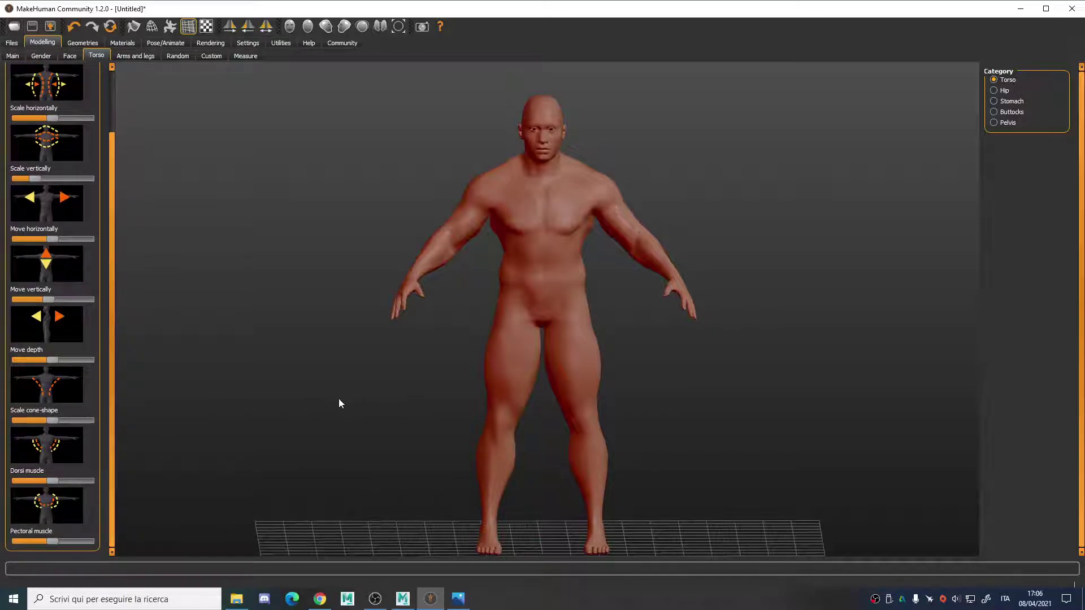
left_click_drag(51, 423, 65, 419)
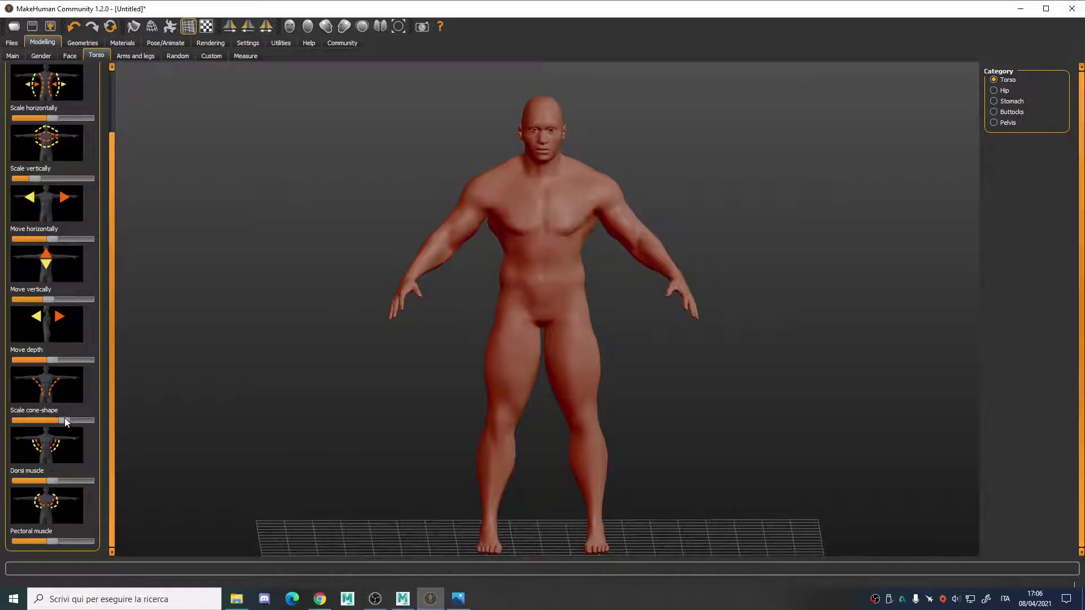
Step: Set the torso's dorsi muscle barely above neutral and its pectoral muscle slightly above neutral
left_click_drag(52, 481, 60, 479)
left_click_drag(77, 540, 213, 429)
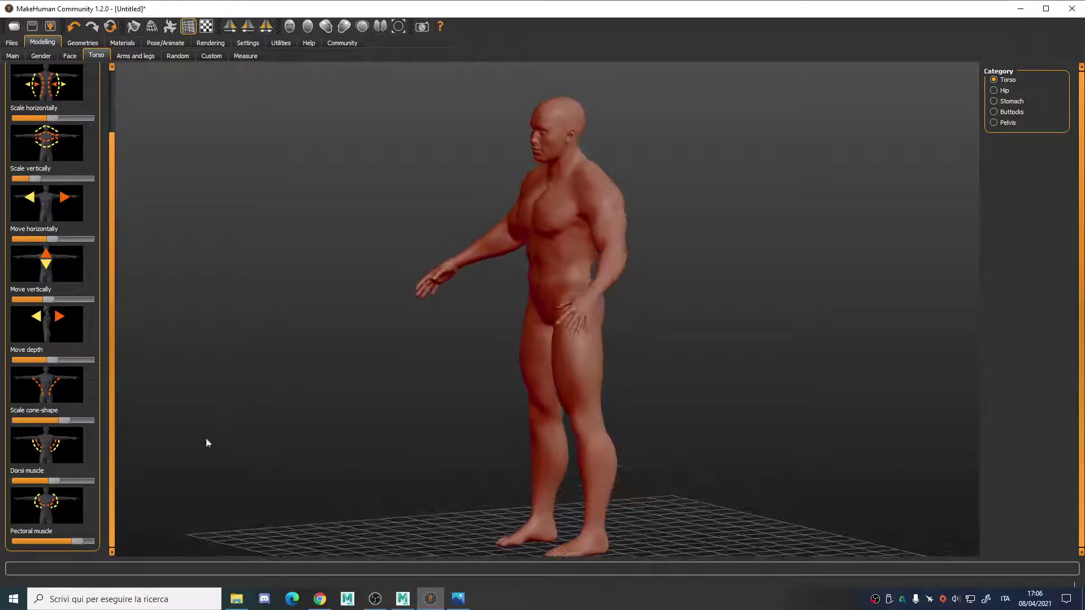
left_click_drag(62, 543, 61, 542)
left_click_drag(378, 332, 436, 327)
left_click_drag(62, 544, 66, 543)
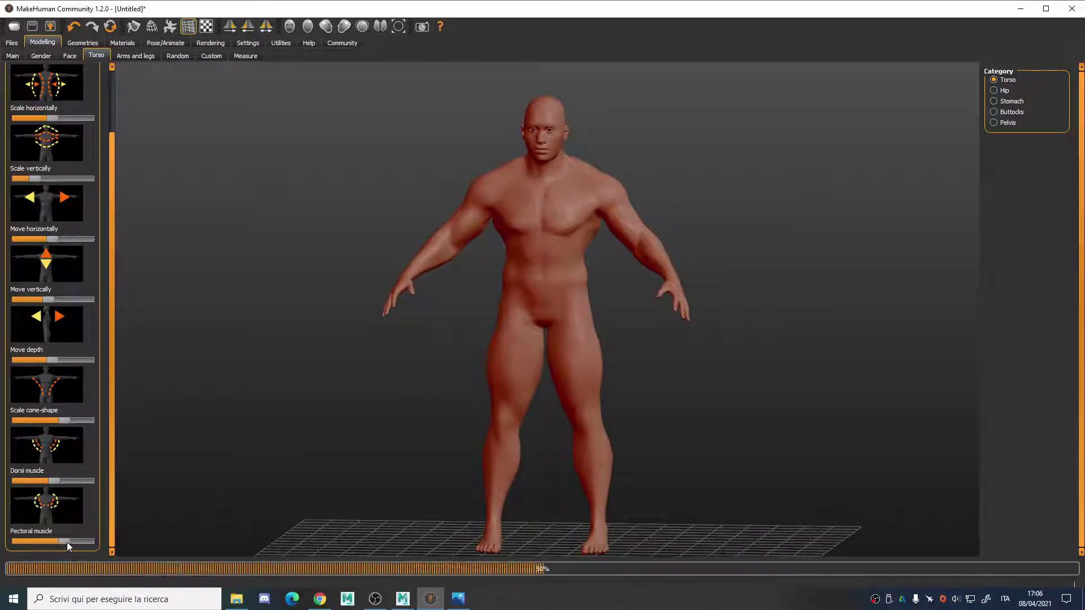
left_click_drag(363, 242, 375, 240)
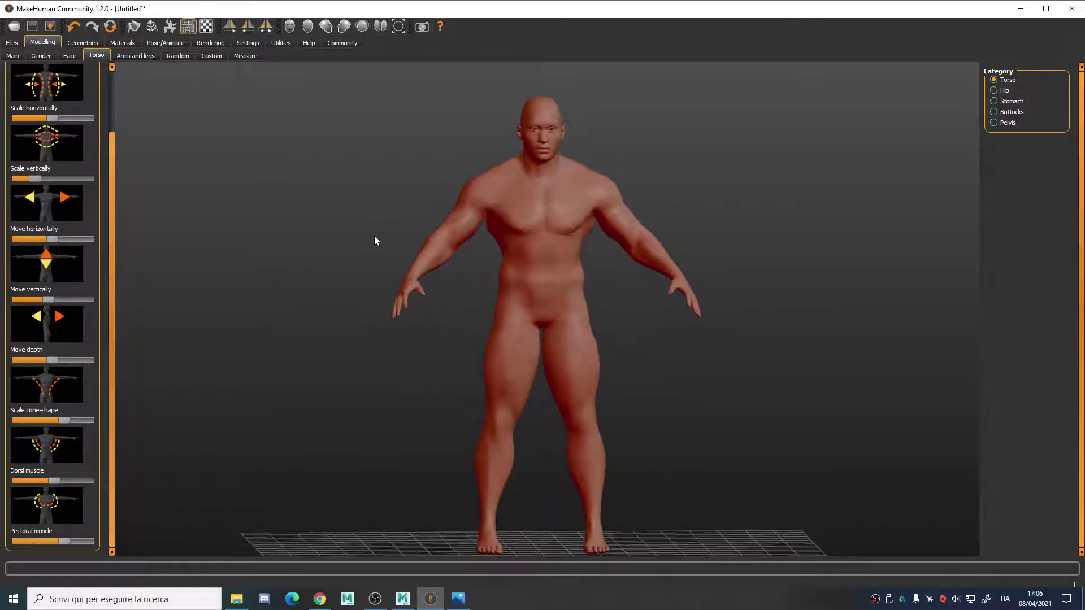
Step: Set the hip's horizontal scale slightly above neutral and its vertical scale slightly below neutral, using body.jpg as reference
left_click(449, 603)
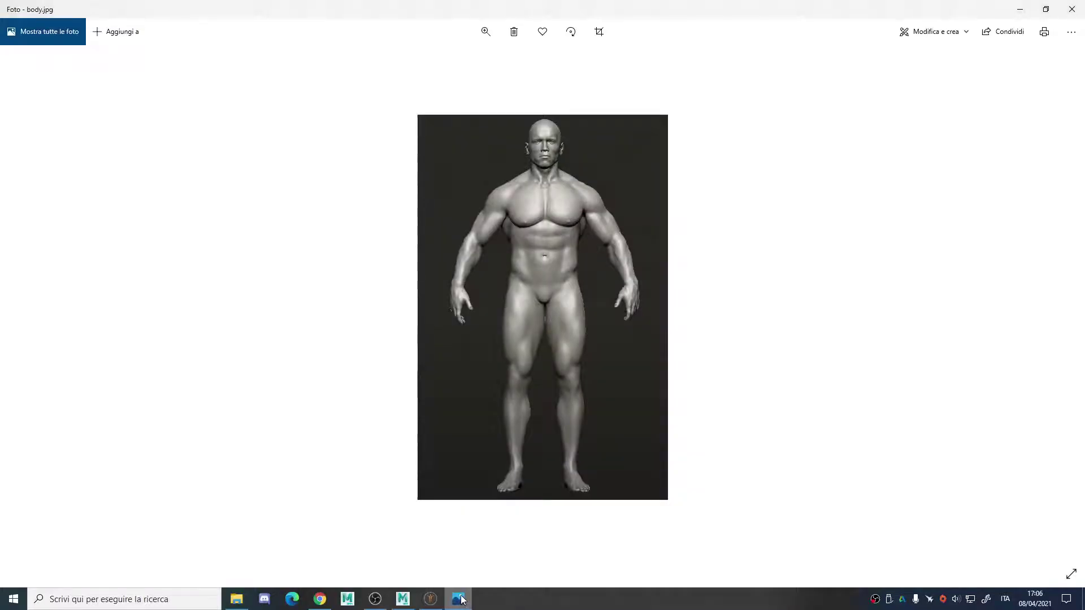
left_click(432, 601)
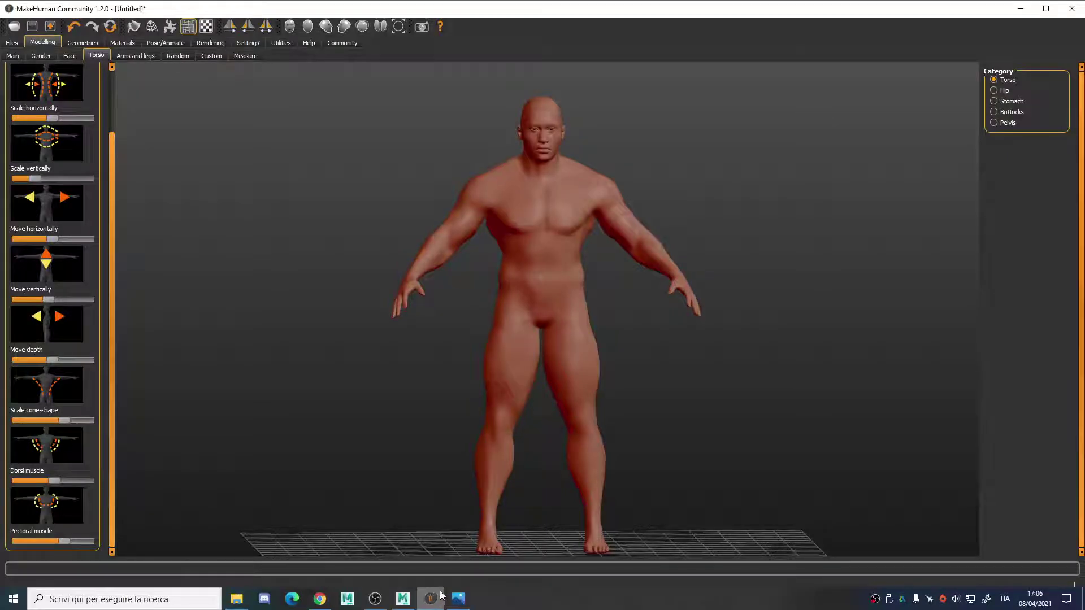
left_click(1003, 92)
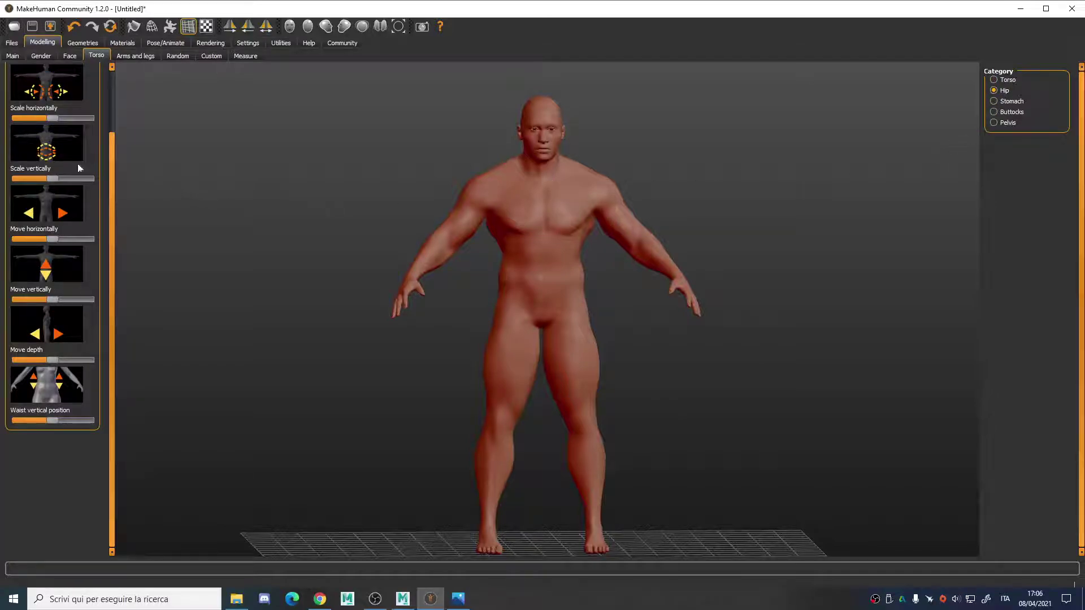
mouse_move(54, 118)
left_mouse_down()
mouse_move(43, 119)
mouse_move(63, 118)
left_mouse_up()
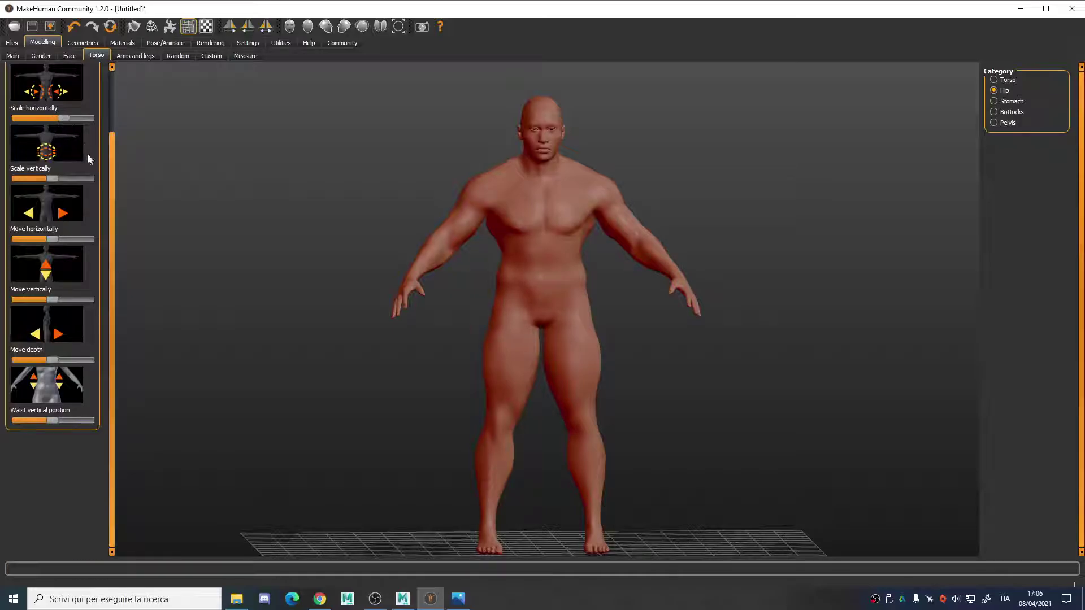
left_click(458, 599)
left_click(431, 599)
left_click_drag(47, 179, 47, 179)
Step: Set the hip's vertical position barely below neutral and the waist vertical position slightly above neutral
mouse_move(55, 303)
left_mouse_down()
mouse_move(31, 302)
mouse_move(44, 302)
left_mouse_up()
left_click_drag(60, 421, 78, 423)
mouse_move(389, 381)
left_mouse_down()
mouse_move(348, 385)
mouse_move(388, 383)
left_mouse_up()
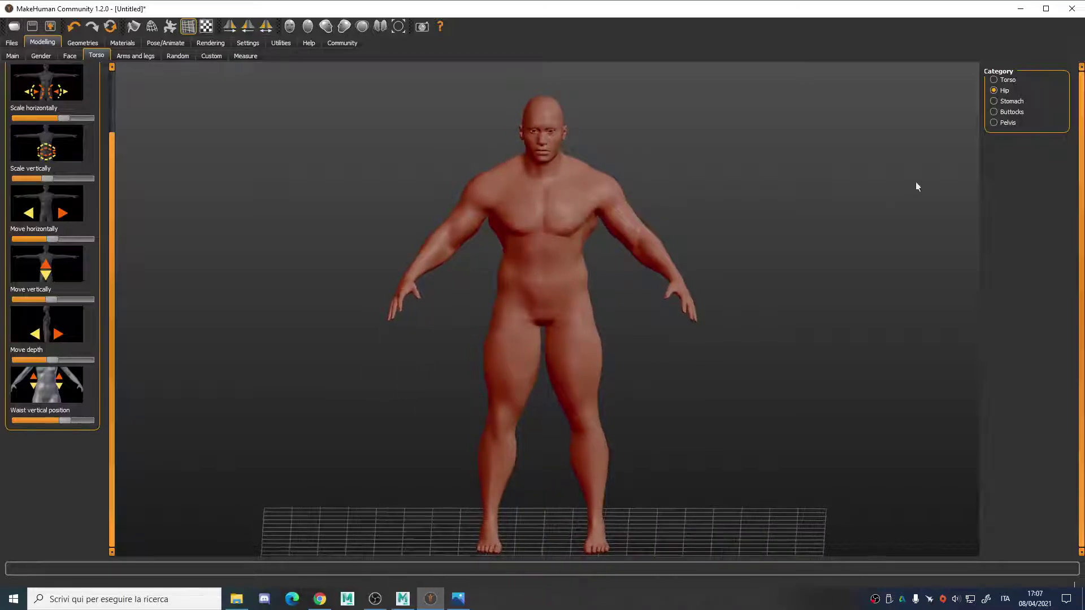
Step: Raise the first buttocks setting slightly above neutral, checking the figure from the side
left_click(1012, 101)
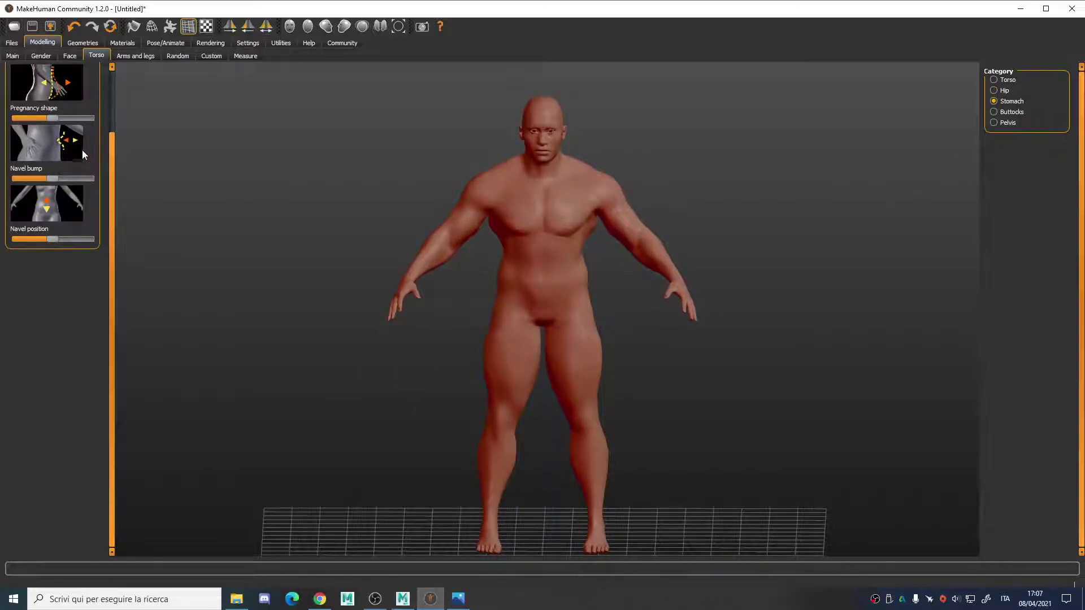
left_click(1011, 113)
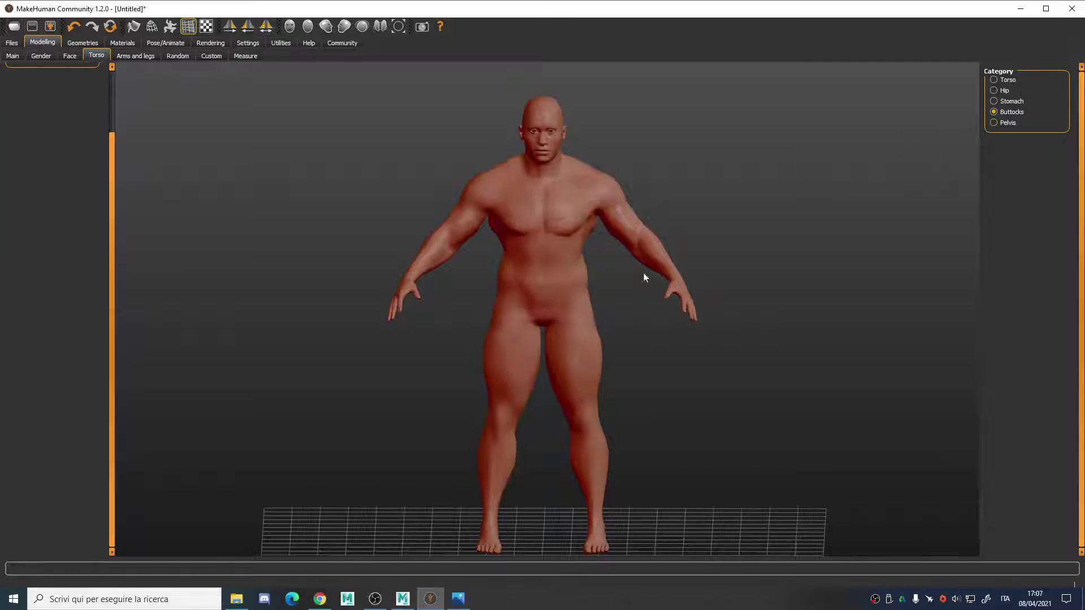
left_click(110, 79)
left_click_drag(666, 332, 503, 333)
left_click_drag(52, 129, 63, 130)
left_click_drag(307, 185, 486, 195)
Step: Set the pelvis muscular tone slightly above neutral and the genital volume close to maximum
left_click(1009, 123)
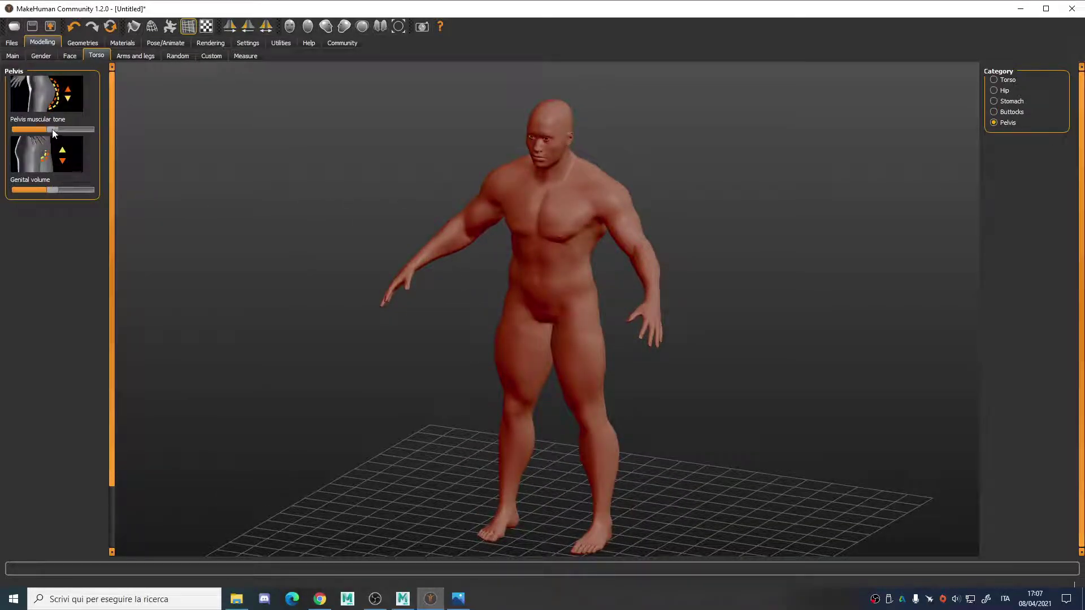
left_click_drag(57, 131, 63, 129)
left_click_drag(309, 233, 330, 214)
left_click_drag(65, 192, 84, 194)
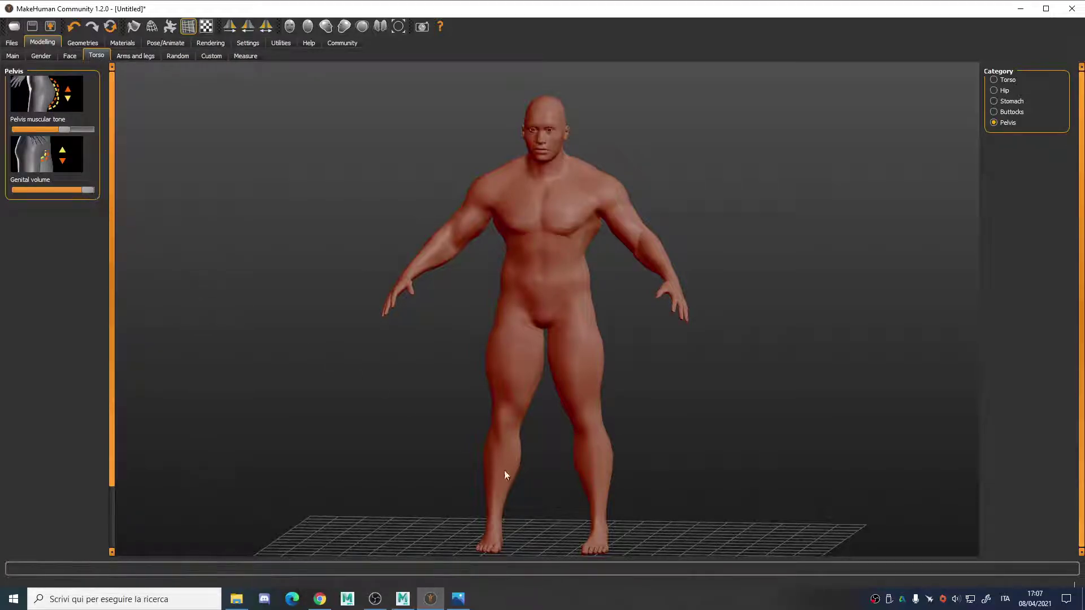
Step: Compare the figure's arms, legs and overall proportions with body.jpg, with the arm and leg modelling settings open
left_click(467, 598)
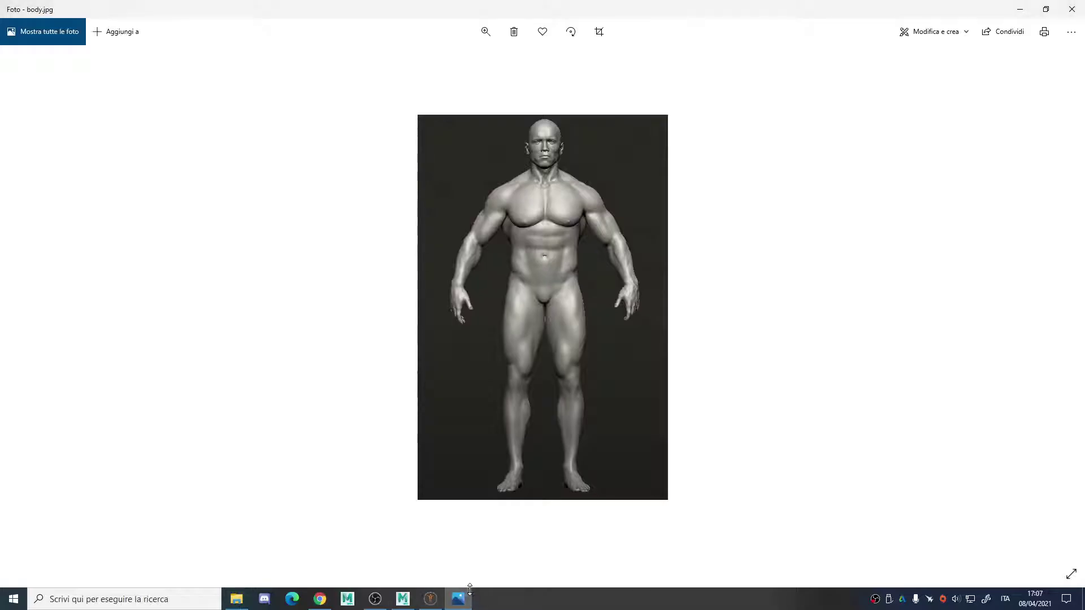
left_click(431, 599)
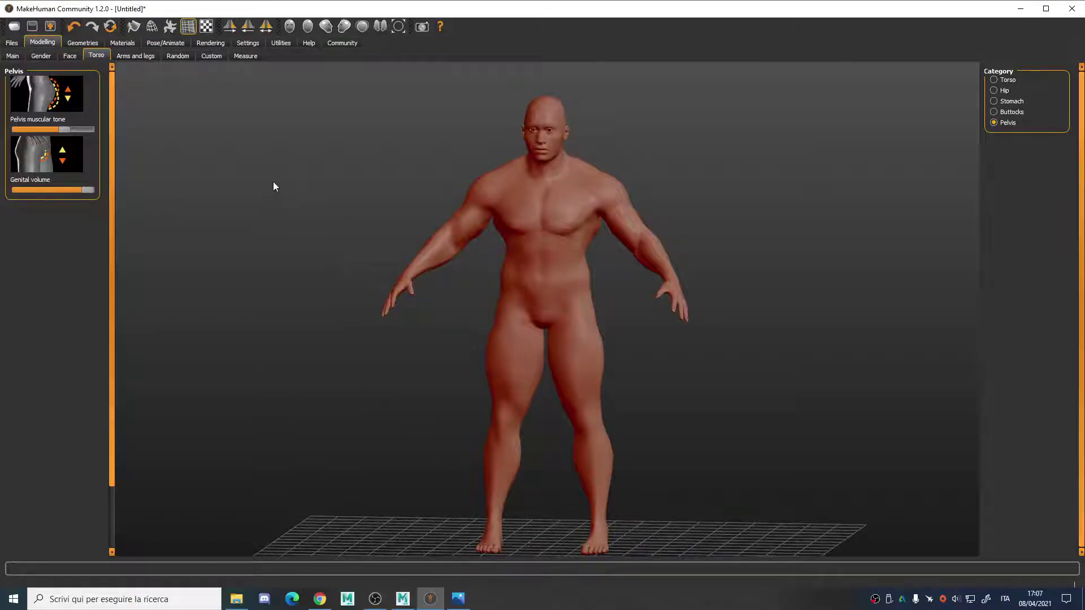
left_click(141, 56)
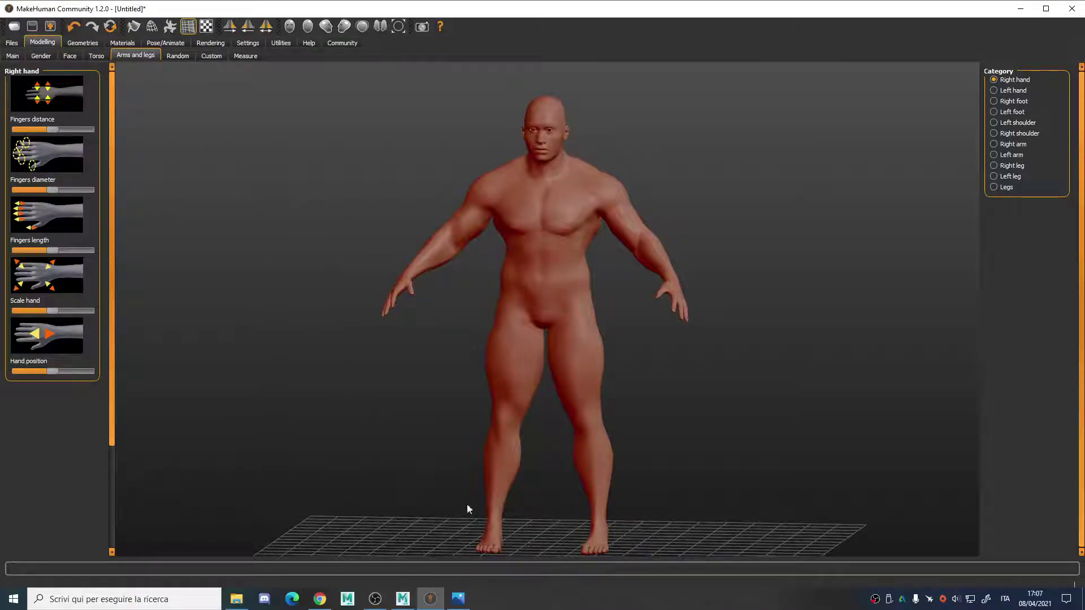
left_click(459, 599)
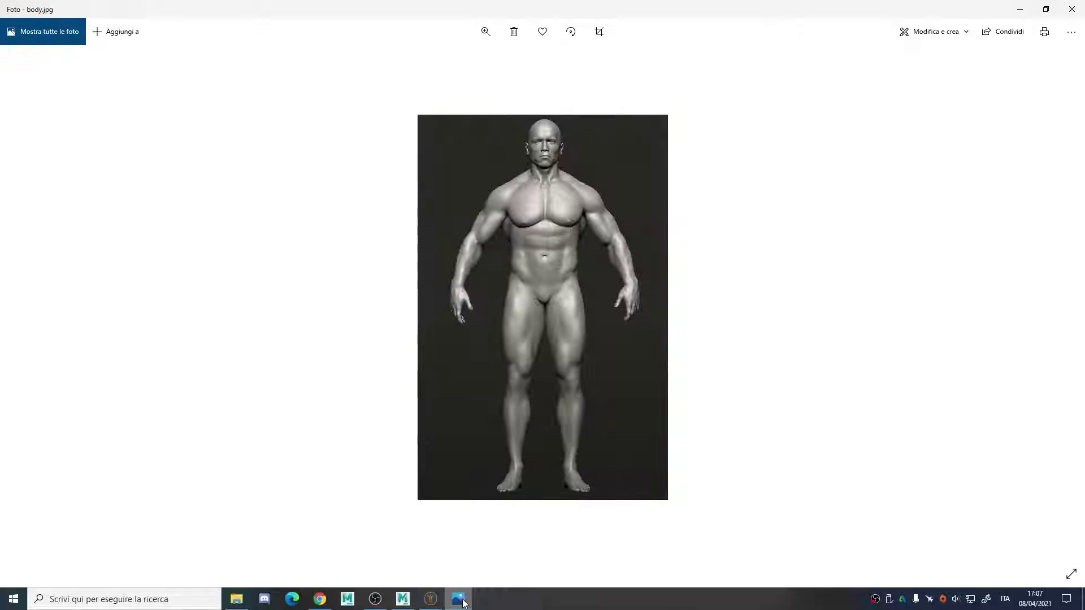
left_click(431, 599)
key("Up")
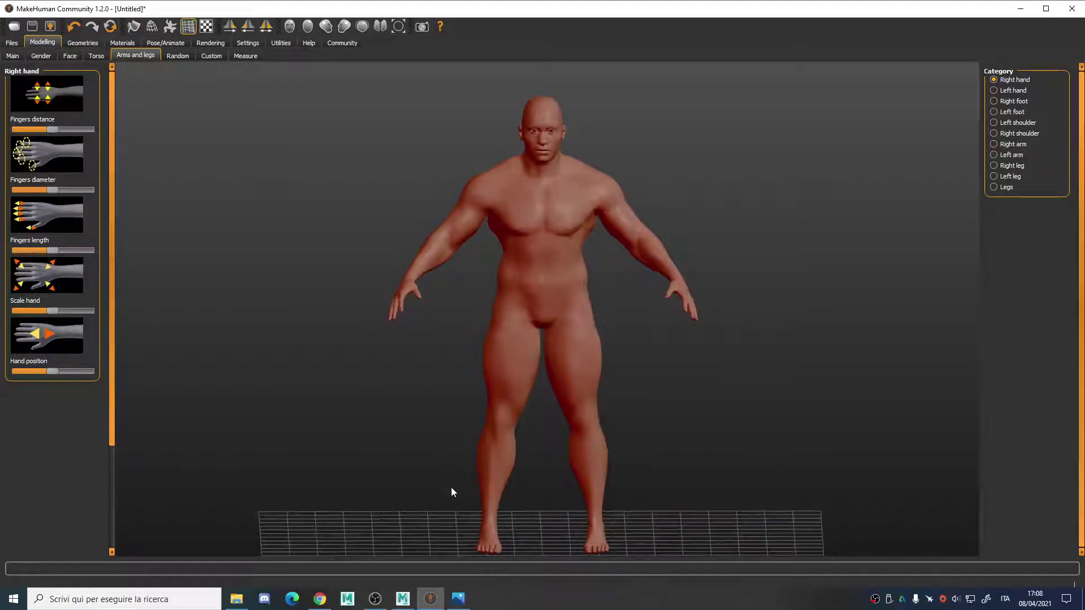
left_click(459, 601)
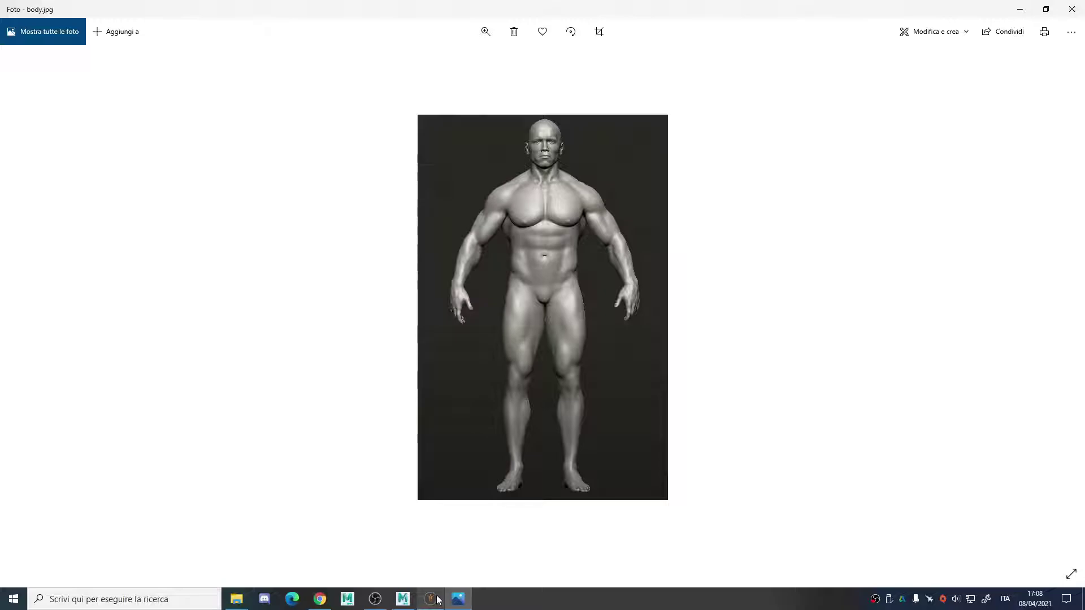
mouse_move(439, 600)
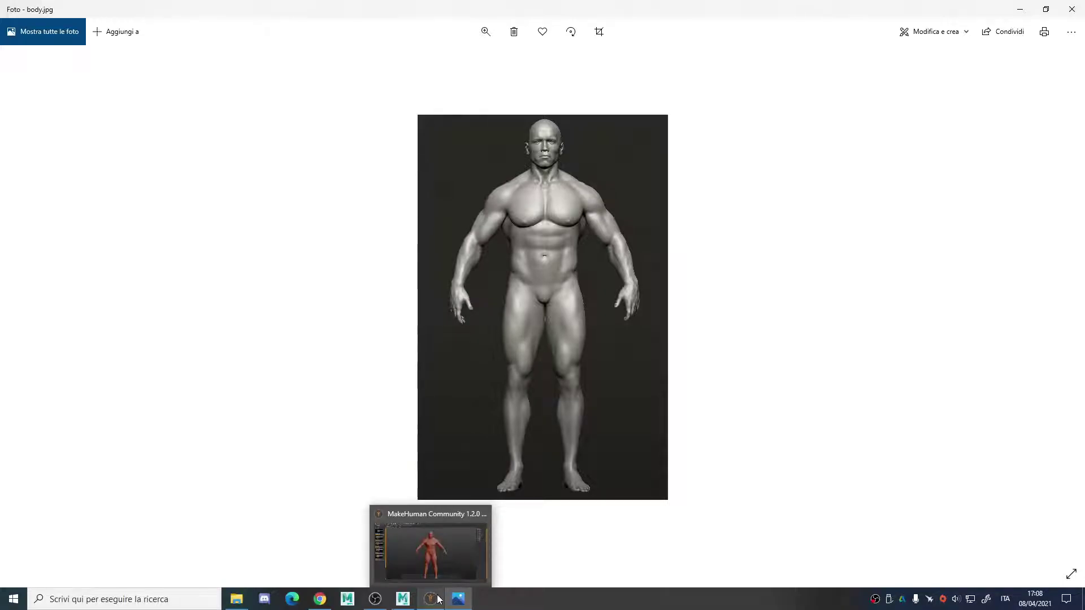
left_click(439, 599)
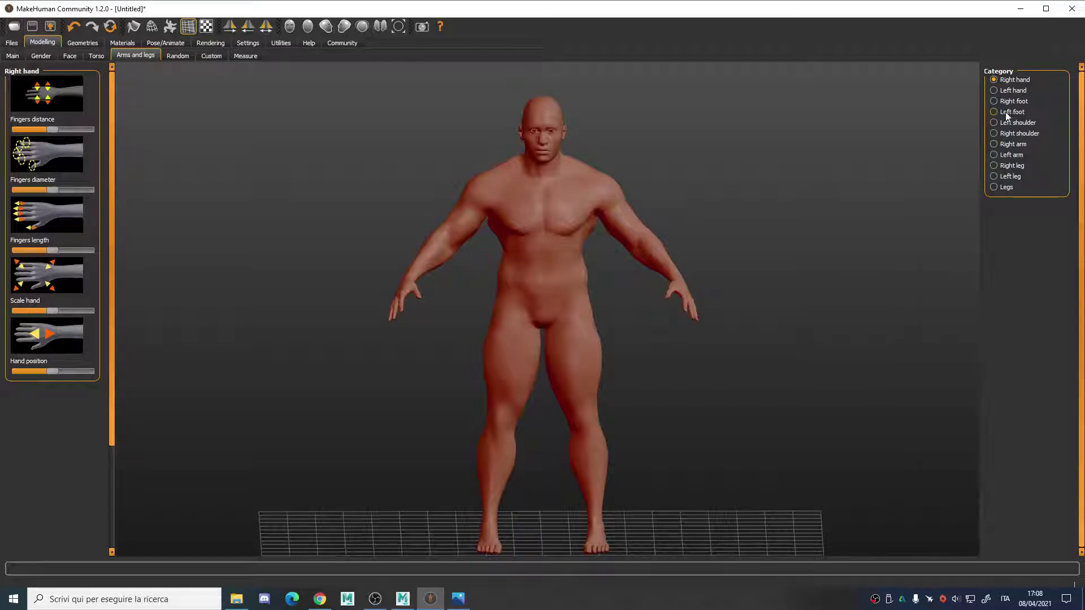
Step: Set the right leg's lowerleg skinny-fat slightly below neutral and its upperleg horizontal scale well below neutral
left_click(1005, 168)
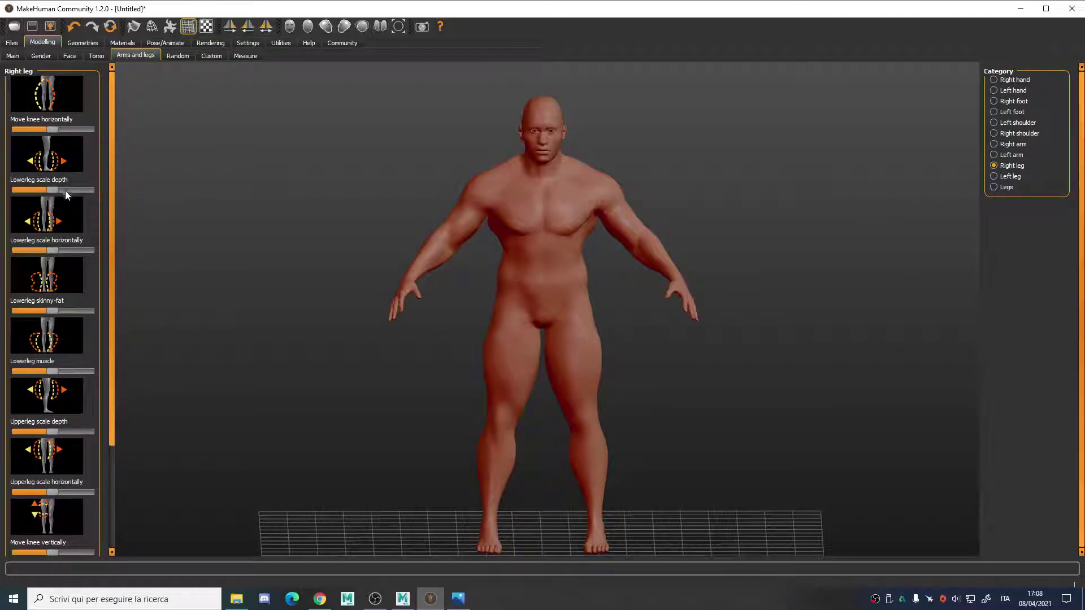
mouse_move(56, 310)
left_mouse_down()
mouse_move(21, 311)
mouse_move(52, 311)
left_mouse_up()
scroll(56, 371, "down", 4)
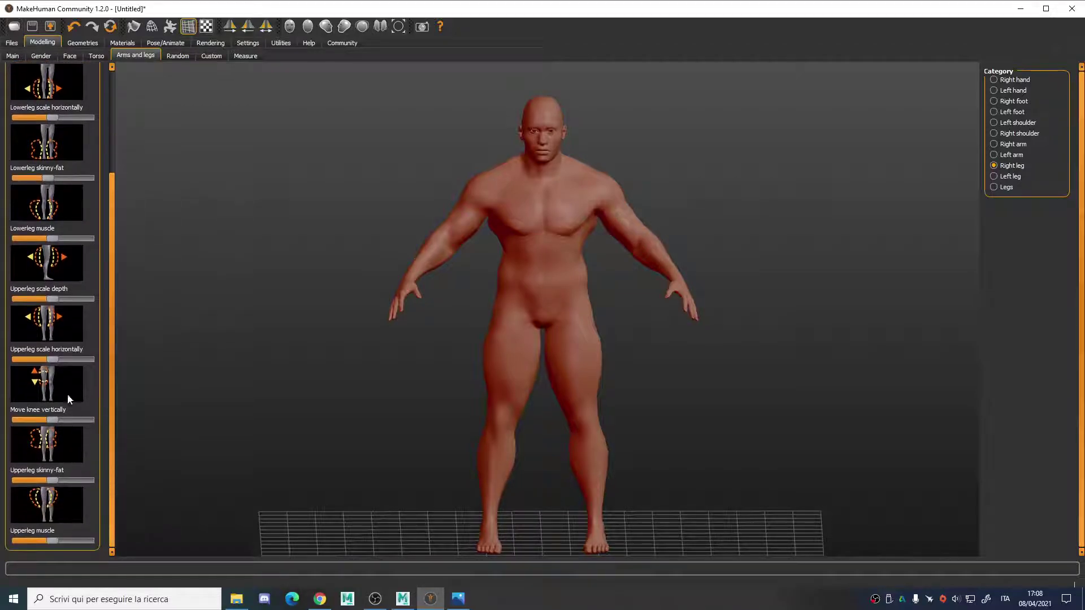
left_click_drag(52, 361, 50, 366)
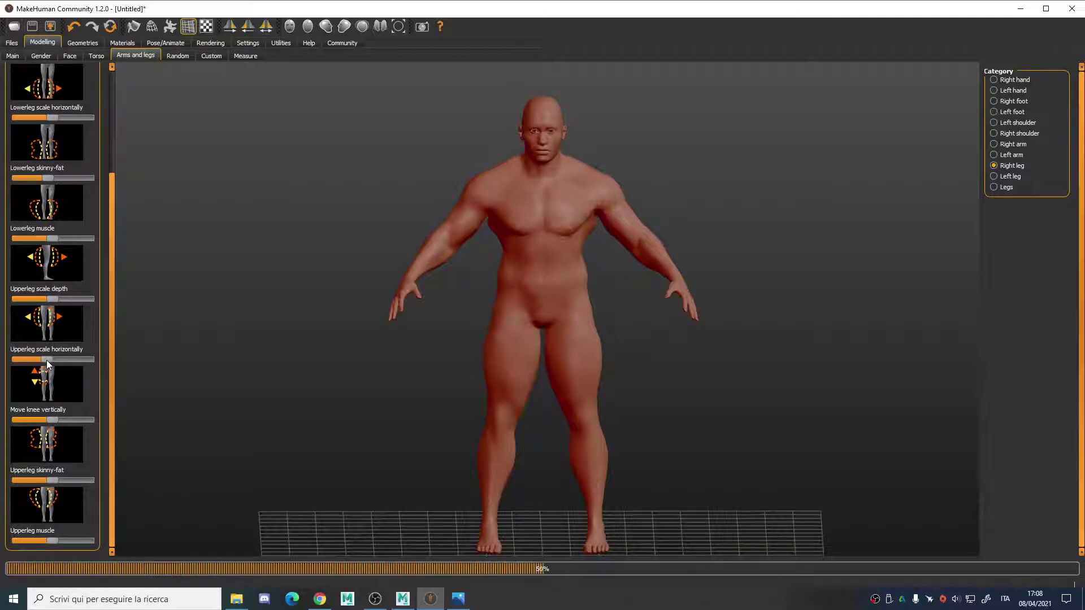
left_click(48, 360)
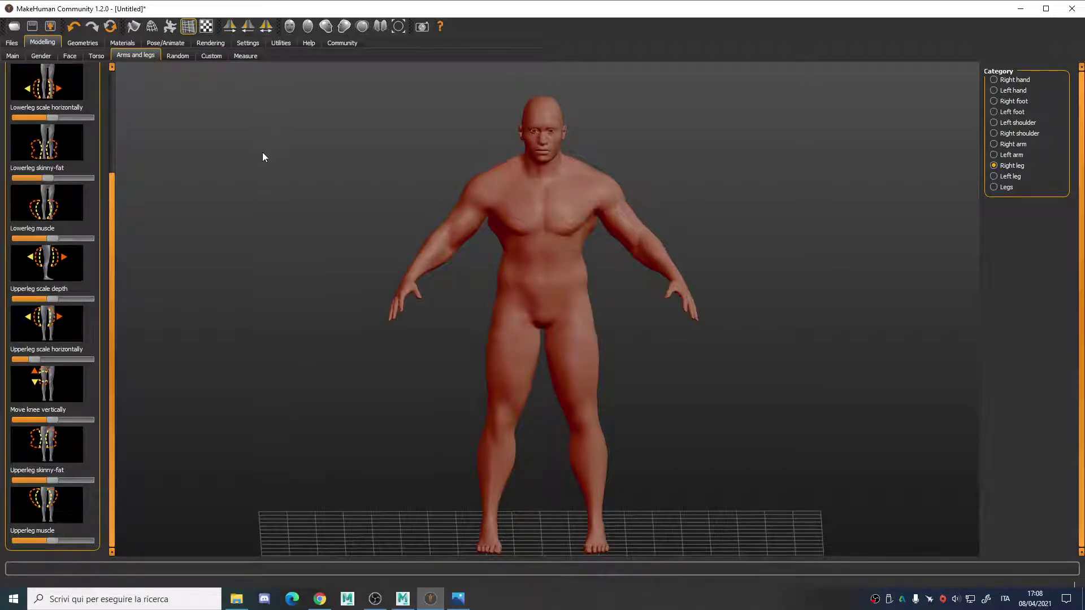
Step: Set the right lower leg's horizontal scale slightly below neutral, using body.jpg as reference
left_click(458, 599)
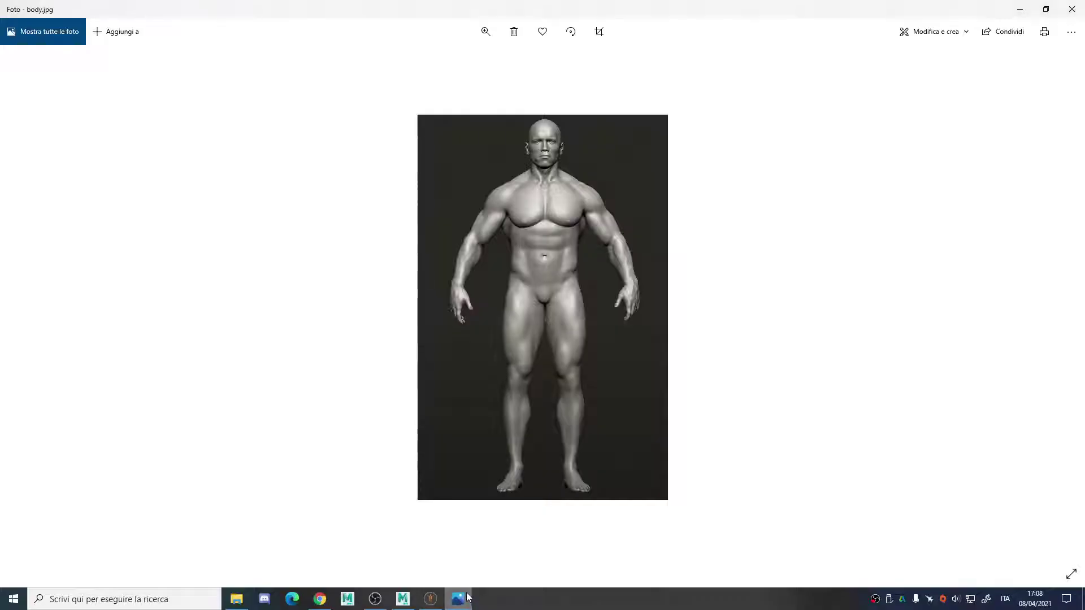
left_click(431, 600)
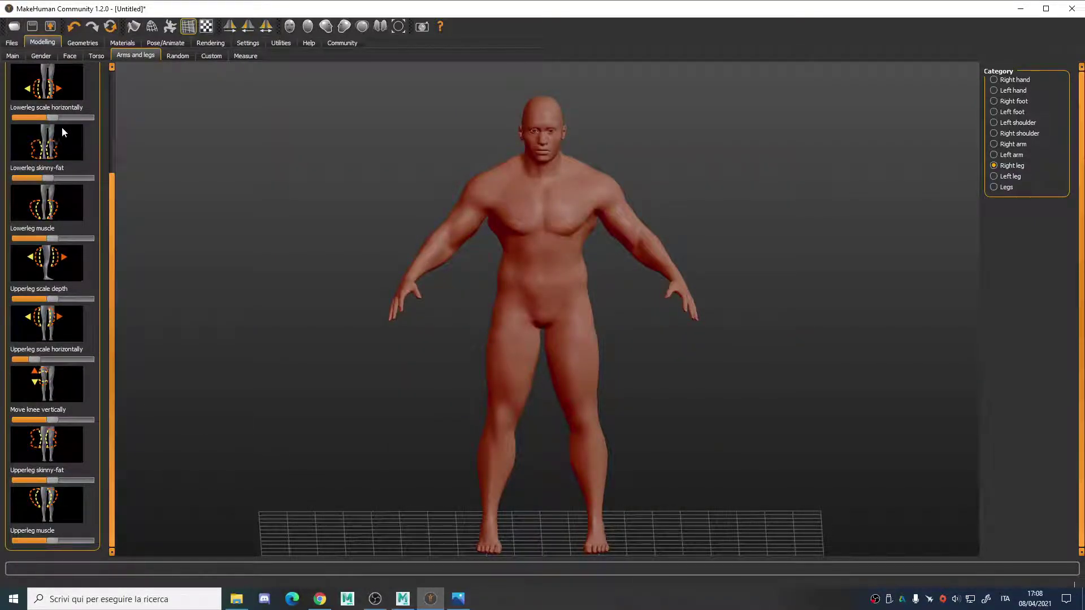
left_click_drag(55, 117, 42, 118)
Step: Set the right knee's vertical position above neutral after checking body.jpg, and mirror the leg settings to the other side
left_click(457, 600)
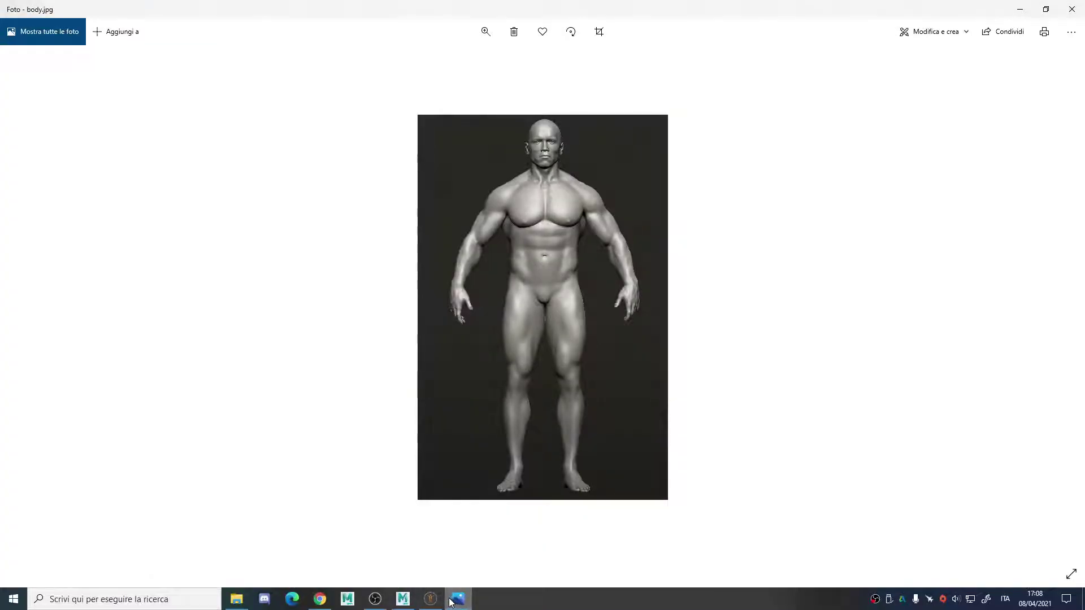
left_click(433, 600)
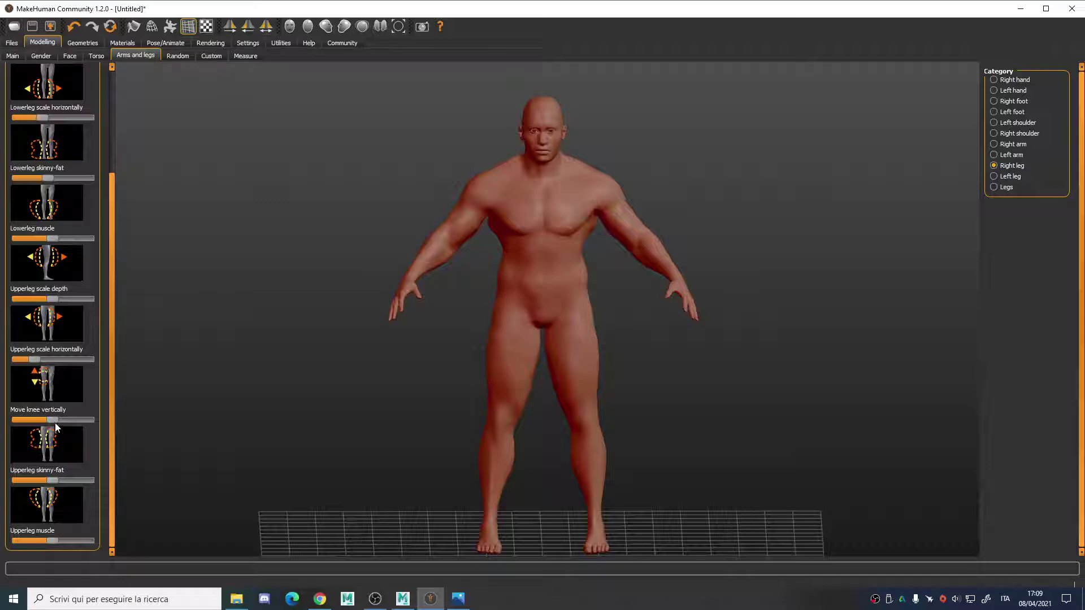
left_click_drag(38, 420, 68, 420)
left_click(235, 33)
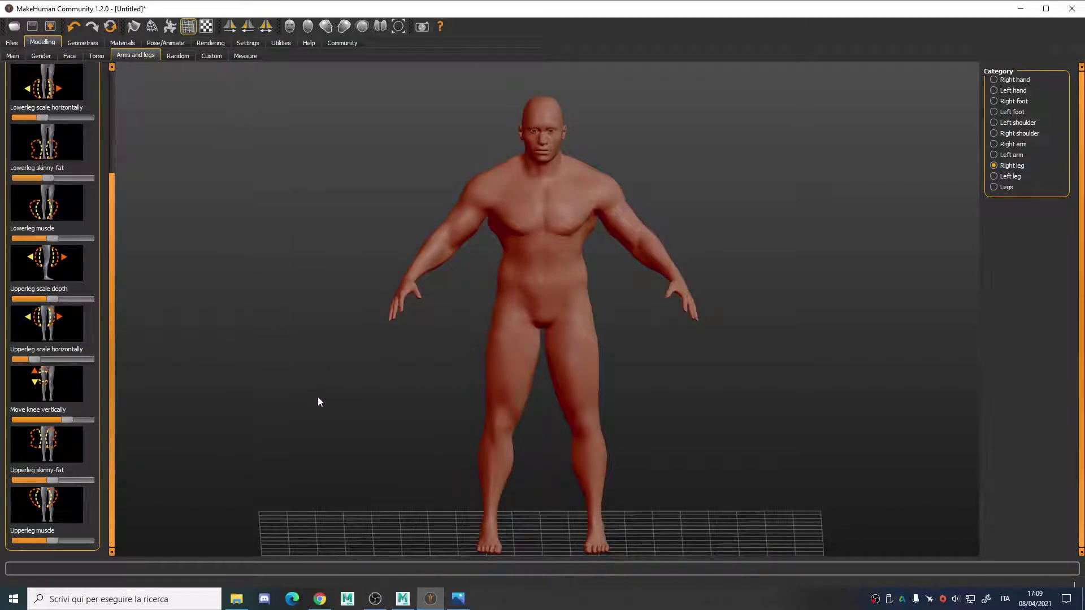
Step: Set the right leg's upperleg muscle slightly above neutral and compare the legs with body.jpg
left_click(457, 599)
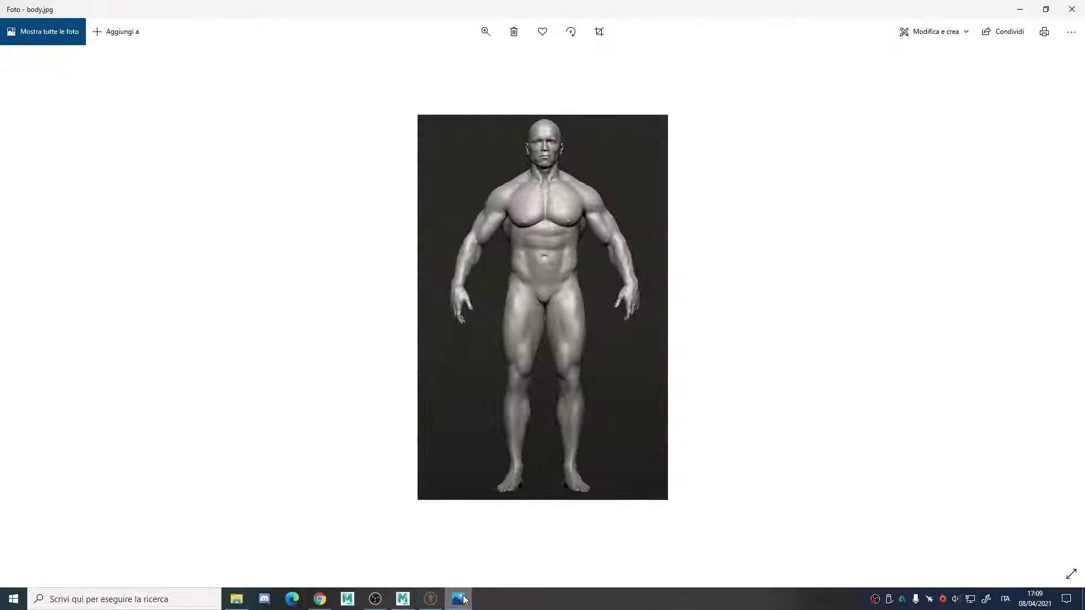
left_click(431, 599)
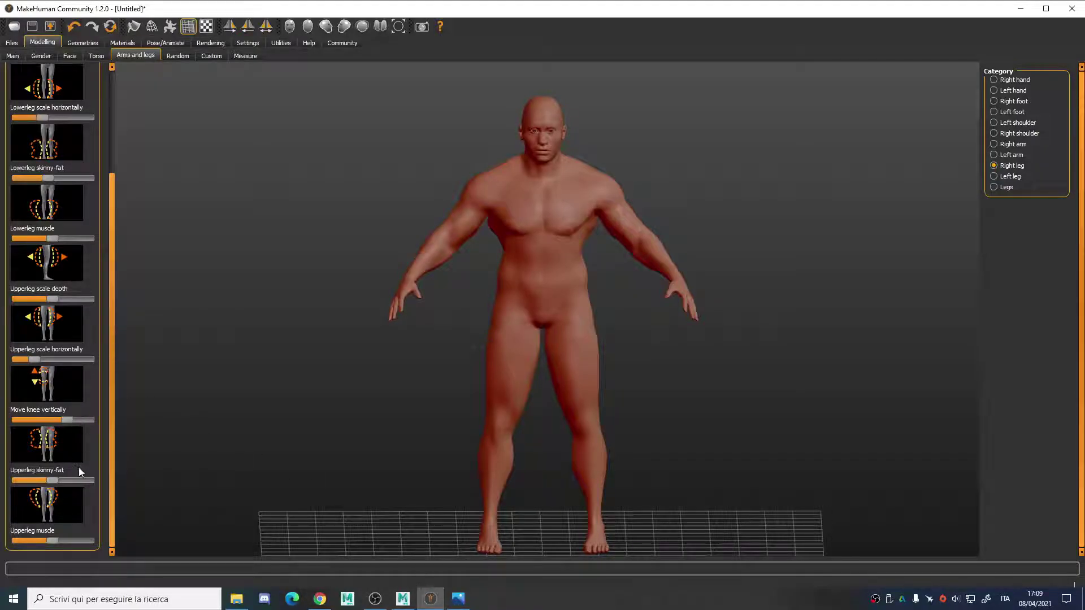
left_click(65, 541)
left_click(459, 599)
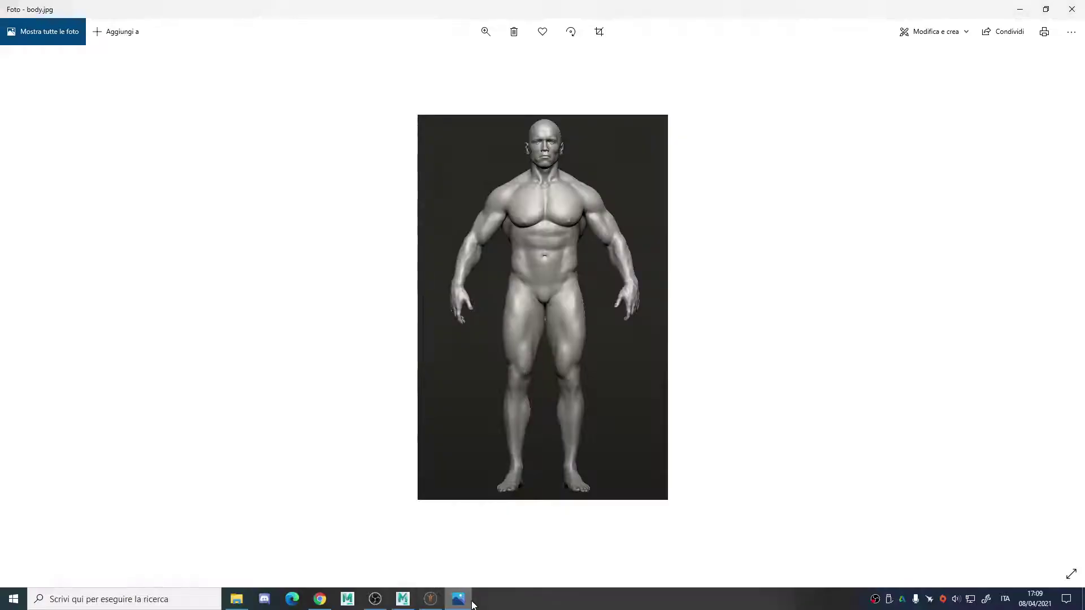
left_click(433, 601)
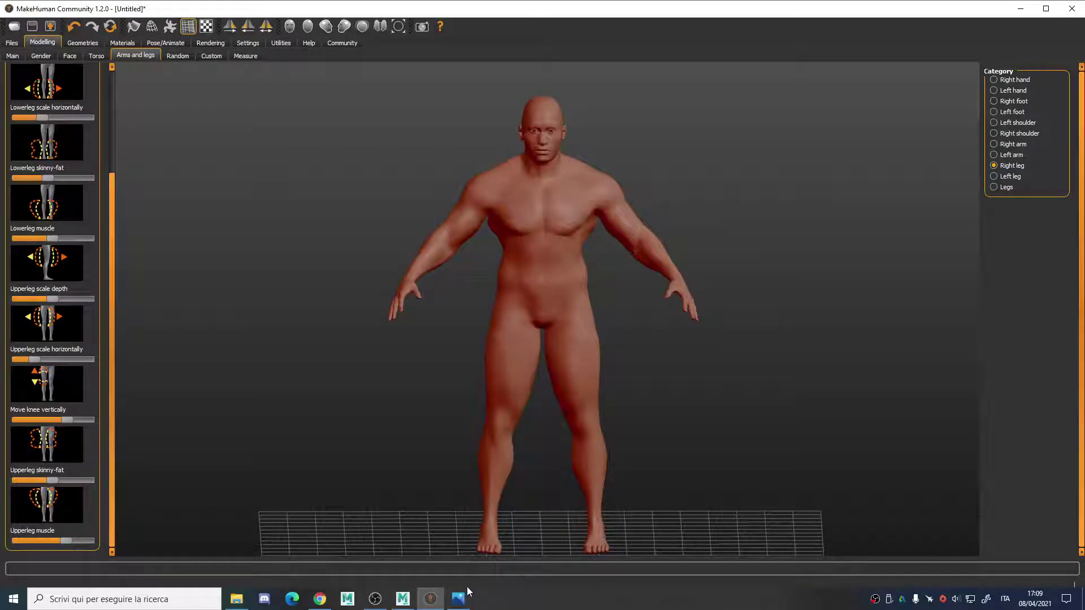
left_click(460, 599)
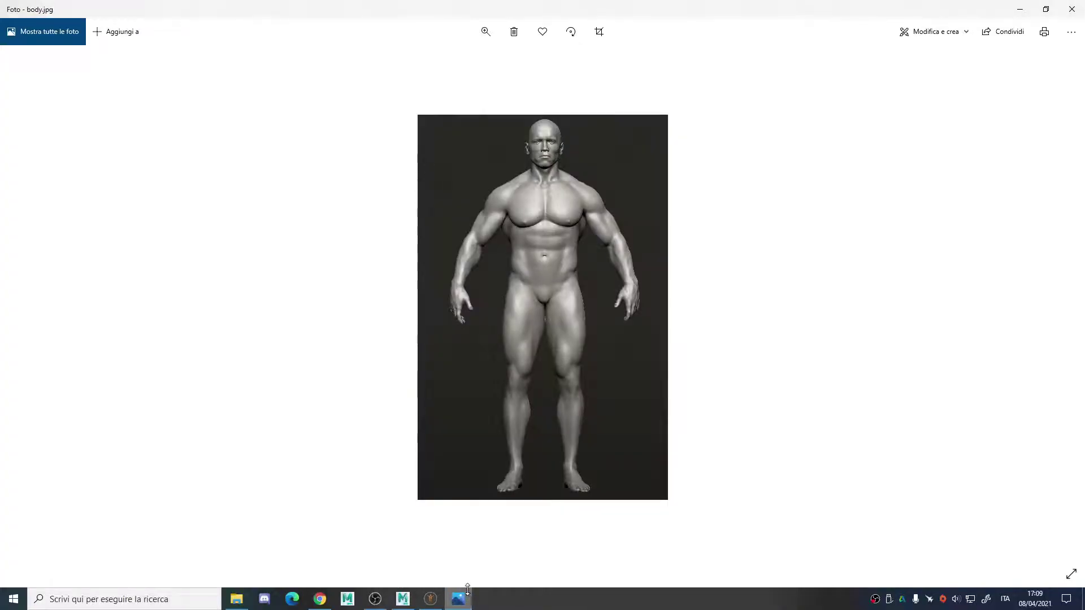
left_click(434, 600)
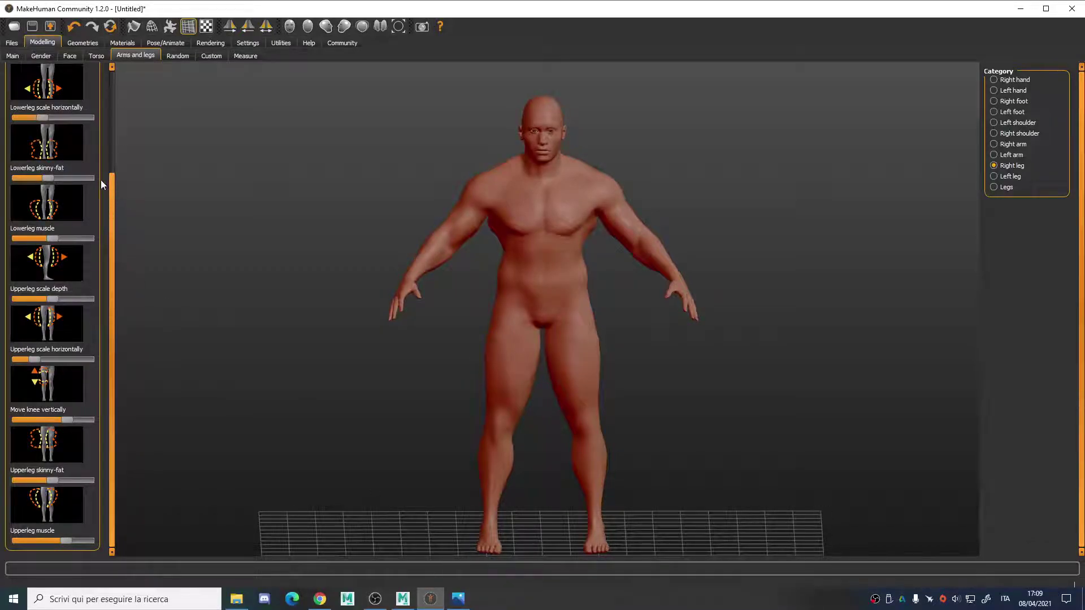
Step: Reduce the right leg's upperleg horizontal scale a little further below neutral and compare the thighs with body.jpg
left_click_drag(35, 360, 31, 361)
left_click(458, 595)
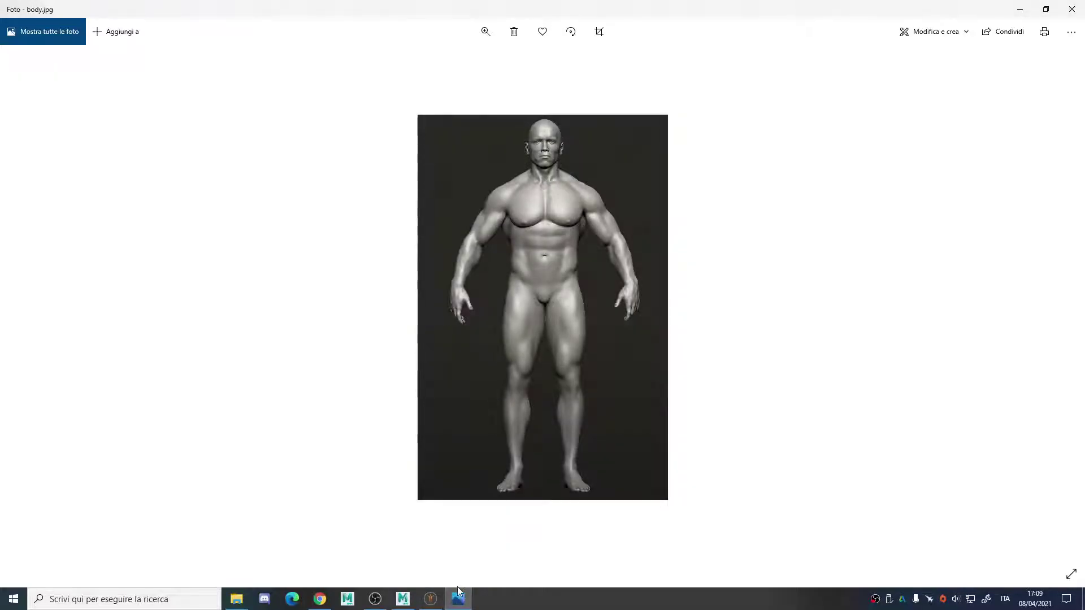
left_click(432, 599)
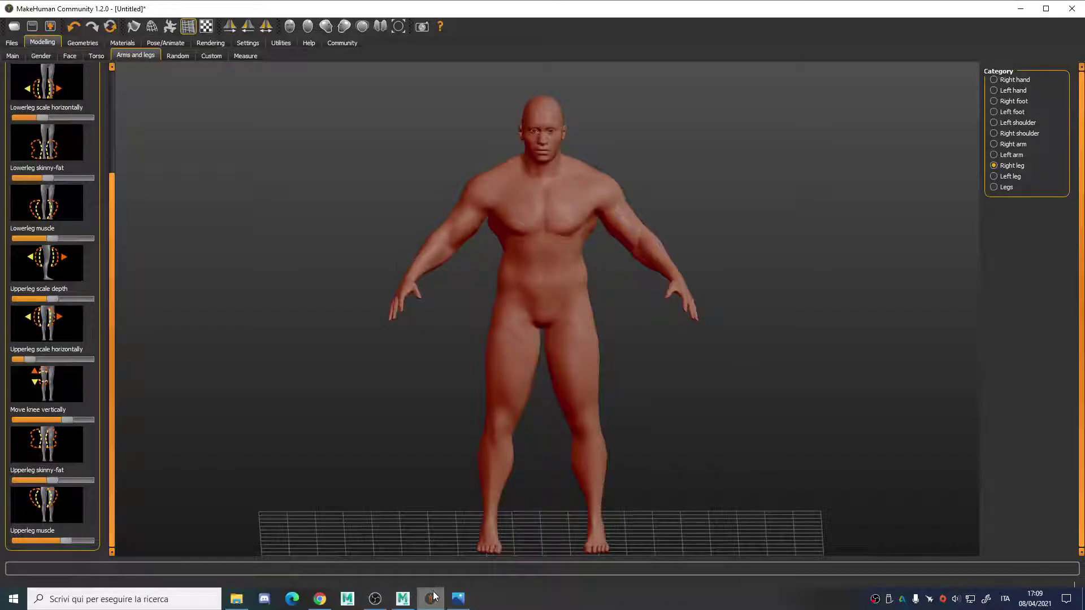
left_click(455, 599)
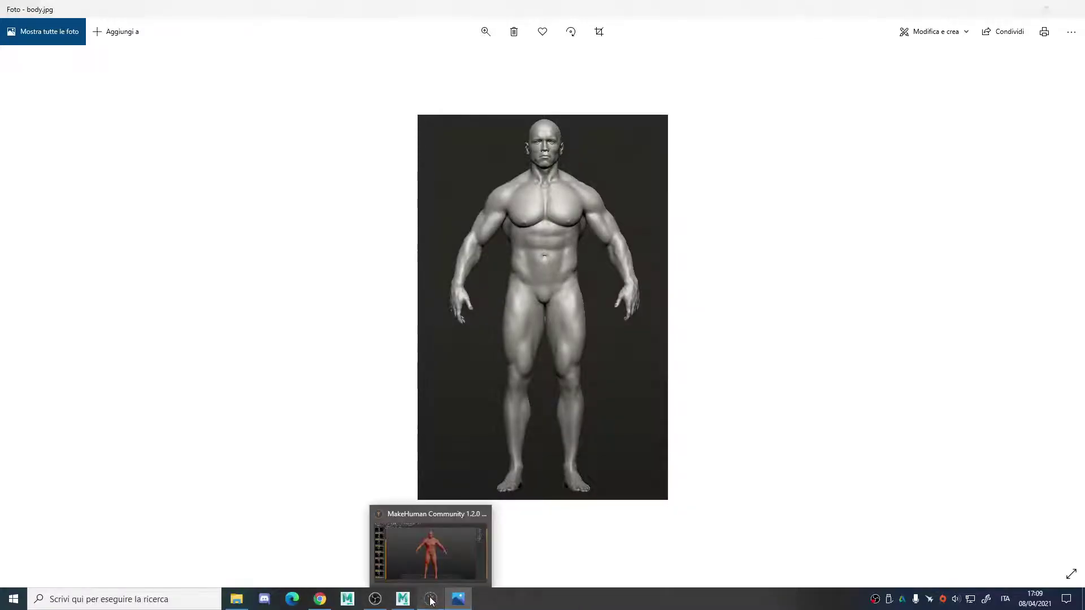
left_click(430, 599)
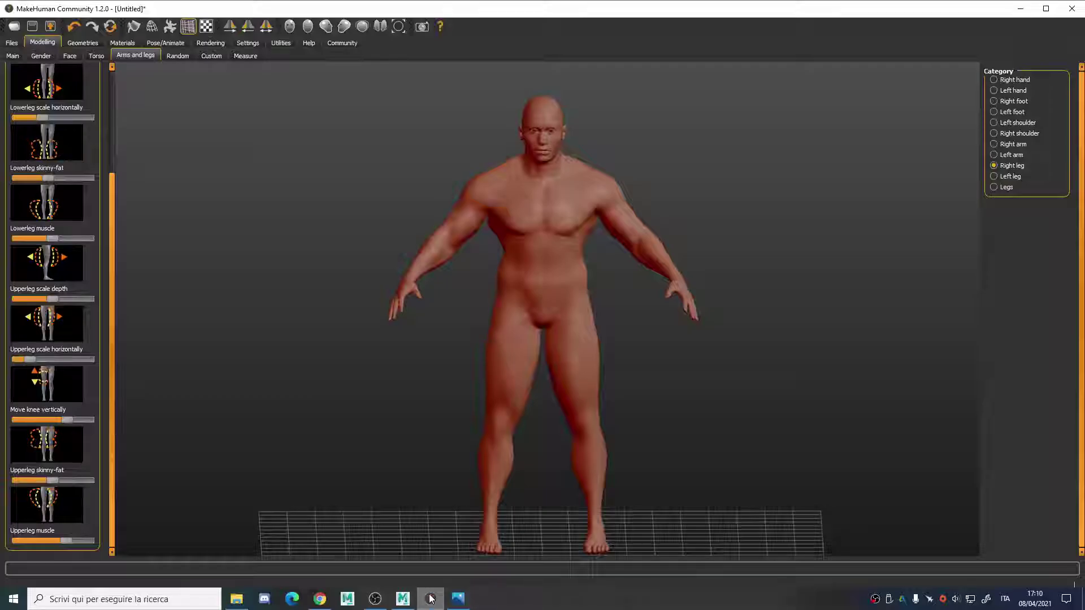
left_click(458, 599)
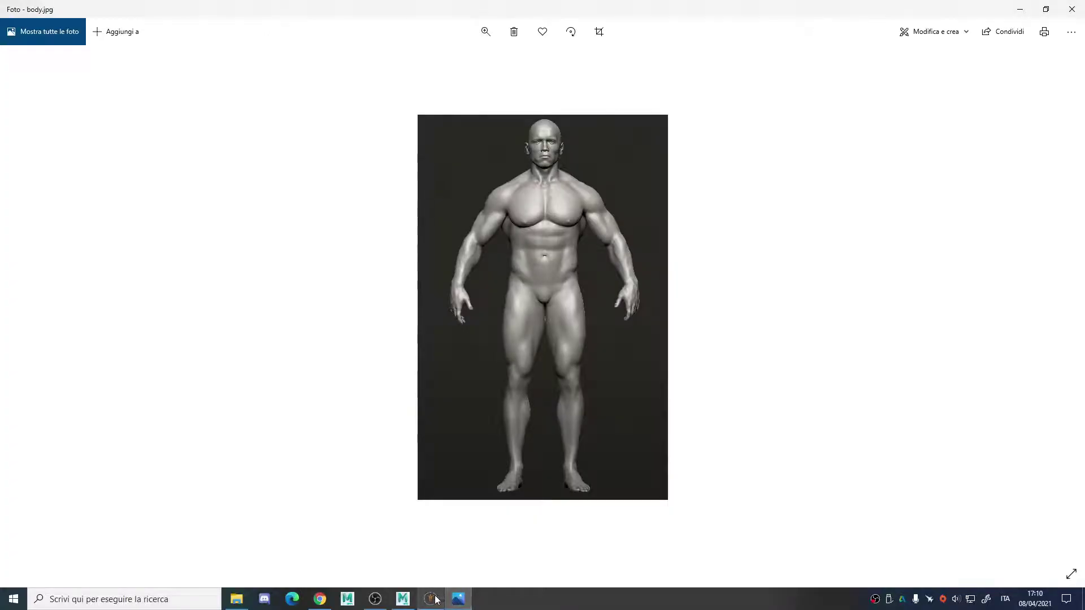
left_click(432, 599)
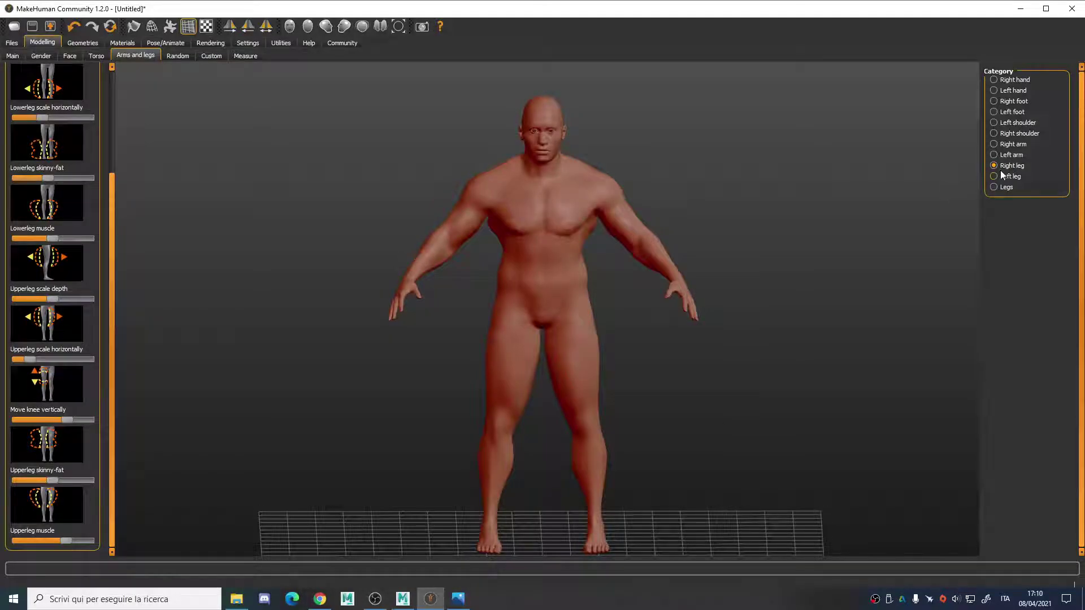
Step: Set the right hand's scale slightly above neutral and compare the hands with body.jpg and from an angled view
left_click(1006, 80)
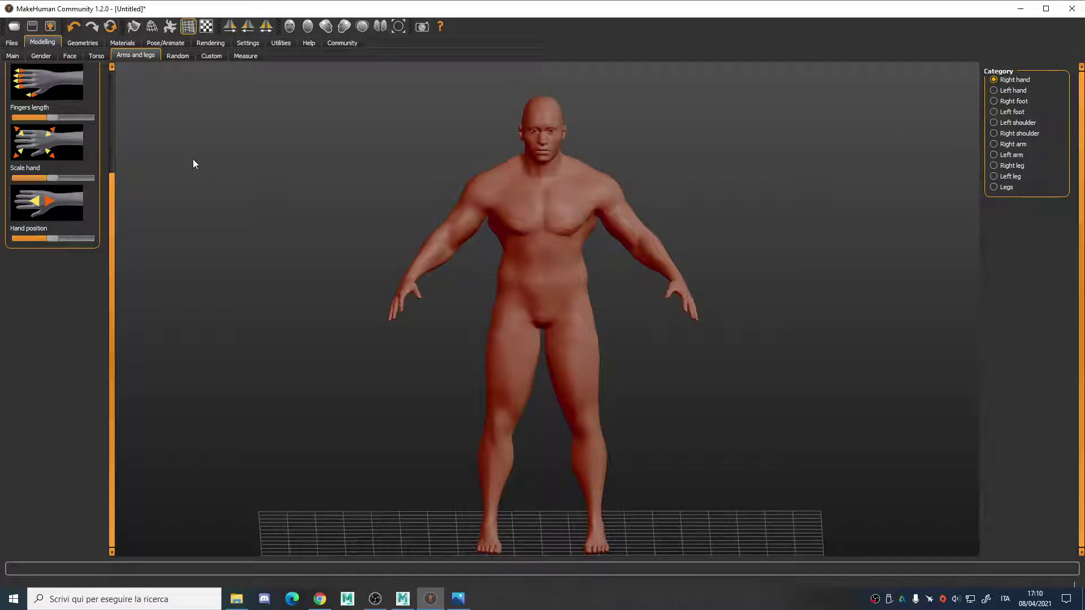
left_click_drag(54, 178, 63, 178)
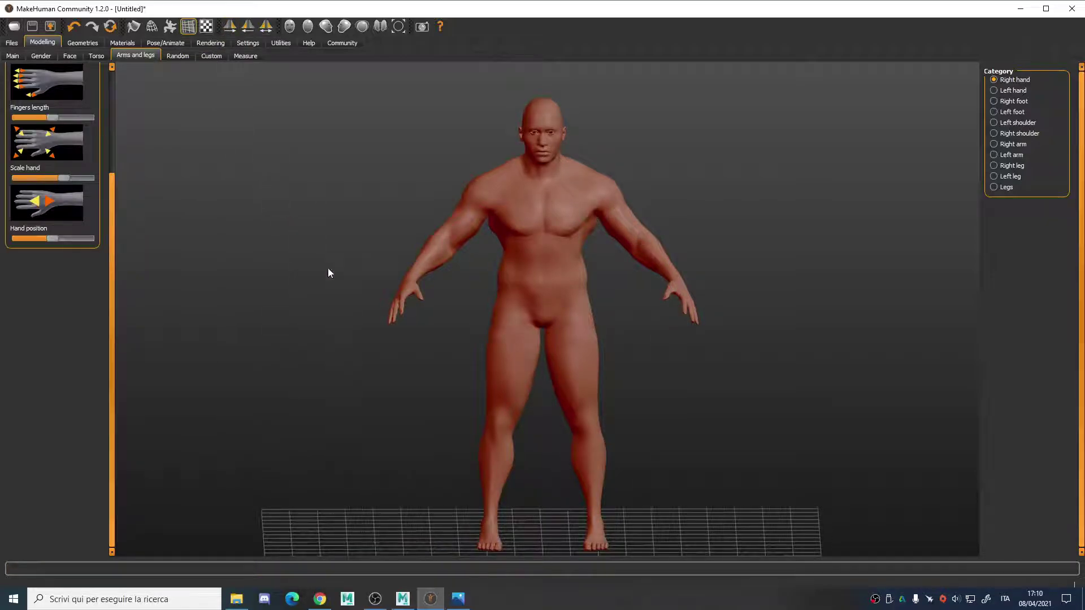
left_click(459, 598)
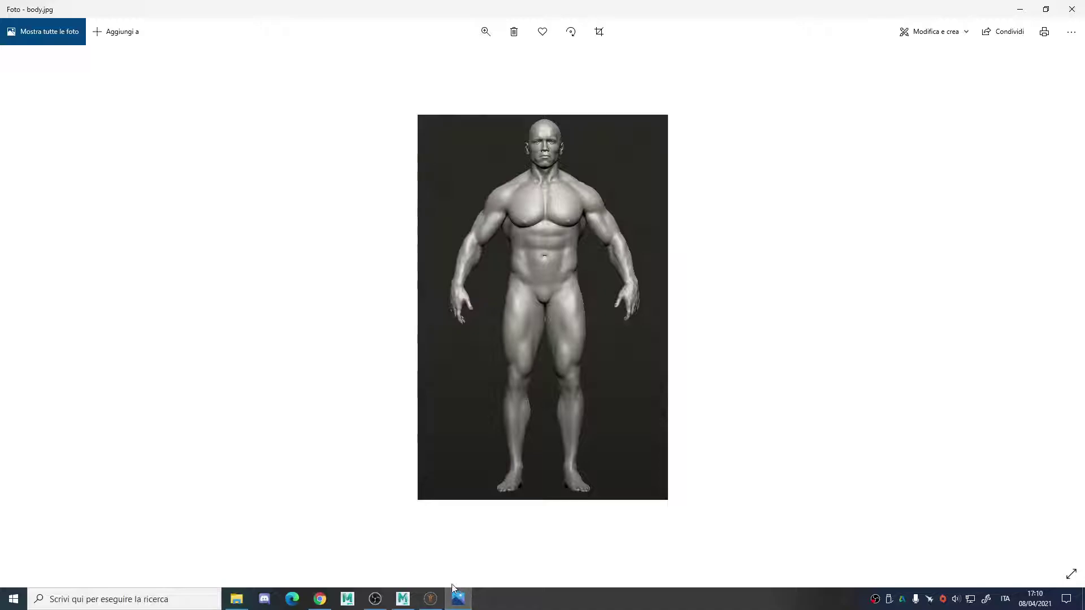
left_click(438, 597)
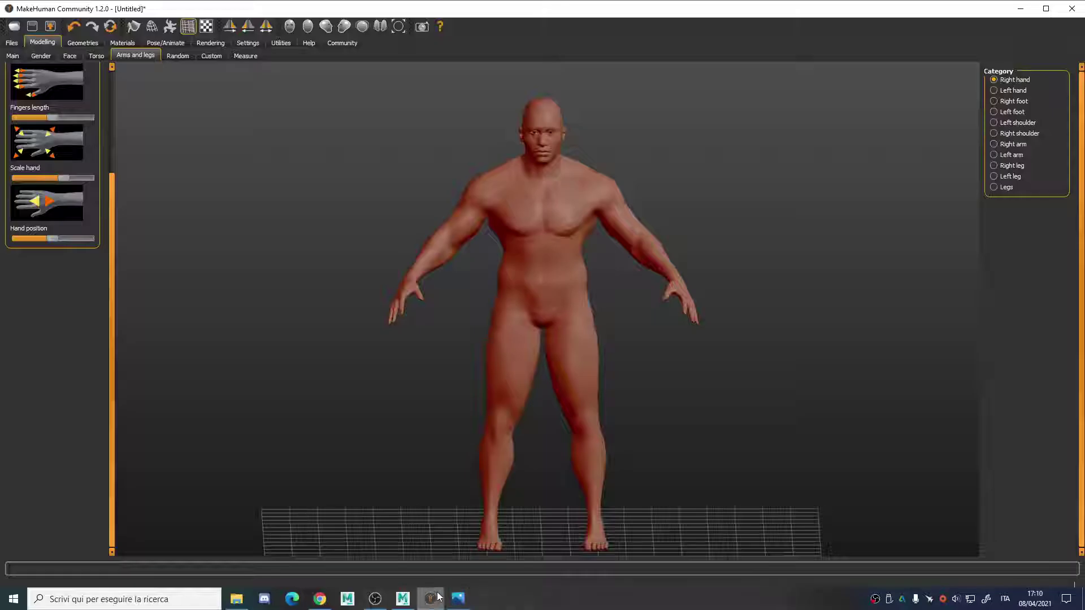
left_click(433, 598)
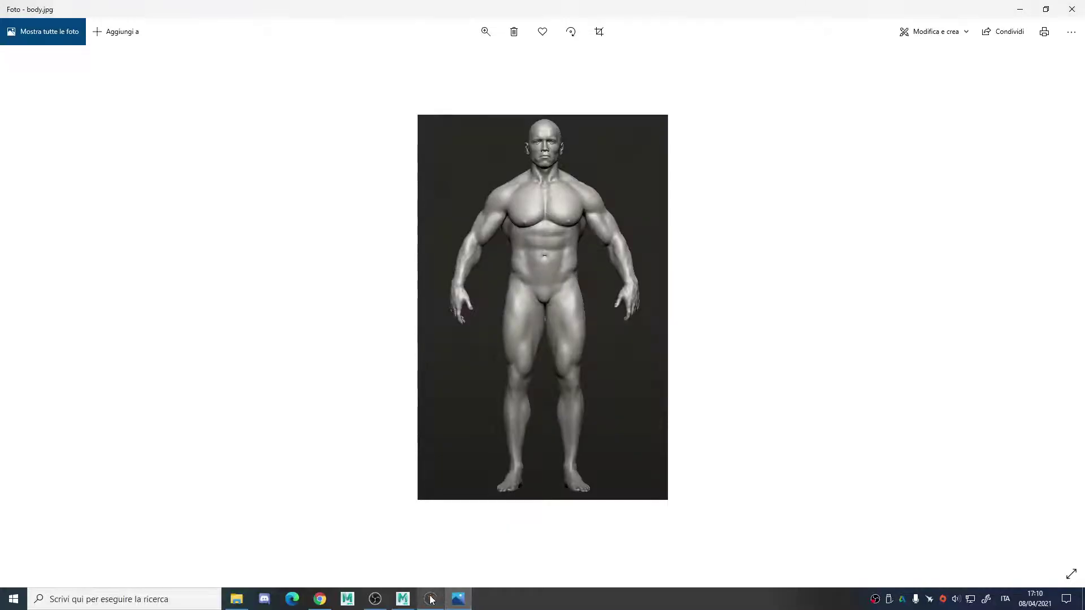
left_click(431, 600)
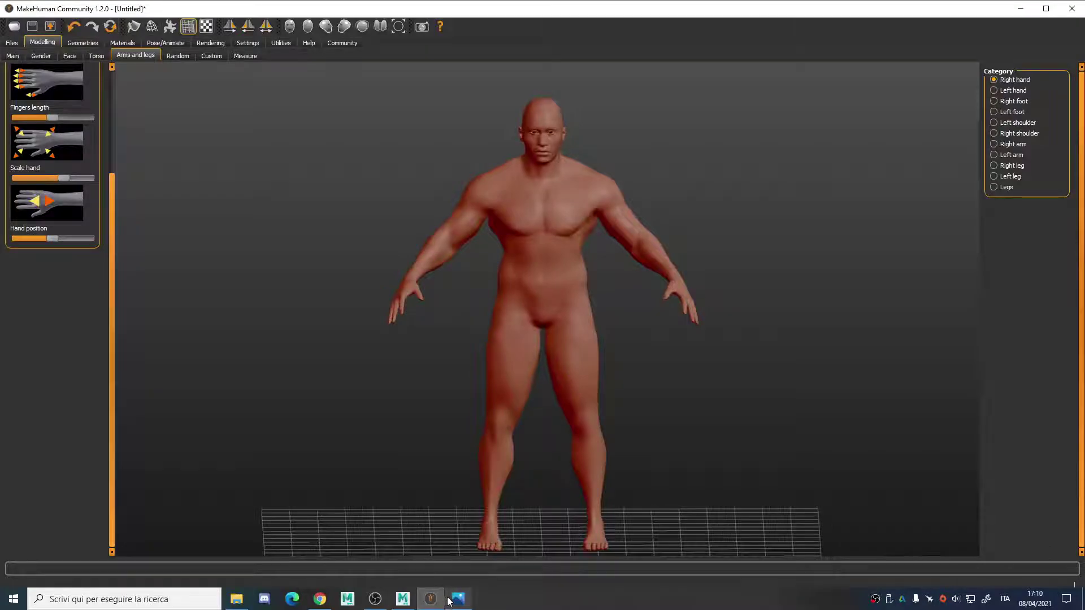
mouse_move(456, 602)
left_click_drag(438, 226, 452, 311)
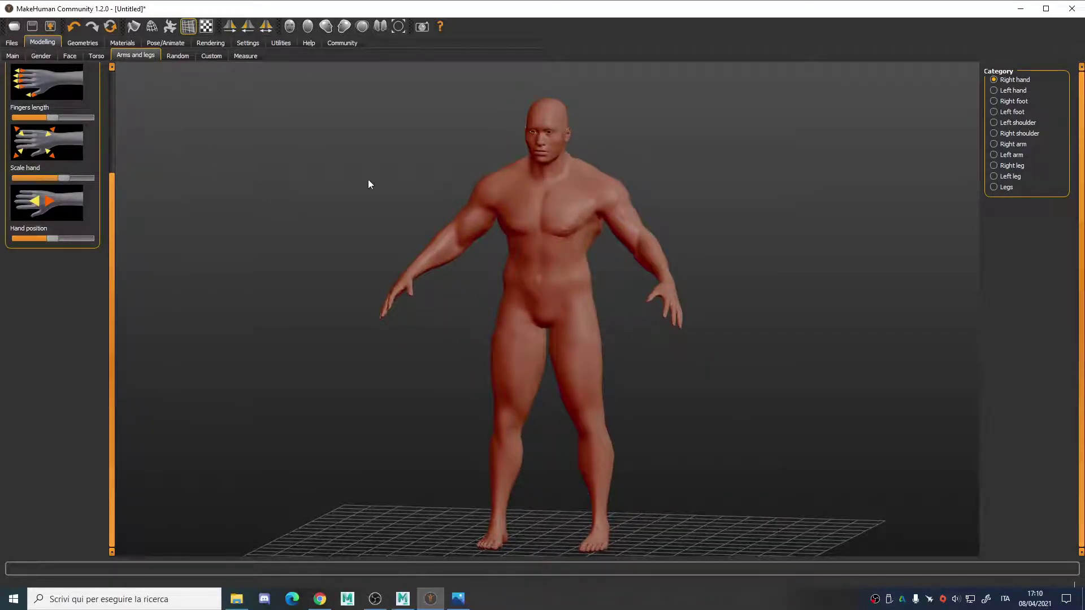
Step: Set the legs' upperlegs height slightly below neutral and compare the proportions with body.jpg
left_click(1006, 188)
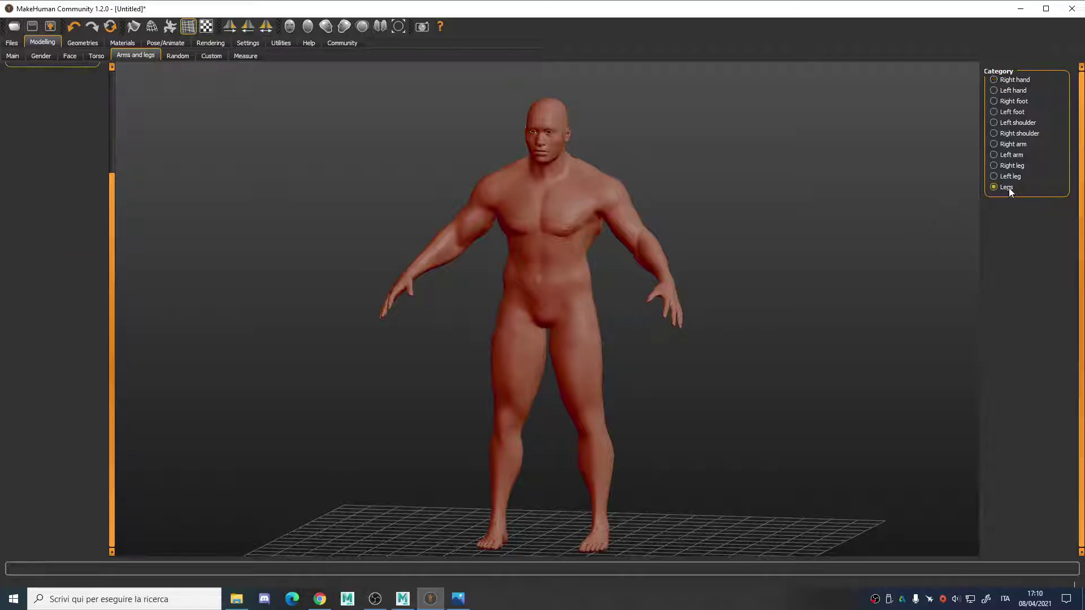
left_click(112, 82)
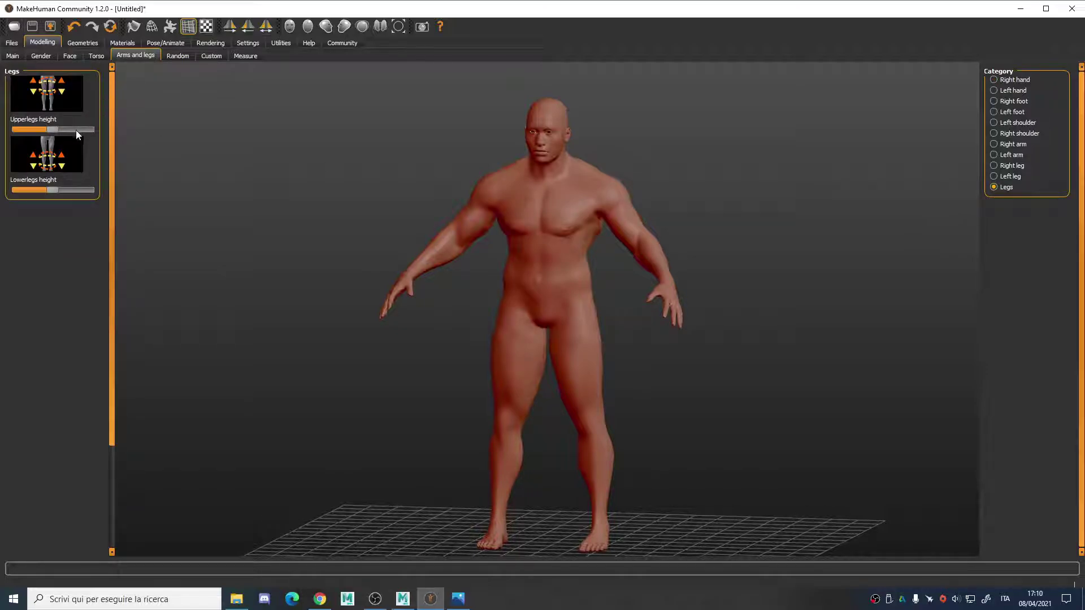
mouse_move(54, 130)
left_mouse_down()
mouse_move(38, 129)
mouse_move(49, 122)
left_mouse_up()
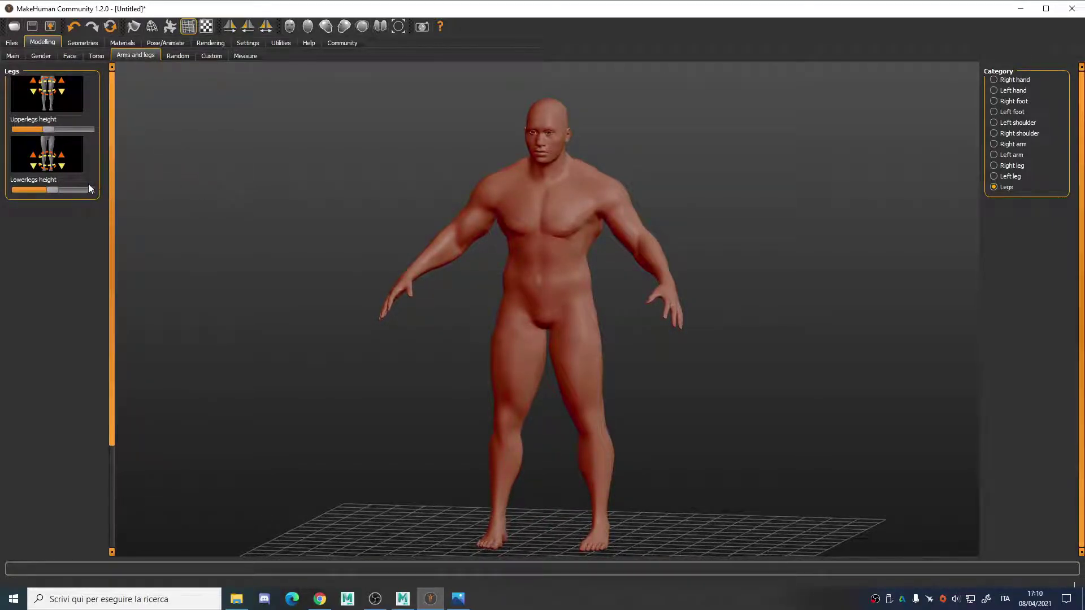
left_click(458, 599)
left_click(429, 600)
Step: Raise the lowerlegs height, then ease it back to just above neutral while comparing the legs with body.jpg
left_click_drag(55, 192, 63, 195)
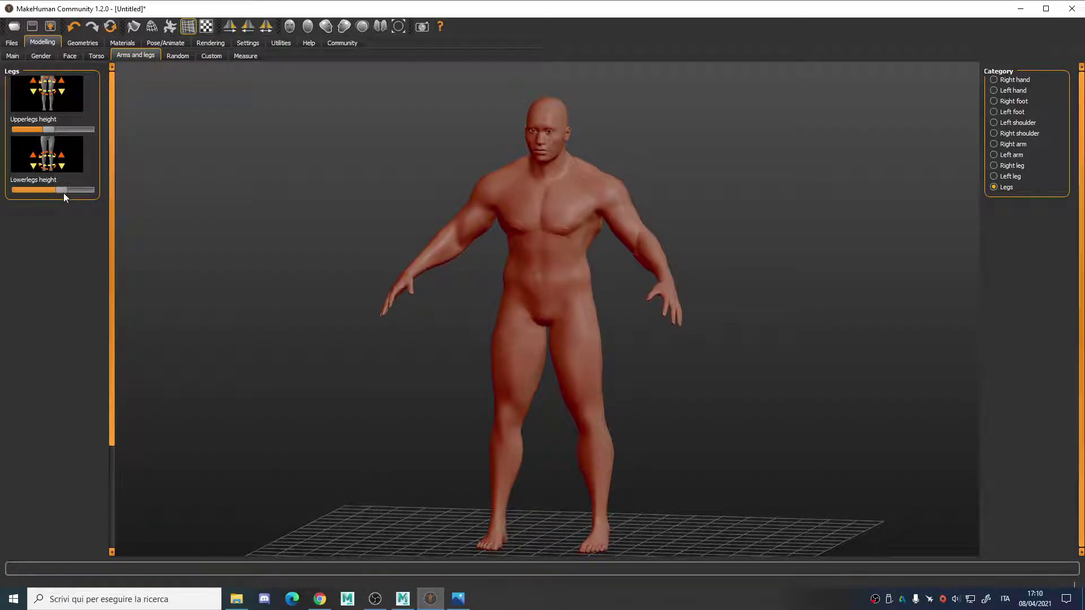
left_click(458, 599)
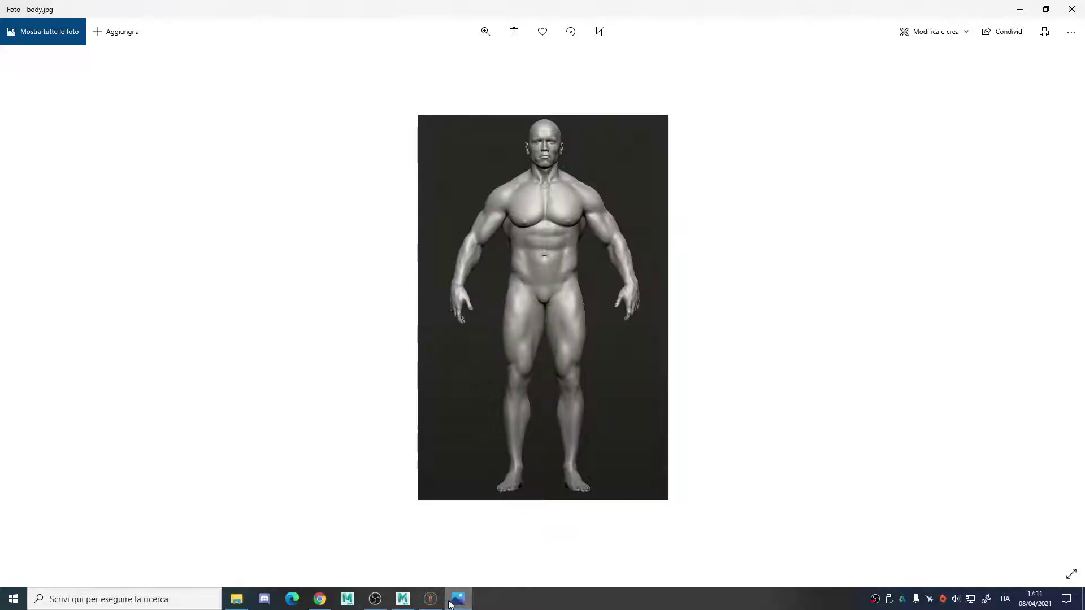
left_click(430, 599)
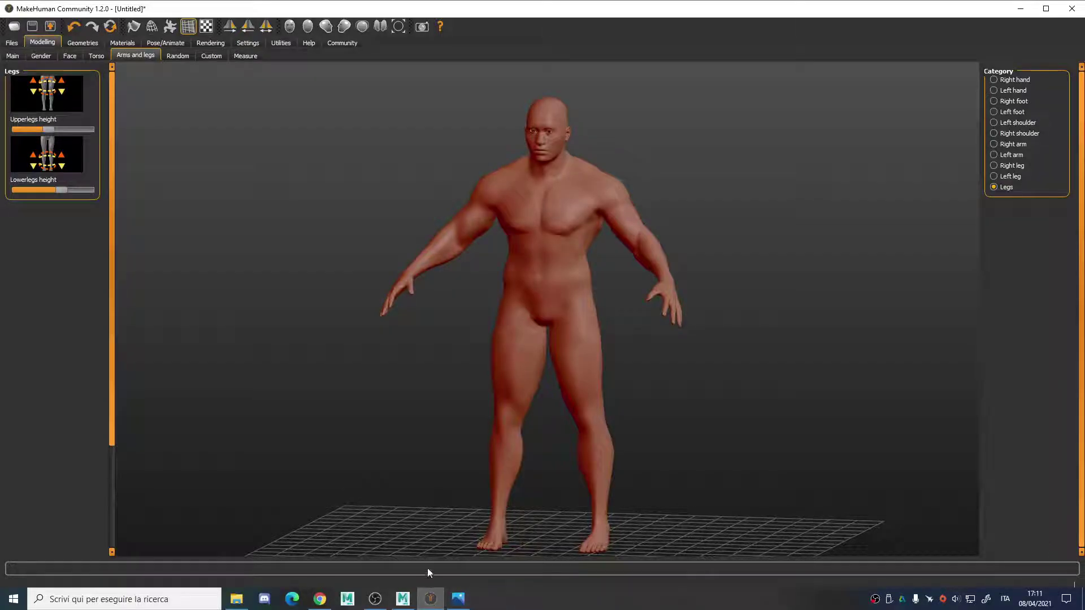
left_click_drag(61, 188, 57, 186)
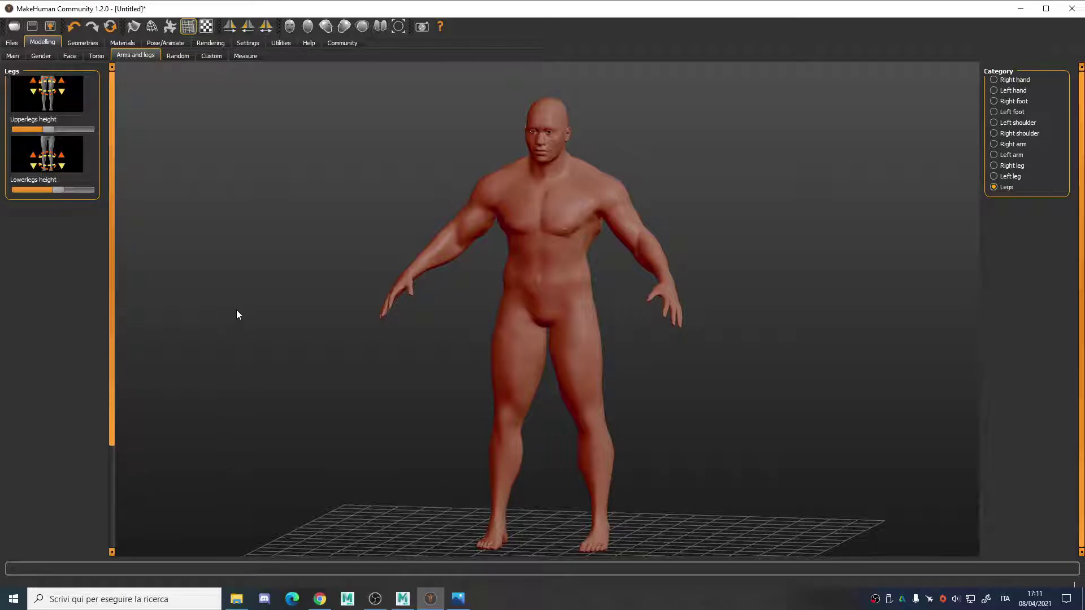
left_click(458, 599)
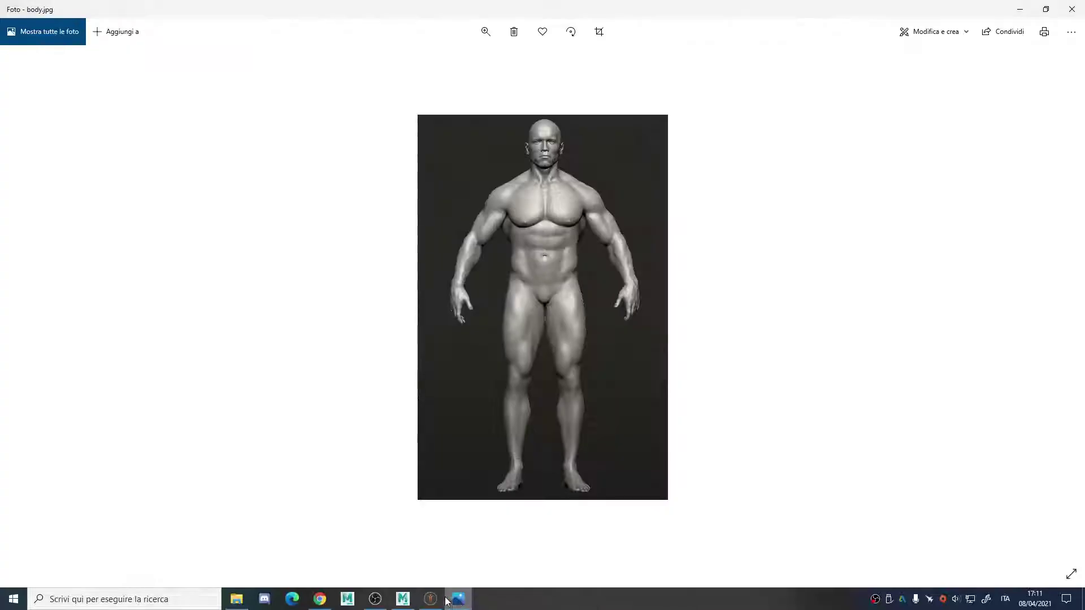
left_click(430, 599)
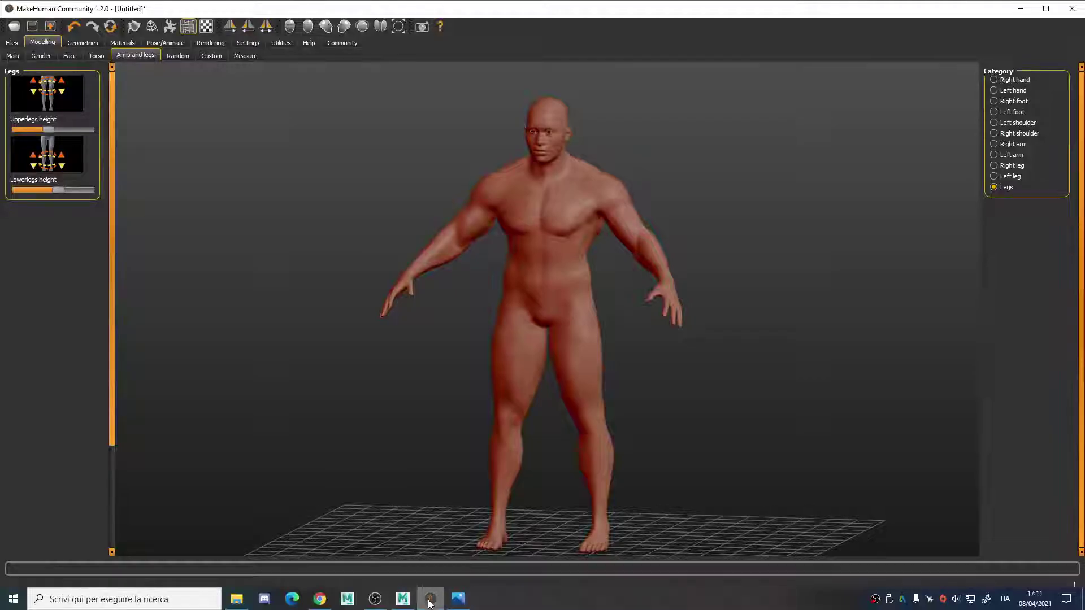
Step: Check the right leg settings, return the legs' upperlegs height to about neutral and set the lowerlegs height moderately above neutral
left_click(1013, 167)
left_click_drag(111, 310, 89, 276)
left_click(1002, 188)
left_click_drag(48, 130, 52, 130)
left_click_drag(58, 190, 65, 182)
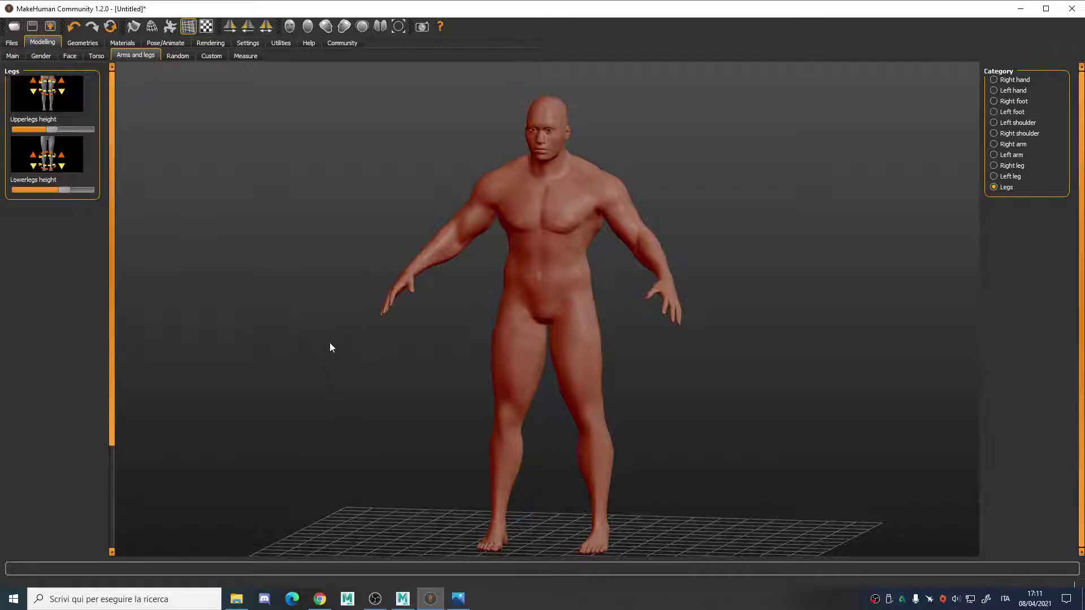
Step: Set up the model's export in Filmbox (fbx) format with the file name ManMuscles
left_click(16, 43)
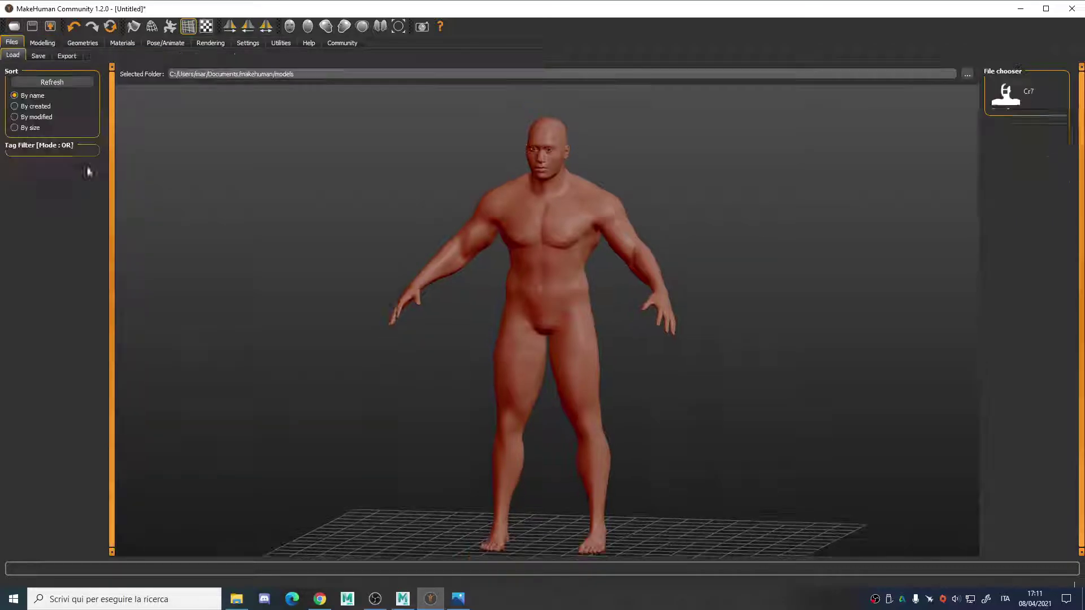
left_click(64, 57)
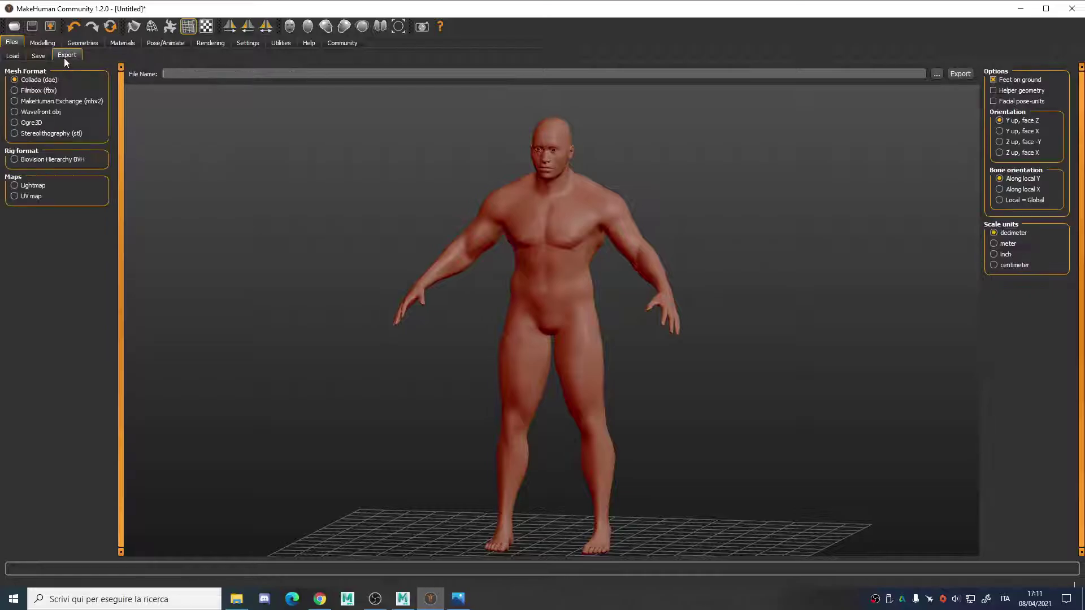
left_click(35, 91)
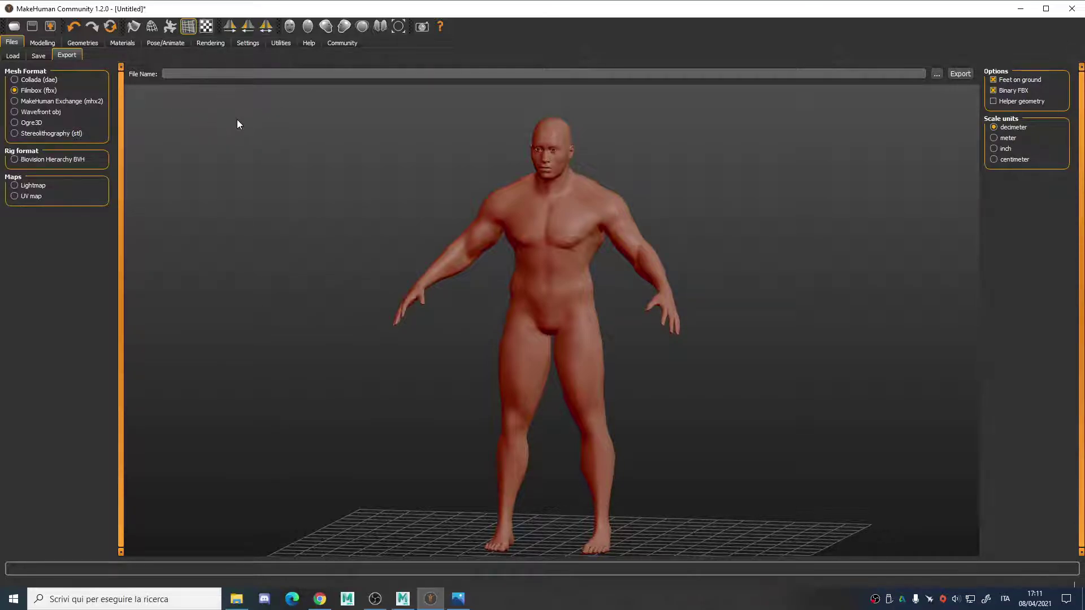
type("ManMuscles")
Step: Browse the export destination to the Documenti/maya/projects/musaFormazione/sculptingBase folder
left_click(939, 74)
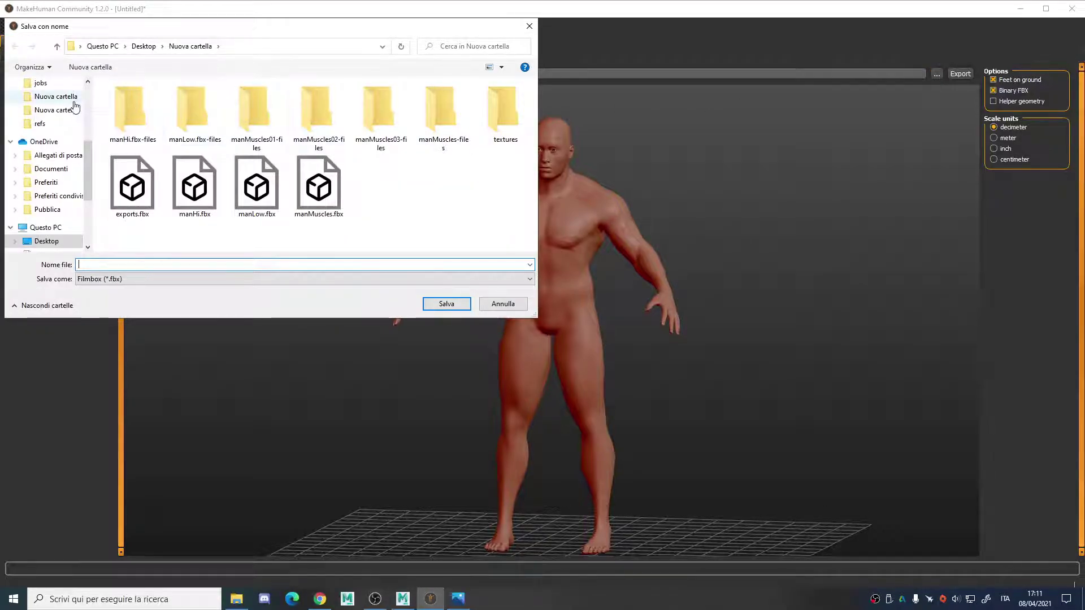
scroll(74, 106, "up", 4)
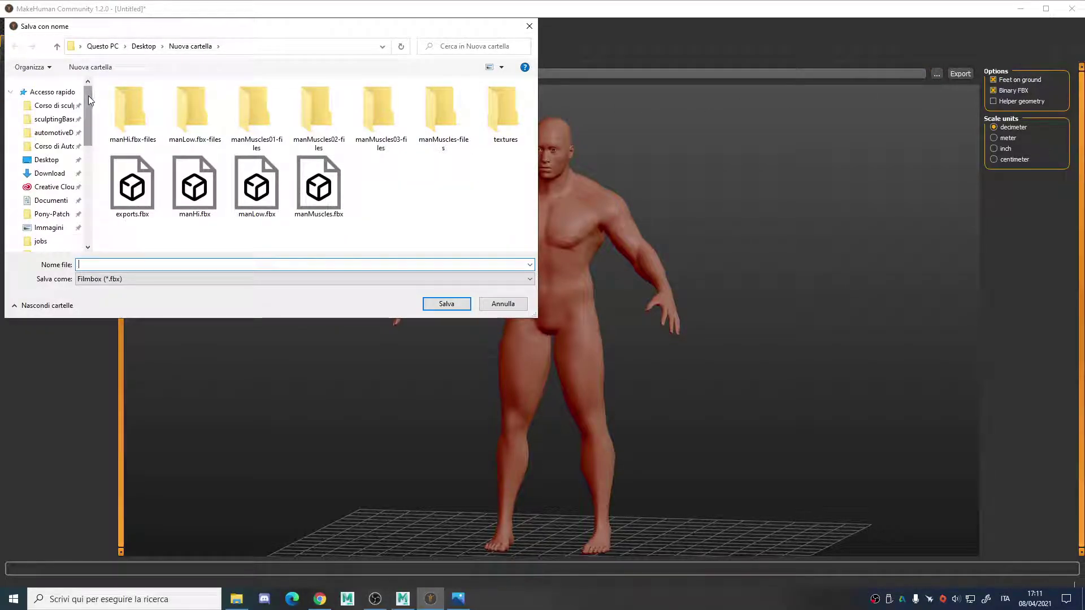
left_click(55, 105)
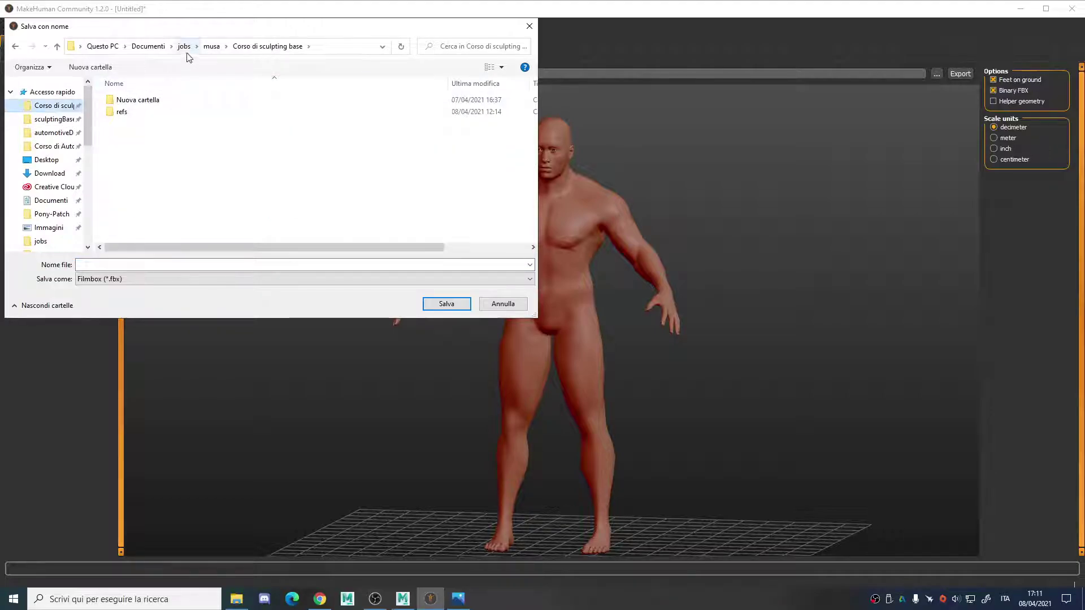
left_click(54, 119)
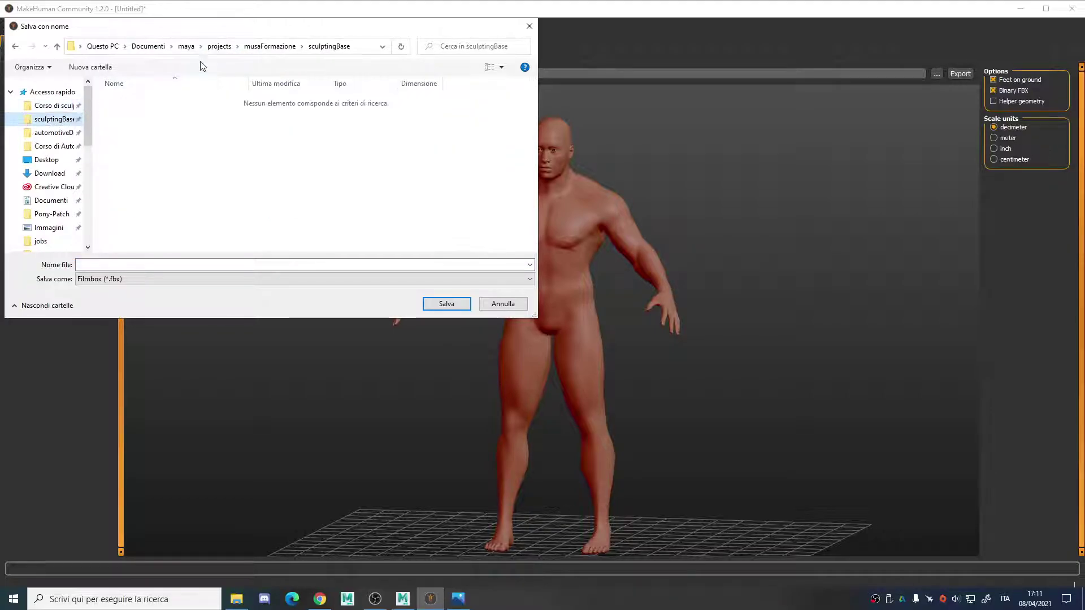
left_click(186, 47)
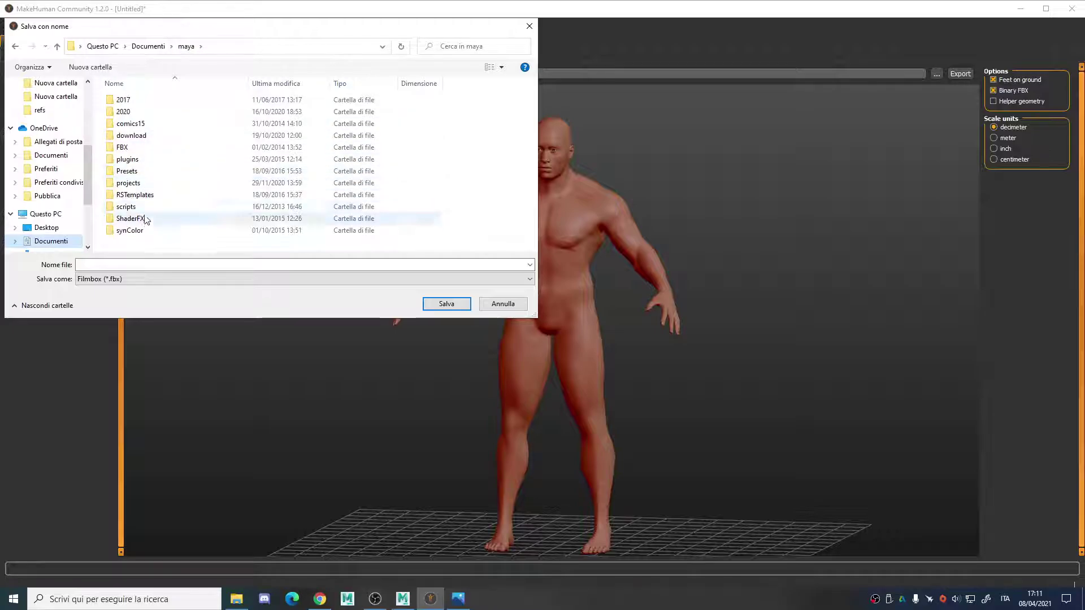
double_click(139, 183)
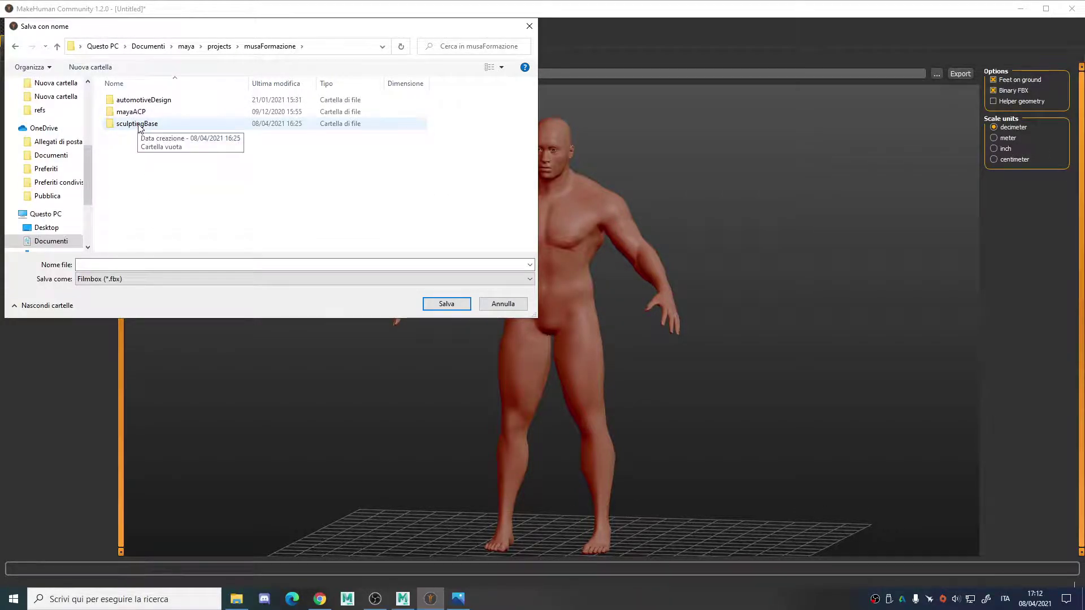
double_click(139, 125)
Step: Create a new folder named refs inside the sculptingBase folder
right_click(156, 146)
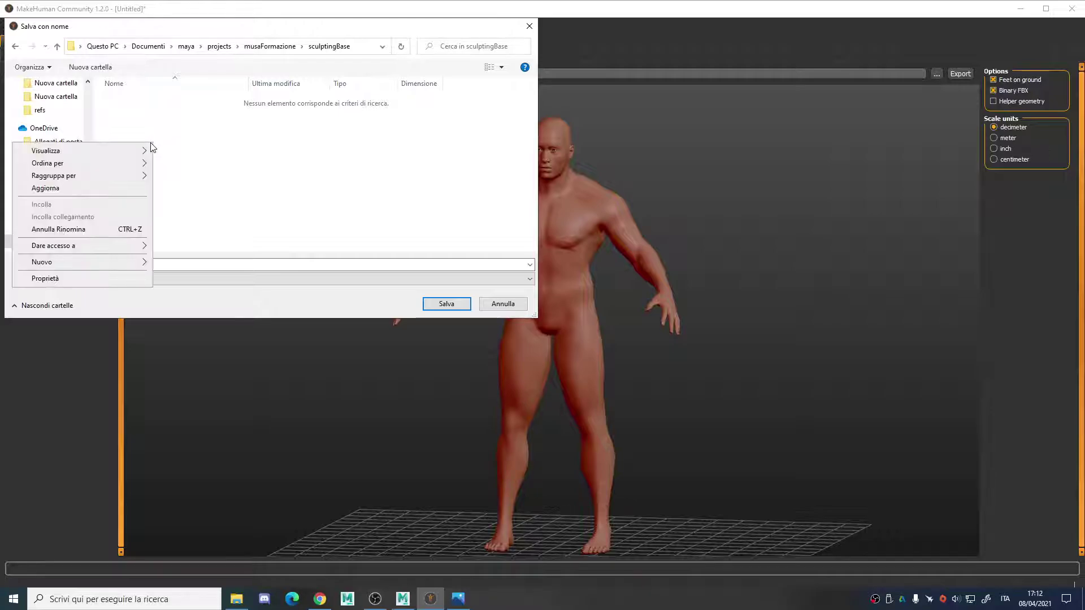
mouse_move(125, 269)
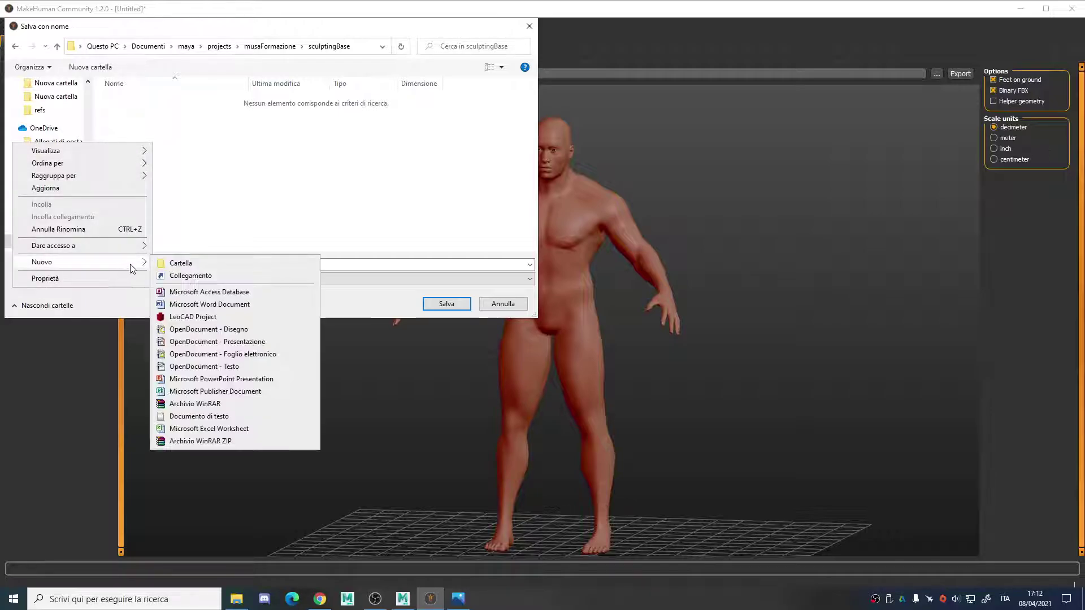
left_click(167, 266)
type("refs")
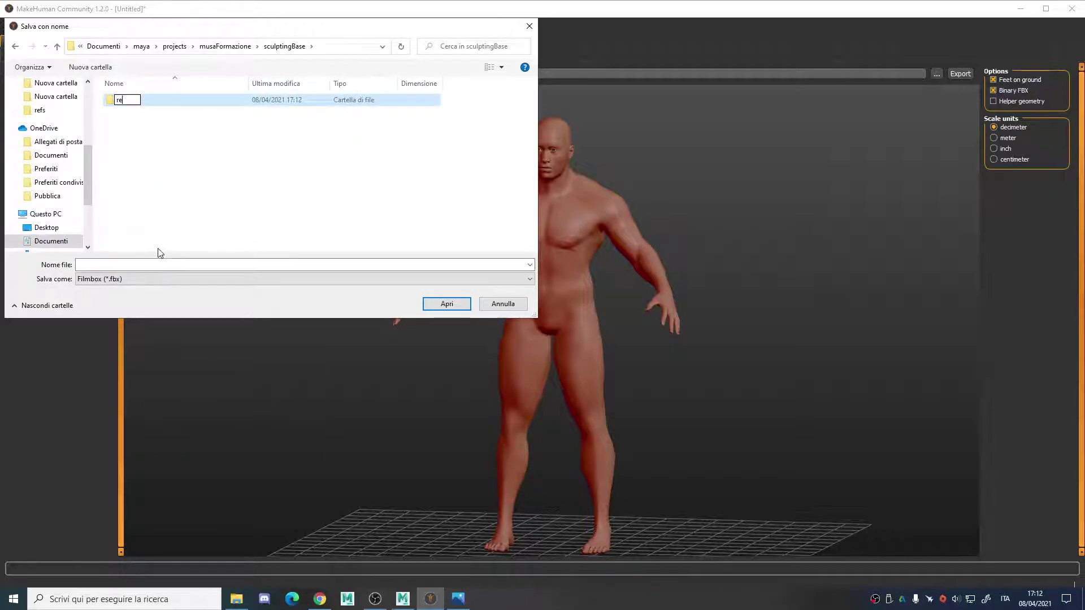
Step: Export the model as manMuscles.fbx into the new refs folder inside sculptingBase
left_click(141, 144)
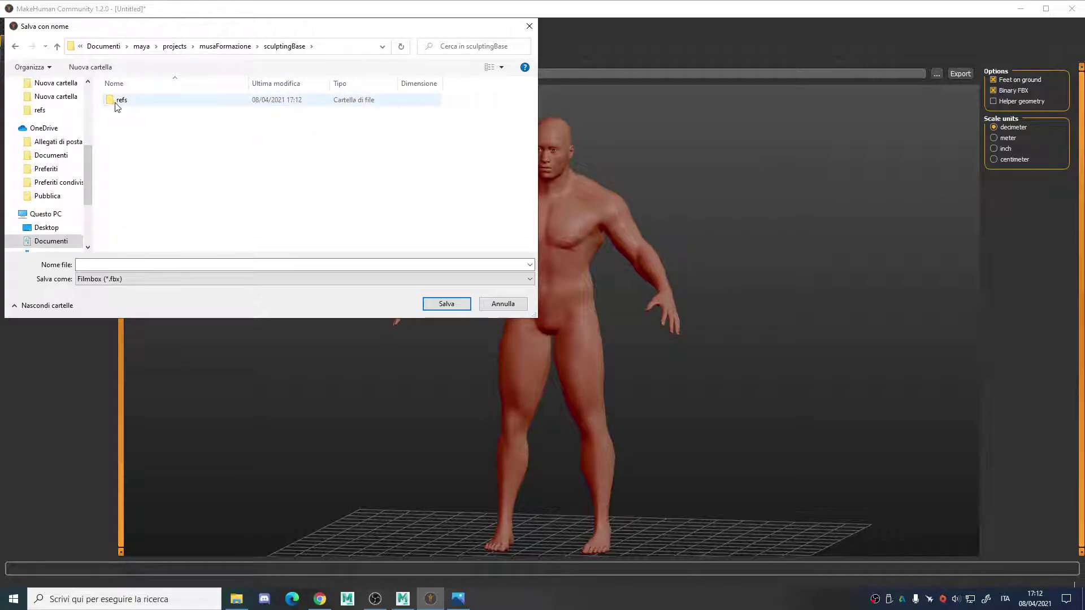
double_click(119, 100)
left_click(134, 264)
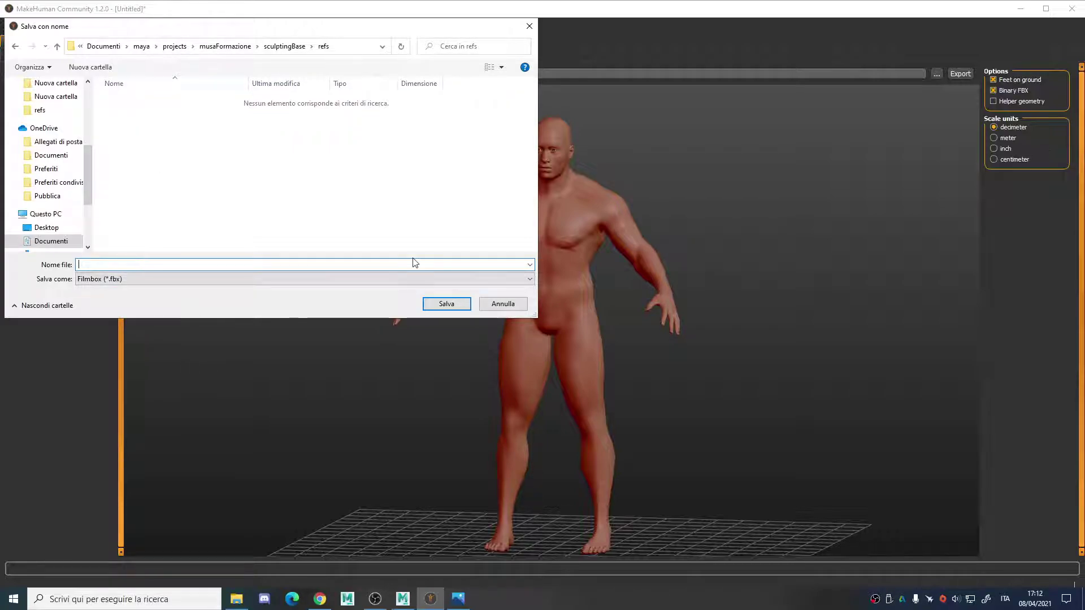
type("manMuscles")
left_click(459, 304)
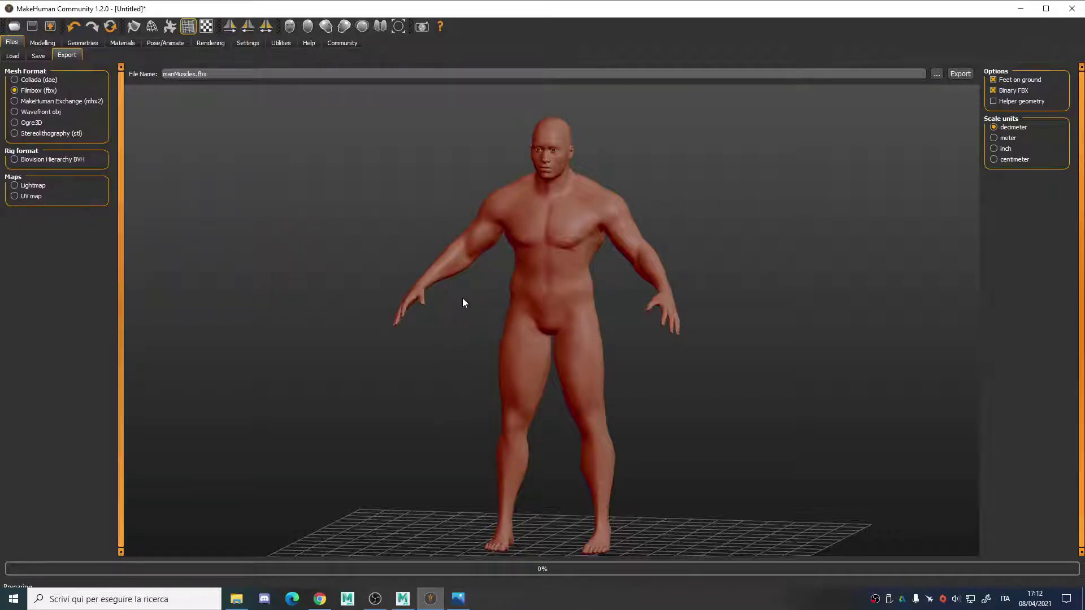
left_click(966, 76)
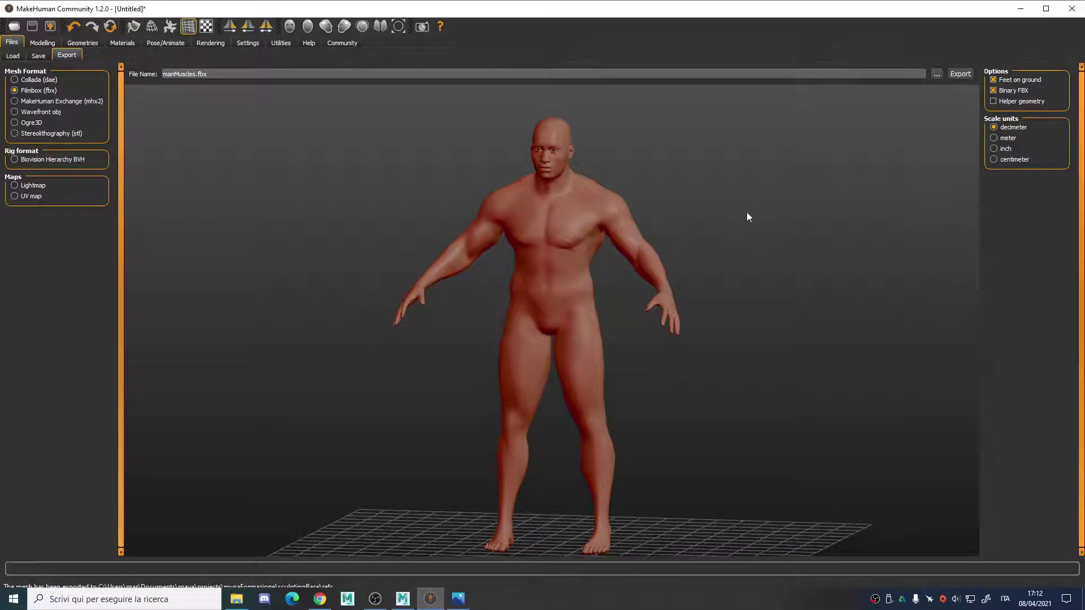
Step: Check the exported files in File Explorer, examining the sculptingBase/refs folder and its textures subfolder
left_click(236, 598)
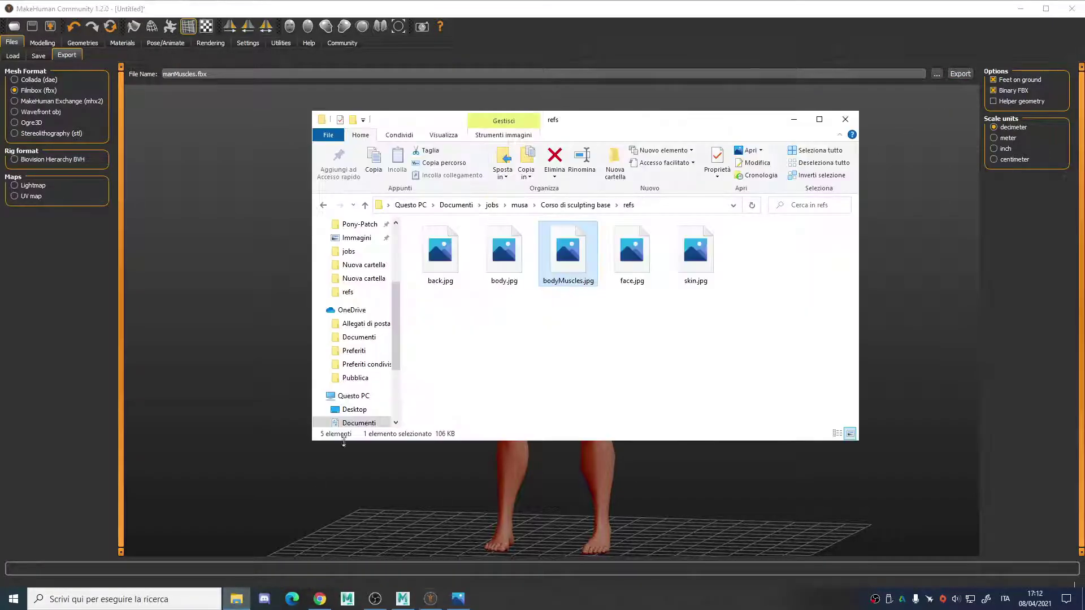
left_click(362, 238)
scroll(366, 260, "up", 3)
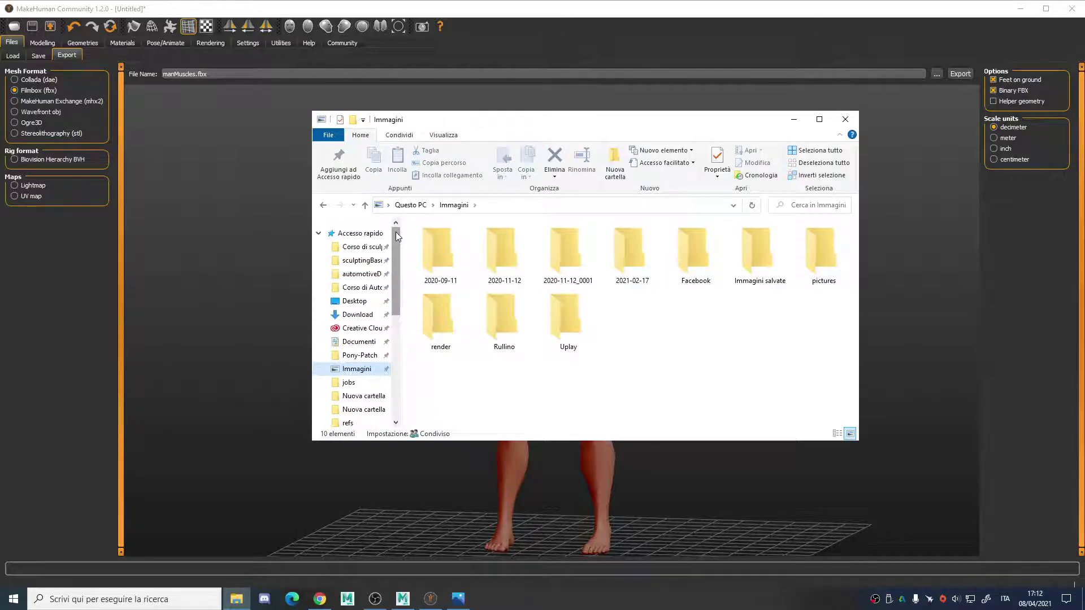
left_click(365, 261)
double_click(426, 243)
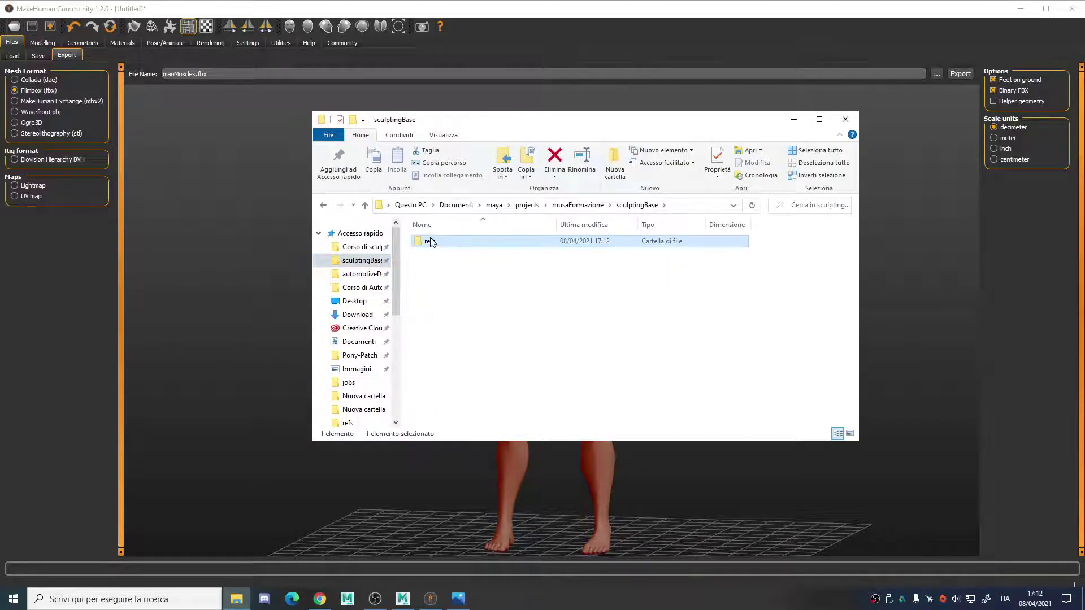
left_click(439, 243)
double_click(439, 244)
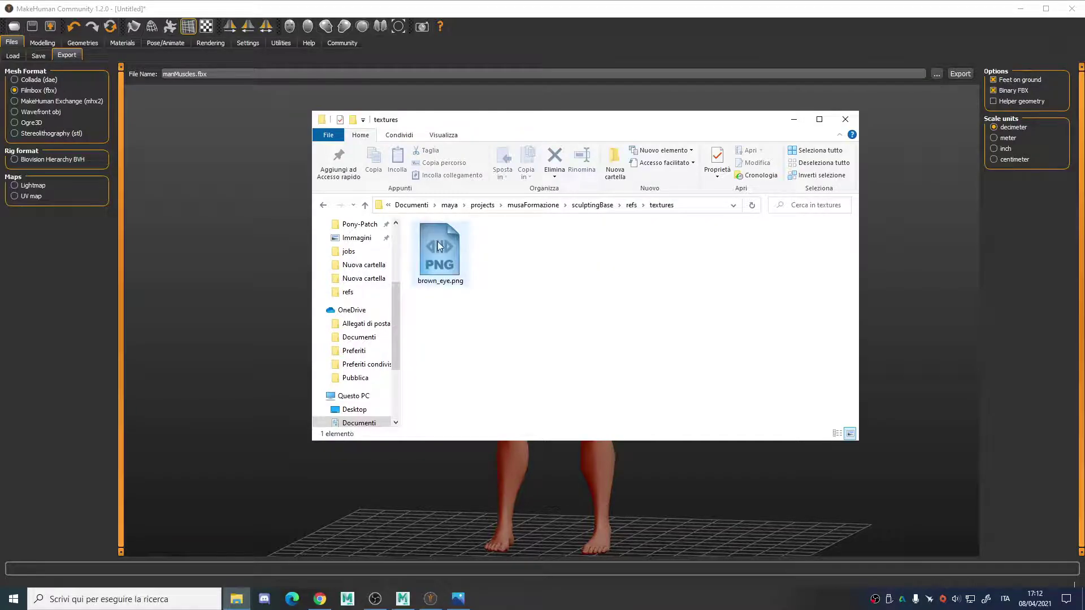
left_click(638, 206)
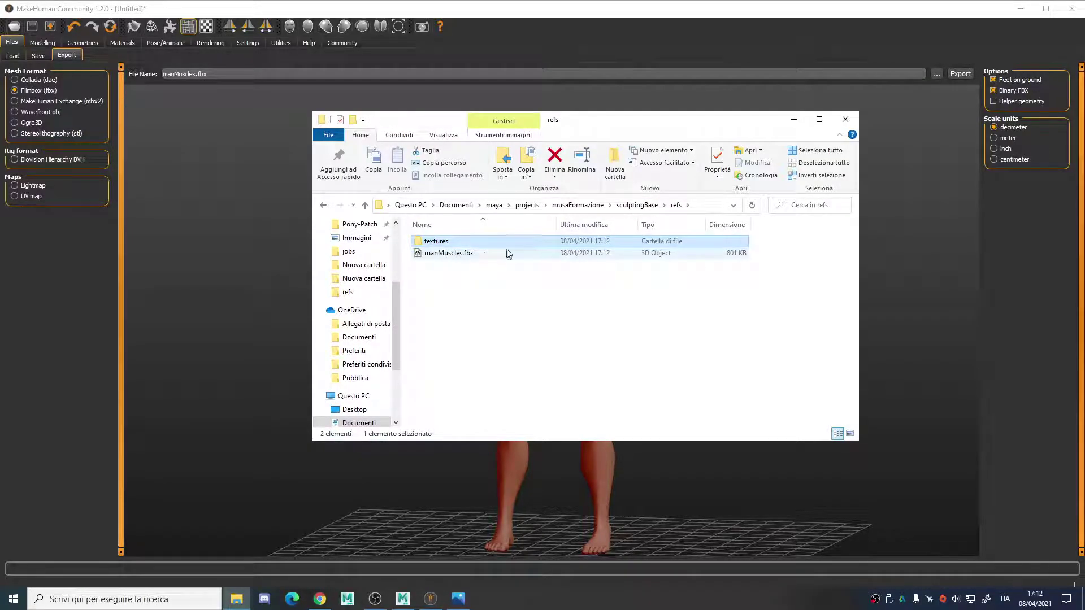
left_click(793, 120)
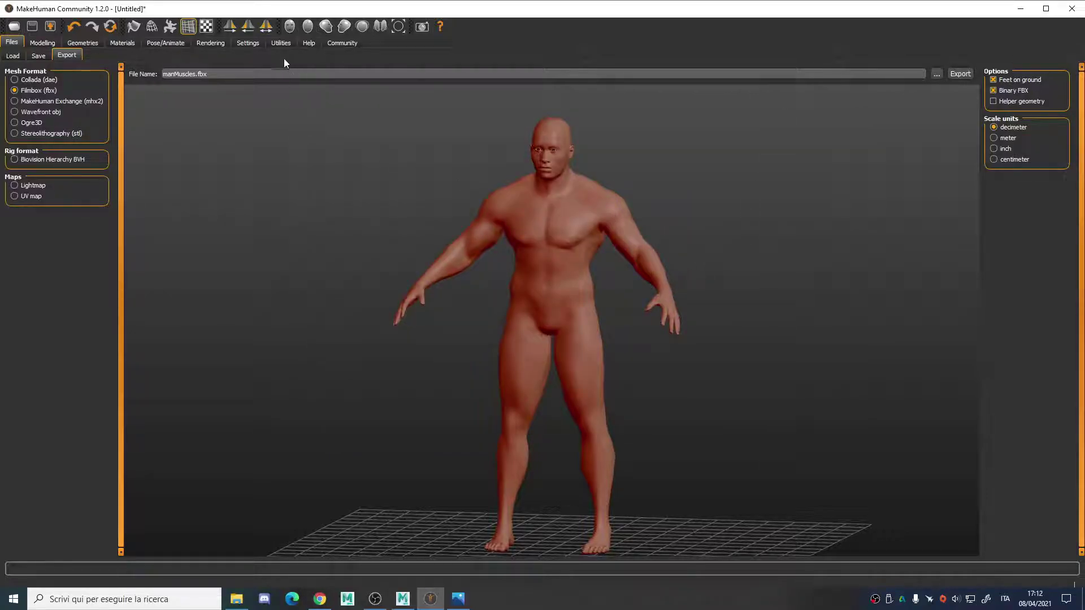
Step: Compare skin materials against the body reference image and apply the Middleage caucasian male skin
left_click(128, 42)
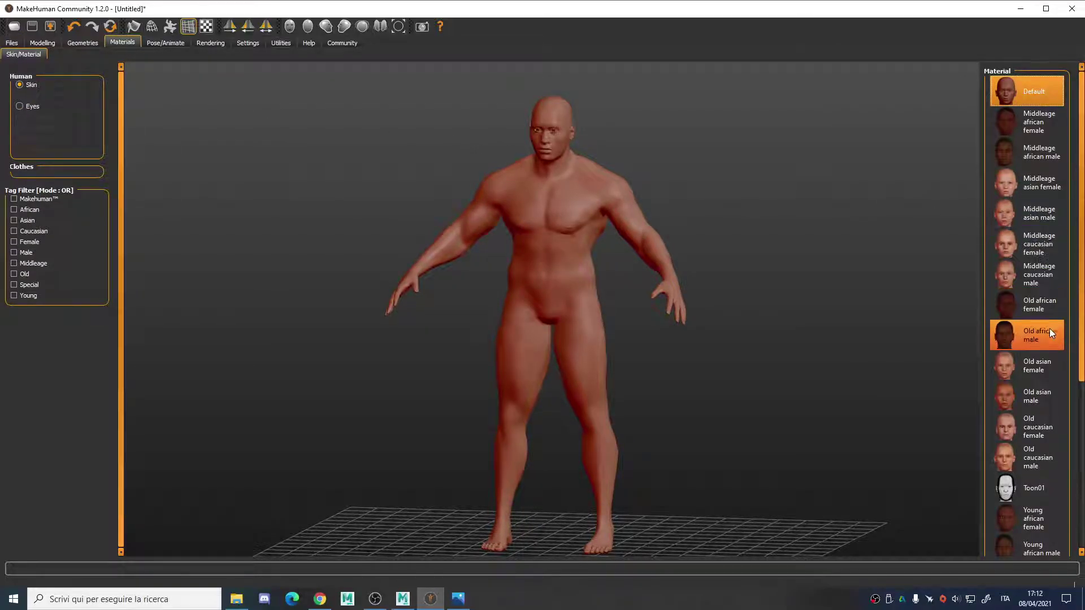
left_click(1030, 278)
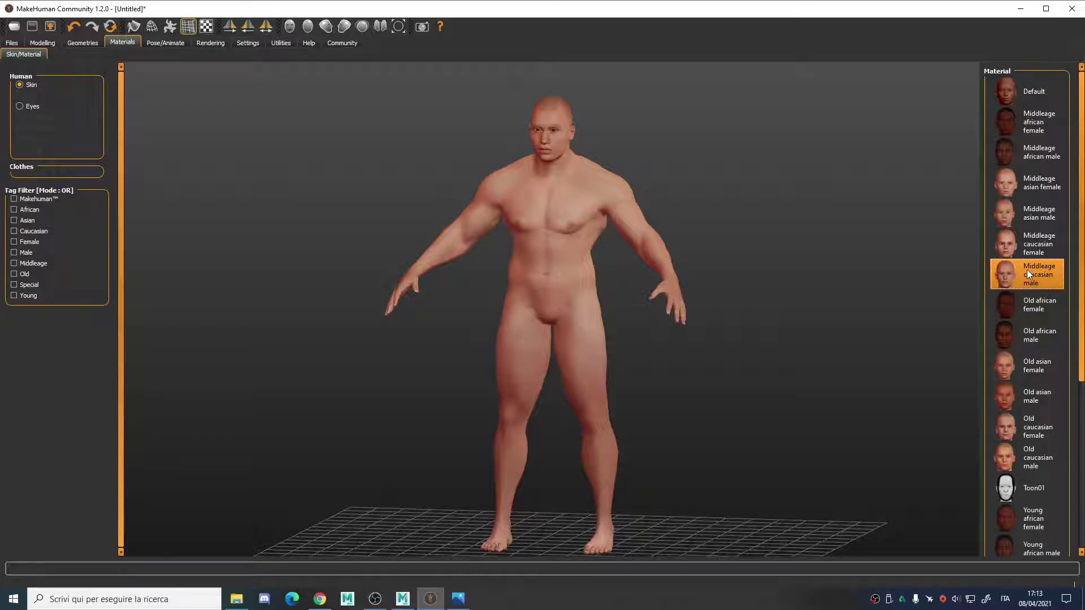
left_click(458, 599)
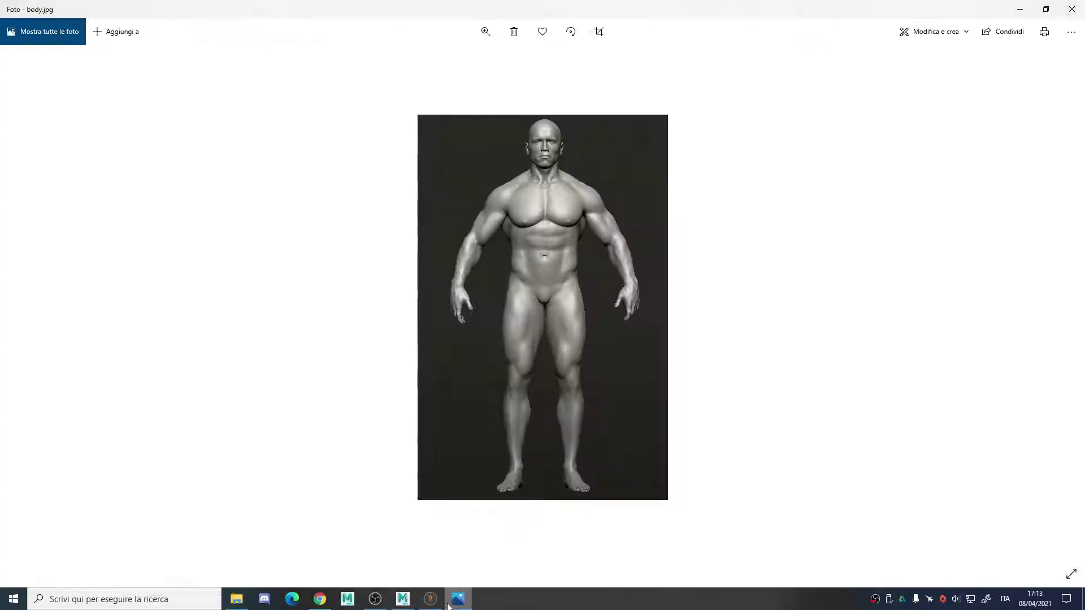
left_click(430, 601)
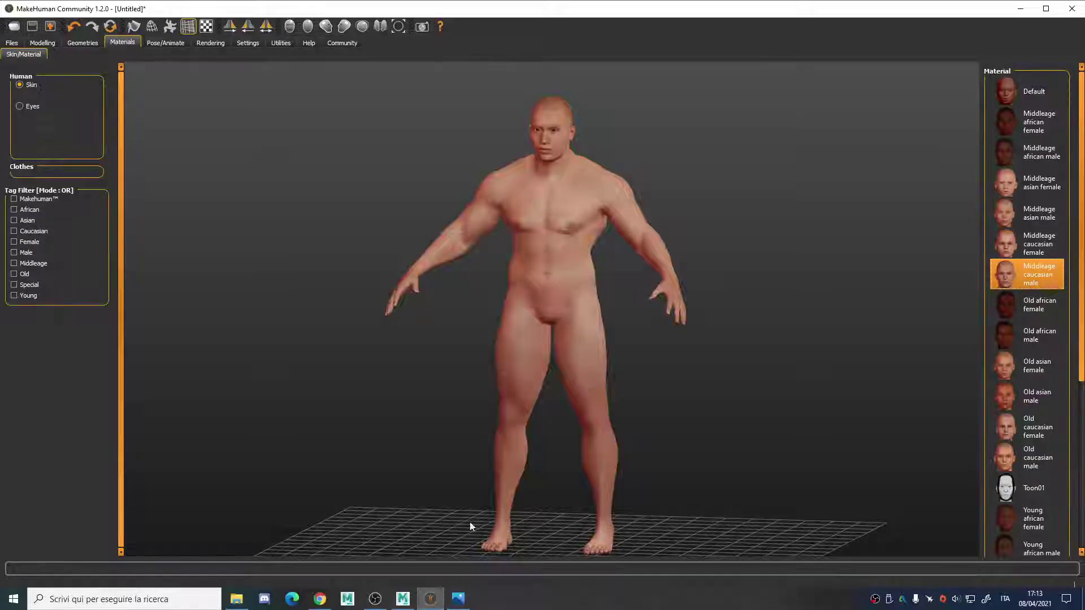
left_click(1035, 460)
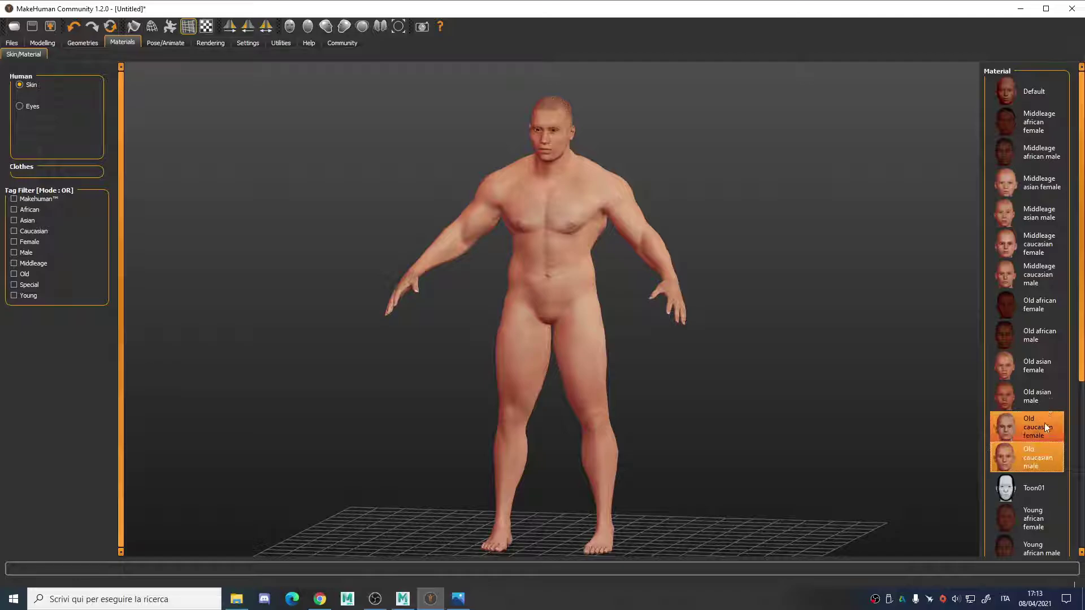
left_click(1059, 281)
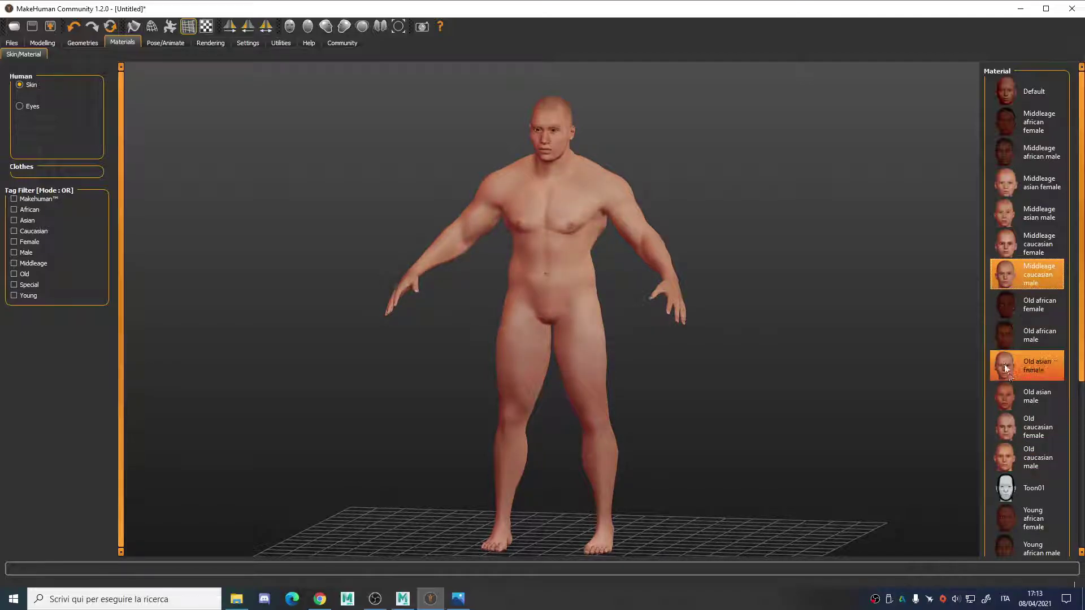
Step: Export manMuscles.fbx again with the new skin and inspect the skin's diffuse texture in the refs/textures folder
left_click(12, 43)
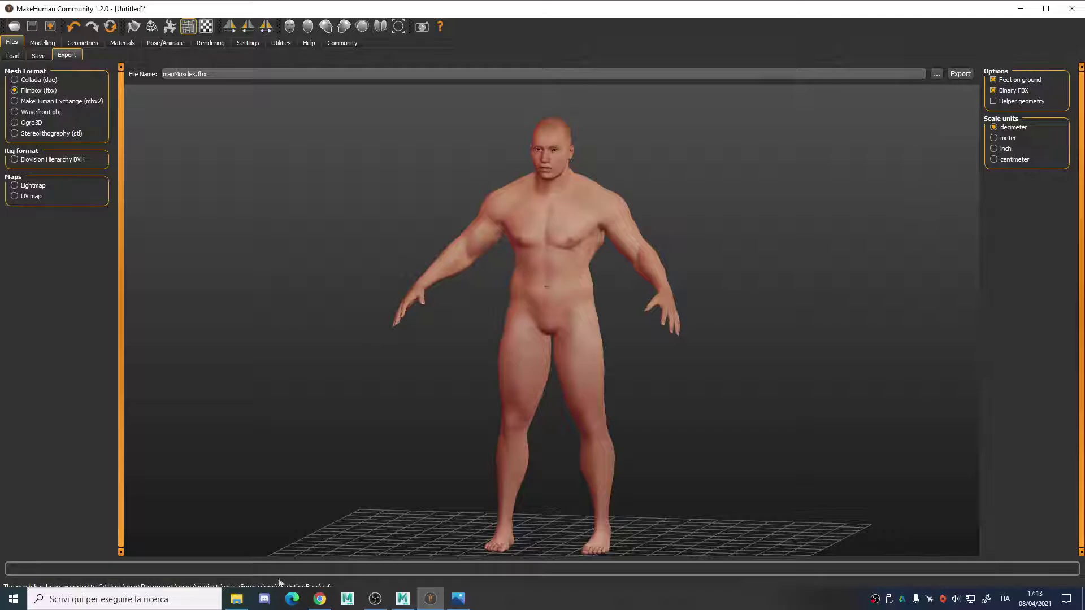
left_click(284, 580)
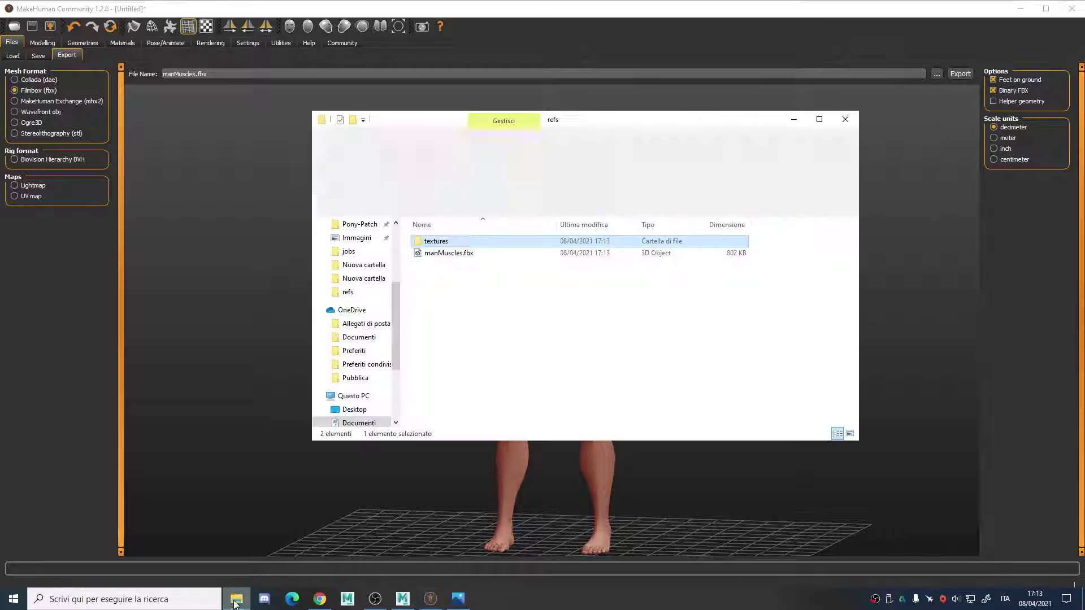
double_click(452, 242)
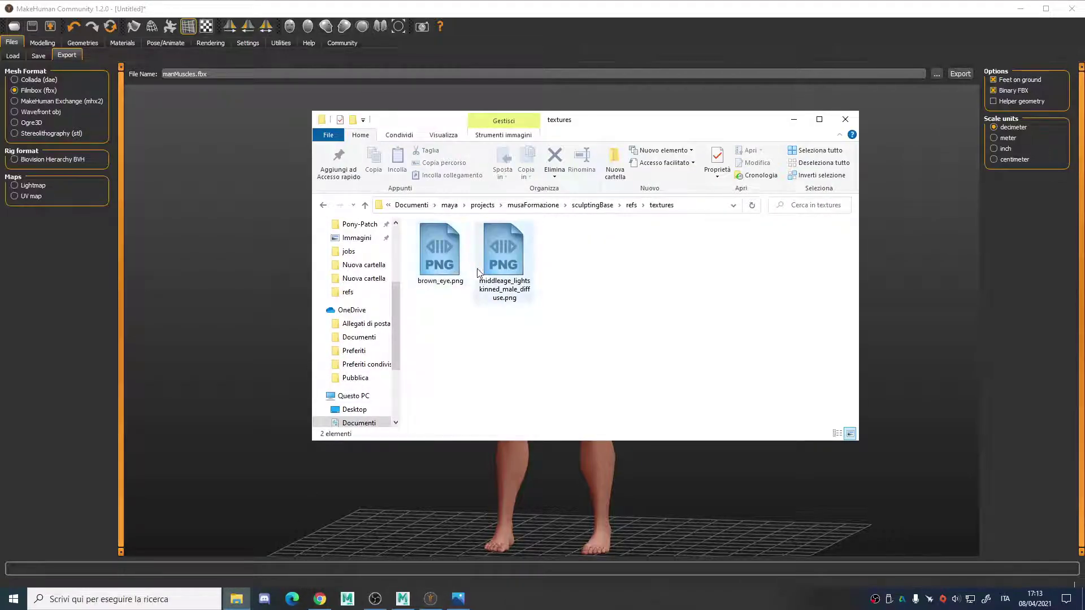
left_click(500, 262)
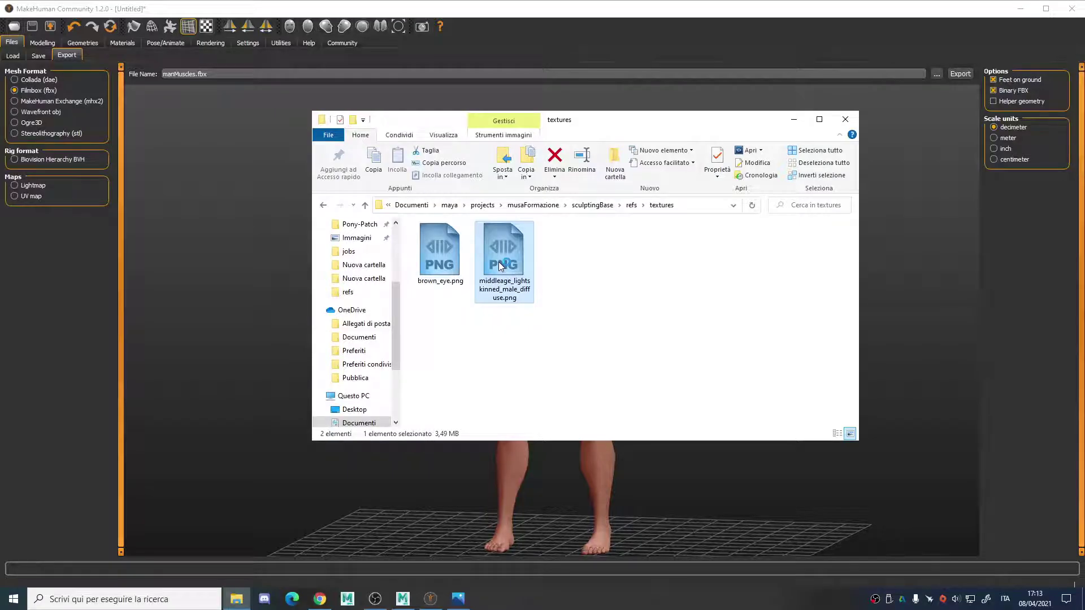
double_click(499, 262)
left_click(1071, 6)
left_click(693, 452)
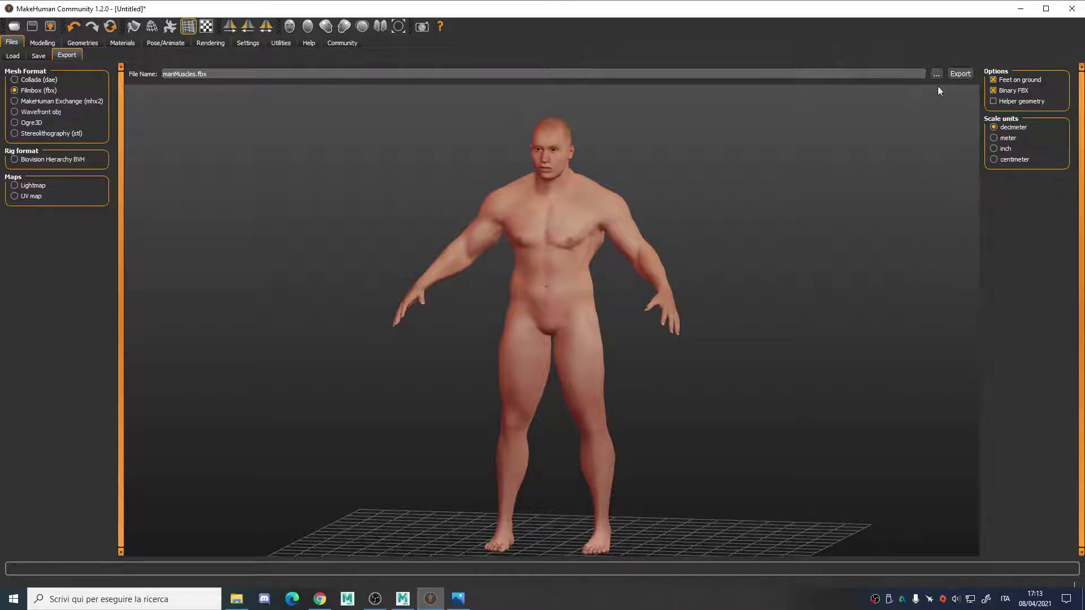
Step: Switch to Mudbox and open manMuscles.fbx from the sculptingBase/refs folder
left_click(403, 599)
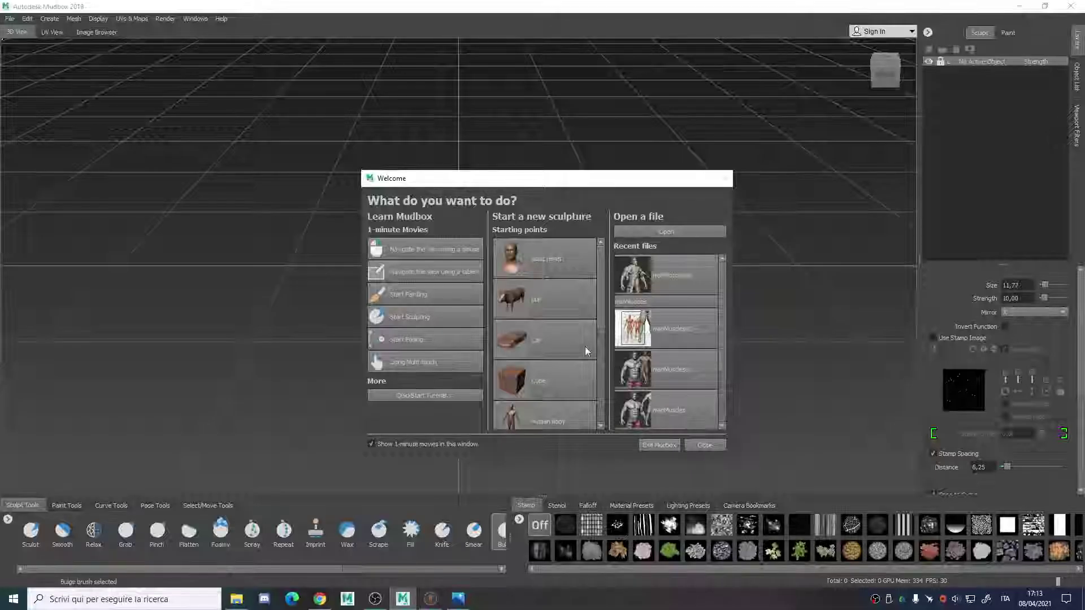
left_click(670, 229)
scroll(79, 107, "up", 3)
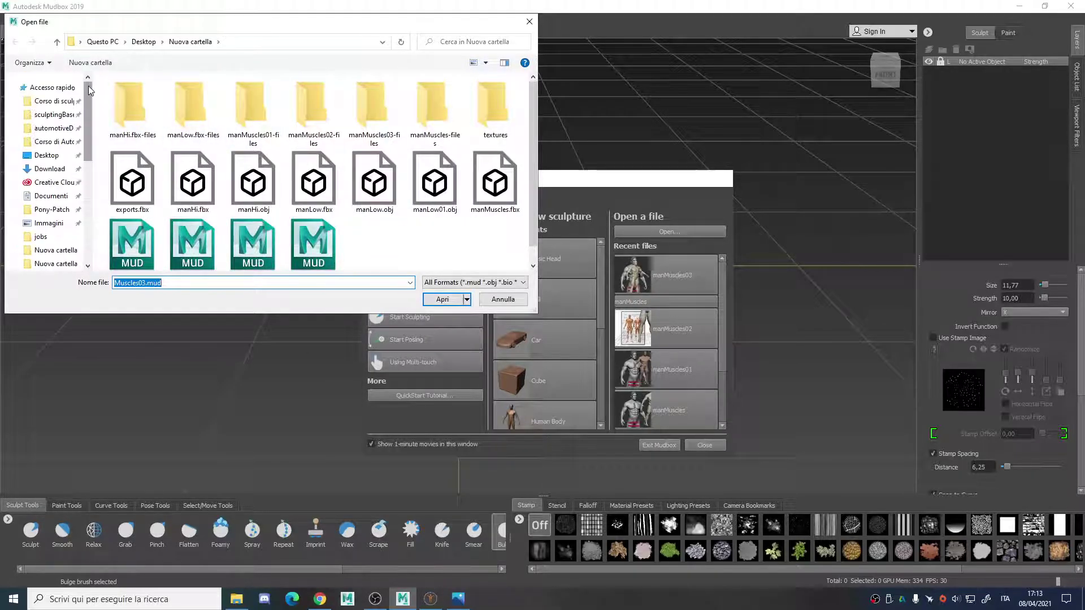
left_click(68, 115)
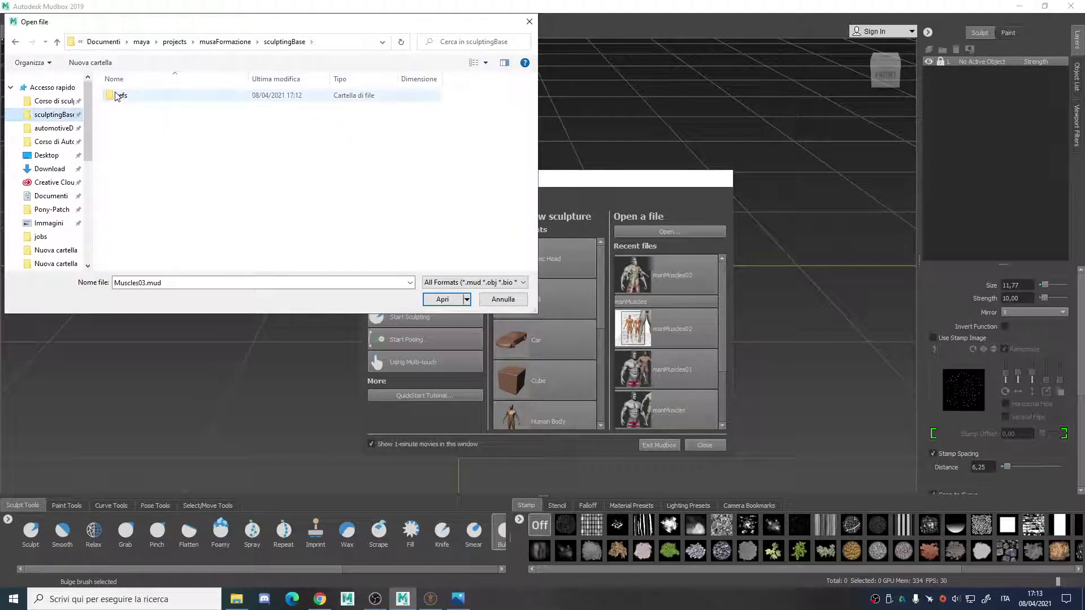
double_click(121, 95)
double_click(146, 110)
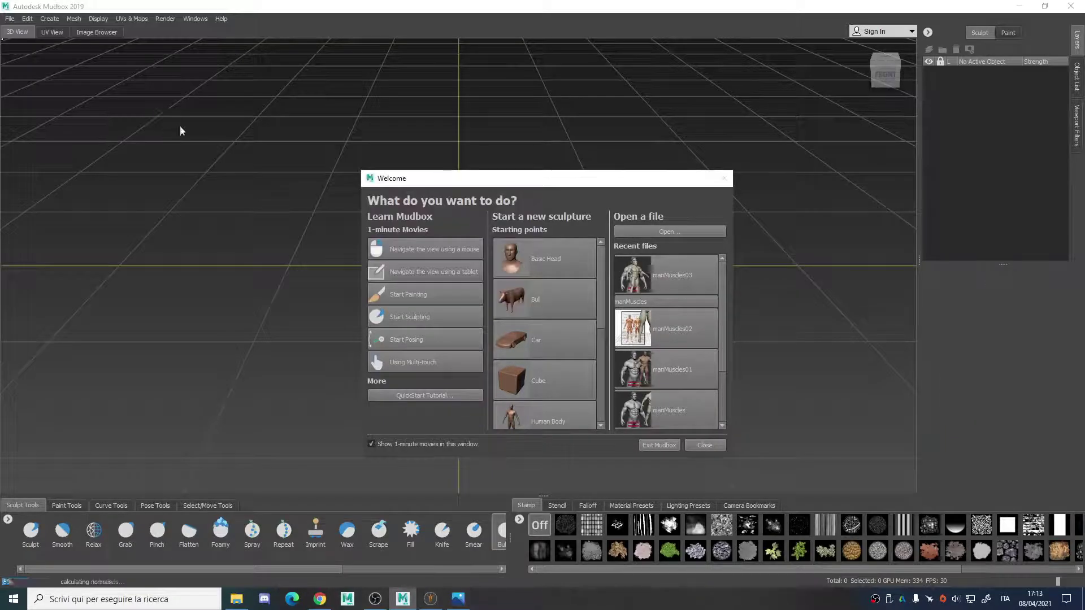
Step: Examine the imported textured body from several angles and close Mudbox
scroll(577, 371, "down", 10)
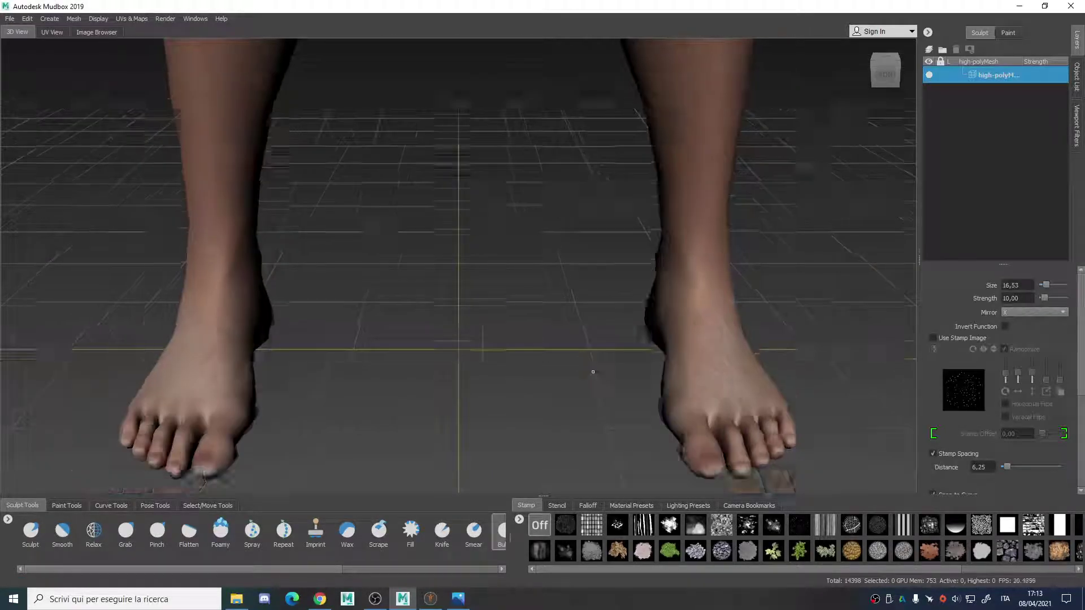
left_click_drag(477, 106, 431, 209, "alt")
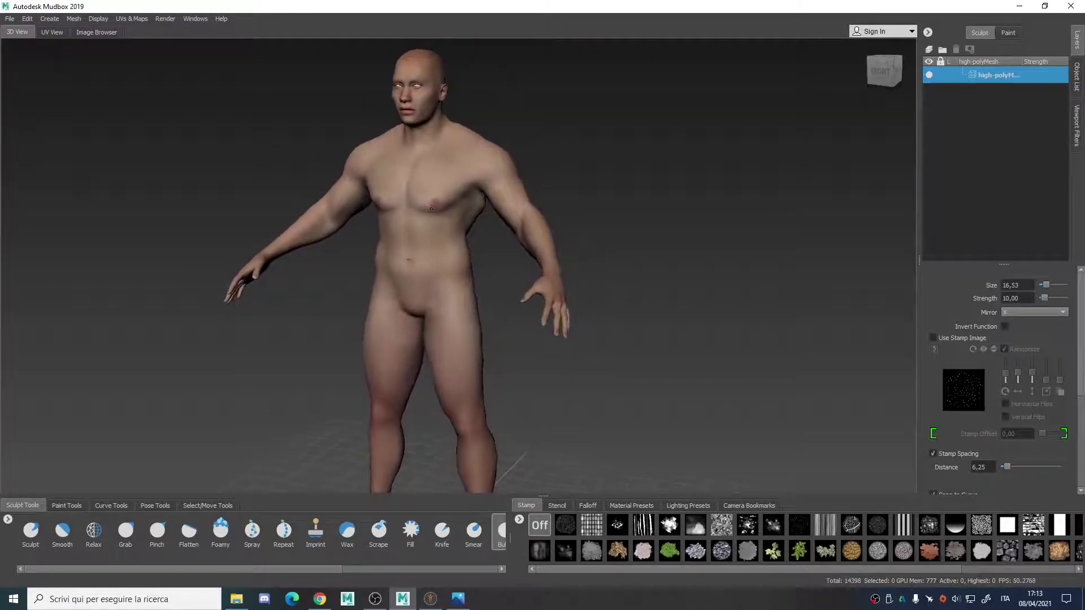
left_click_drag(471, 302, 502, 303, "alt")
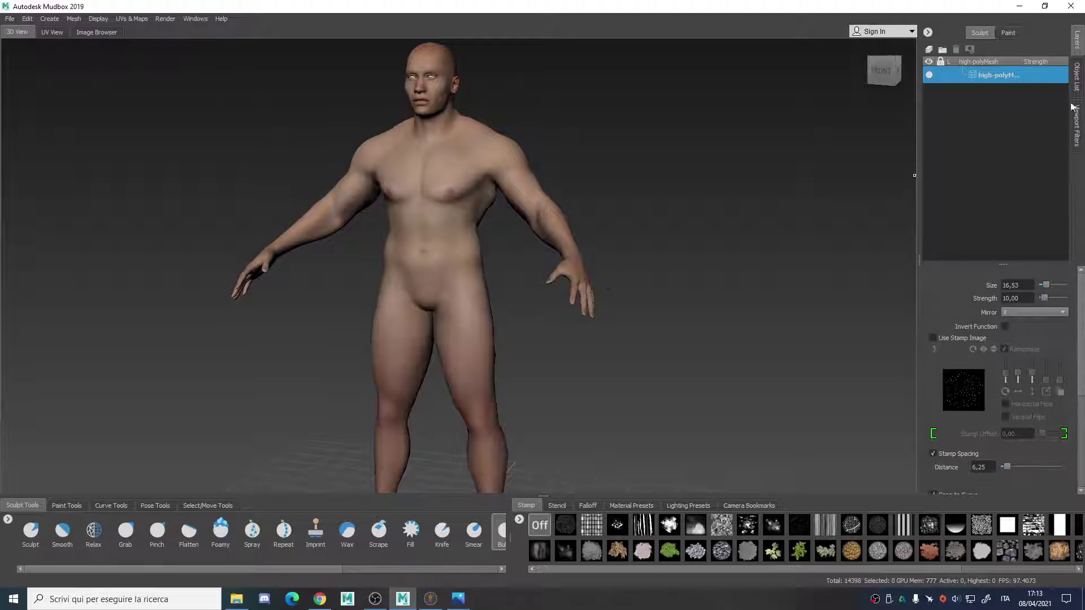
left_click_drag(631, 233, 655, 234, "alt")
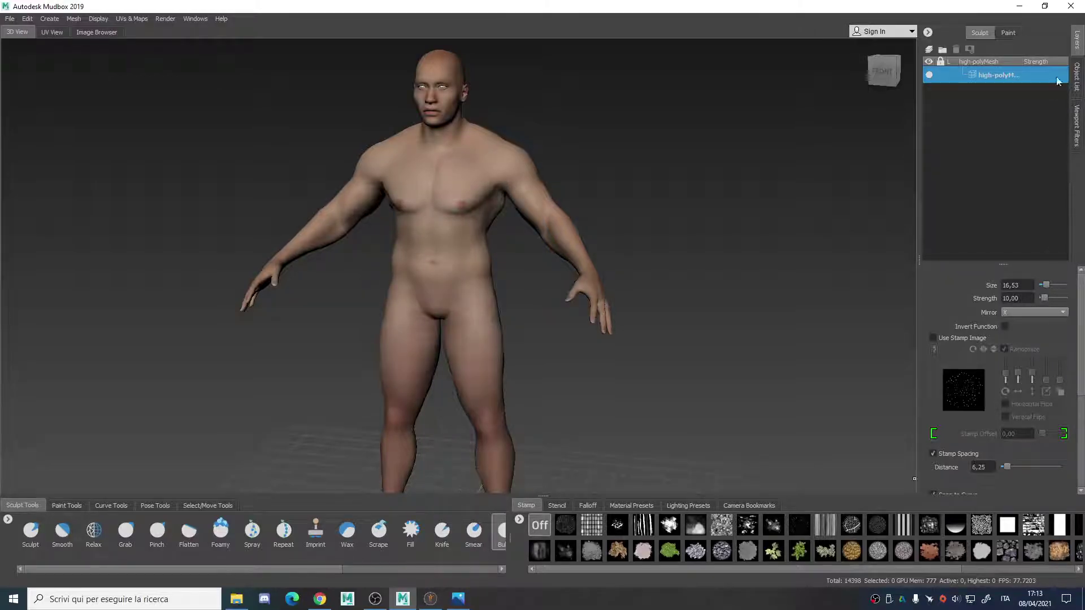
left_click(1071, 7)
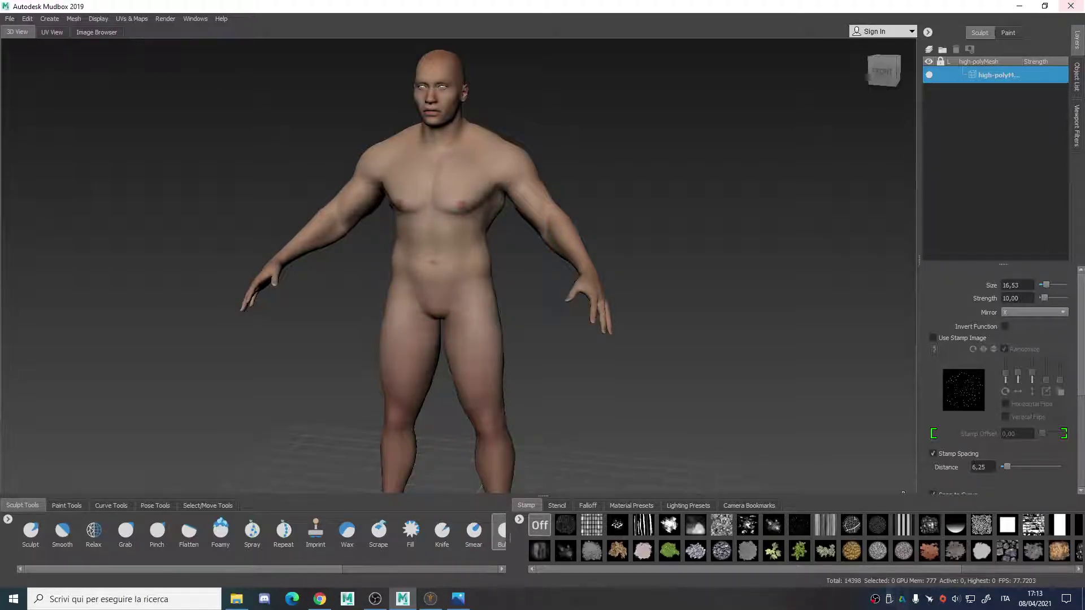